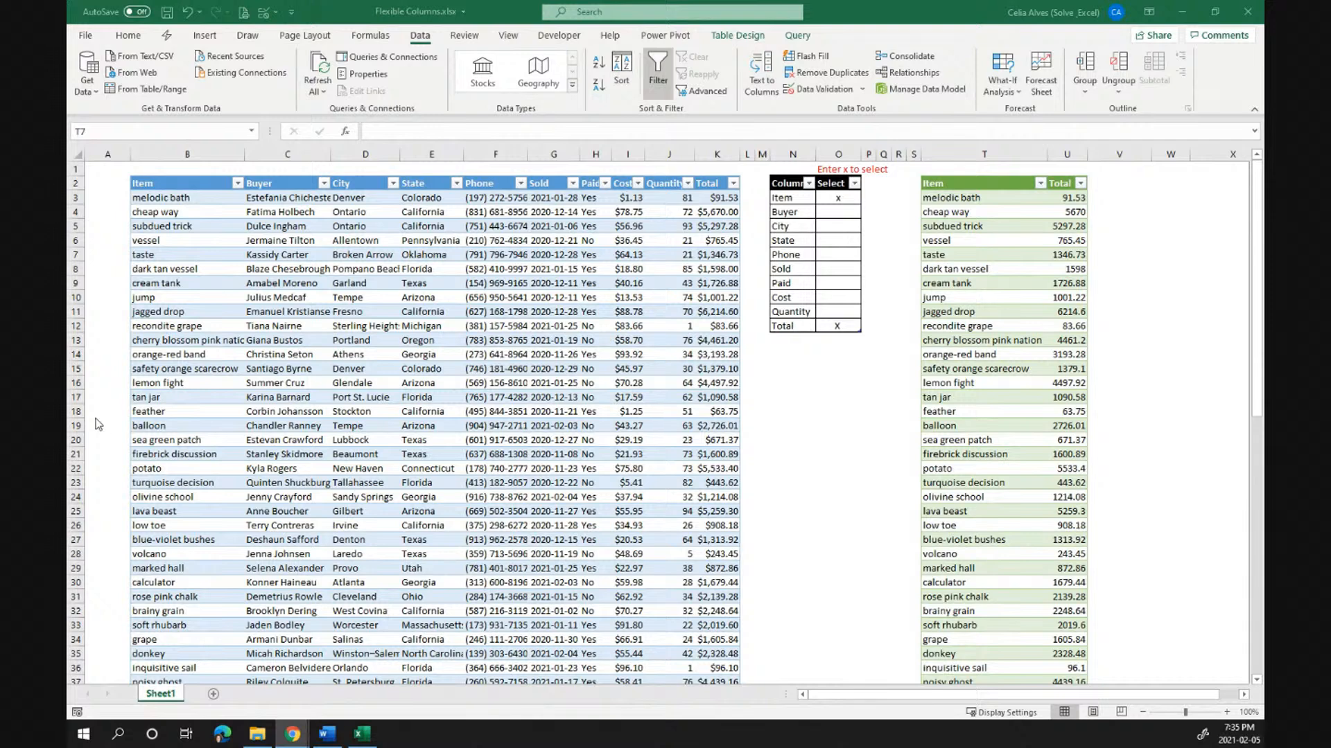
Examine the blue sales data table and the column selection table with its x marks
{"action": "key", "text": "alt+Tab"}
{"action": "left_click_drag", "start_coordinate": [191, 183], "coordinate": [708, 600]}
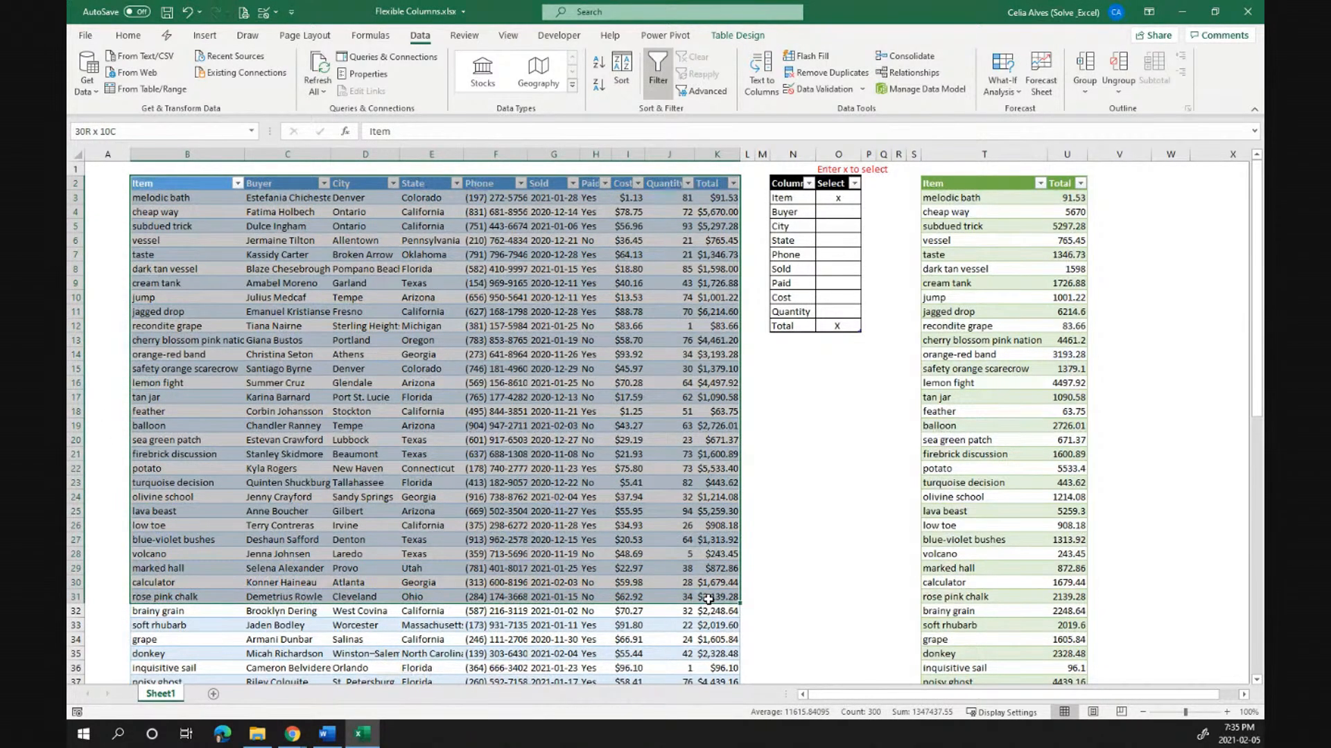
{"action": "left_click", "coordinate": [588, 493]}
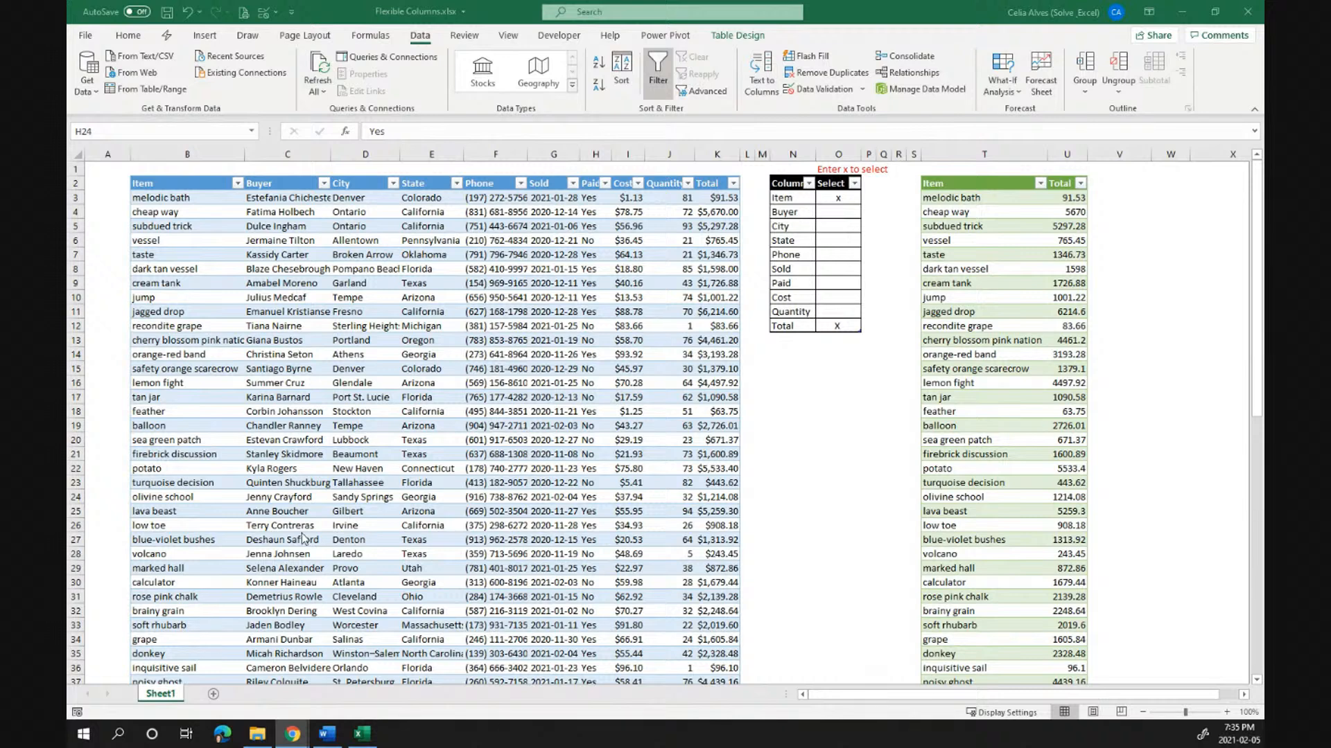
{"action": "left_click", "coordinate": [196, 176]}
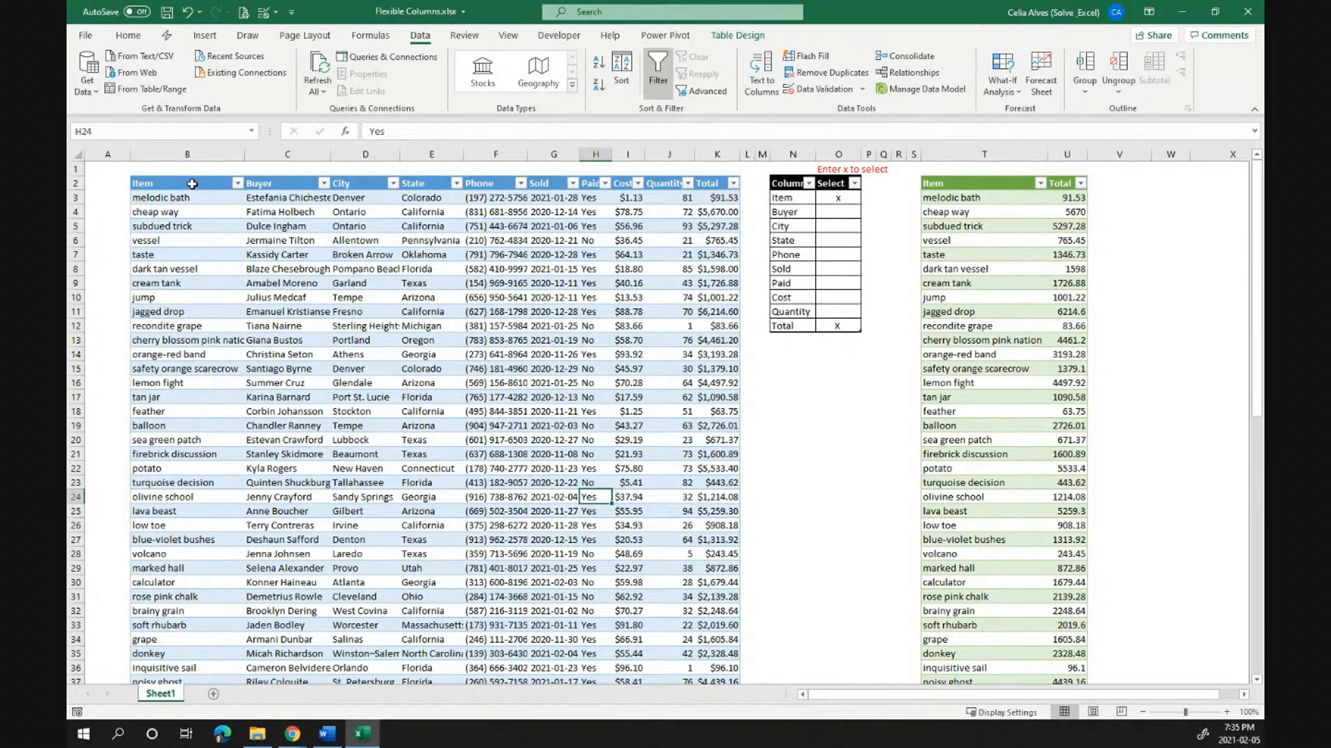
{"action": "left_click_drag", "start_coordinate": [195, 183], "coordinate": [713, 541]}
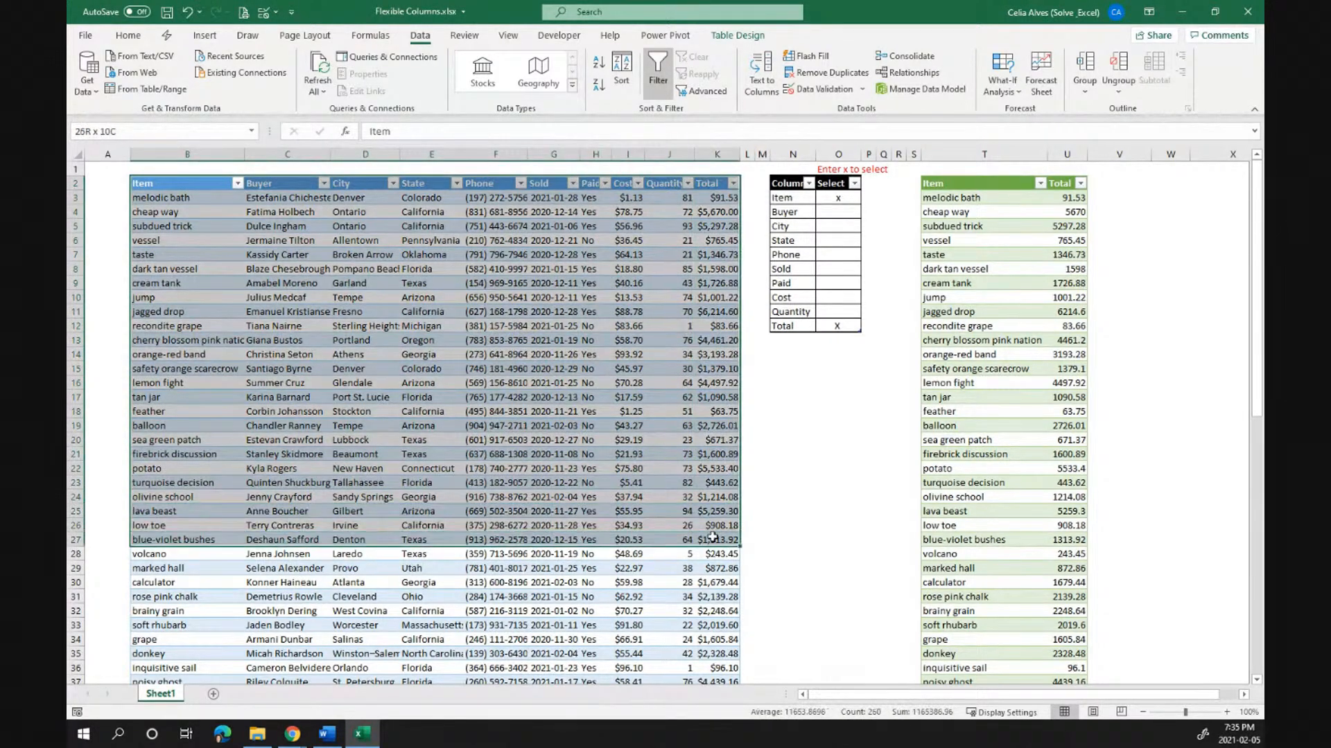
{"action": "left_click", "coordinate": [675, 480]}
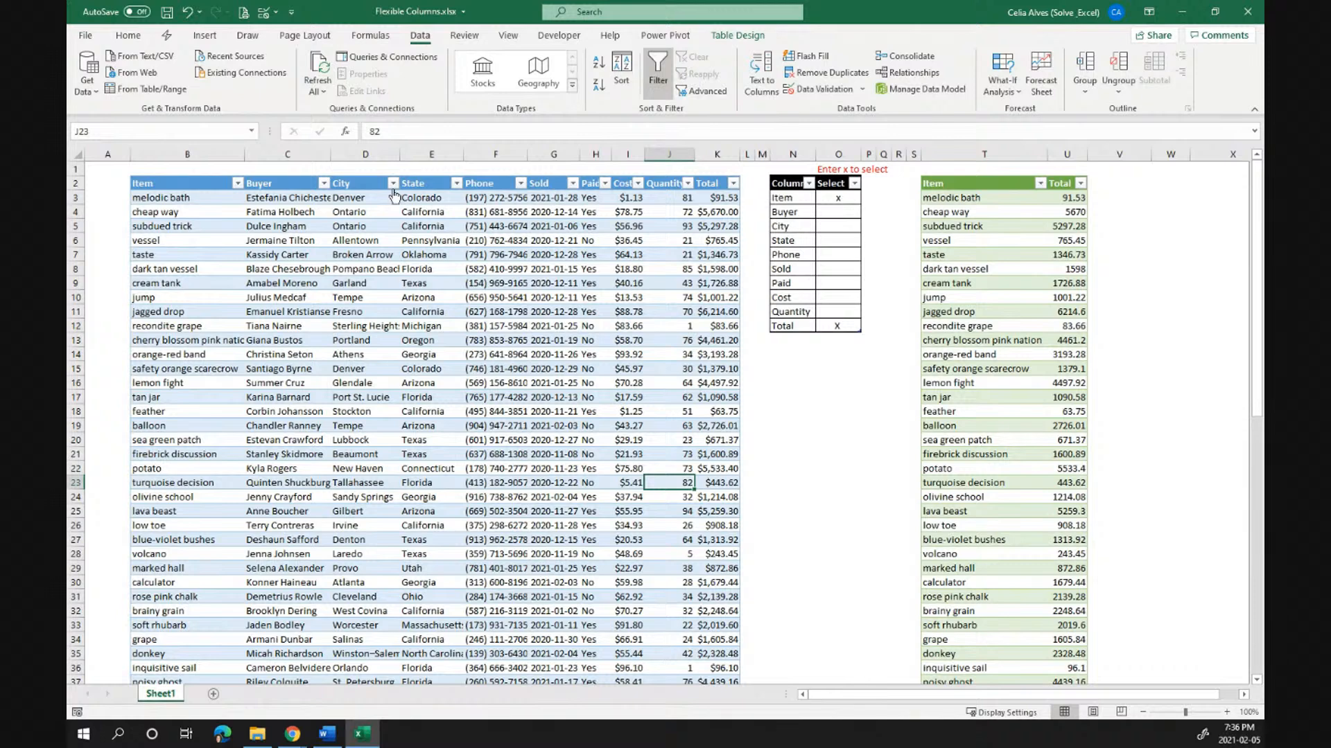
{"action": "left_click_drag", "start_coordinate": [782, 198], "coordinate": [794, 325]}
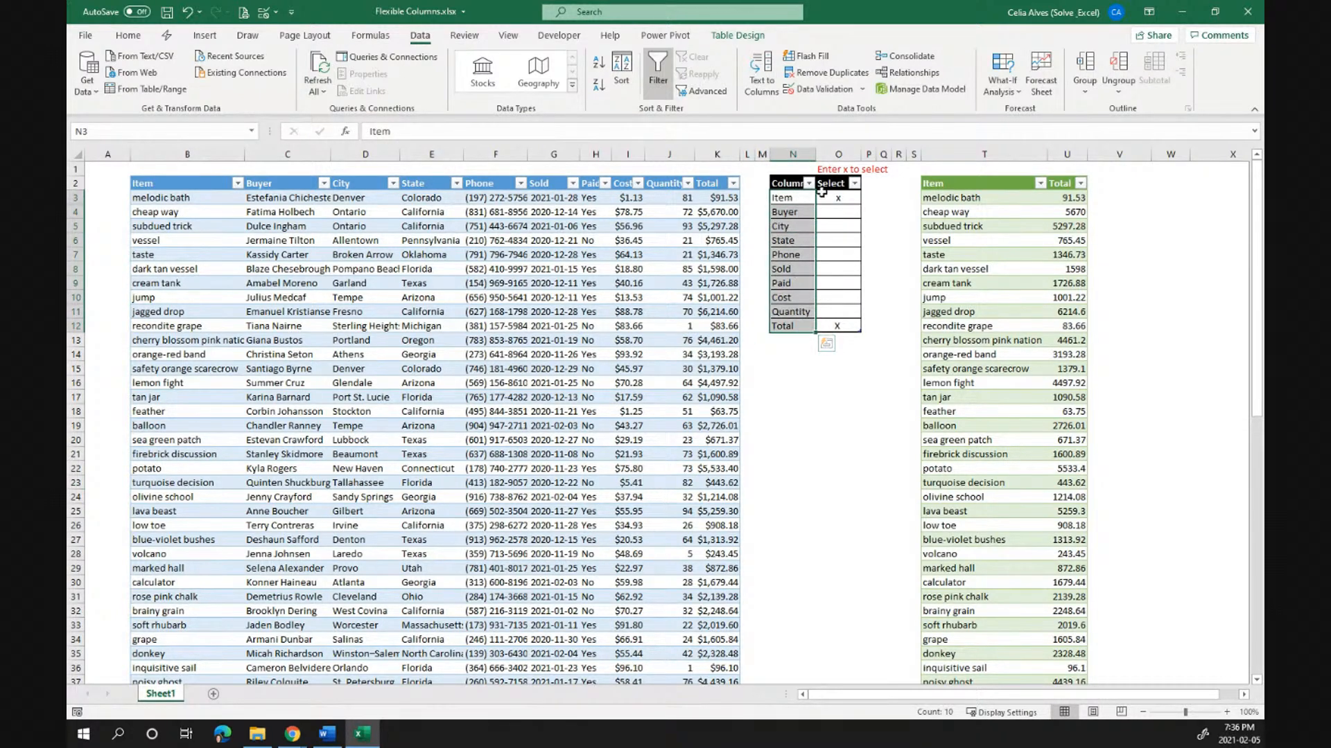
{"action": "left_click_drag", "start_coordinate": [197, 184], "coordinate": [712, 189]}
{"action": "left_click_drag", "start_coordinate": [835, 201], "coordinate": [835, 325]}
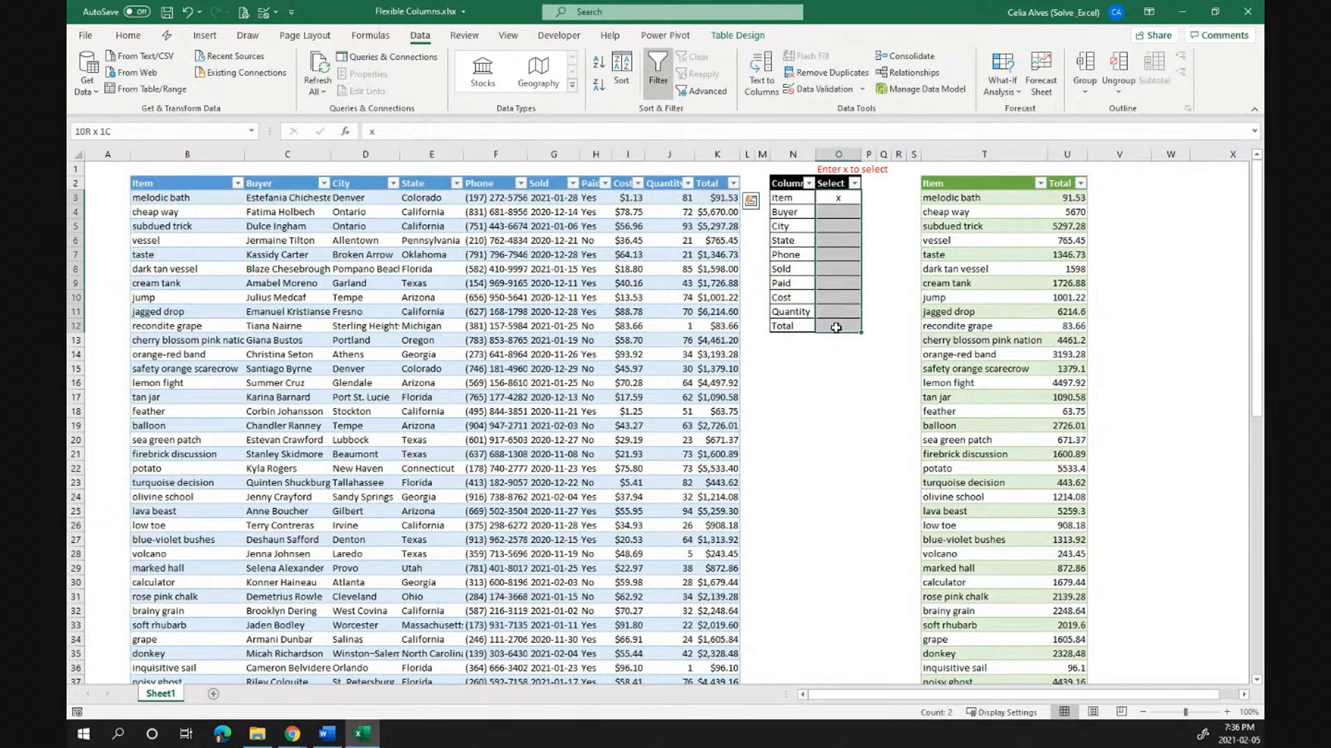
{"action": "left_click", "coordinate": [830, 225]}
{"action": "left_click_drag", "start_coordinate": [830, 246], "coordinate": [832, 256]}
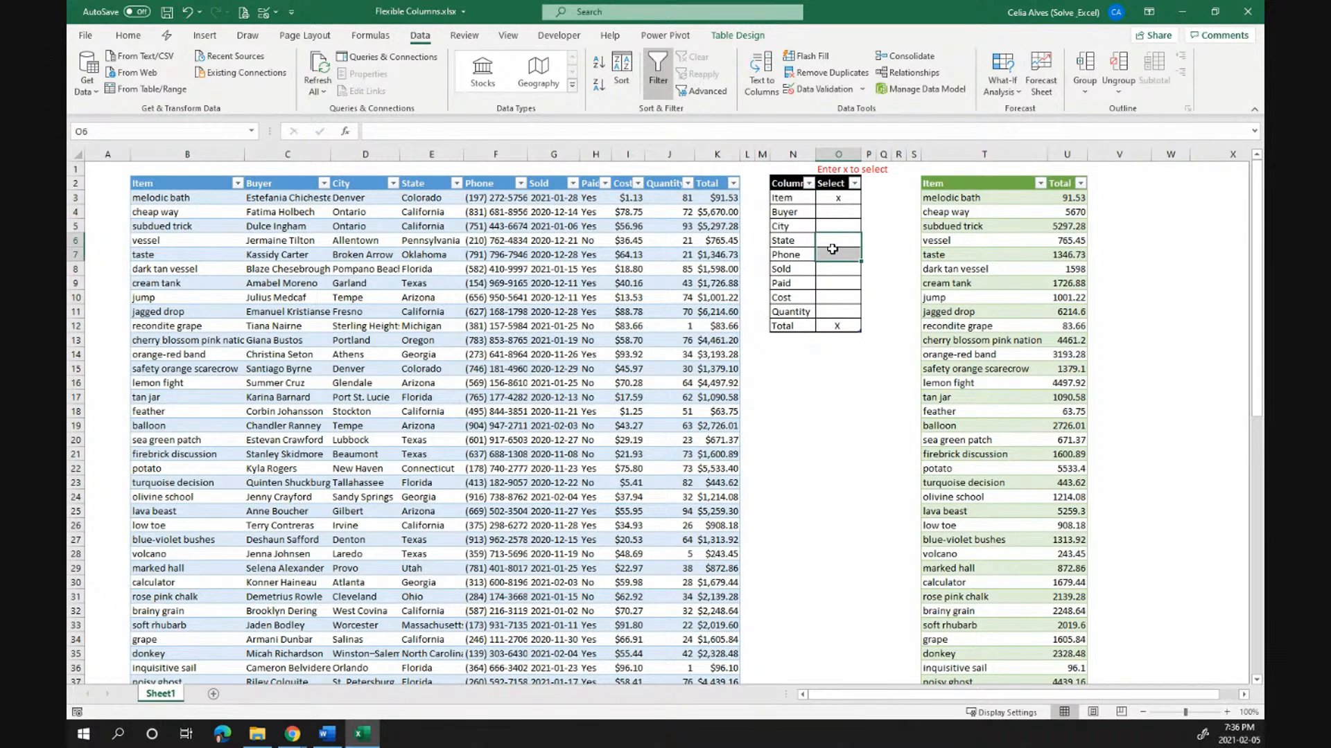
{"action": "left_click", "coordinate": [838, 201]}
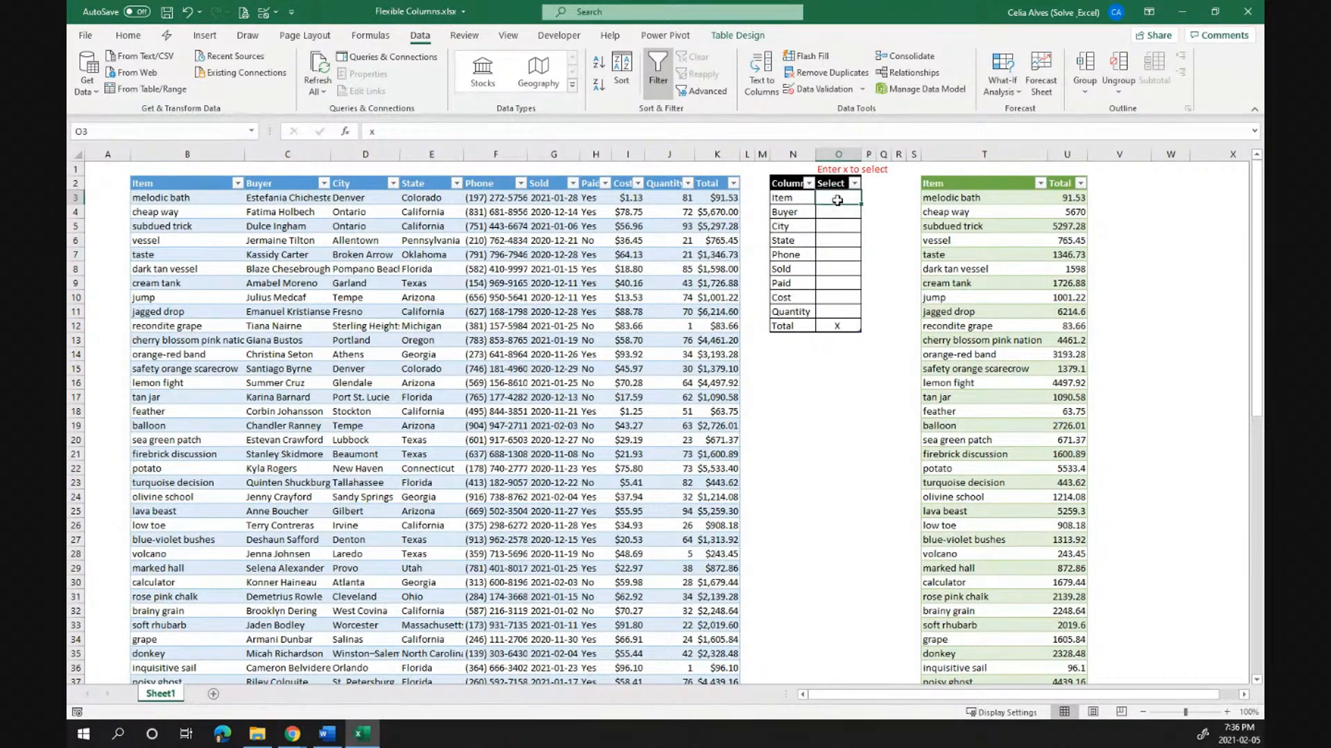
Clear the selection mark for Total and enter x for Buyer and State in the column selection table
{"action": "left_click", "coordinate": [837, 326]}
{"action": "key", "text": "Delete"}
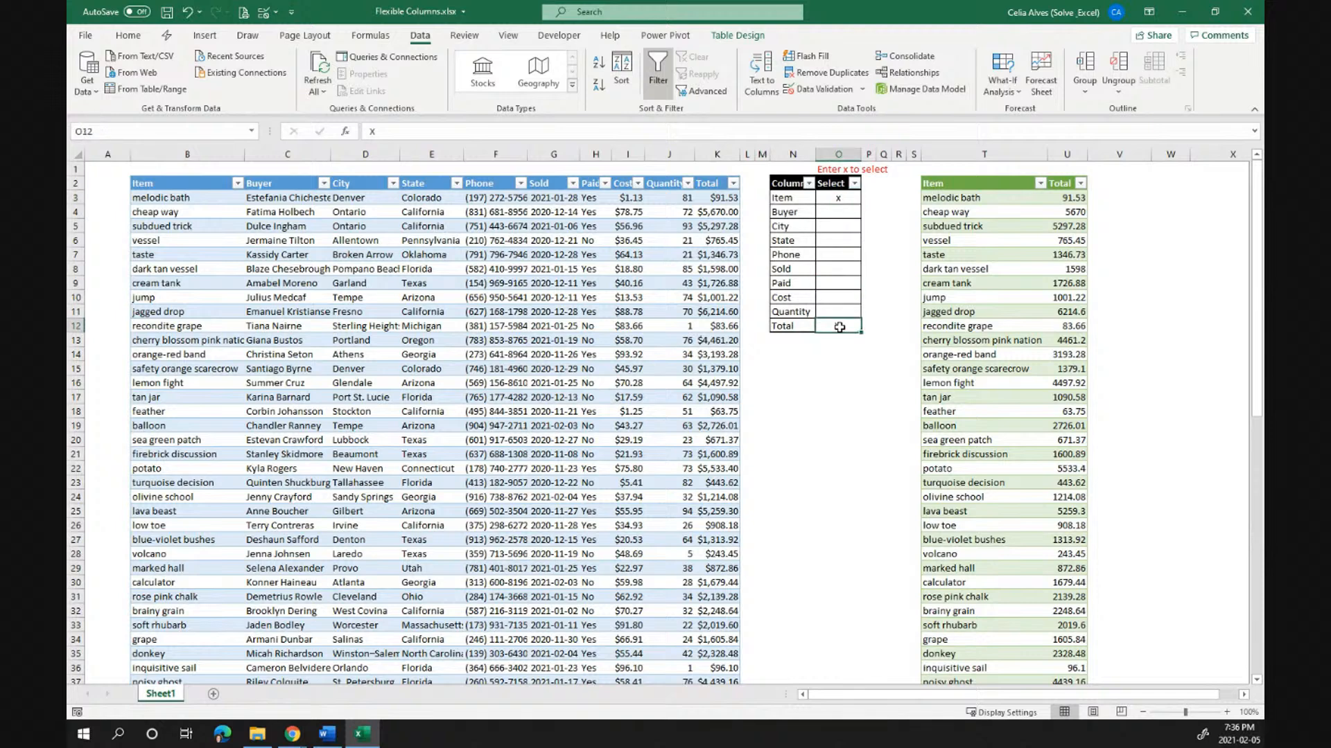
{"action": "left_click", "coordinate": [829, 210]}
{"action": "type", "text": "x"}
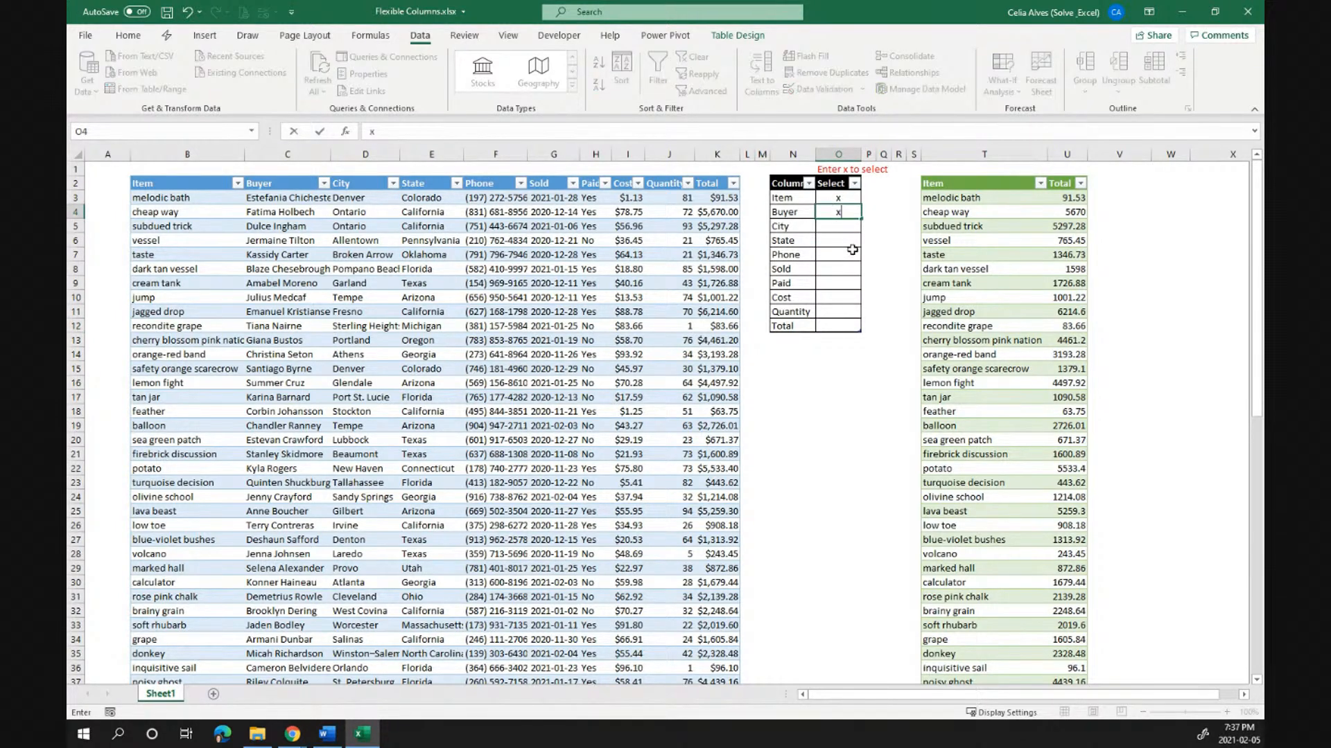
{"action": "left_click", "coordinate": [845, 240]}
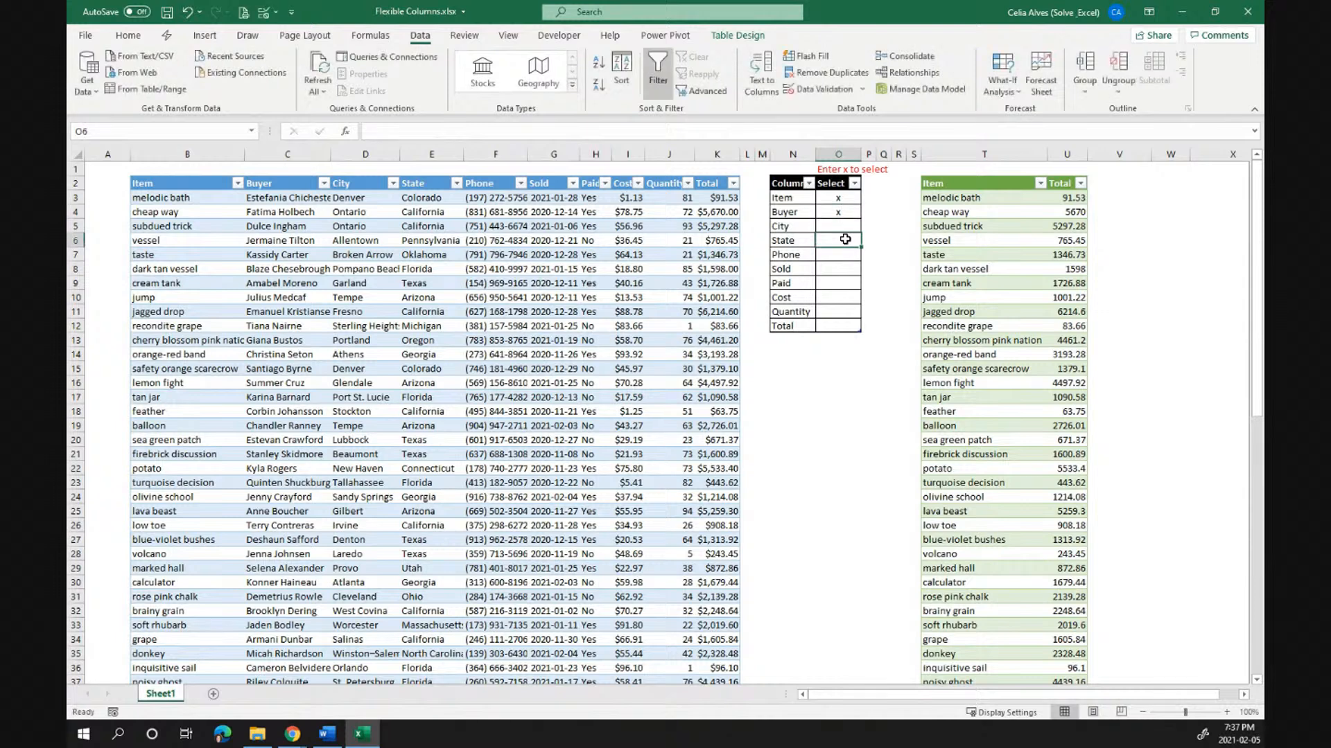
{"action": "type", "text": "x"}
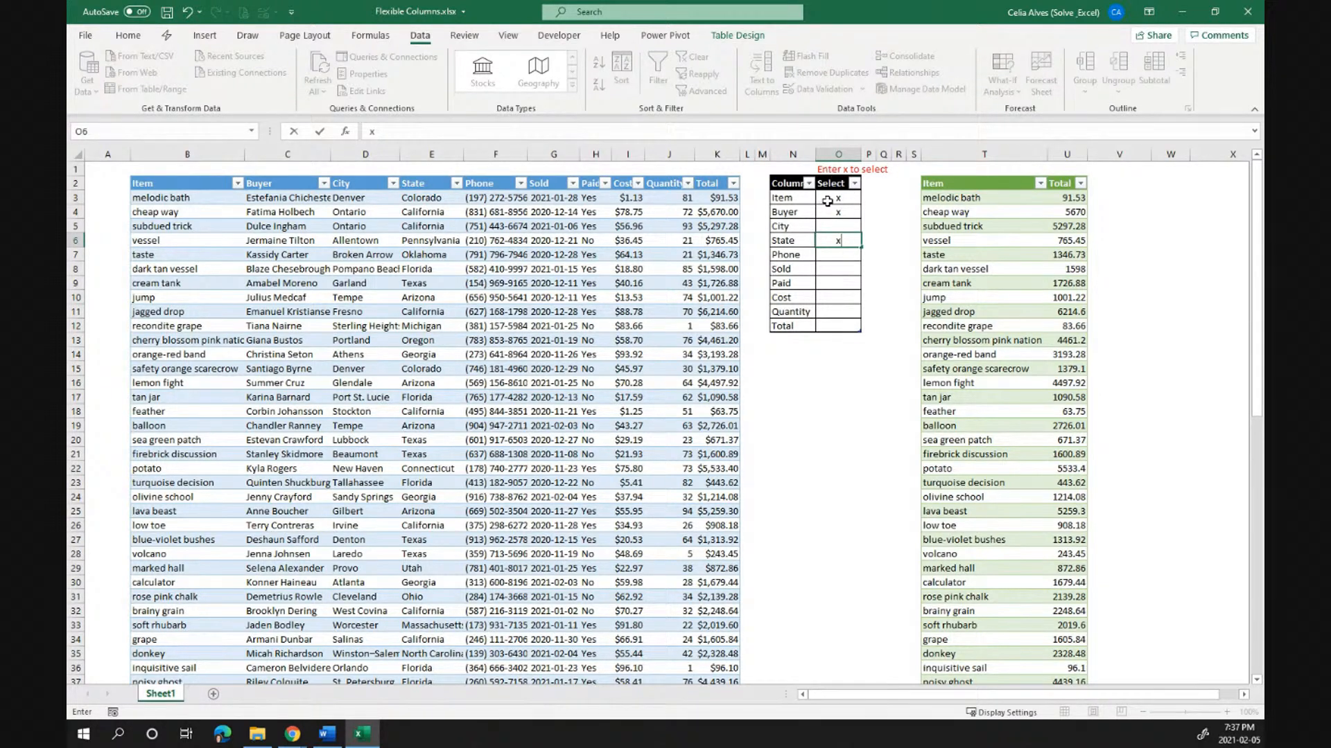
Refresh all queries to update the green output table, and compare it with the source table down to the last row
{"action": "left_click", "coordinate": [834, 171]}
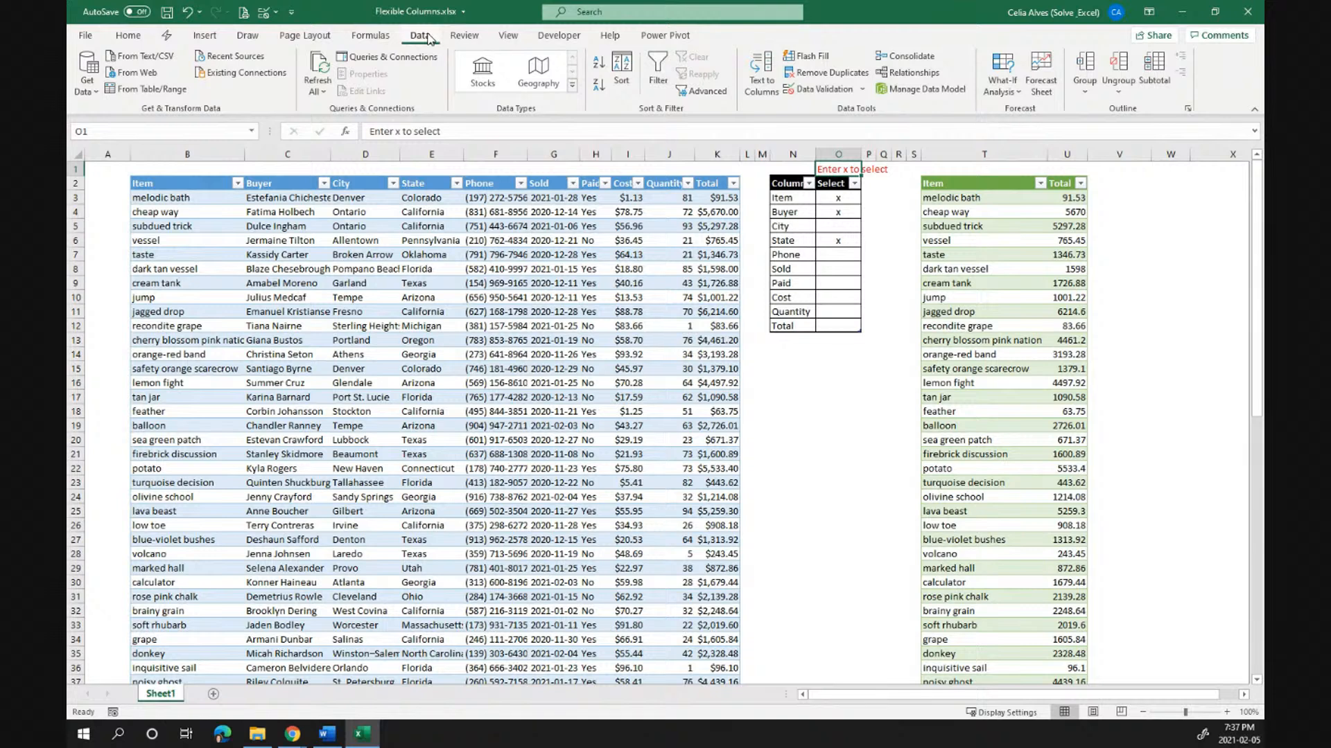
{"action": "left_click", "coordinate": [331, 68]}
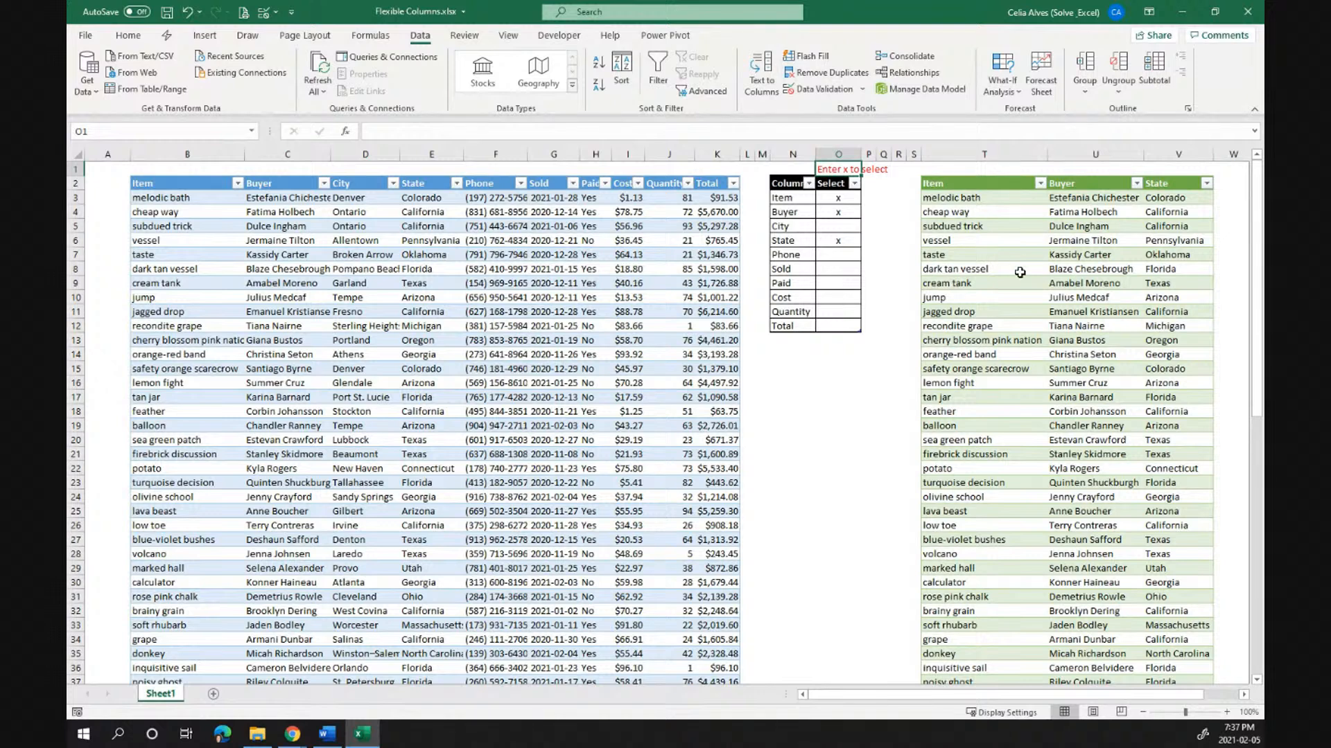
{"action": "left_click", "coordinate": [959, 184]}
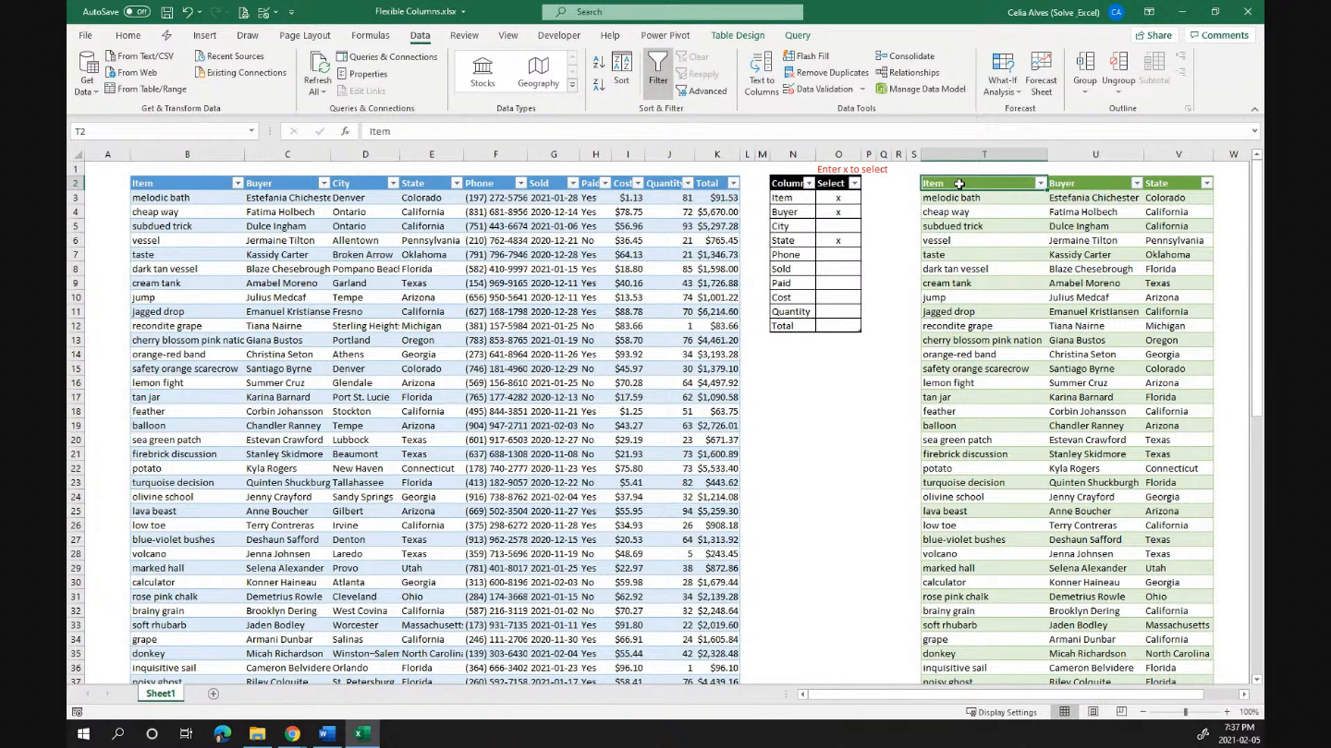
{"action": "left_click", "coordinate": [231, 339]}
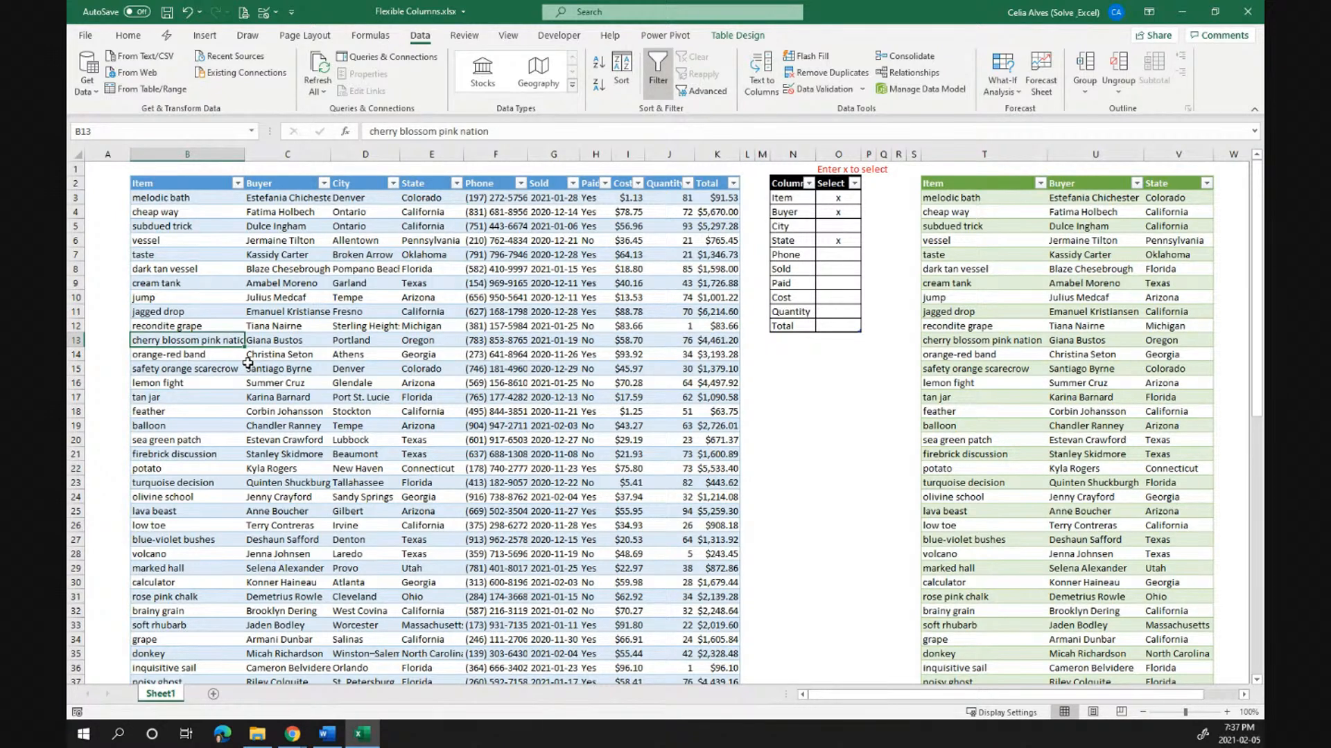
{"action": "left_click", "coordinate": [187, 199]}
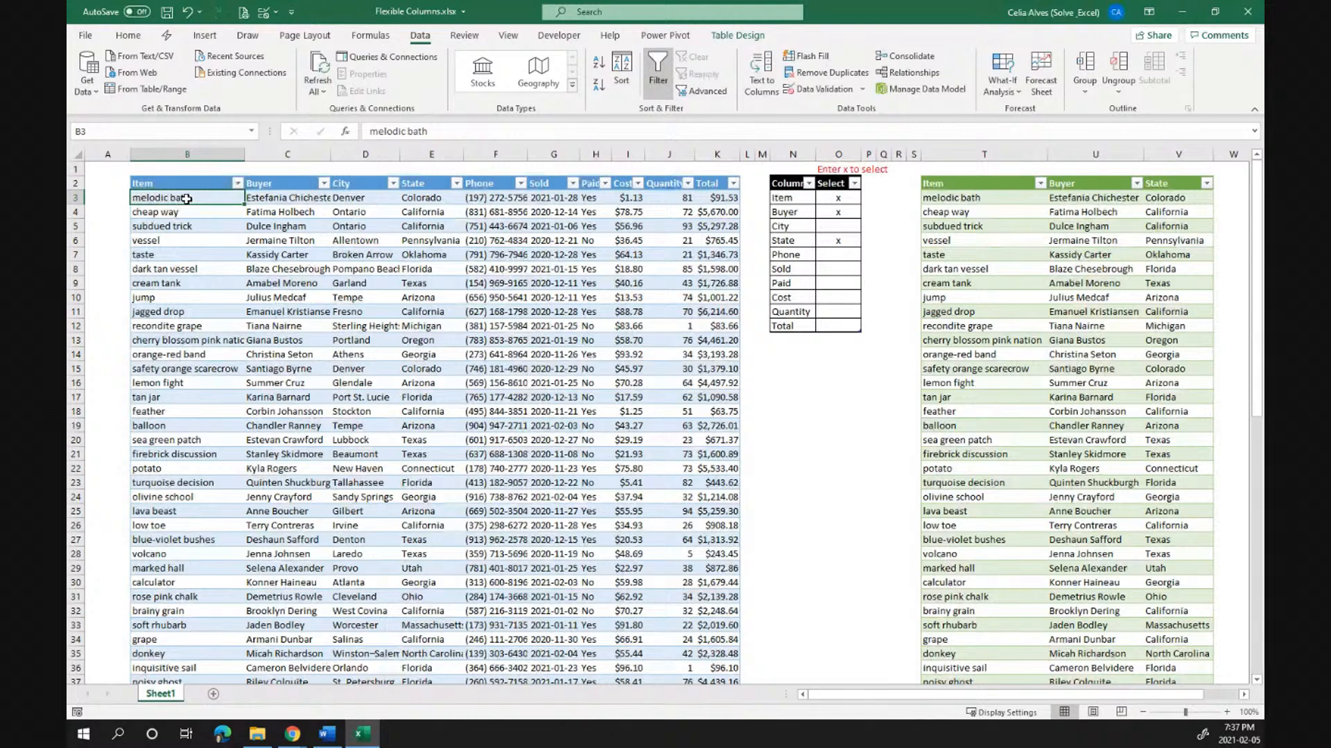
{"action": "key", "text": "ctrl+Down"}
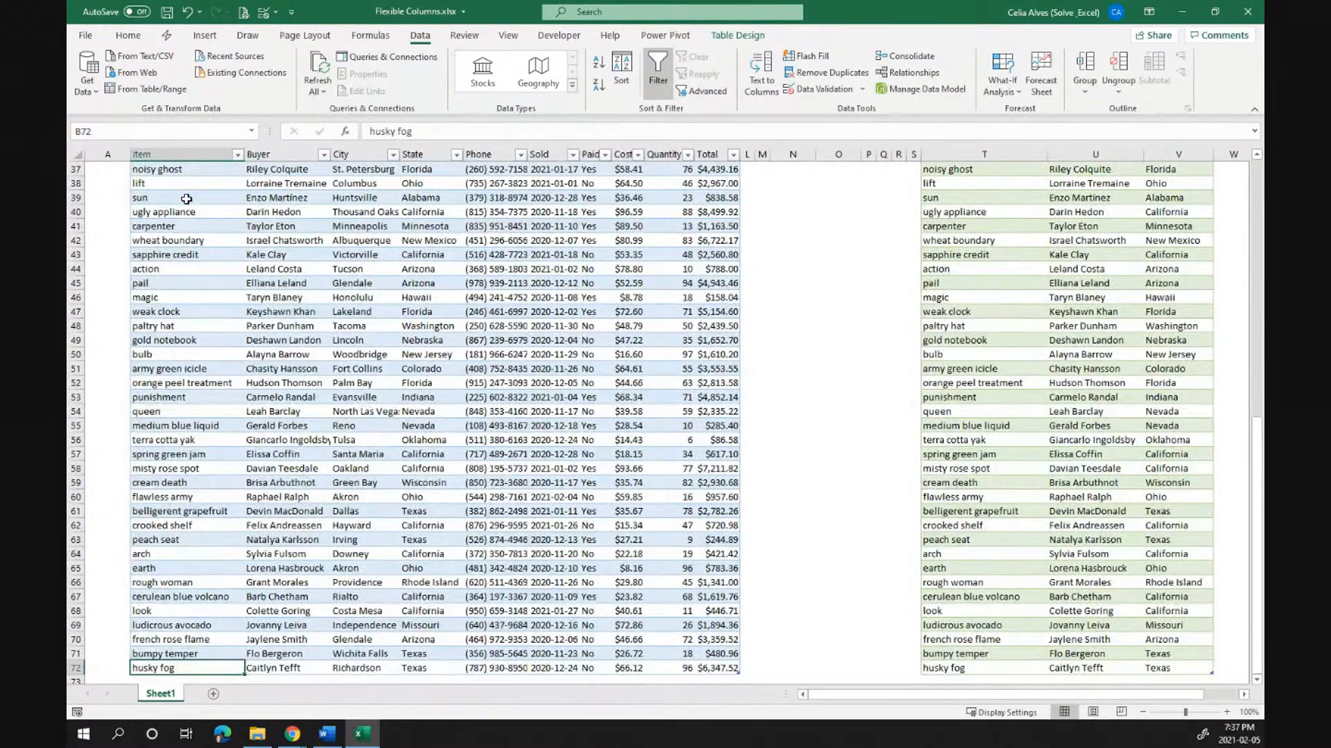
{"action": "key", "text": "ctrl+Up"}
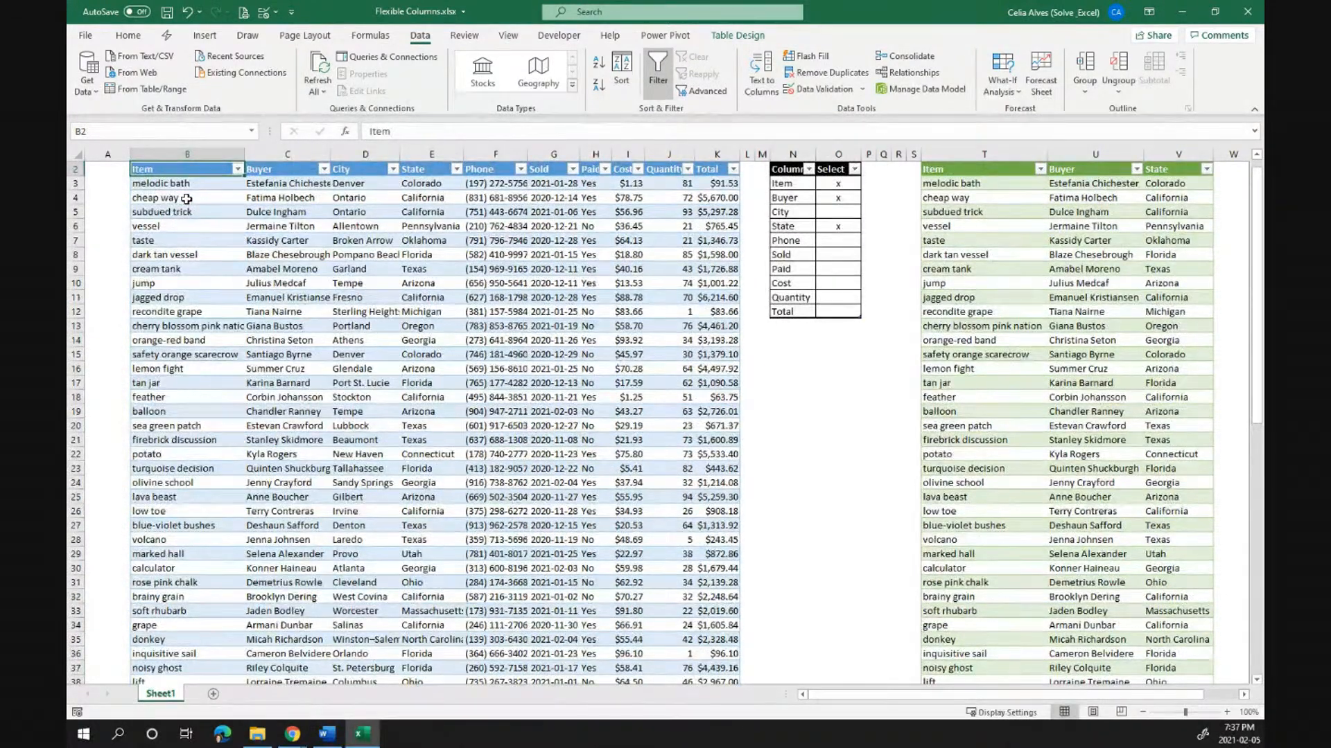
Close the Flexible Columns workbook without saving the changes
{"action": "left_click", "coordinate": [1245, 12]}
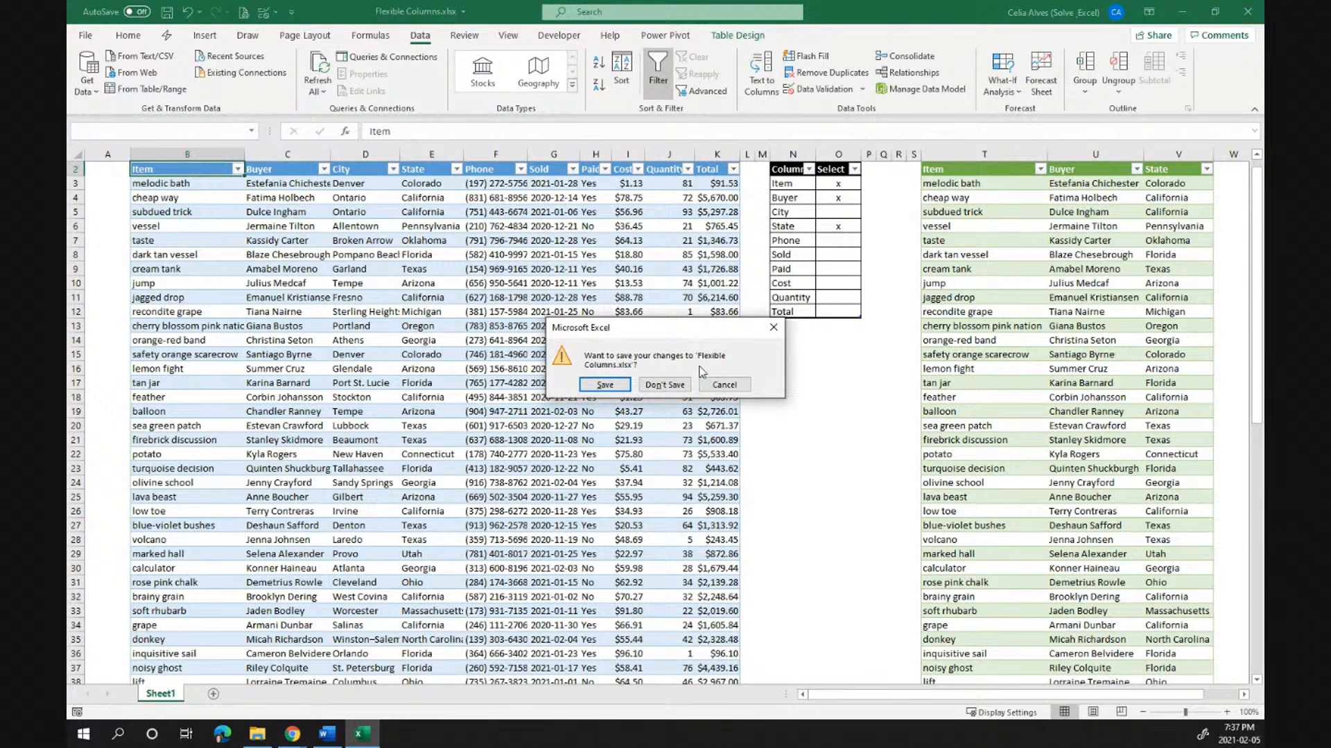
{"action": "left_click", "coordinate": [667, 384]}
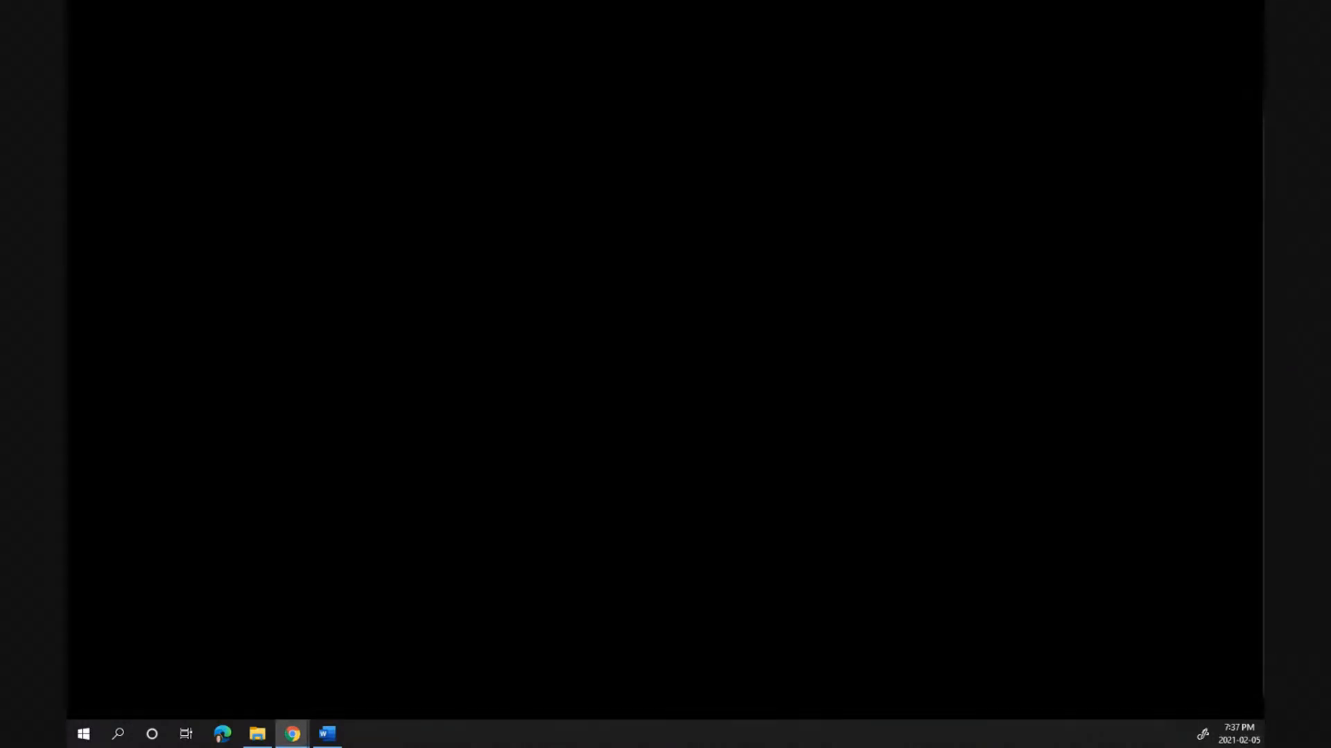
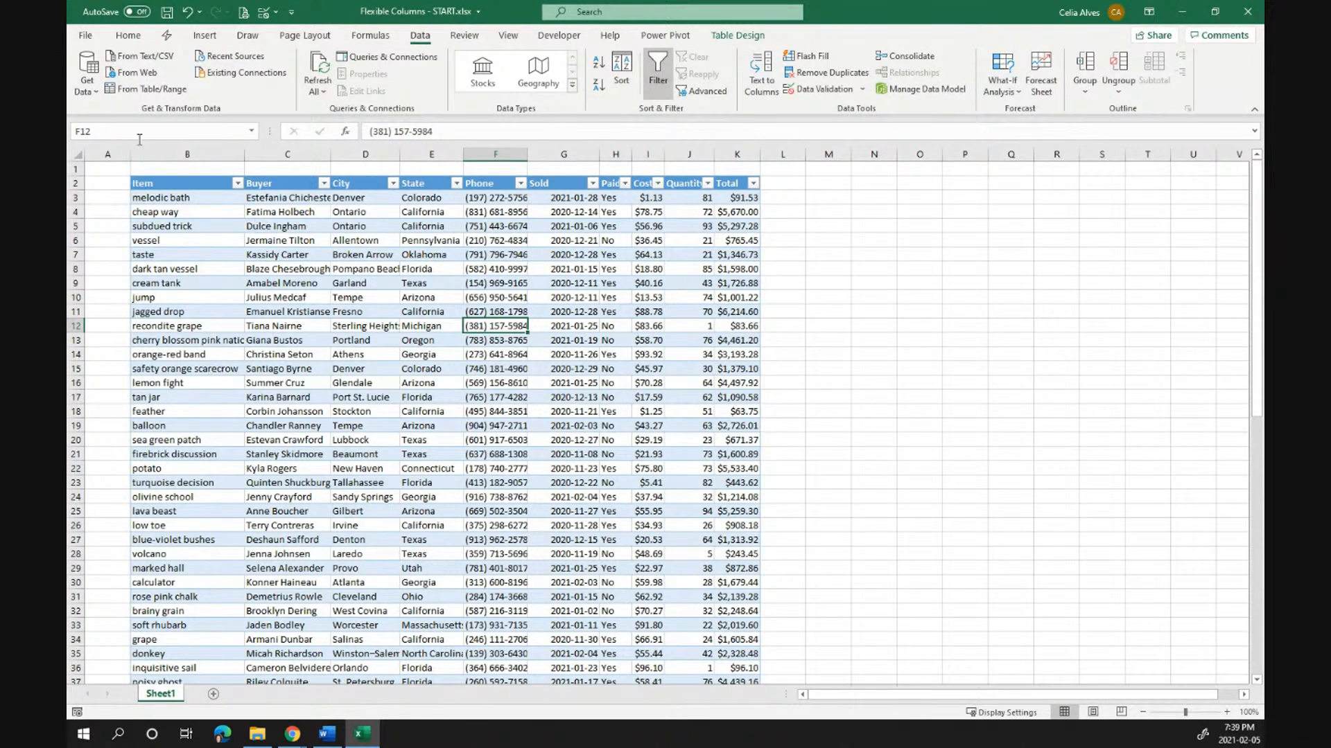
Bring the sales table of the START workbook into the Power Query Editor and maximize the editor window
{"action": "left_click", "coordinate": [142, 88]}
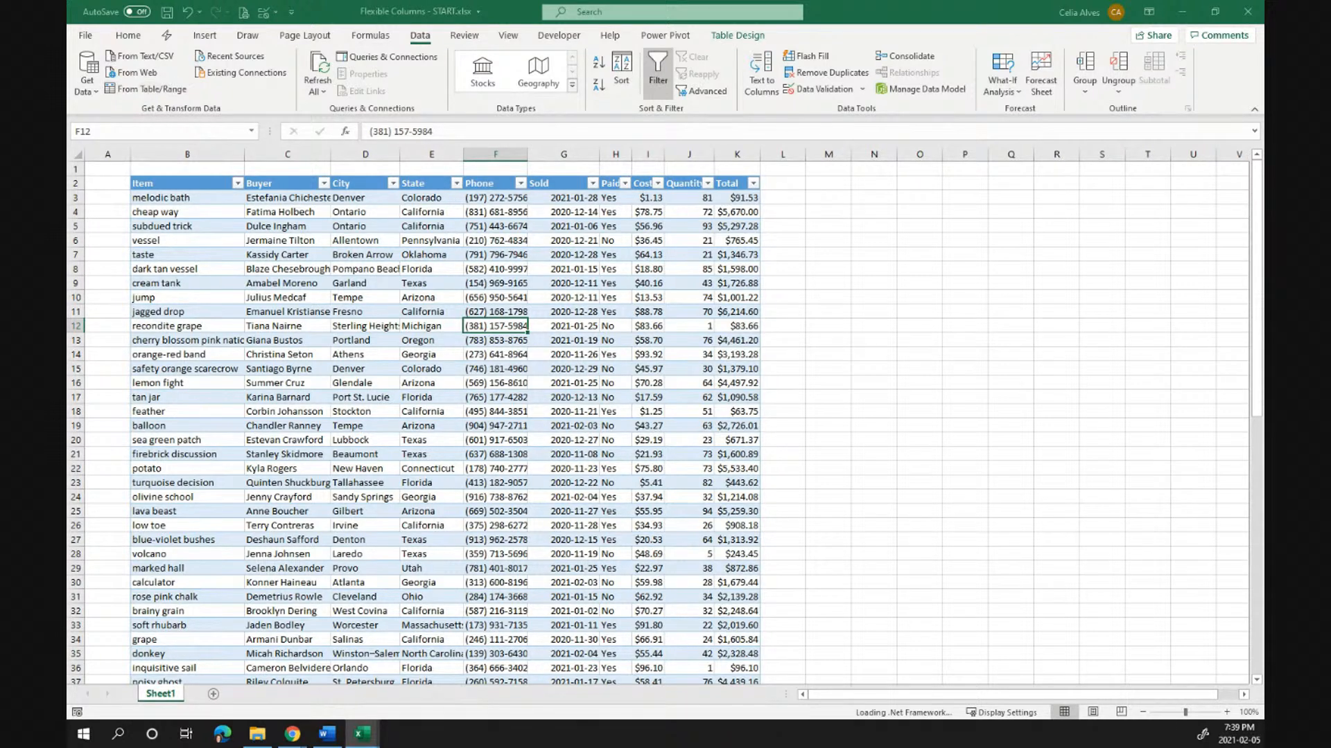
{"action": "left_click_drag", "start_coordinate": [1330, 343], "coordinate": [697, 32]}
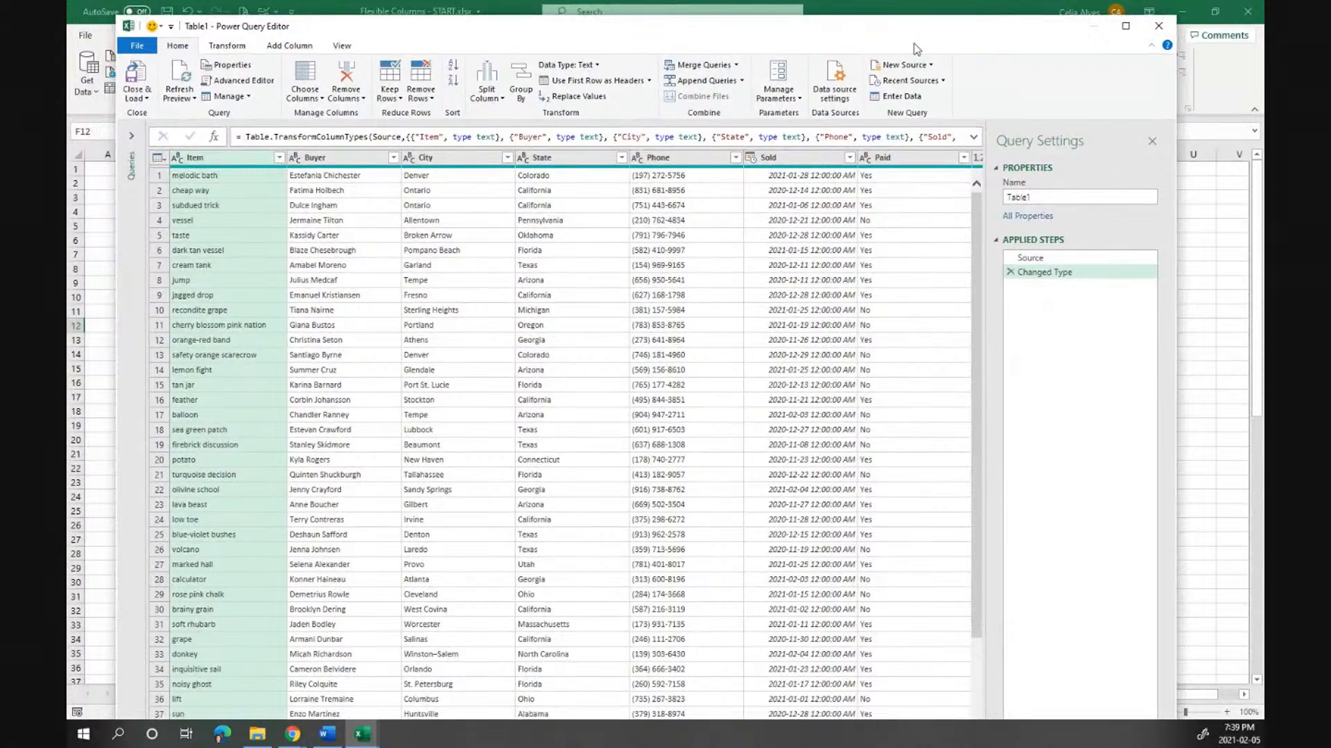
{"action": "left_click", "coordinate": [1126, 26]}
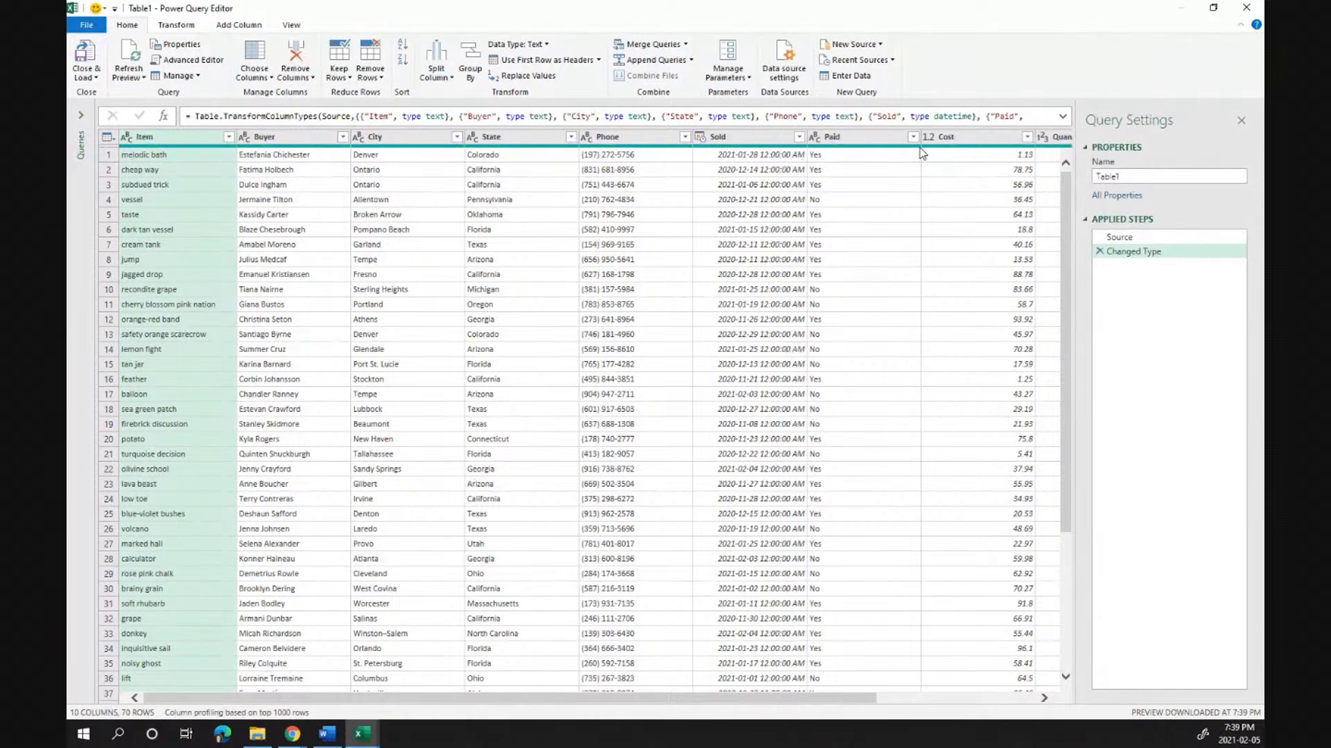
{"action": "mouse_move", "coordinate": [921, 151]}
{"action": "left_click", "coordinate": [1141, 240]}
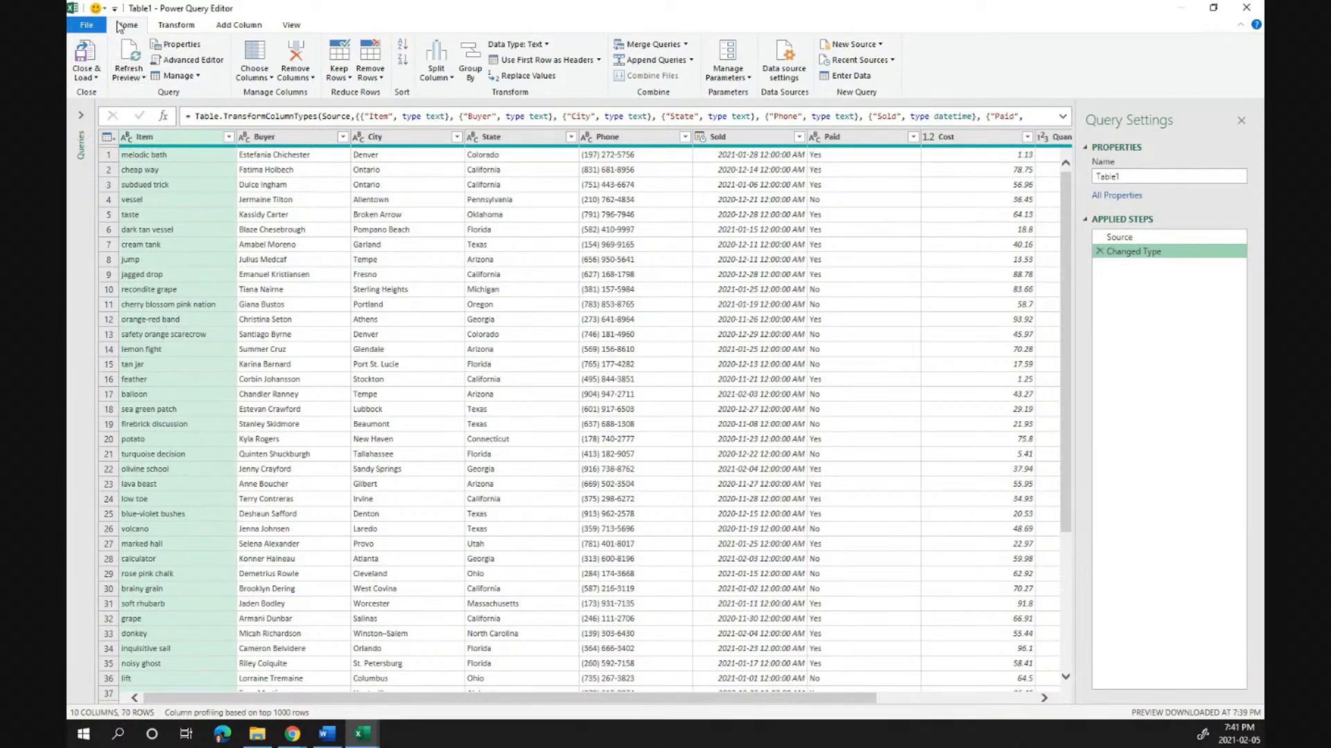
Set the global Query Options type detection to never detect column types and headers for unstructured sources
{"action": "left_click", "coordinate": [98, 78]}
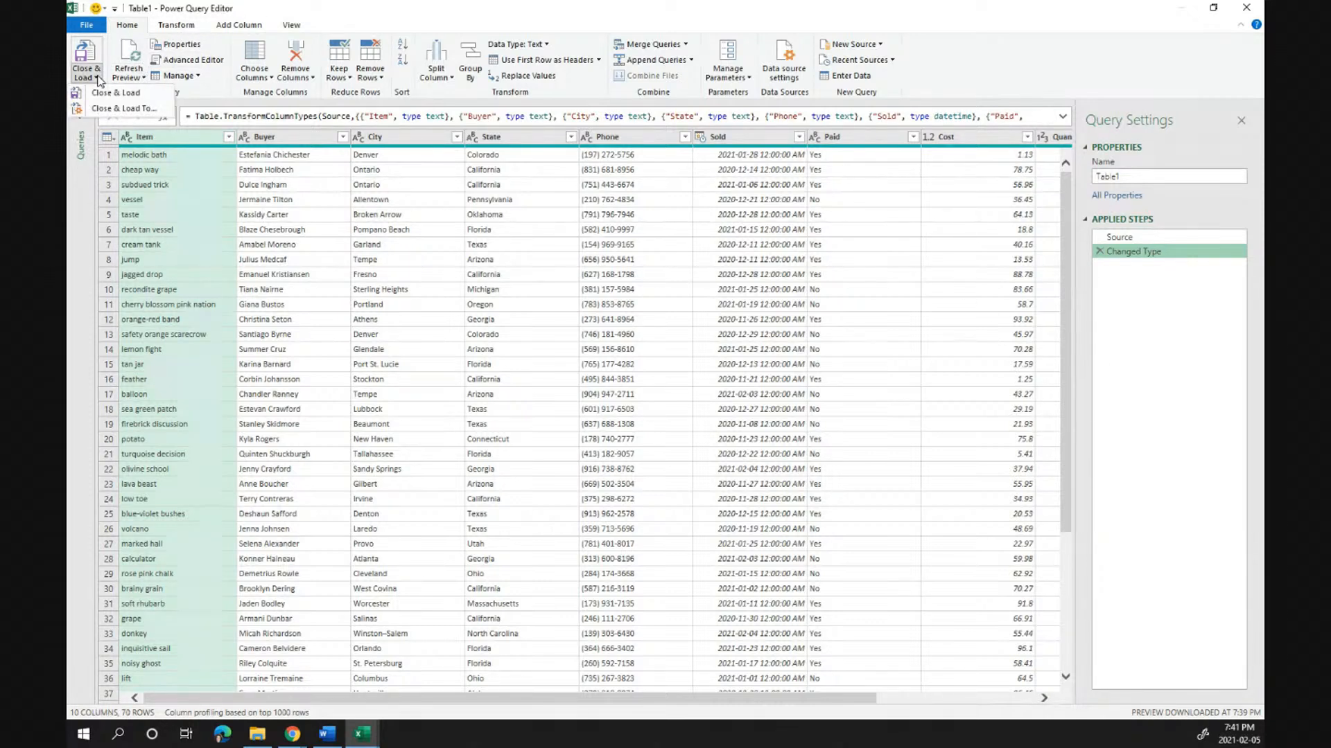
{"action": "left_click", "coordinate": [86, 26]}
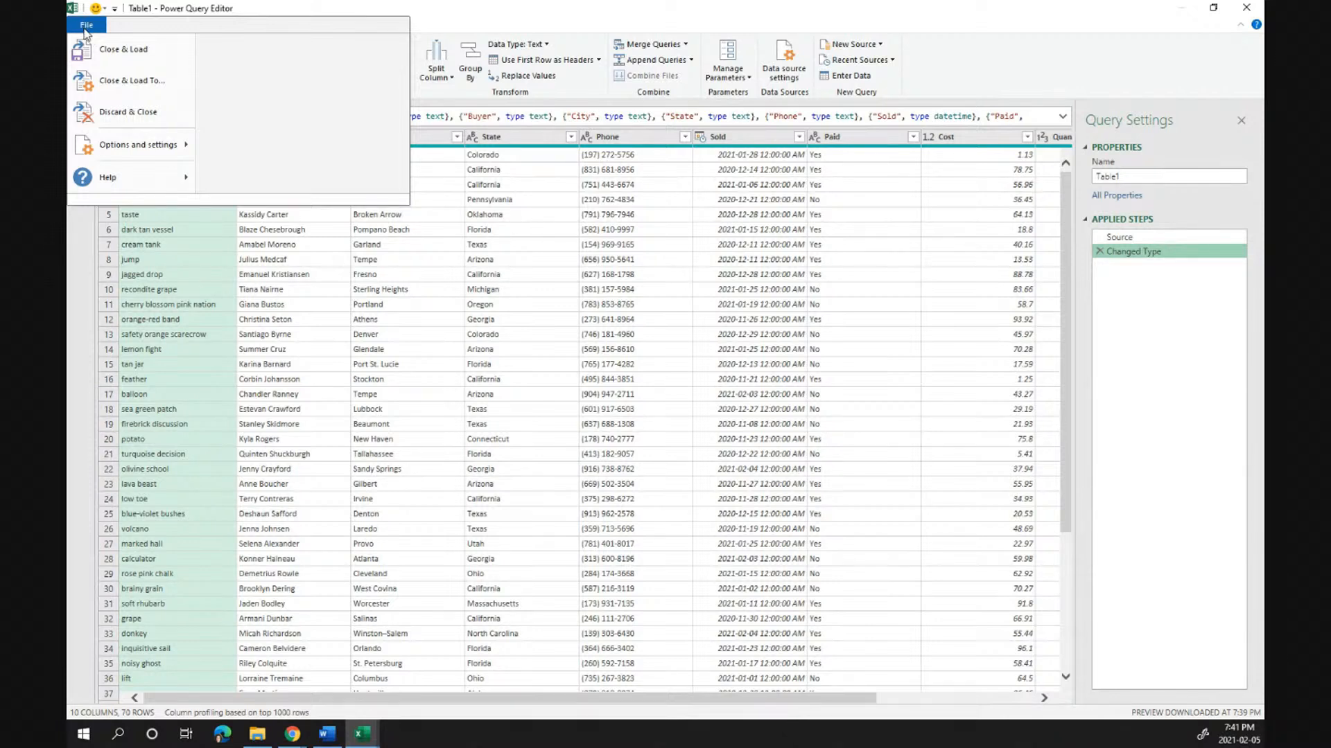
{"action": "mouse_move", "coordinate": [104, 144]}
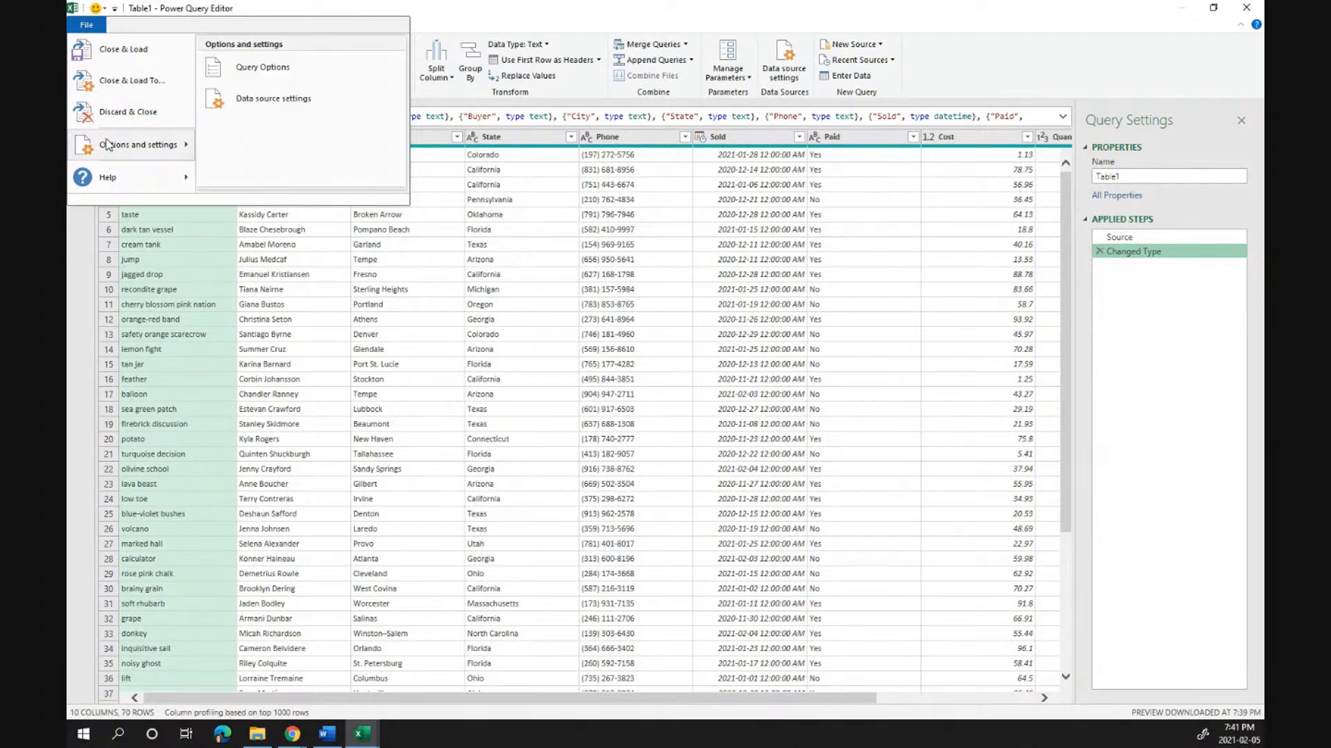
{"action": "left_click", "coordinate": [281, 65]}
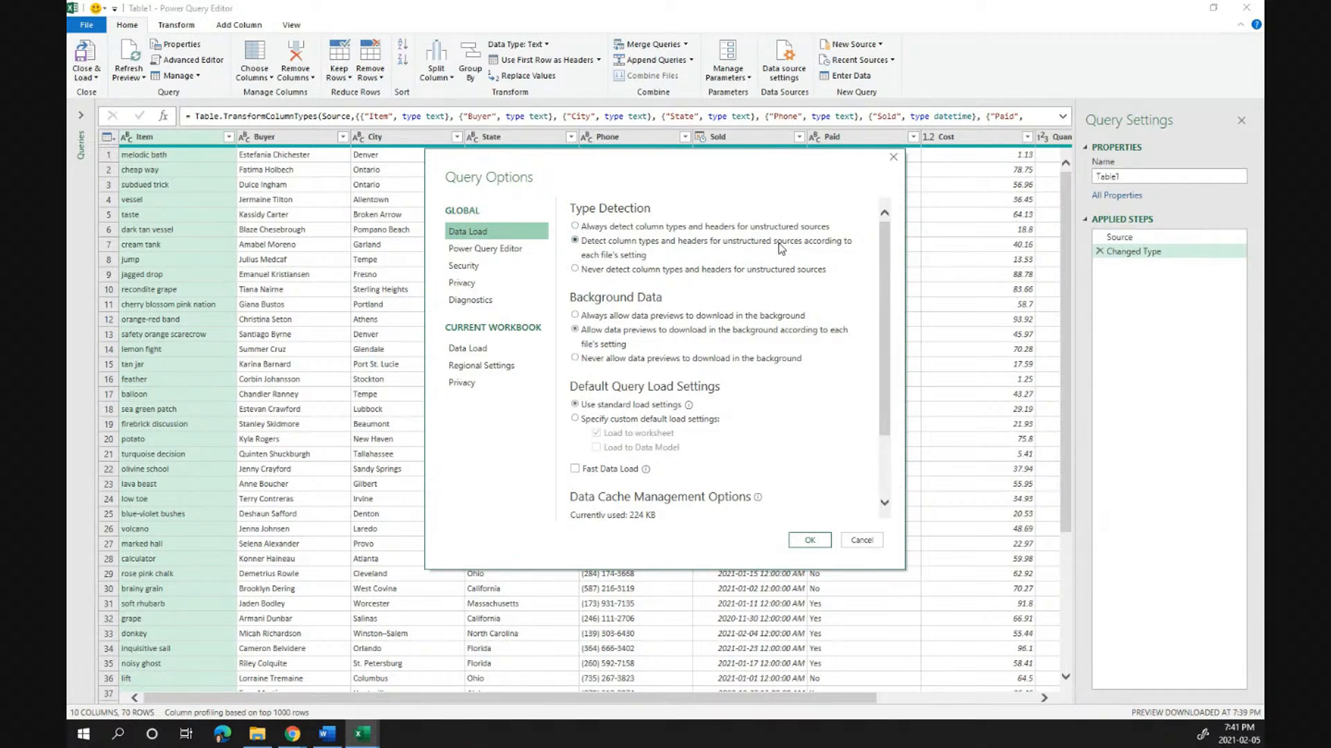
{"action": "left_click", "coordinate": [575, 269]}
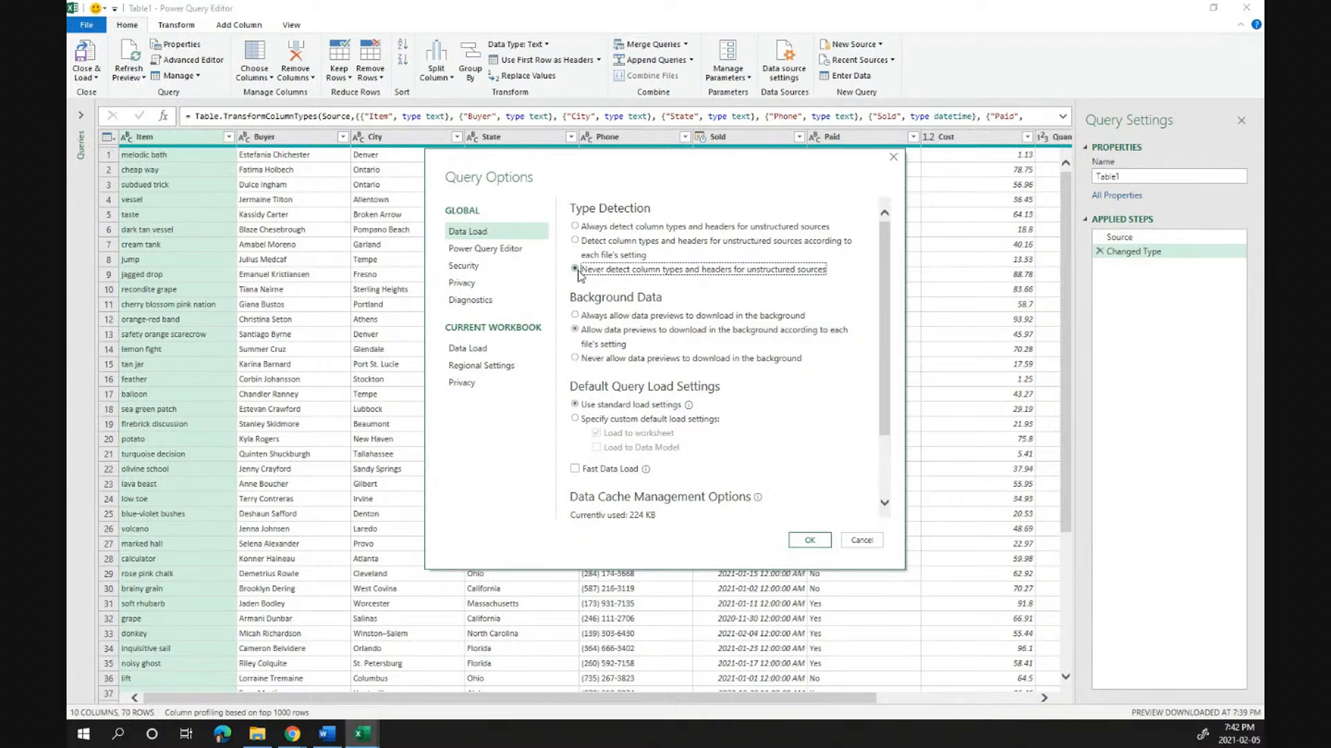
{"action": "left_click", "coordinate": [812, 540]}
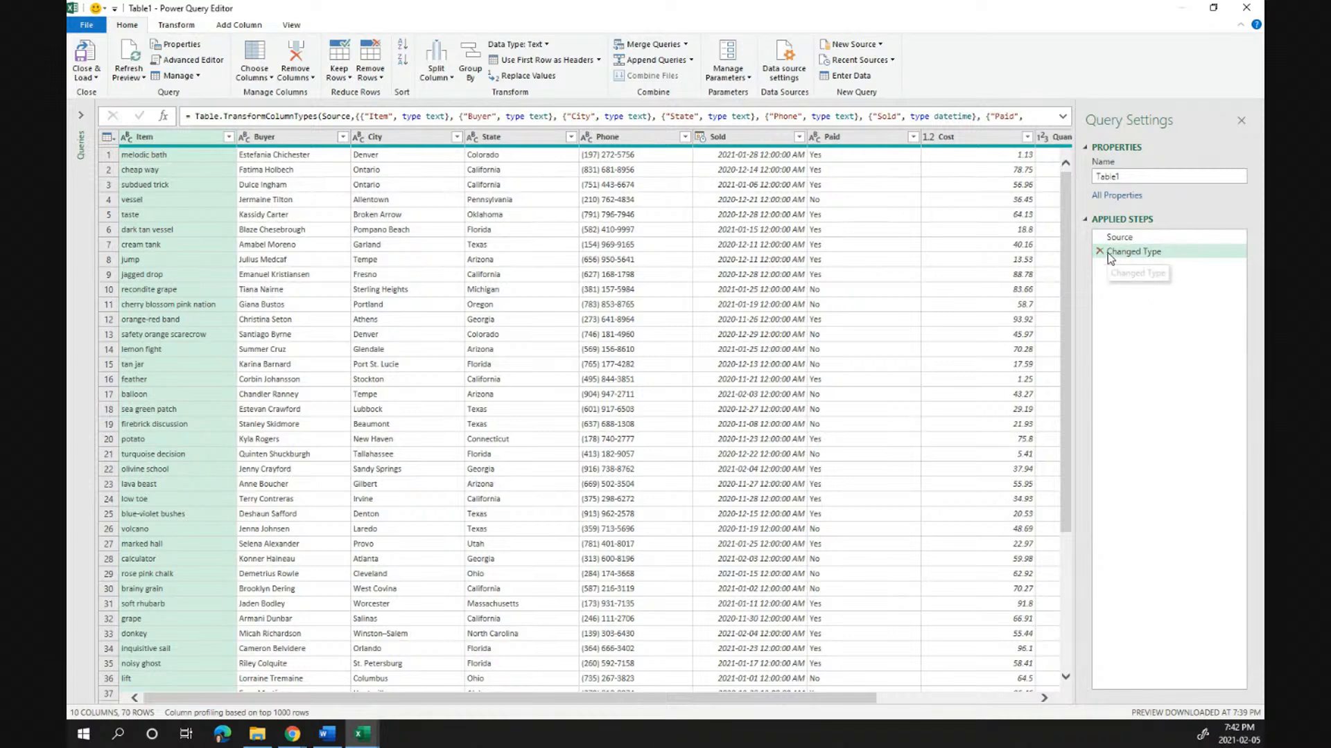
Remove the Changed Type step from the Table1 query, and close the Power Query Editor discarding the query
{"action": "left_click", "coordinate": [1099, 253]}
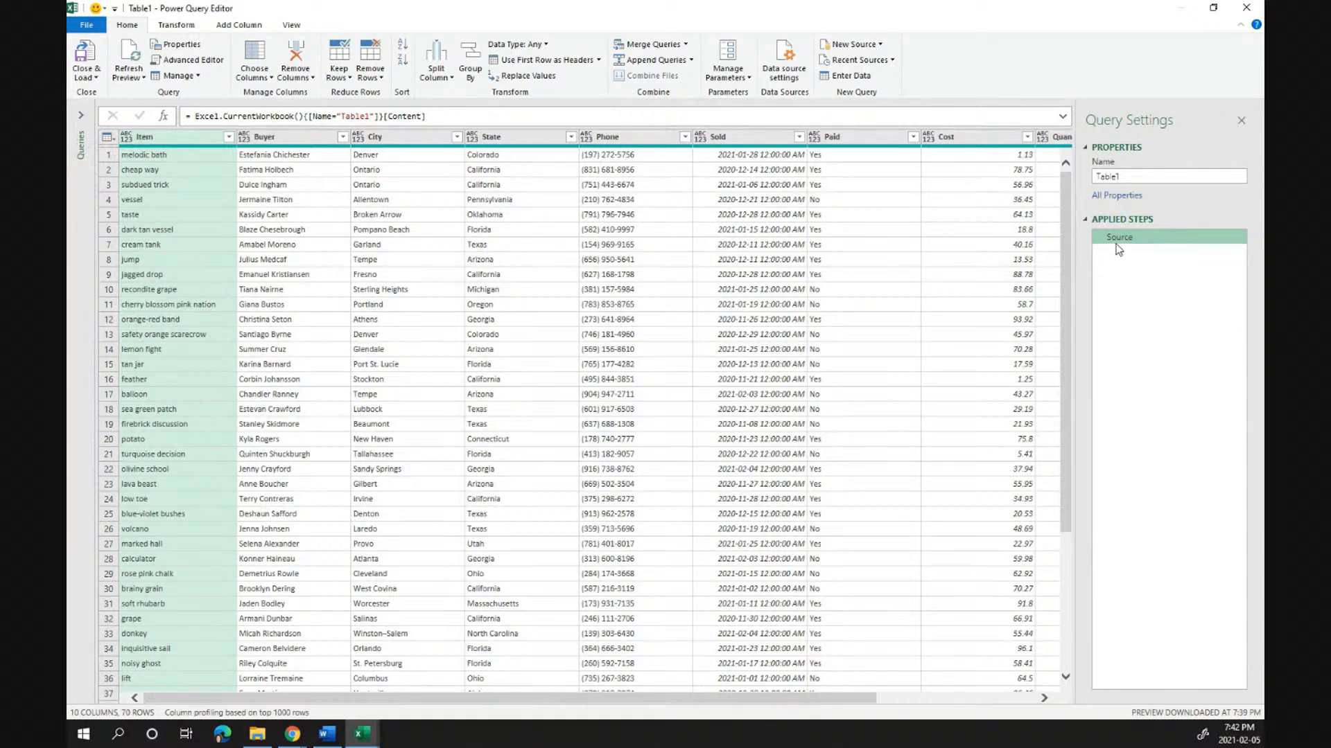
{"action": "left_click", "coordinate": [1246, 9]}
{"action": "left_click", "coordinate": [732, 389]}
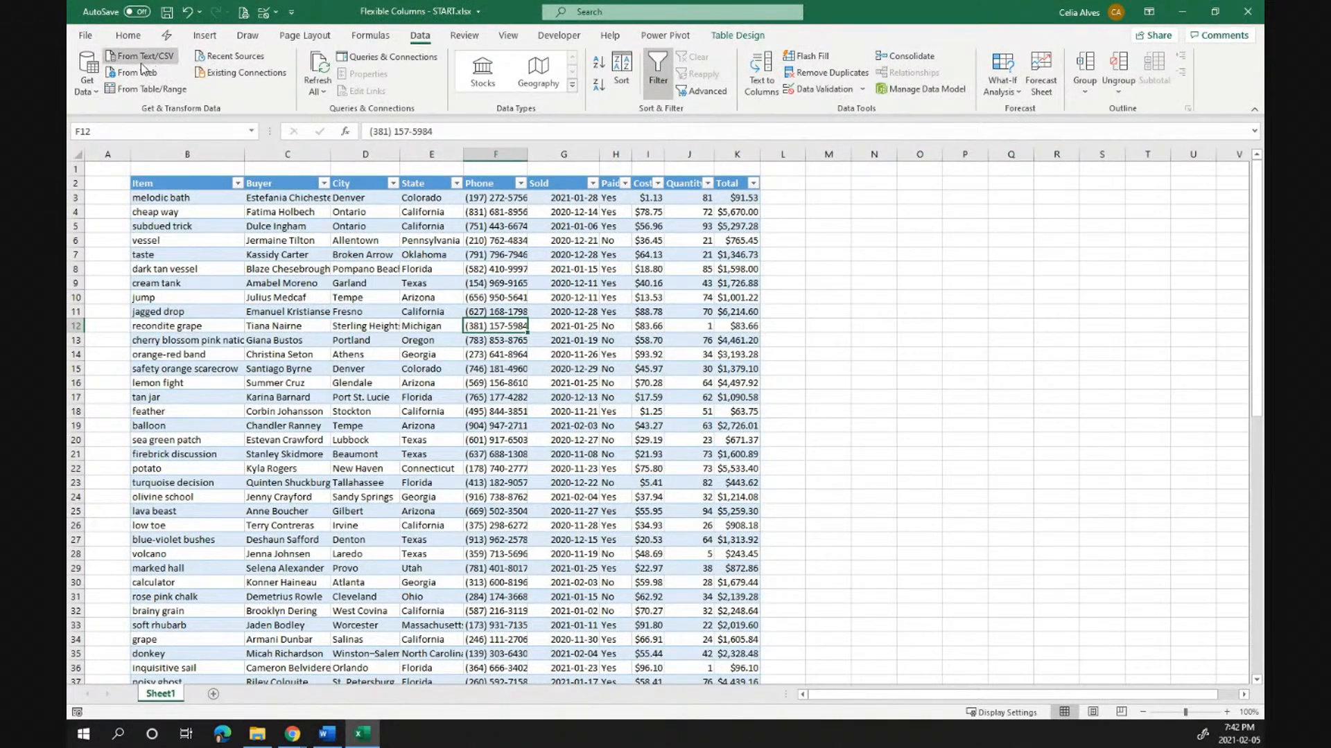
Import the sales table on Sheet1 into the Power Query Editor and look through its columns
{"action": "left_click", "coordinate": [89, 86]}
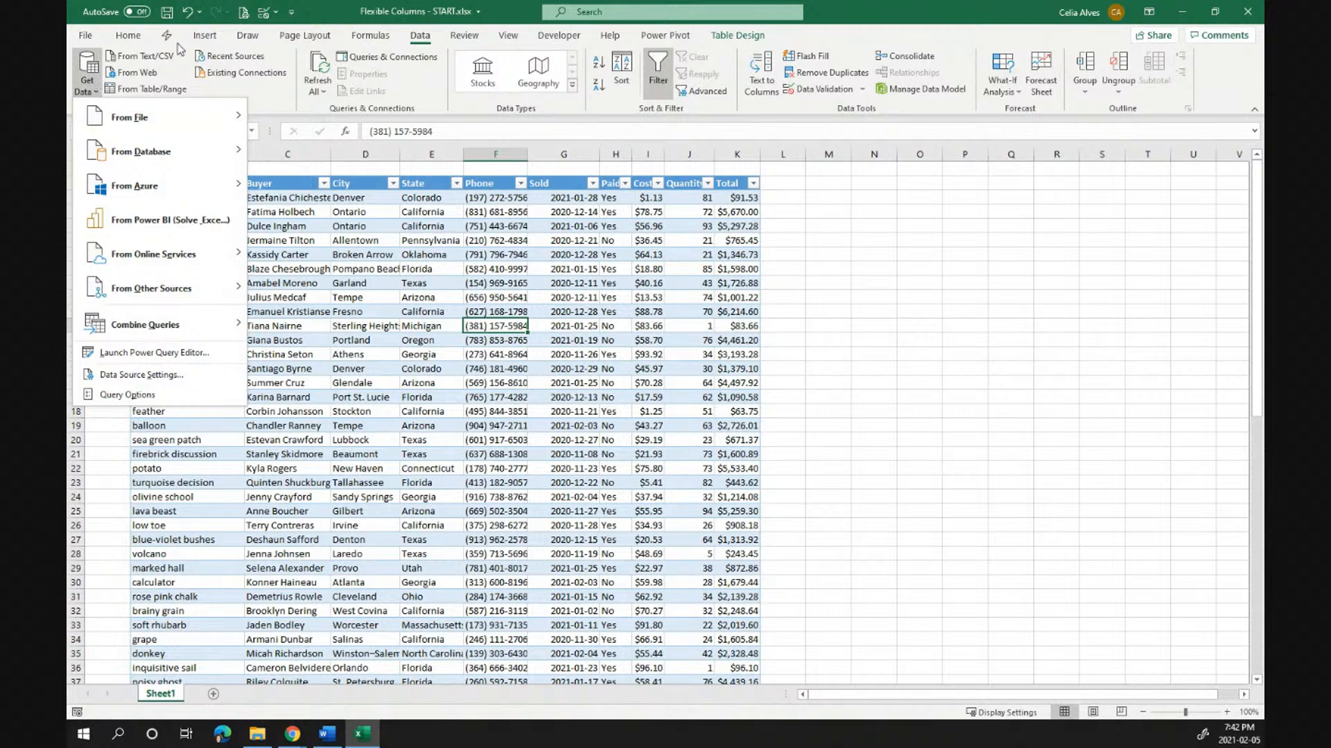
{"action": "left_click", "coordinate": [148, 89]}
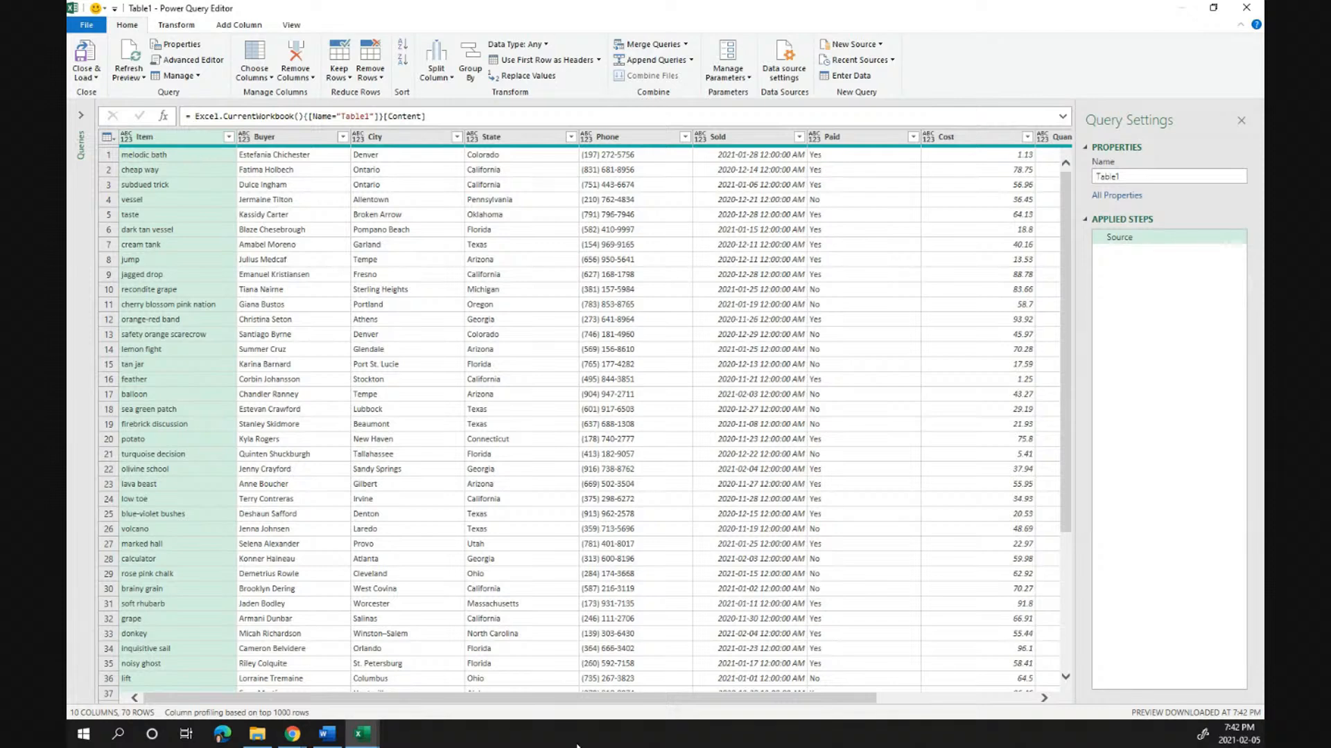
{"action": "left_click_drag", "start_coordinate": [568, 700], "coordinate": [1016, 710]}
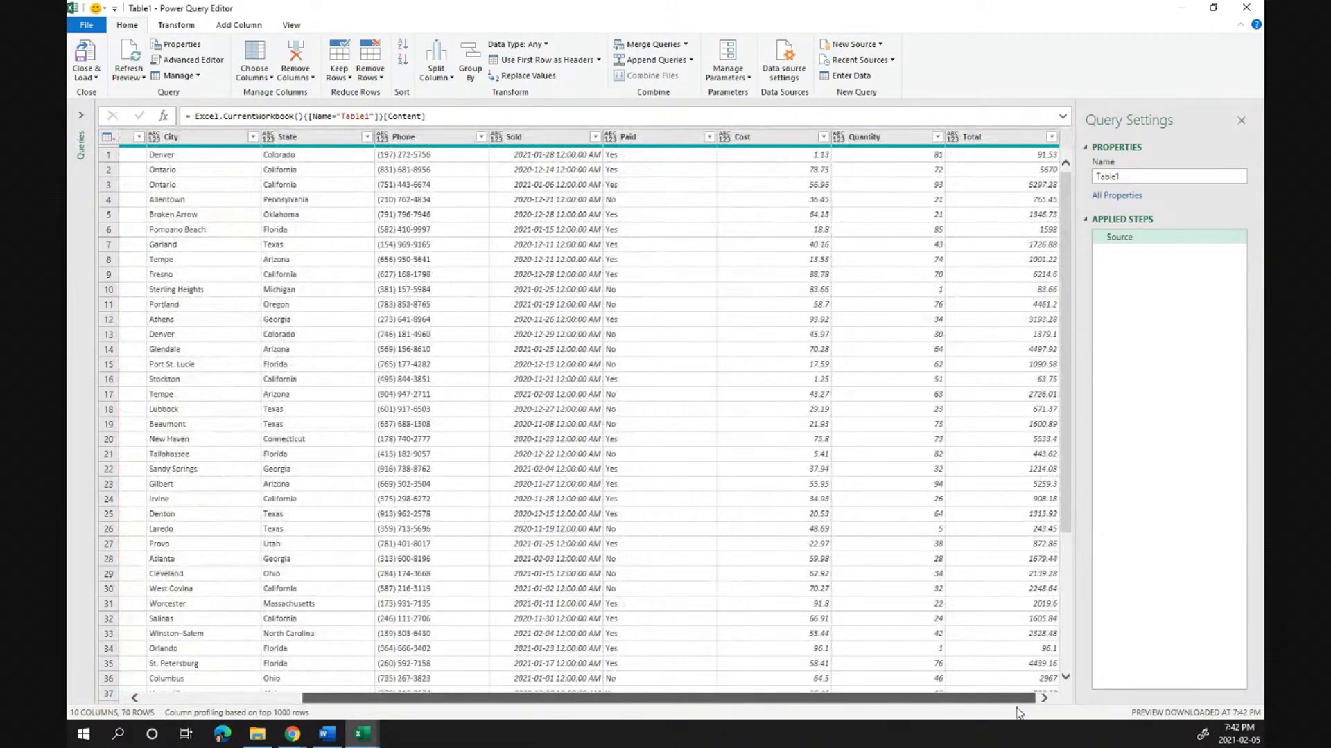
{"action": "left_click_drag", "start_coordinate": [695, 700], "coordinate": [231, 691]}
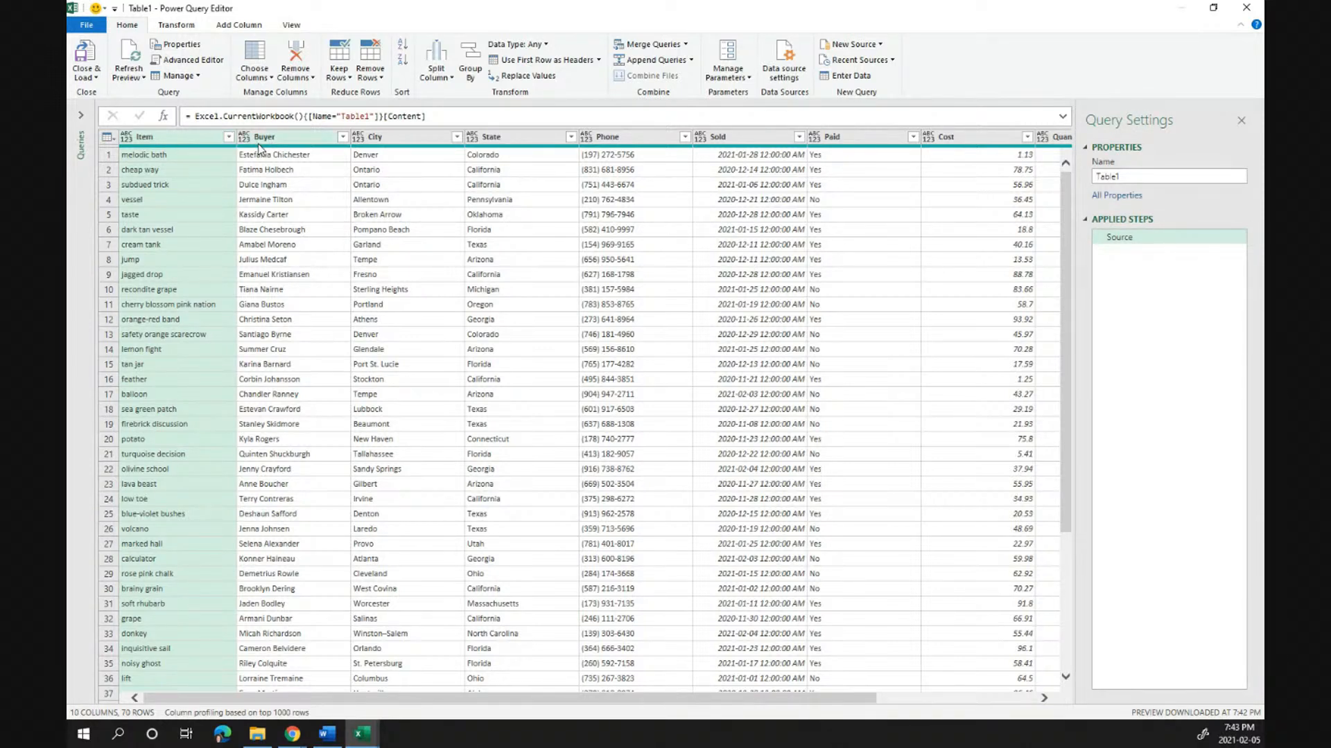
Detect the Item column's data type automatically, and set the Buyer, City, State and Phone columns to Text
{"action": "left_click", "coordinate": [184, 26]}
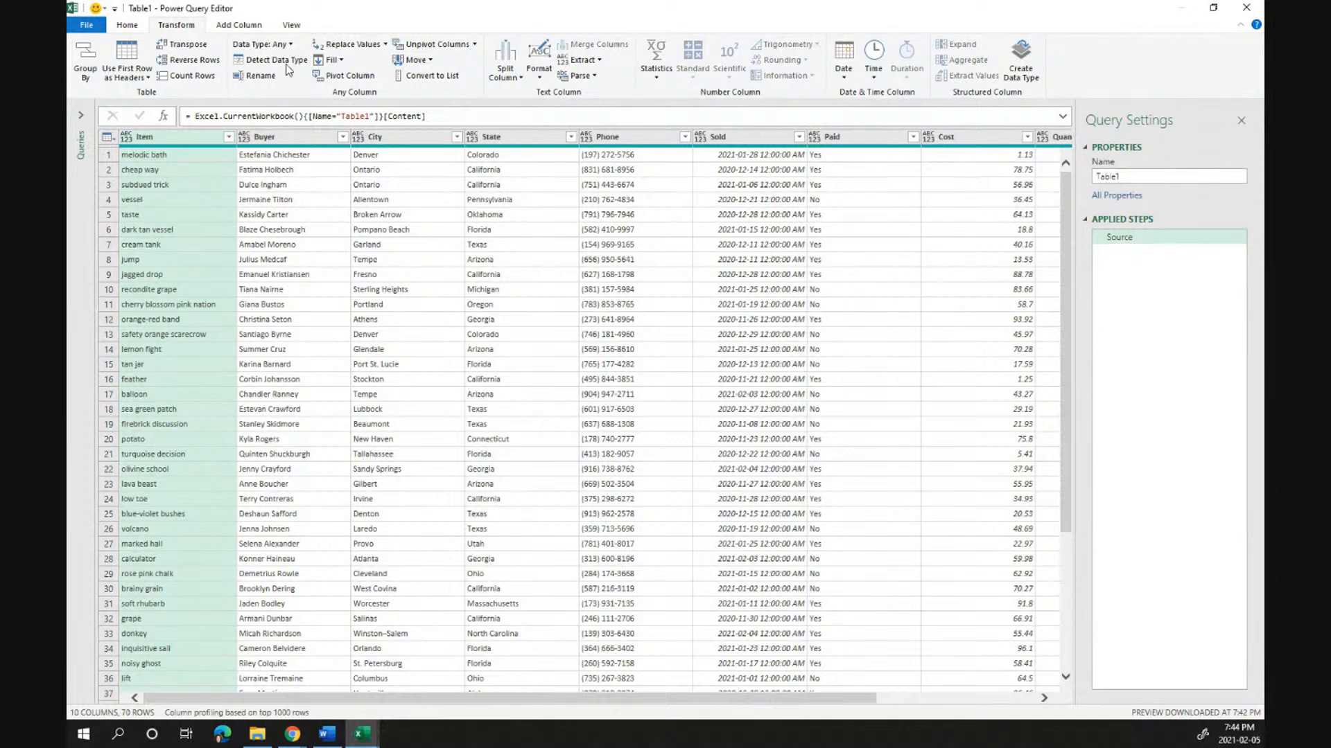
{"action": "left_click", "coordinate": [275, 60]}
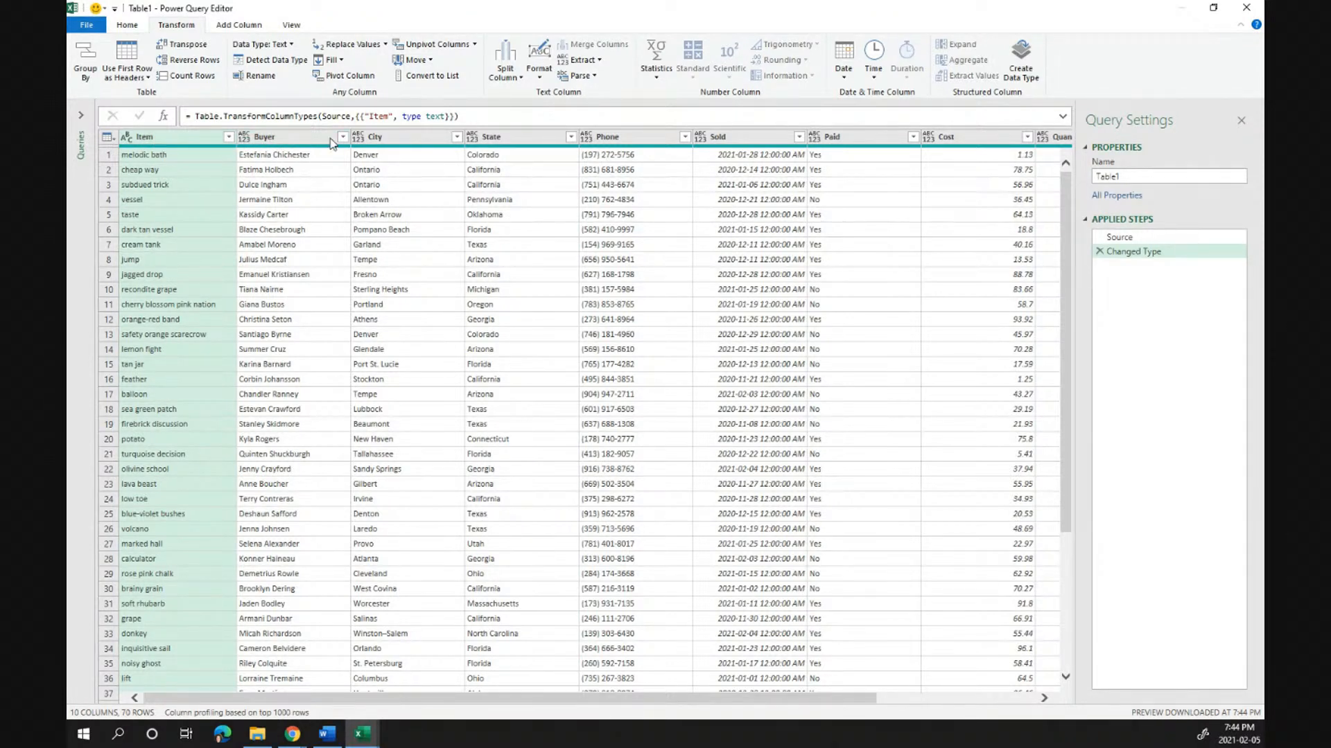
{"action": "left_click", "coordinate": [288, 143]}
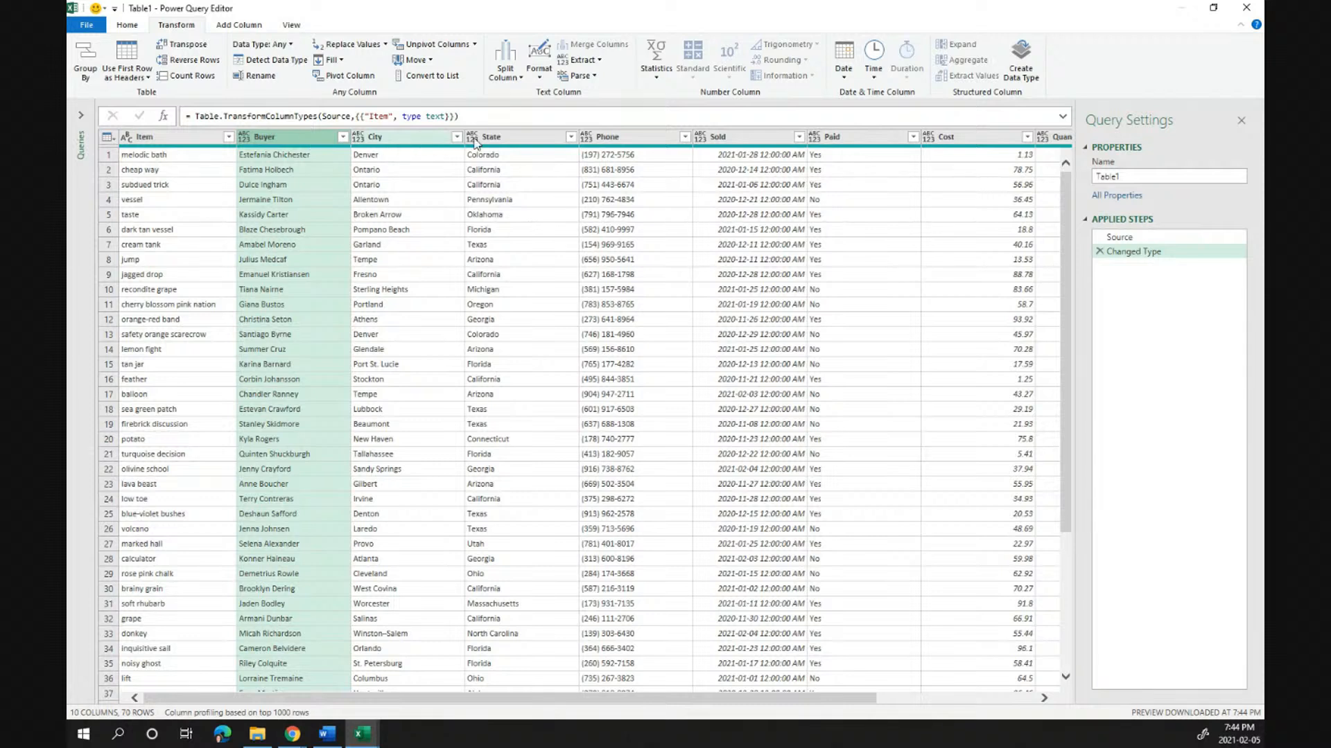
{"action": "left_click", "coordinate": [656, 137], "text": "shift"}
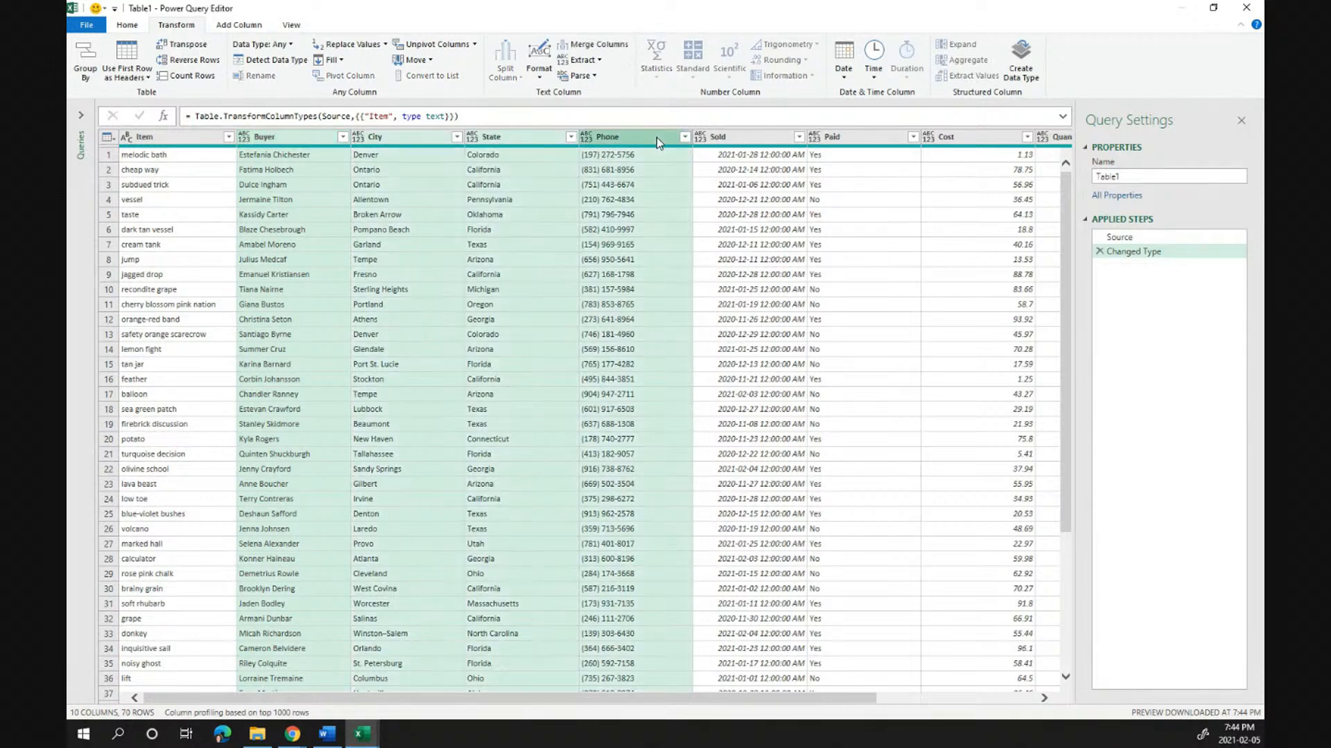
{"action": "right_click", "coordinate": [361, 139]}
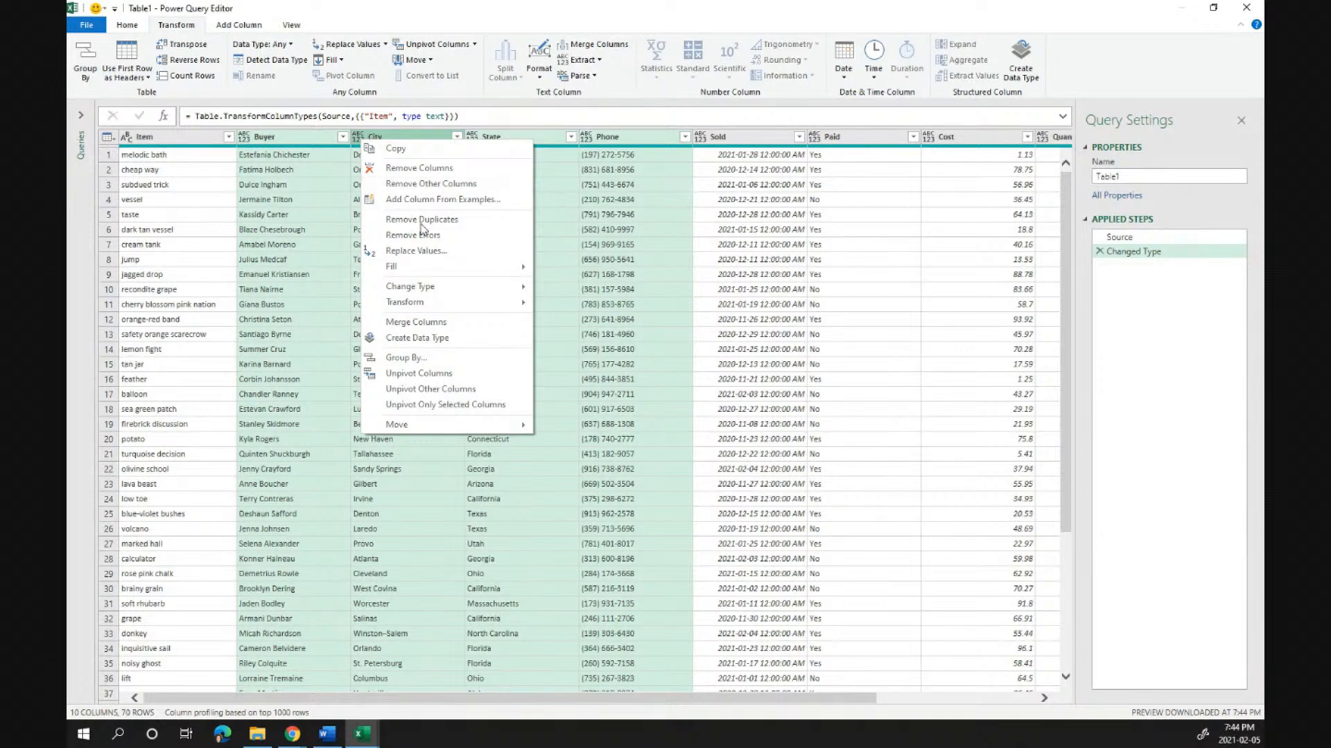
{"action": "mouse_move", "coordinate": [437, 291]}
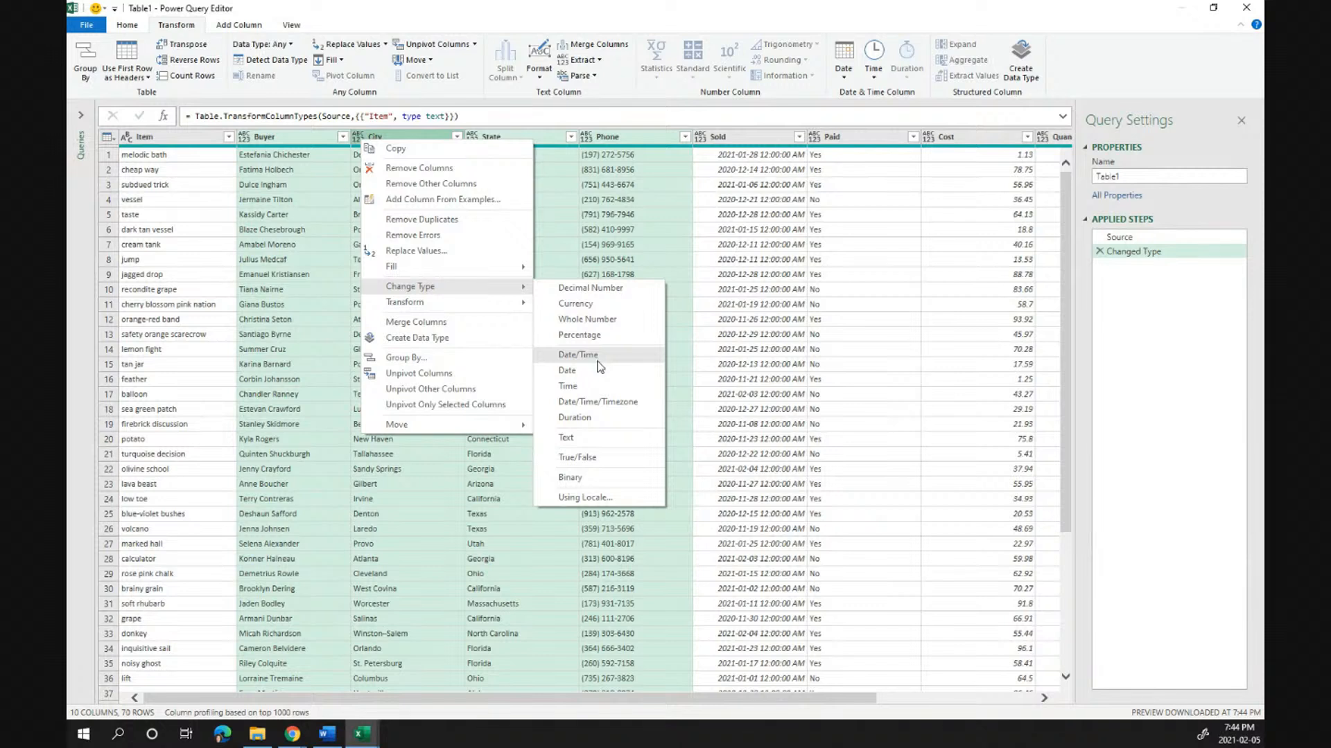
{"action": "left_click", "coordinate": [580, 436]}
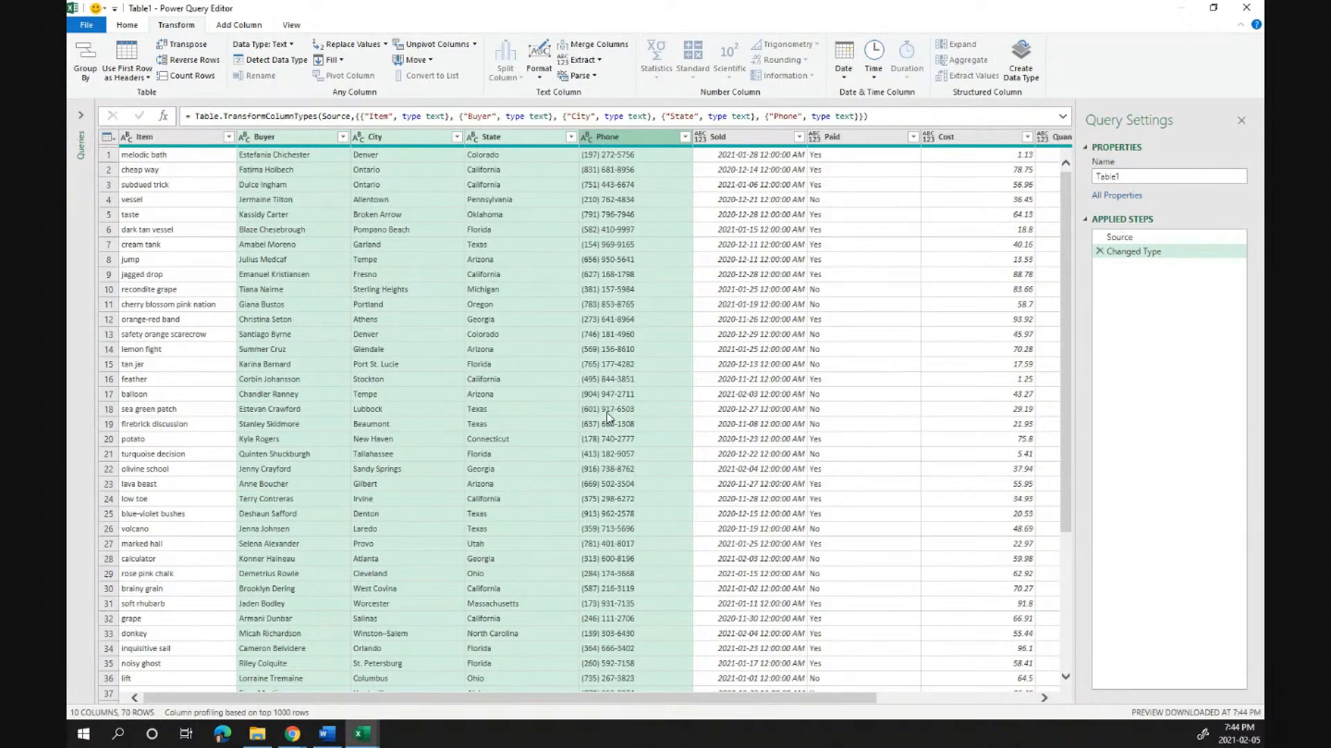
Change the data type of the Sold column to Date and of the Paid column to Text
{"action": "left_click", "coordinate": [725, 138]}
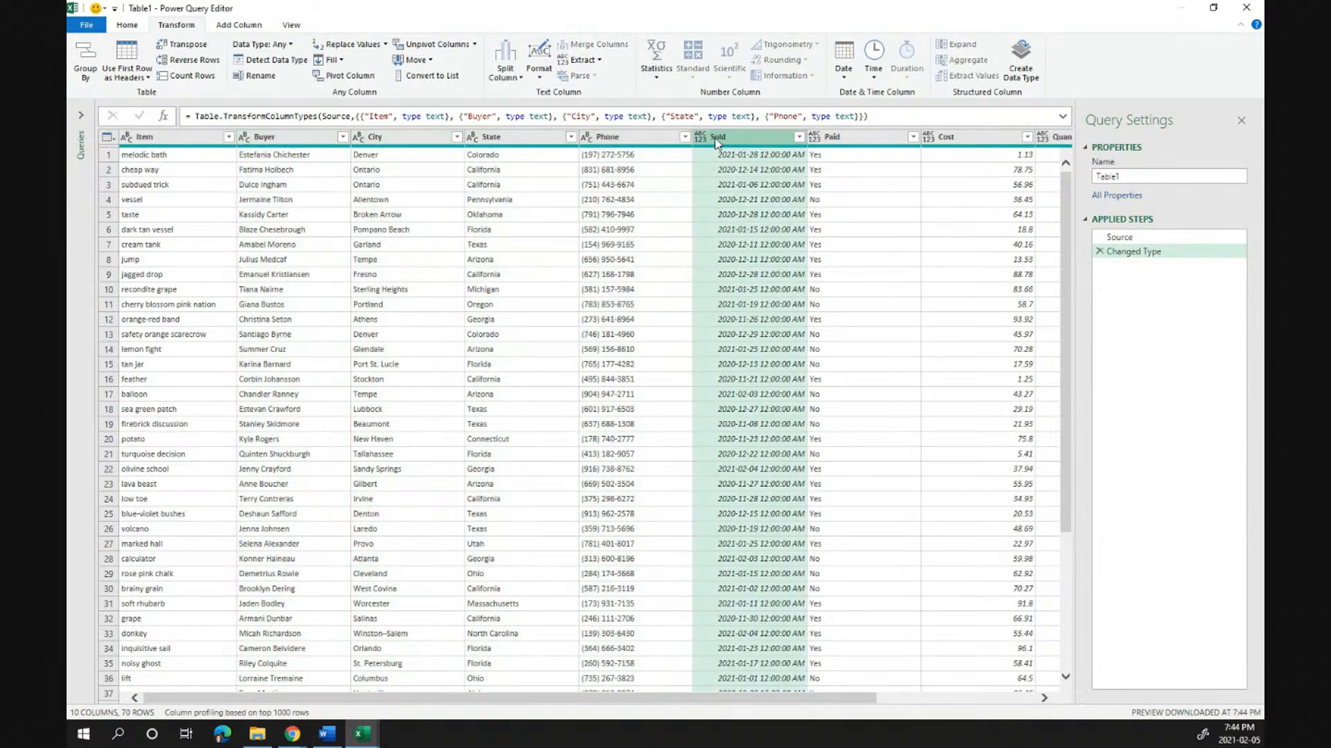
{"action": "left_click", "coordinate": [700, 137]}
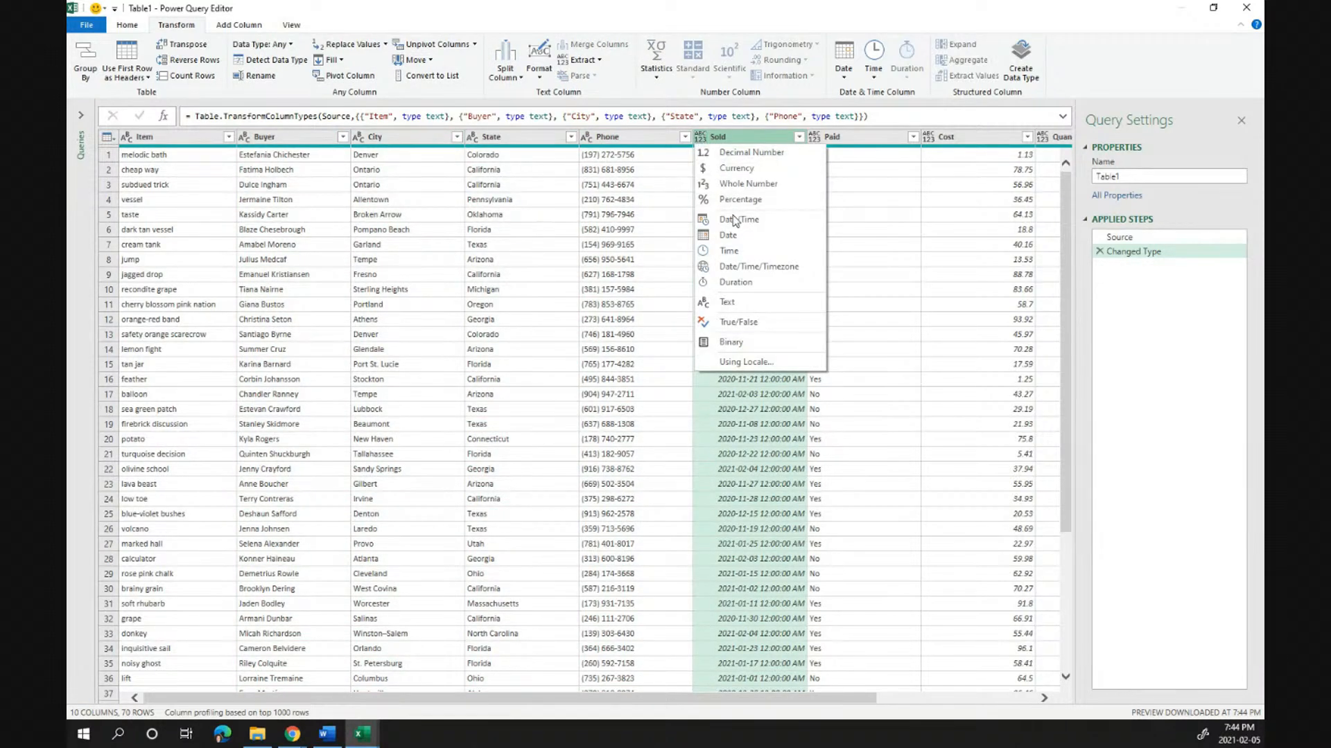
{"action": "left_click", "coordinate": [727, 235]}
{"action": "left_click", "coordinate": [845, 134]}
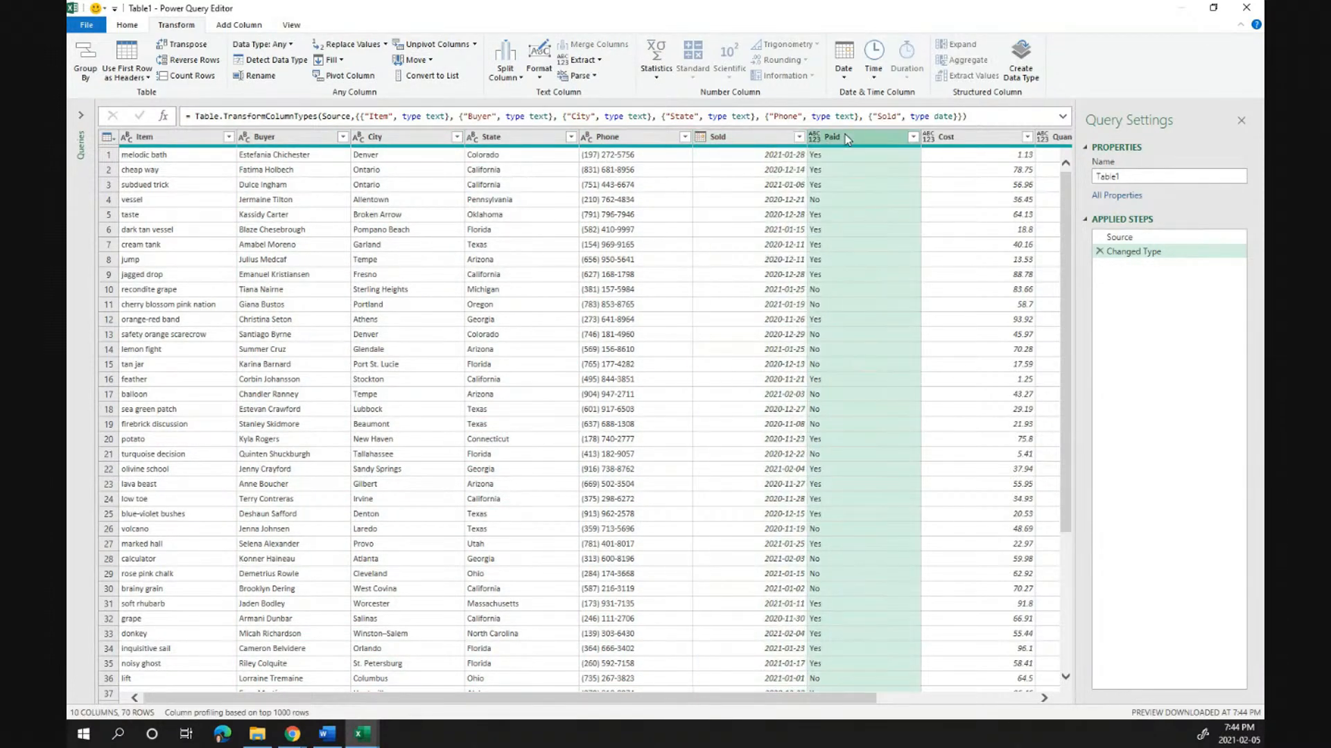
{"action": "left_click", "coordinate": [814, 136]}
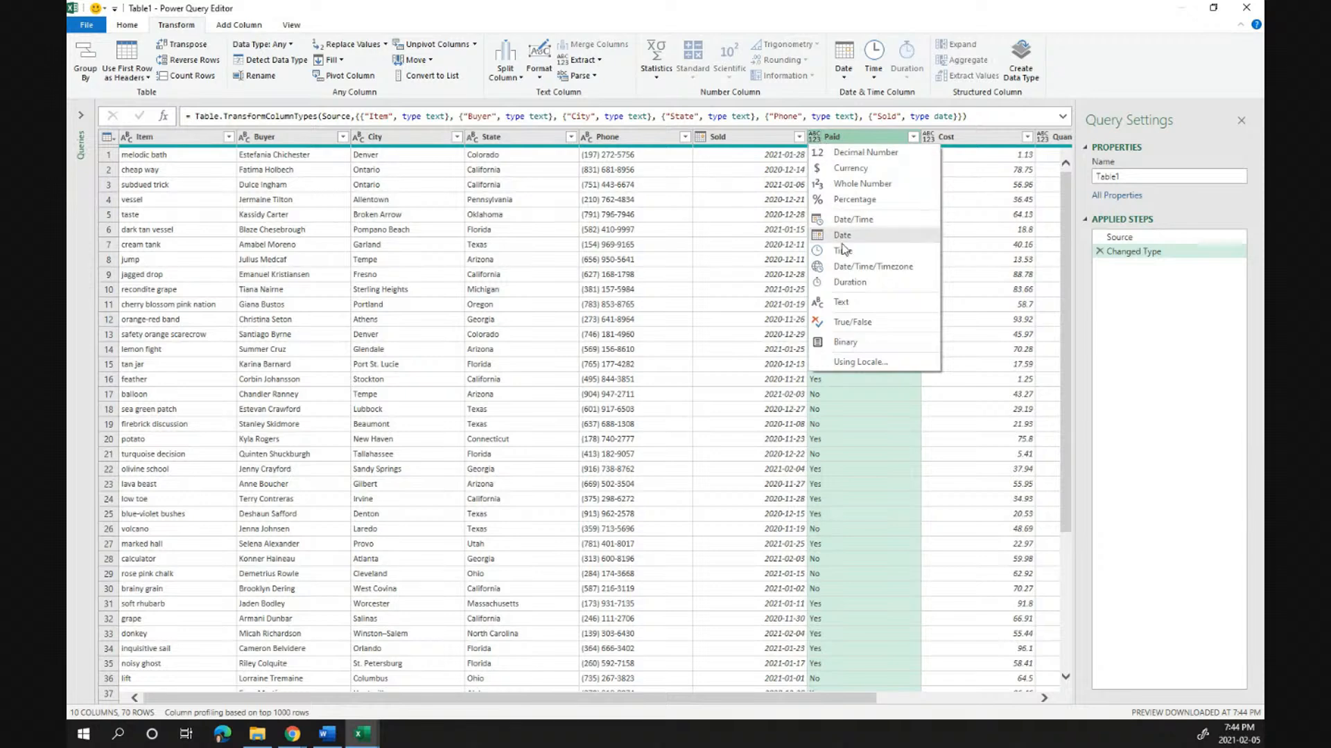
{"action": "left_click", "coordinate": [840, 303]}
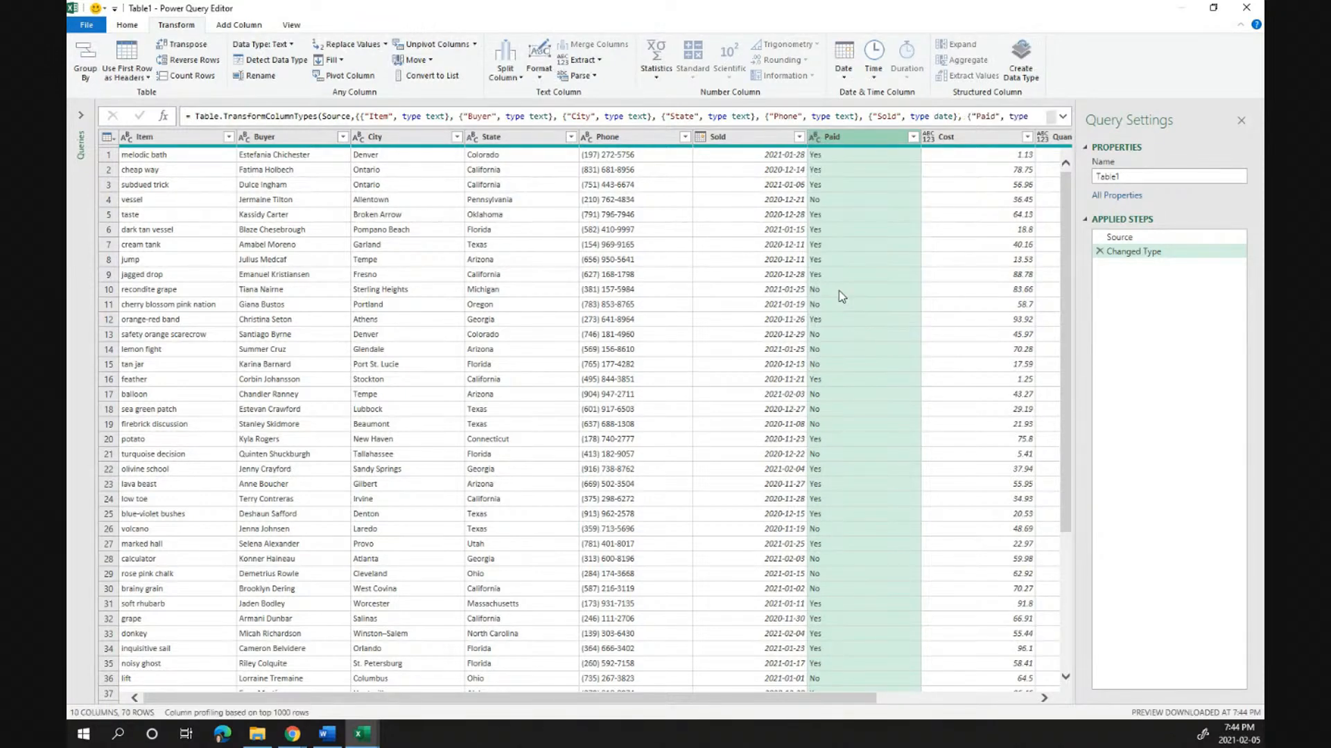
Set the data type of the Cost and Total columns to Currency
{"action": "left_click_drag", "start_coordinate": [818, 699], "coordinate": [1046, 714]}
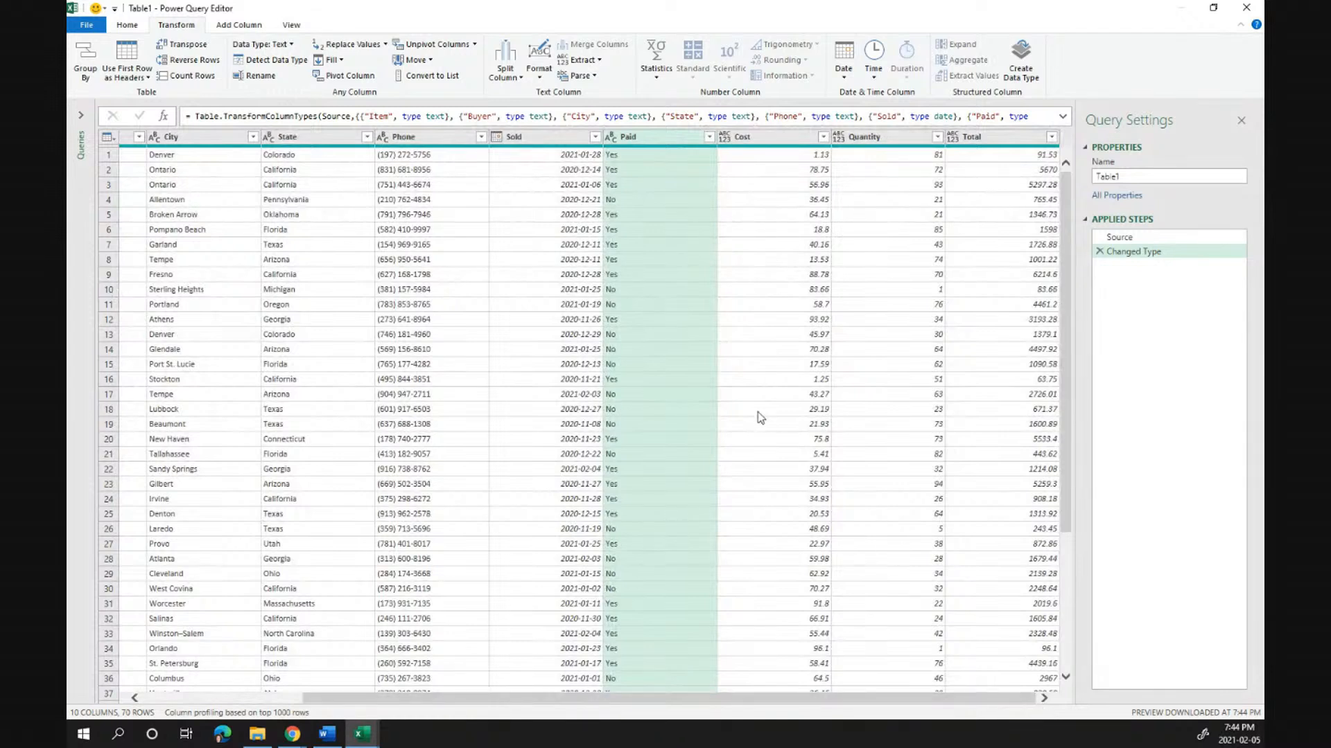
{"action": "left_click", "coordinate": [776, 142]}
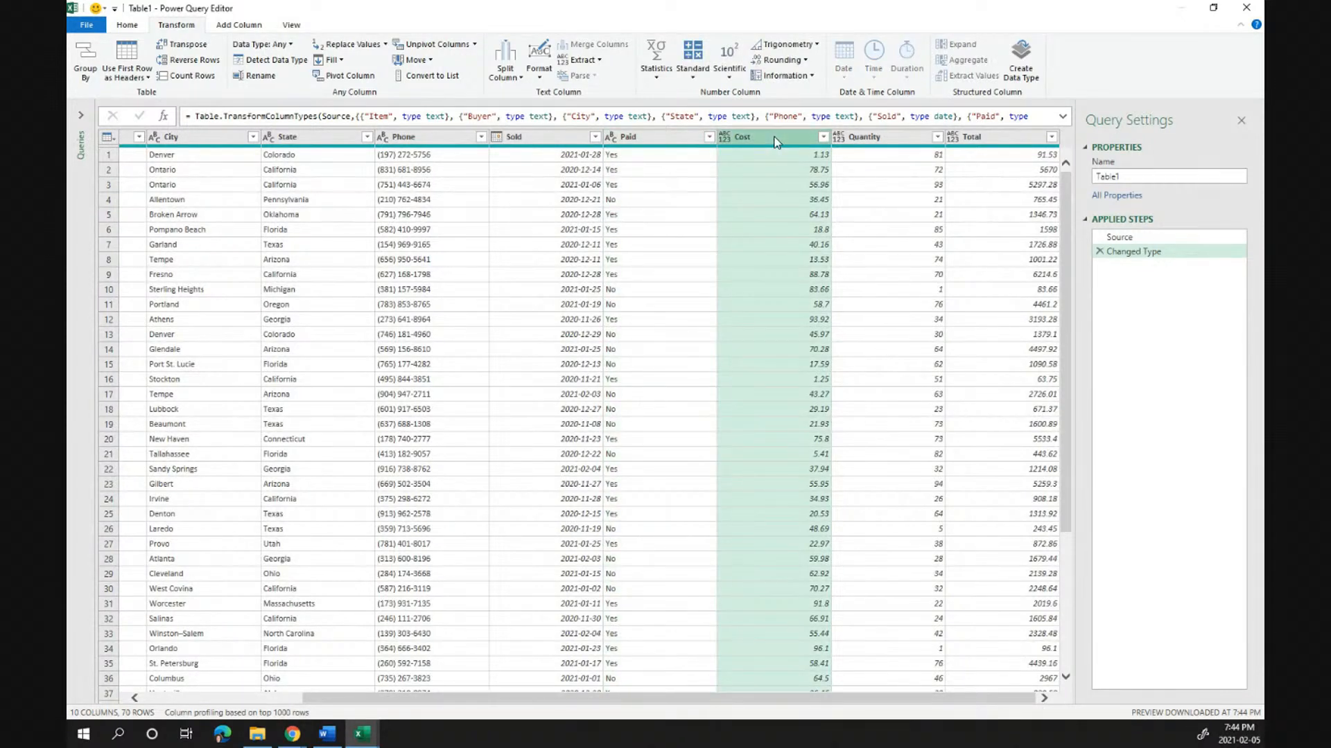
{"action": "left_click", "coordinate": [1005, 138], "text": "ctrl"}
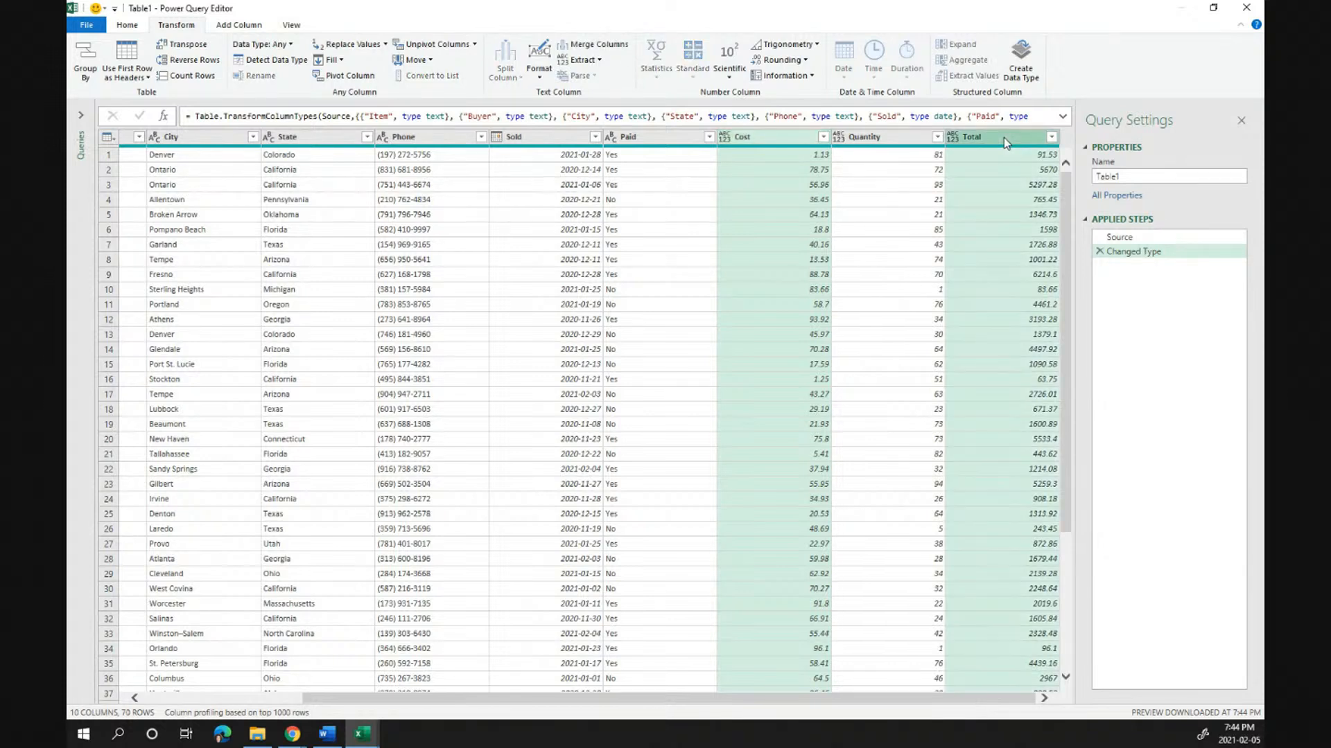
{"action": "right_click", "coordinate": [955, 142]}
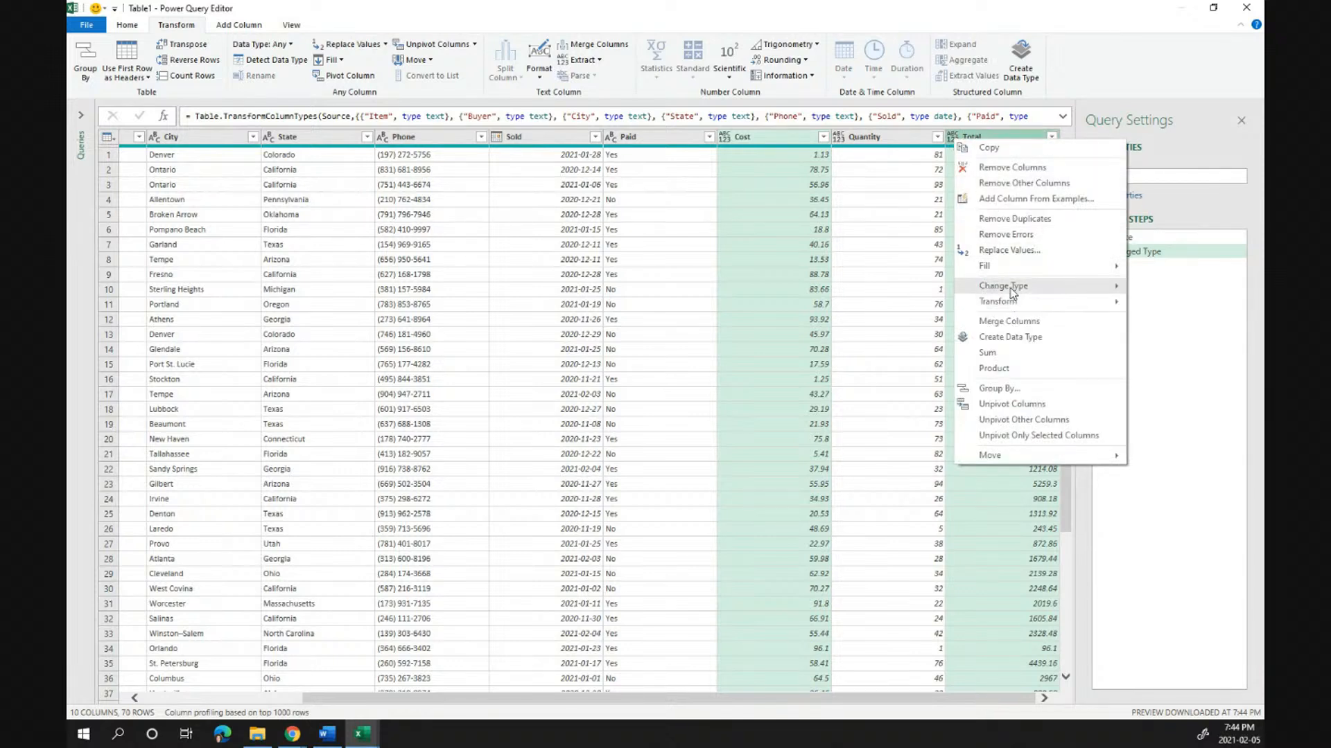
{"action": "mouse_move", "coordinate": [1011, 291]}
{"action": "left_click", "coordinate": [1183, 290]}
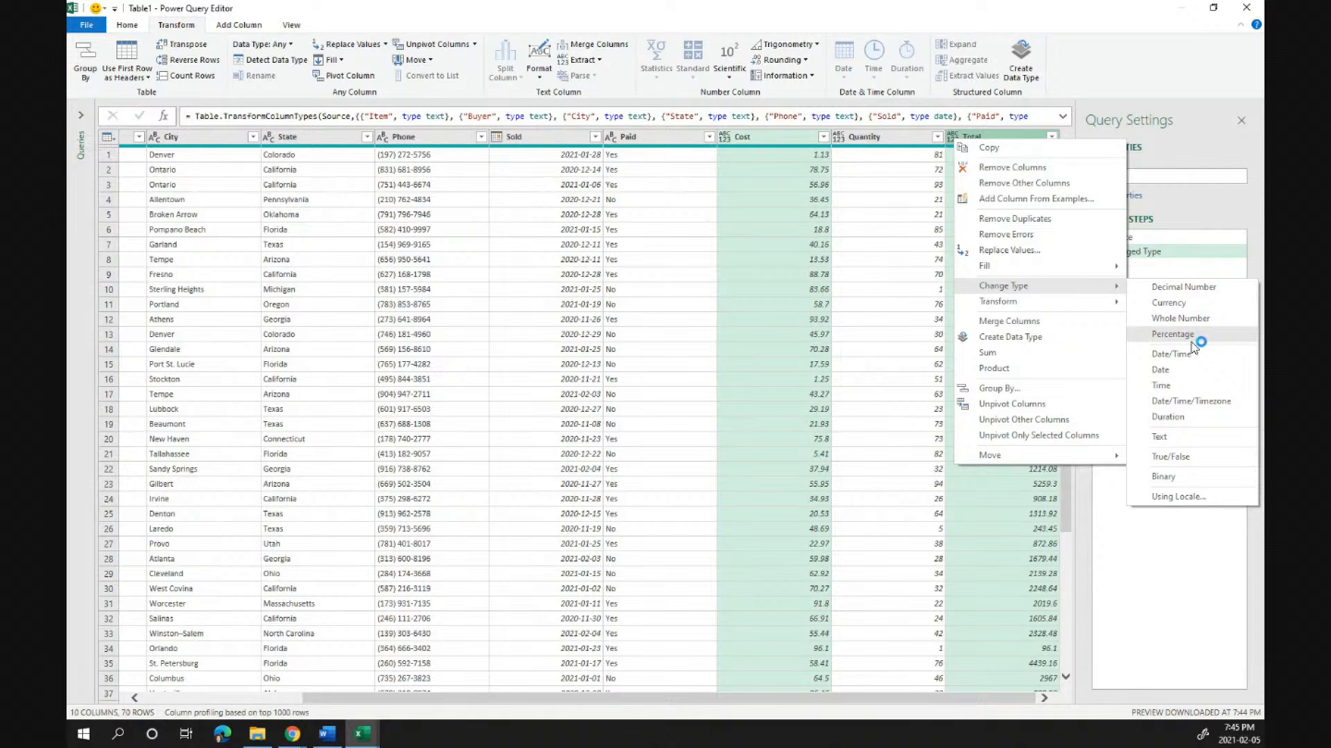
{"action": "left_click", "coordinate": [1180, 305]}
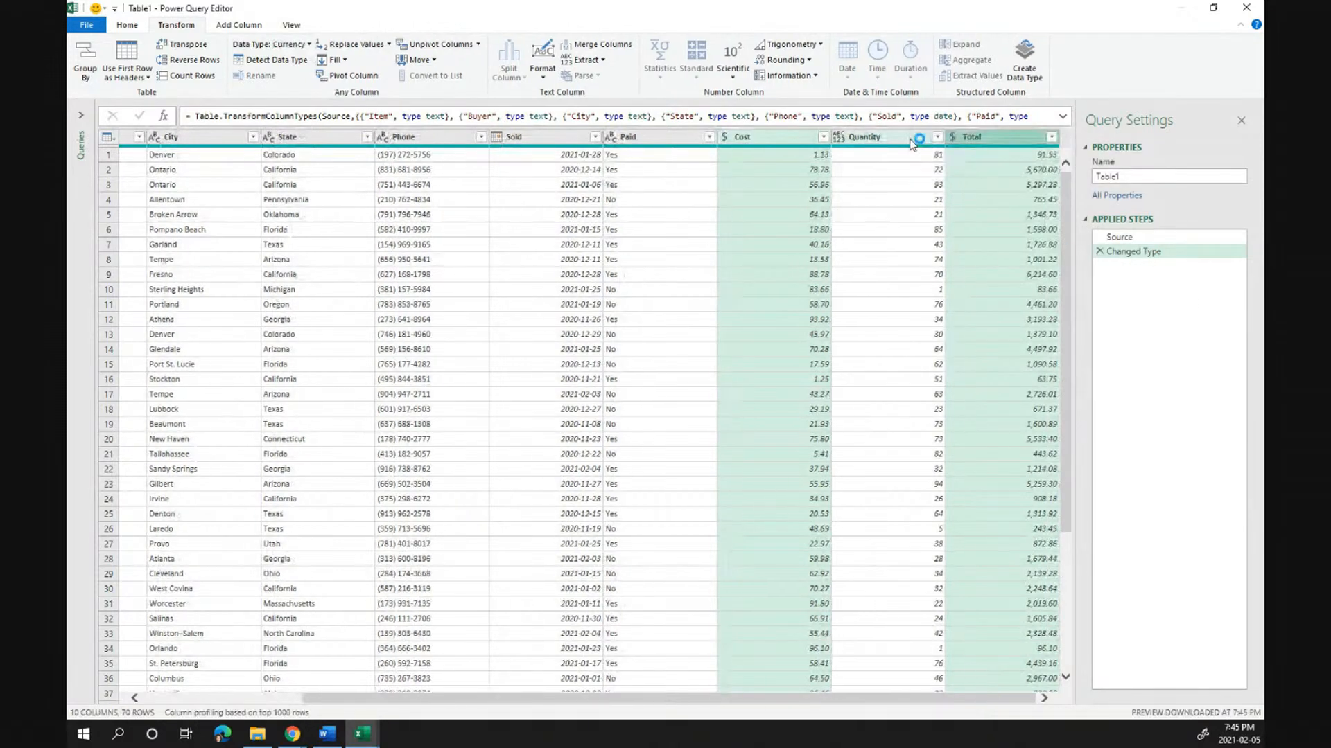
Set the Quantity column's data type to Whole Number
{"action": "left_click", "coordinate": [877, 137]}
{"action": "left_click", "coordinate": [839, 137]}
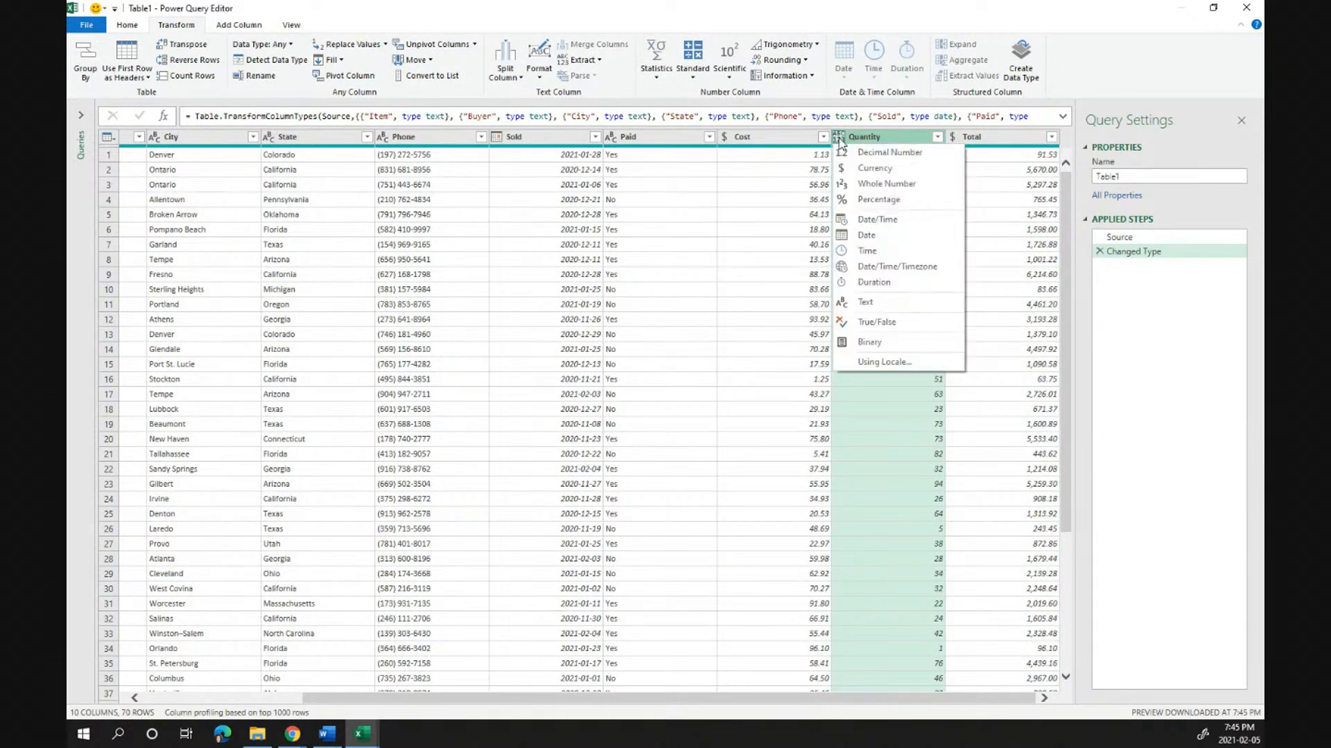
{"action": "left_click", "coordinate": [862, 185]}
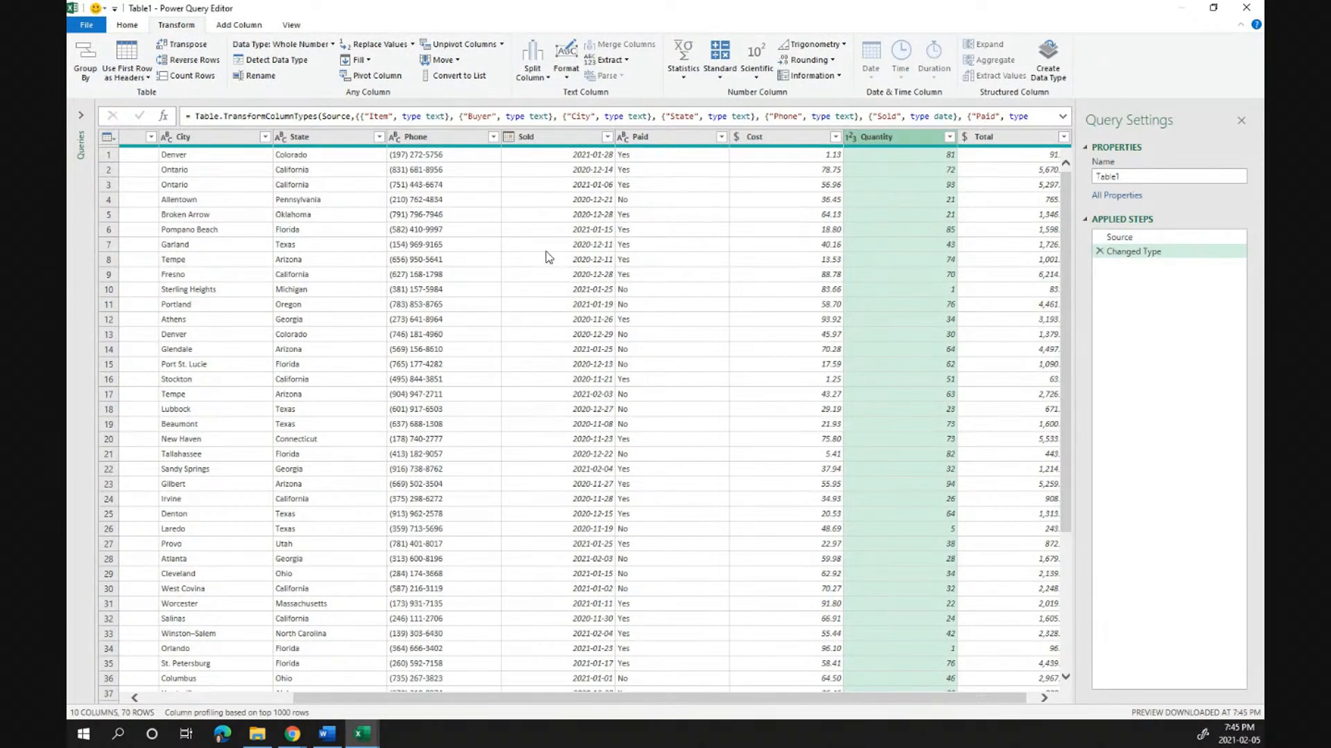
Keep only the Item and Buyer columns in the query by removing all other columns
{"action": "left_click", "coordinate": [132, 27]}
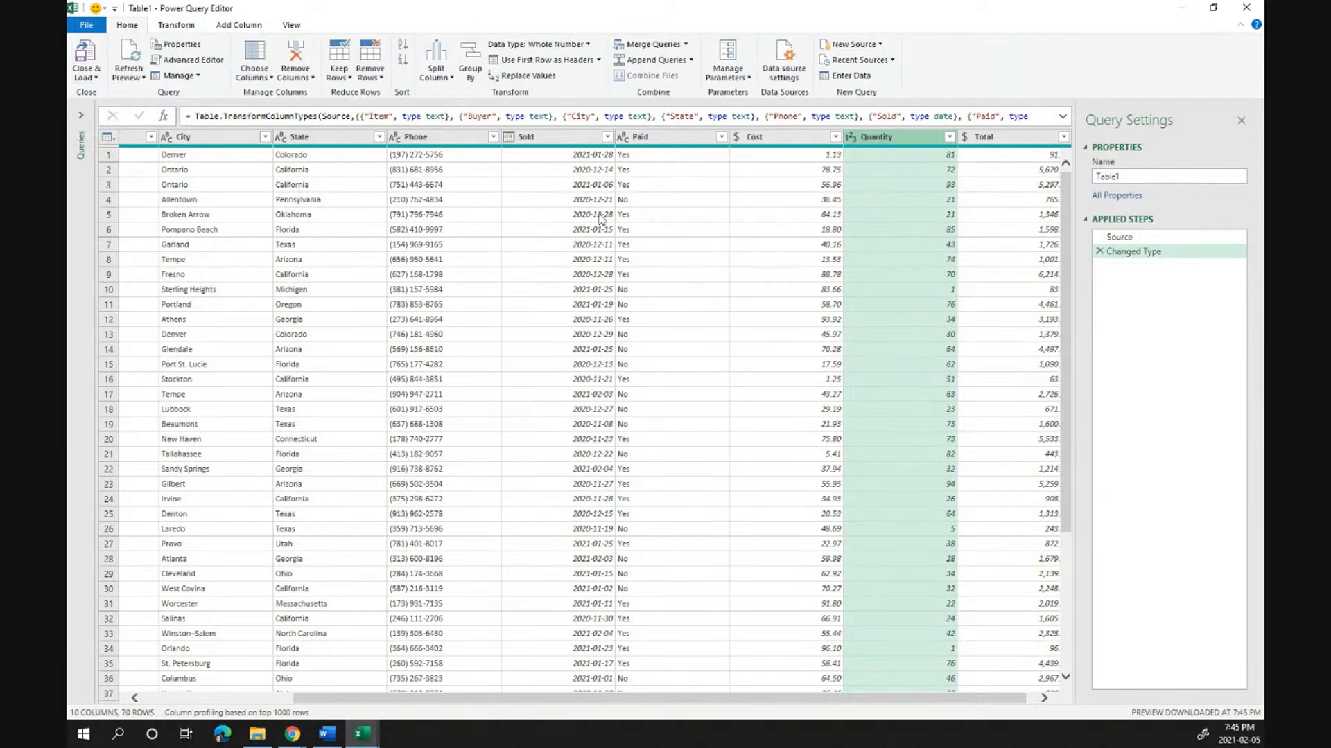
{"action": "left_click", "coordinate": [626, 214]}
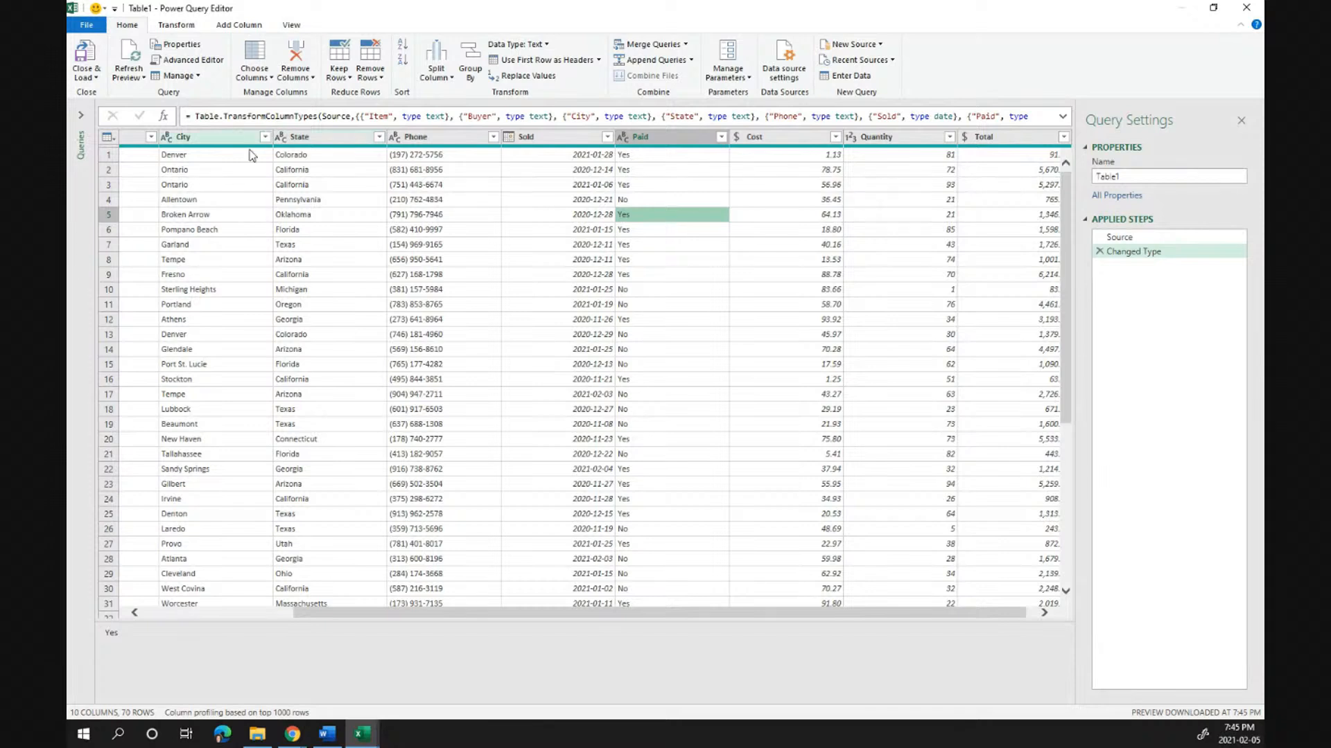
{"action": "left_click_drag", "start_coordinate": [918, 618], "coordinate": [529, 619]}
{"action": "left_click", "coordinate": [199, 137]}
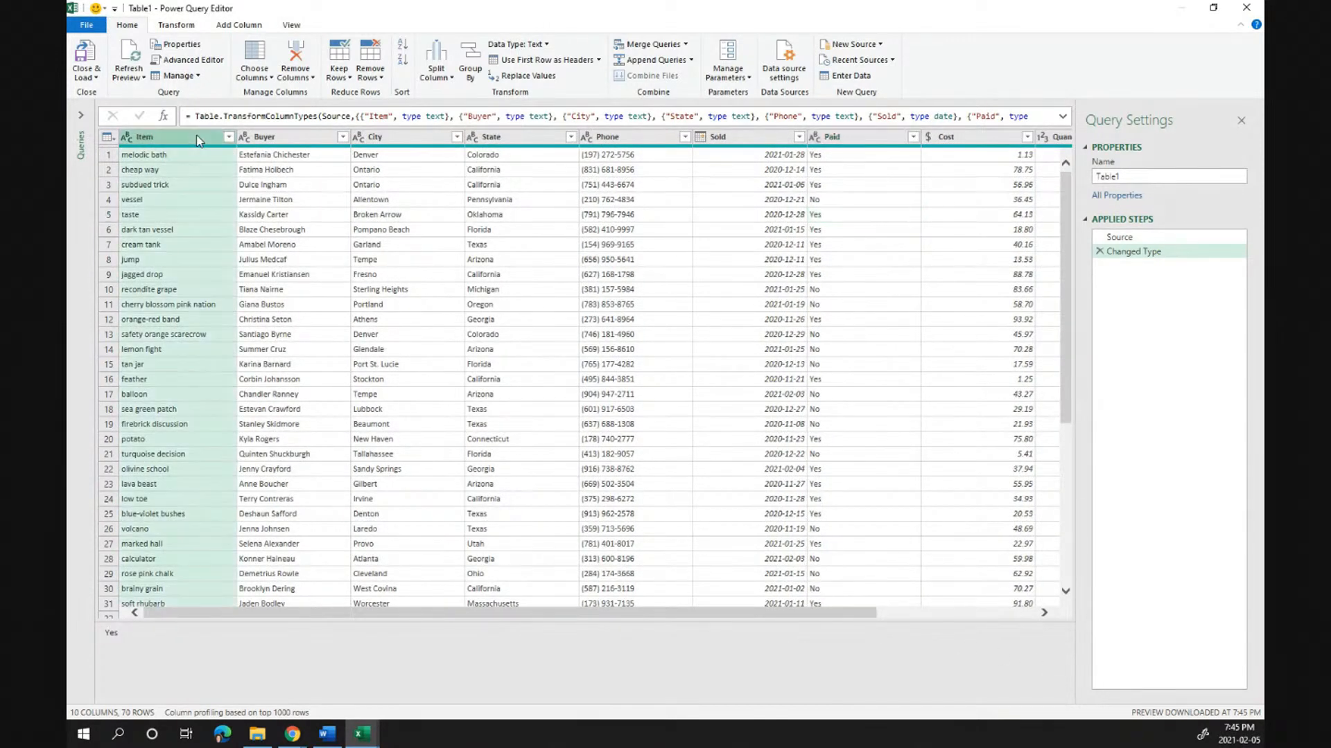
{"action": "left_click", "coordinate": [305, 138], "text": "ctrl"}
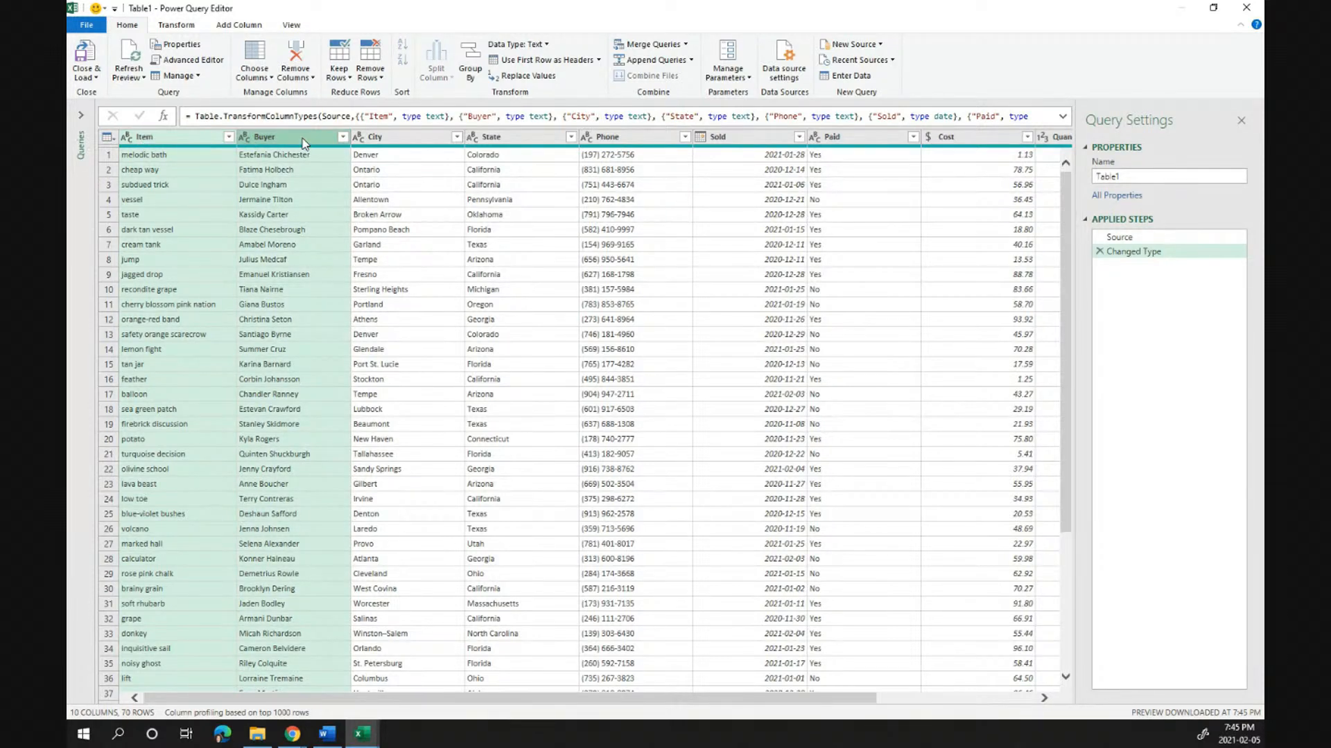
{"action": "right_click", "coordinate": [303, 143]}
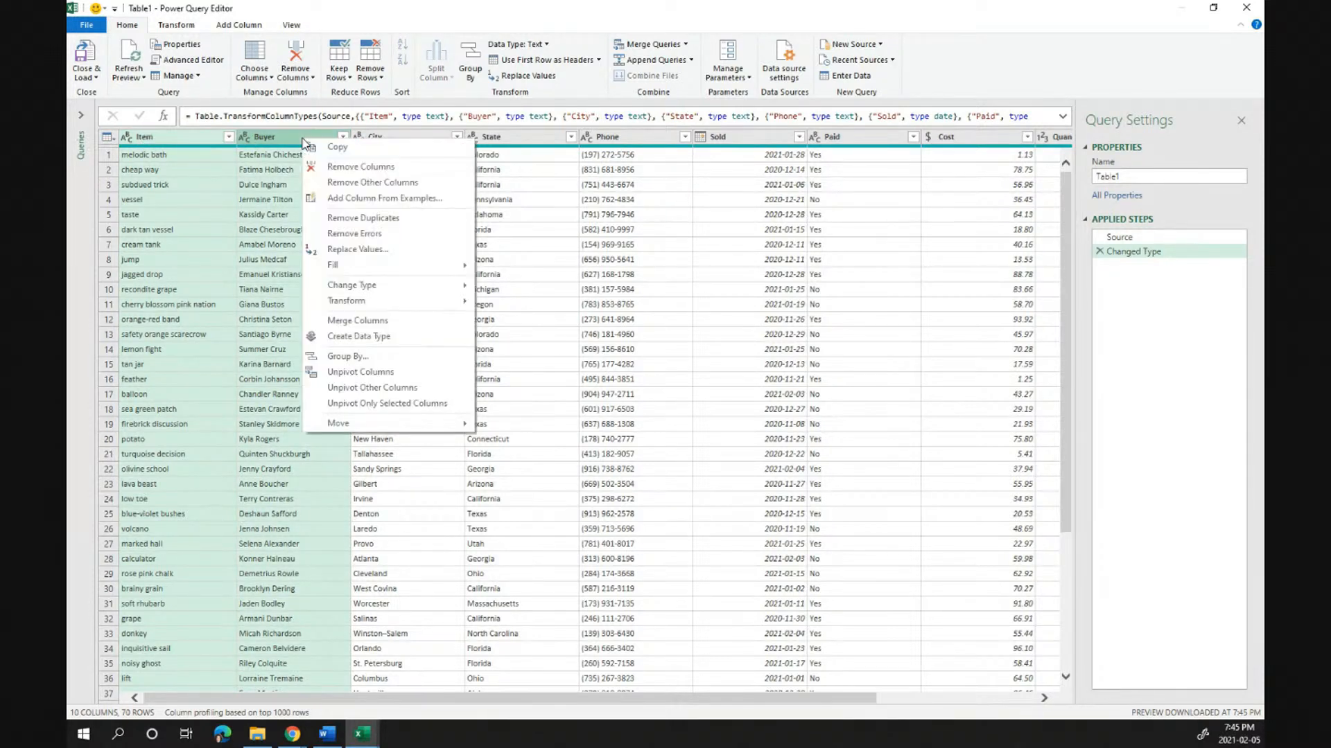
{"action": "left_click", "coordinate": [388, 183]}
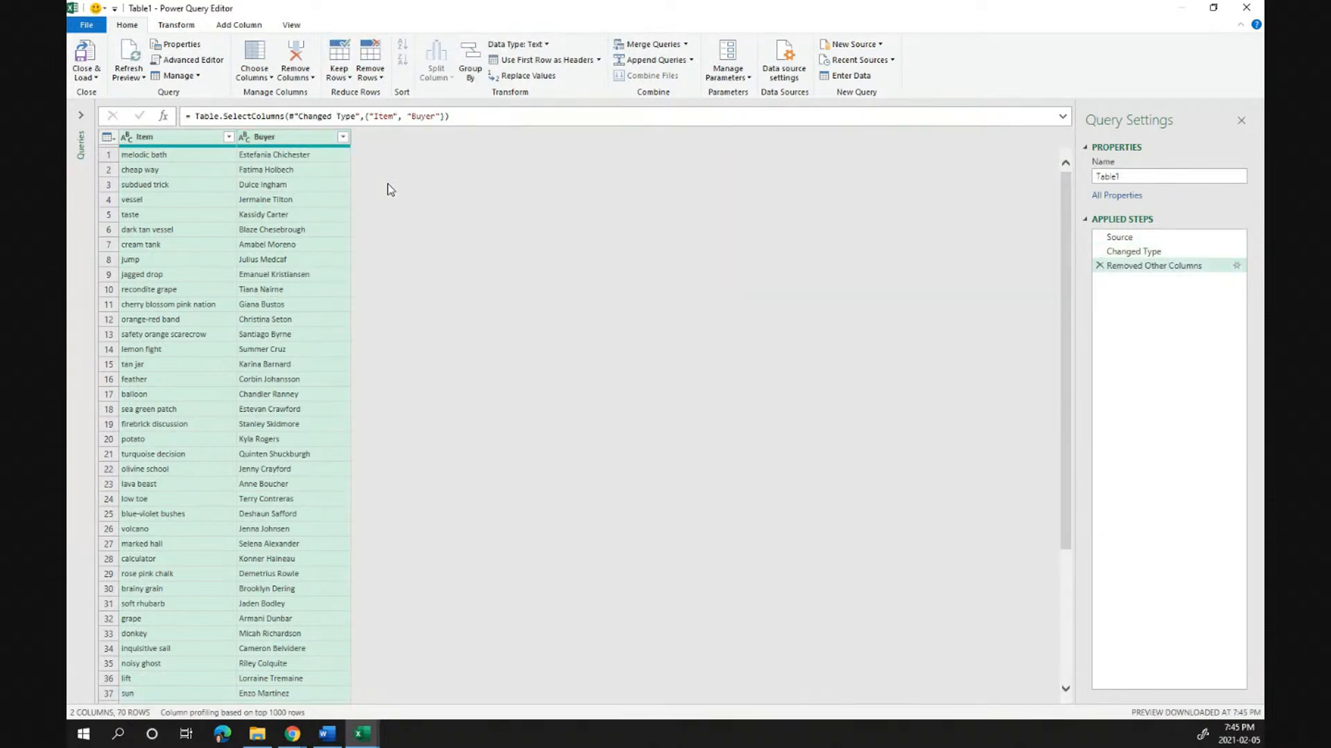
Load the query result as a table on the existing worksheet, starting at cell Q2
{"action": "left_click", "coordinate": [90, 77]}
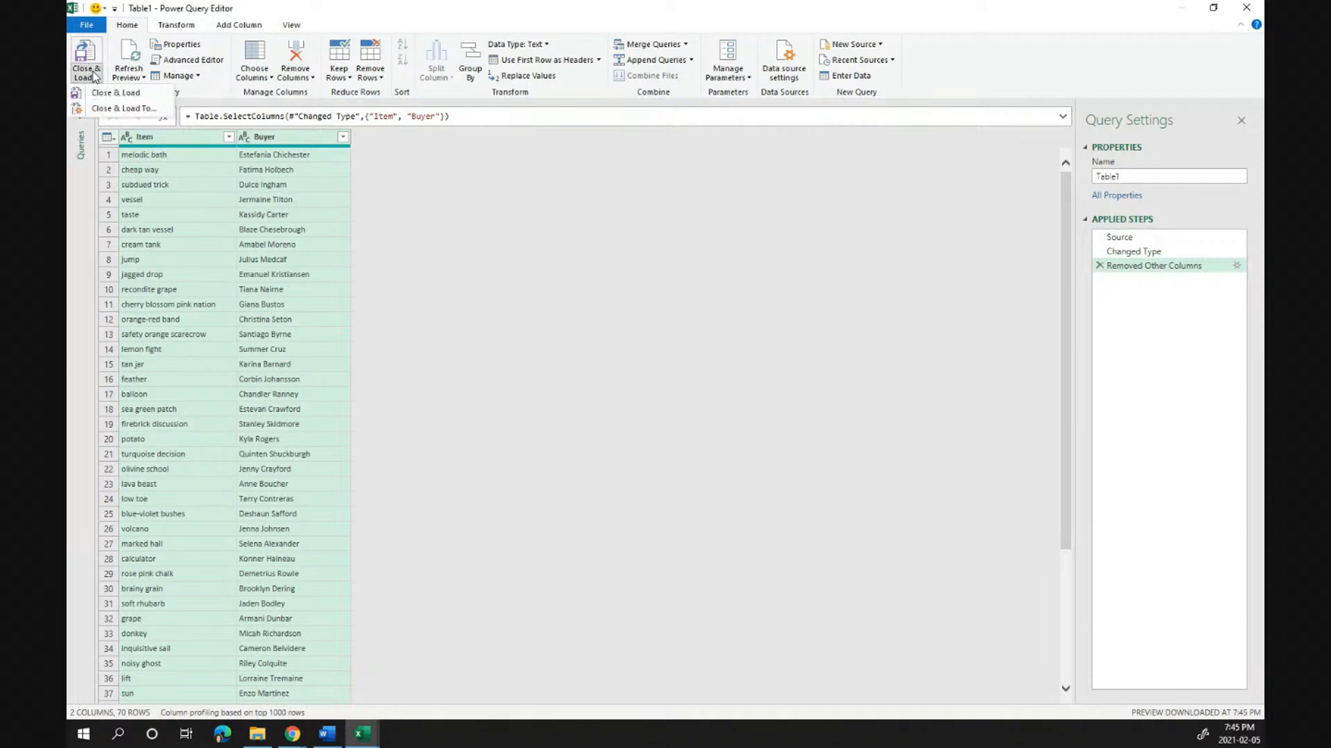
{"action": "left_click", "coordinate": [106, 111]}
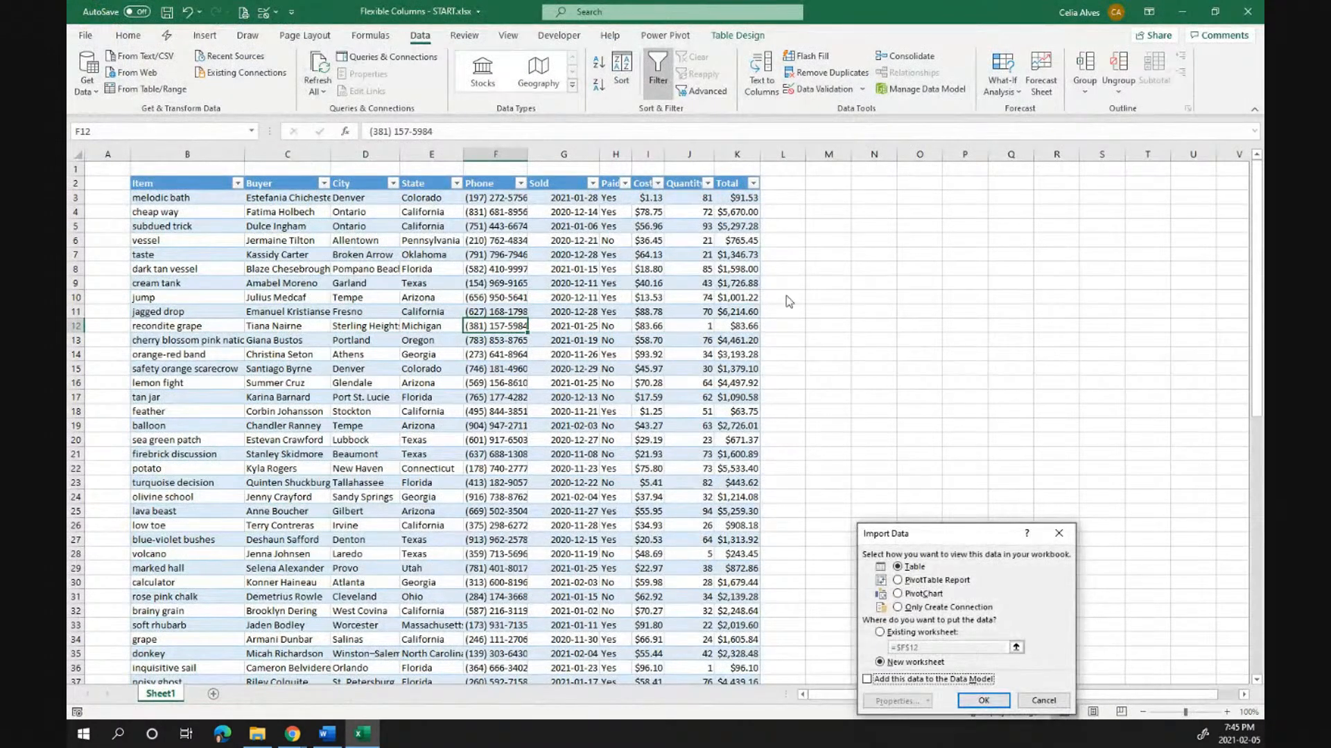
{"action": "left_click_drag", "start_coordinate": [929, 535], "coordinate": [538, 223]}
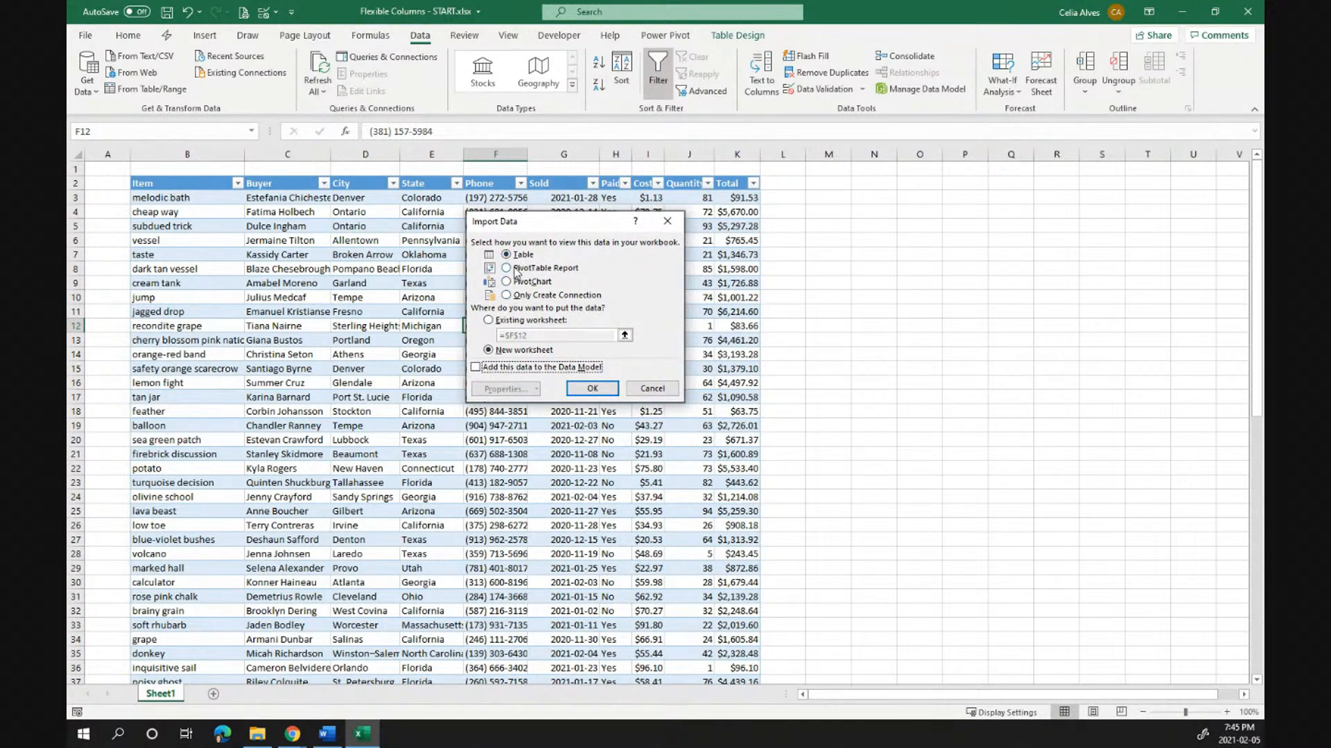
{"action": "left_click", "coordinate": [490, 321]}
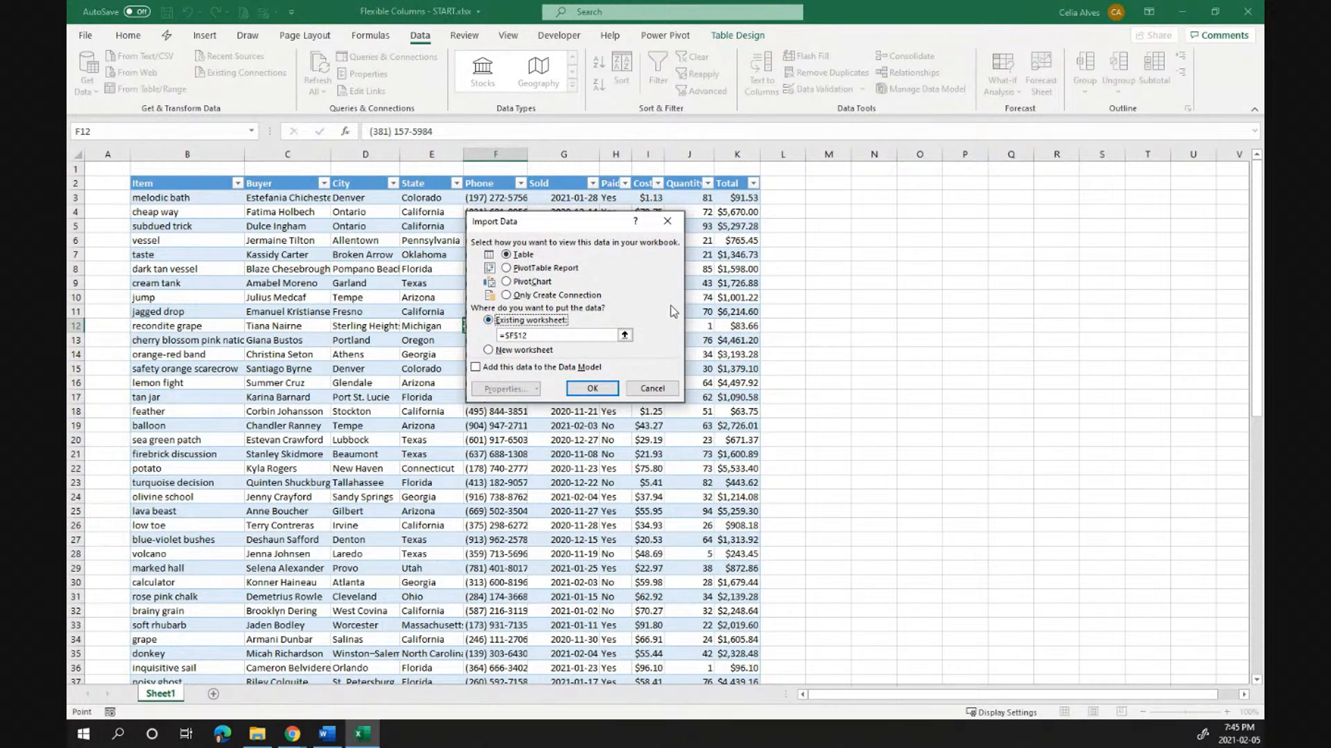
{"action": "left_click", "coordinate": [876, 185]}
{"action": "left_click", "coordinate": [1024, 186]}
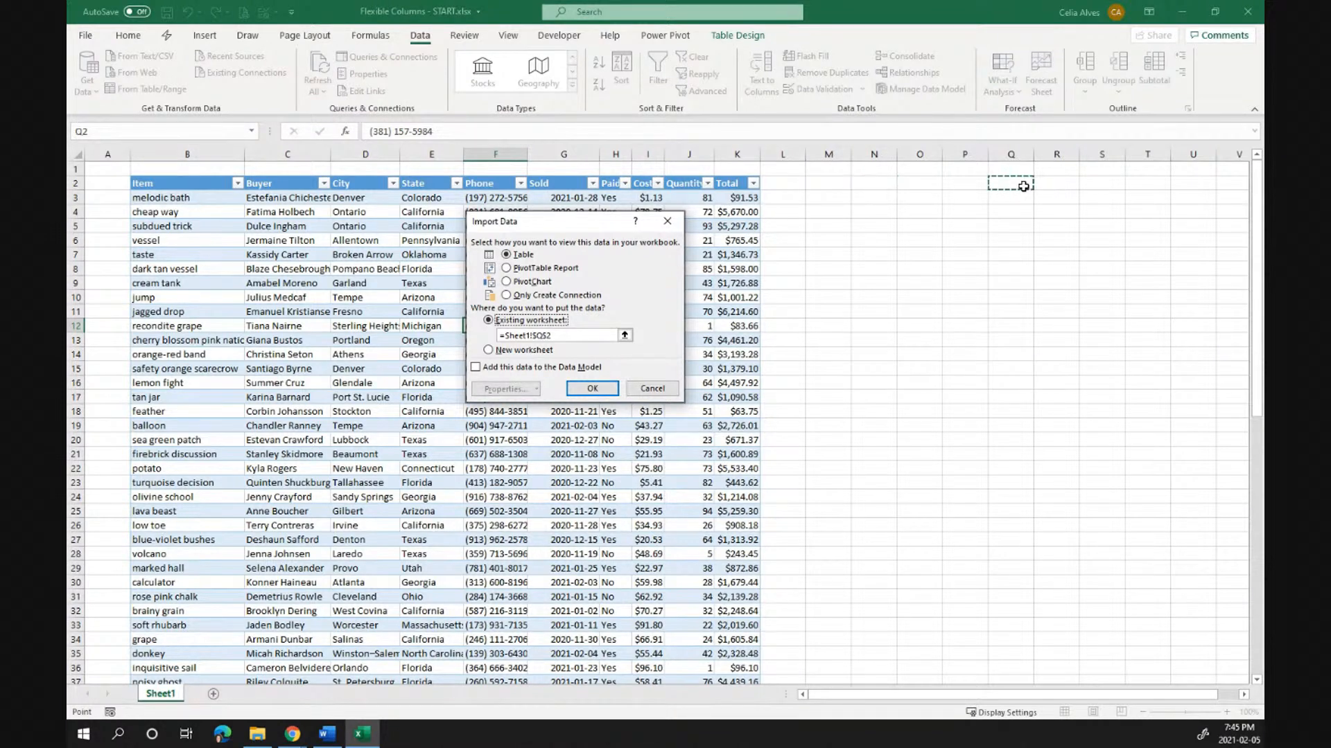
{"action": "left_click", "coordinate": [594, 396]}
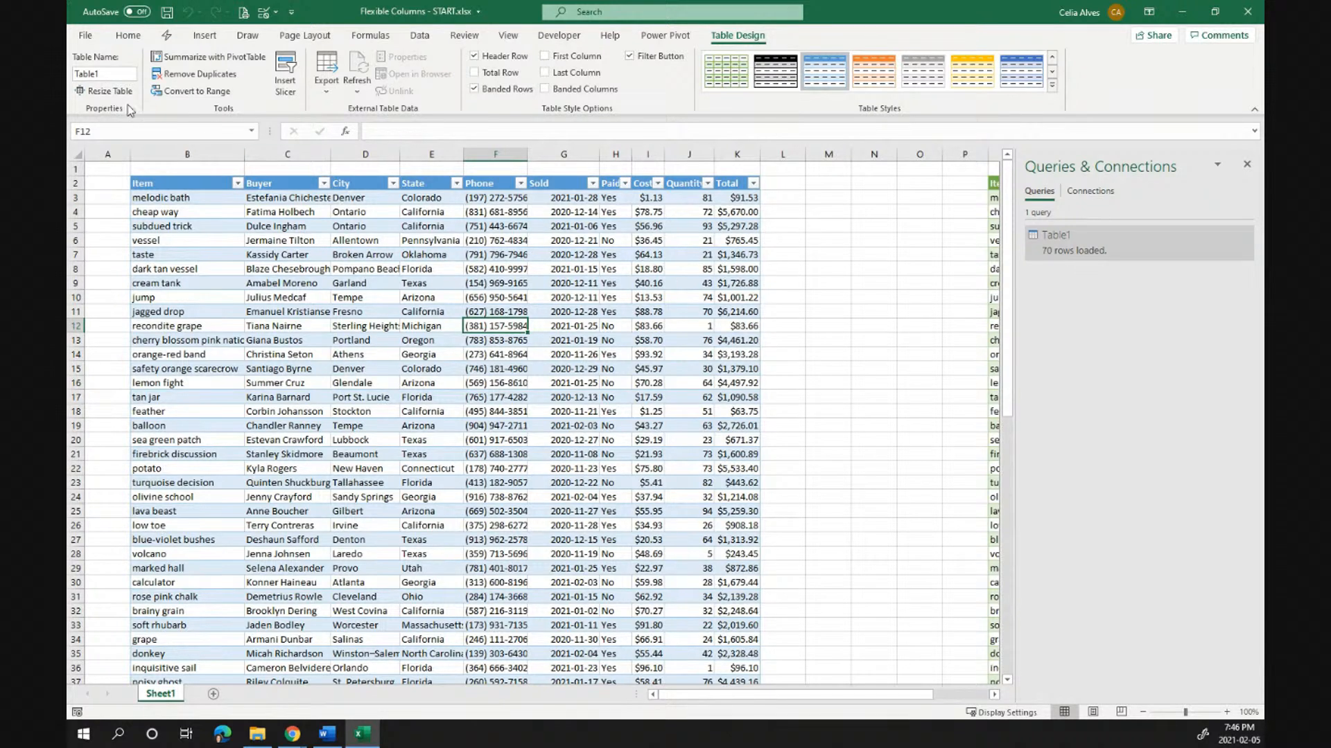
Rename the original source data table as Sales
{"action": "double_click", "coordinate": [104, 78]}
{"action": "type", "text": "S"}
{"action": "key", "text": "Return"}
{"action": "left_click", "coordinate": [1058, 236]}
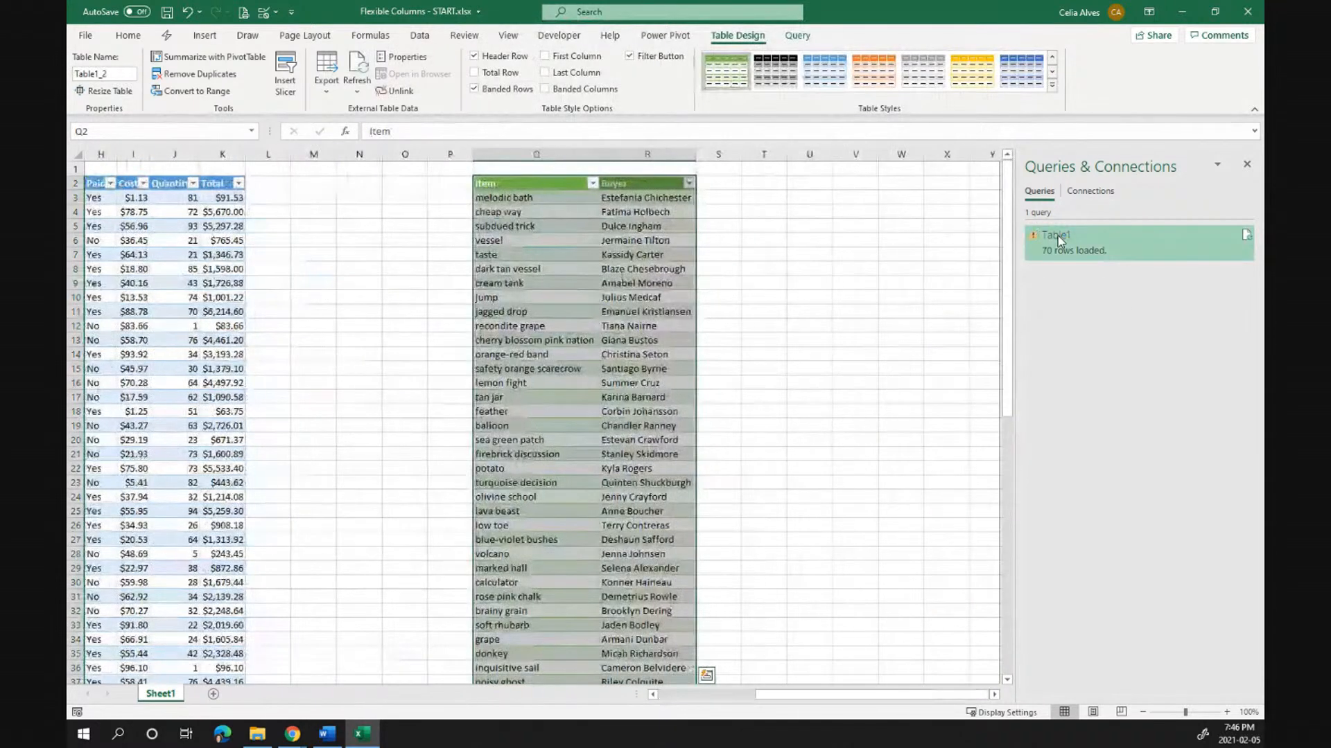
{"action": "right_click", "coordinate": [1057, 236]}
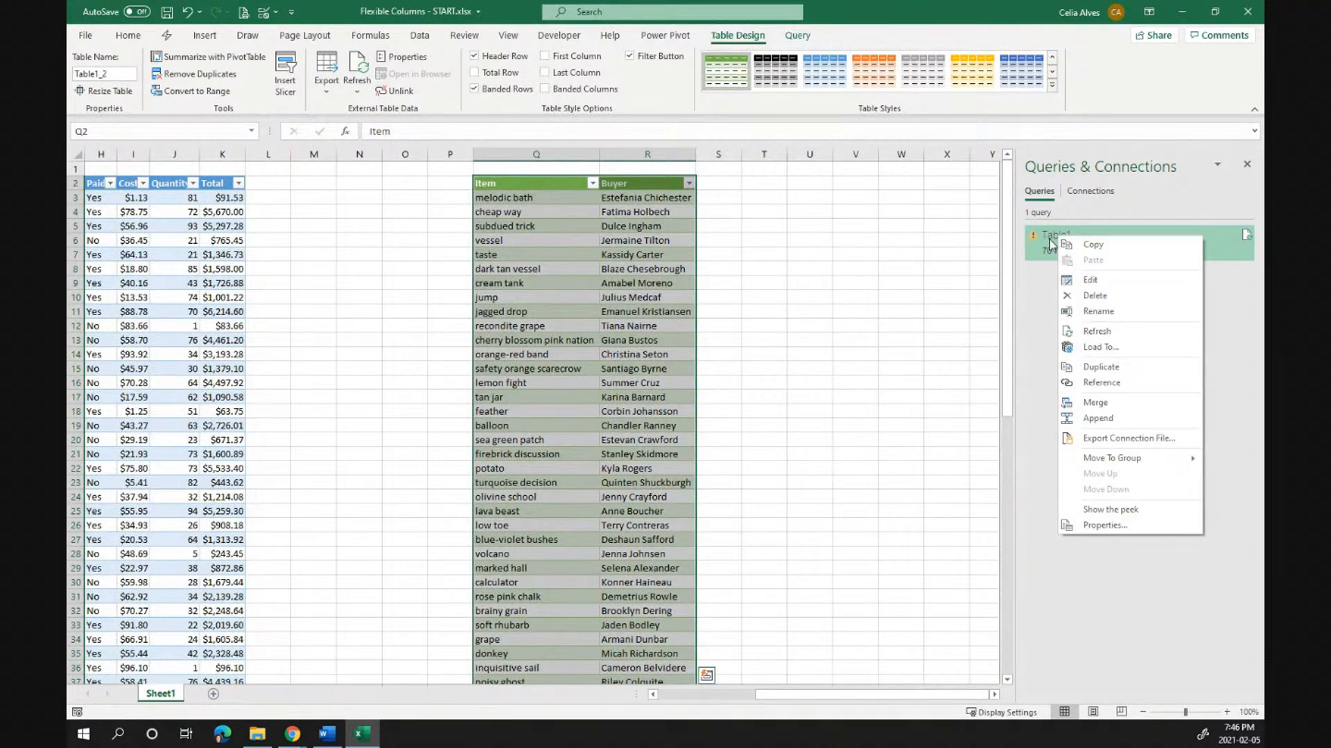
{"action": "left_click", "coordinate": [1054, 250]}
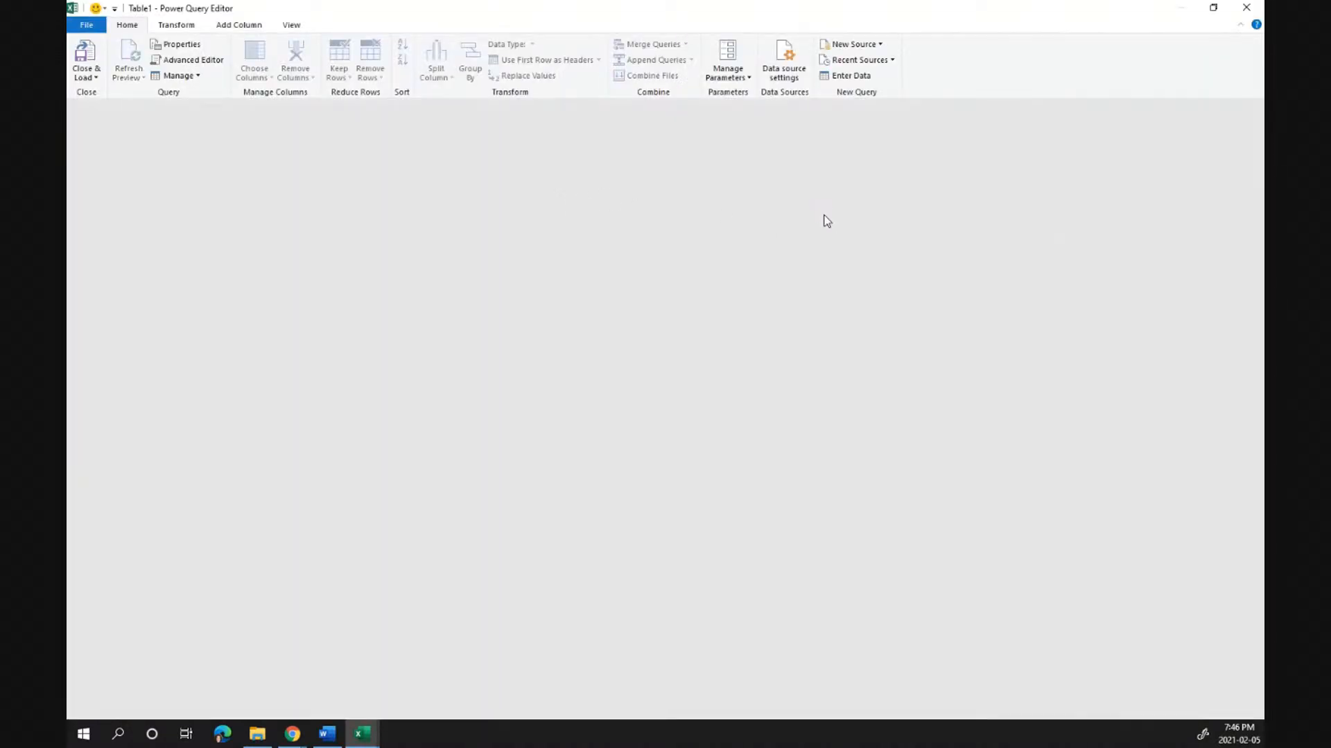
{"action": "left_click", "coordinate": [1143, 238]}
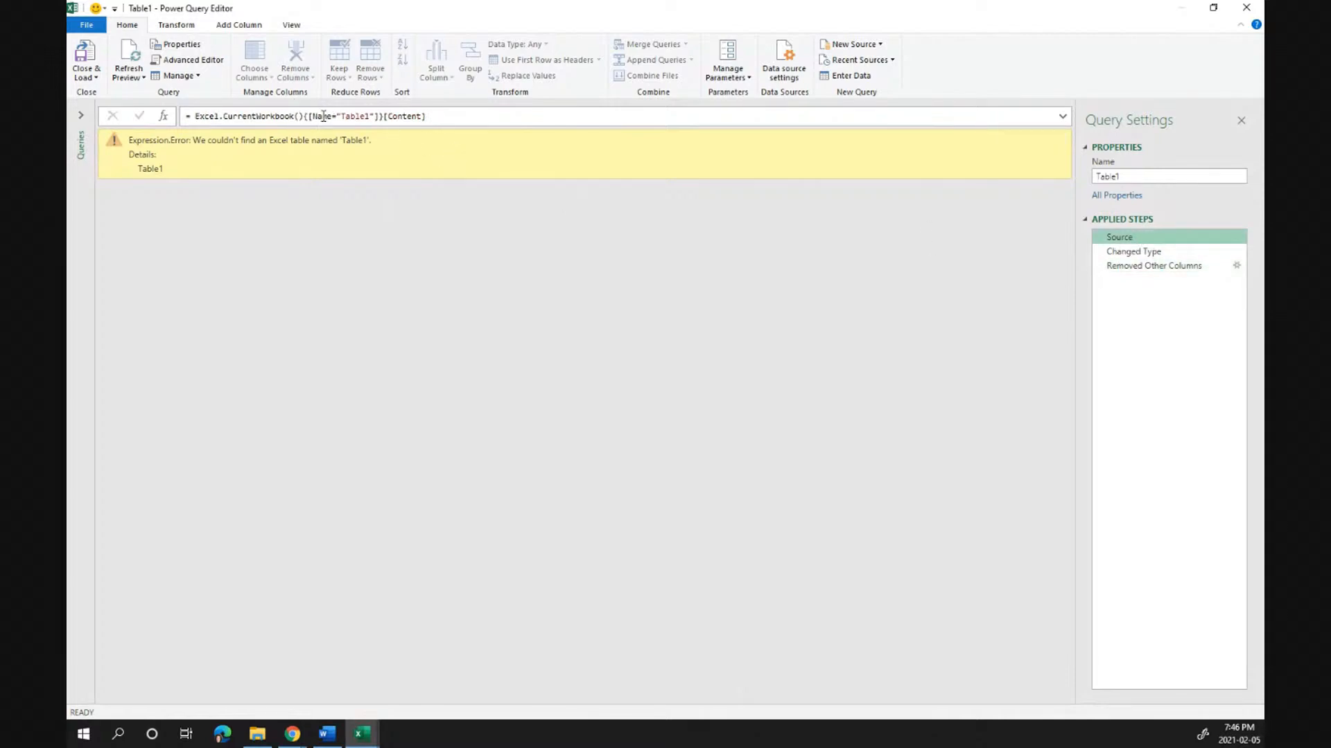
{"action": "left_click_drag", "start_coordinate": [342, 115], "coordinate": [369, 116]}
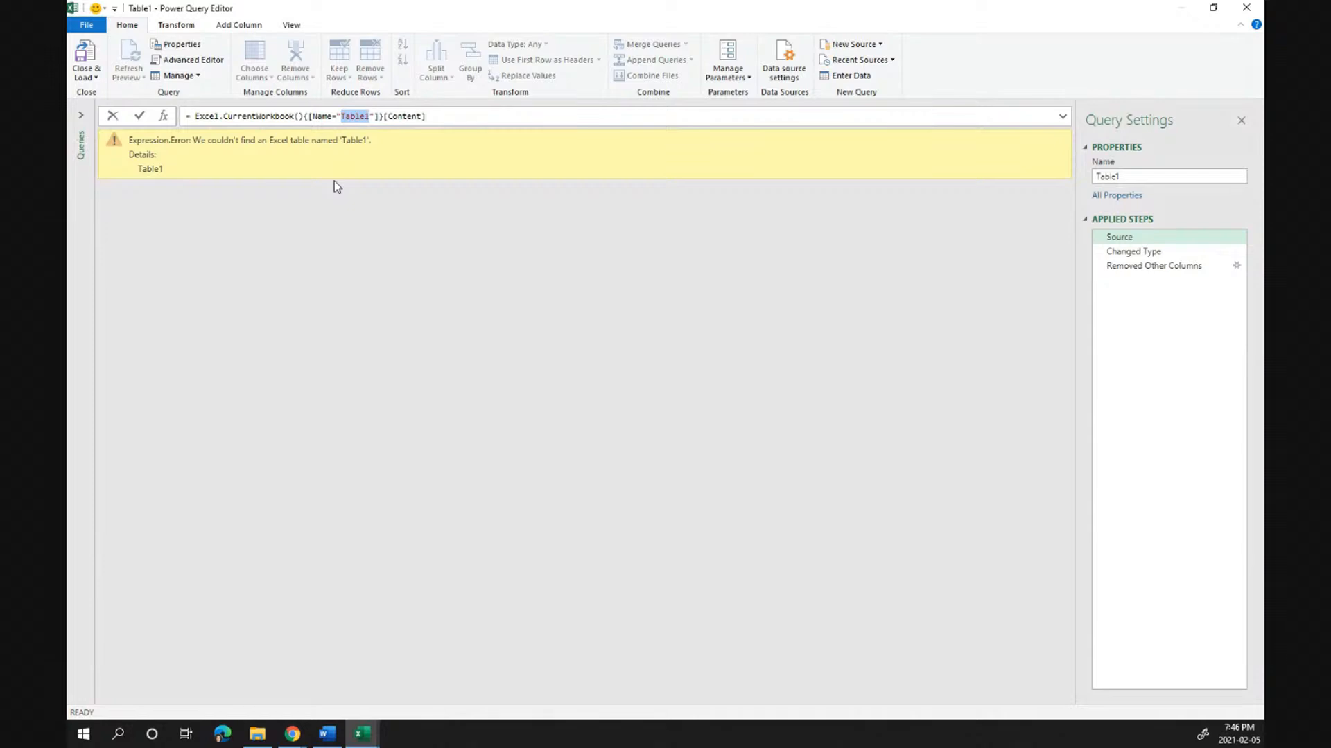
{"action": "type", "text": "Sales"}
{"action": "double_click", "coordinate": [392, 7]}
{"action": "left_click_drag", "start_coordinate": [392, 15], "coordinate": [469, 25]}
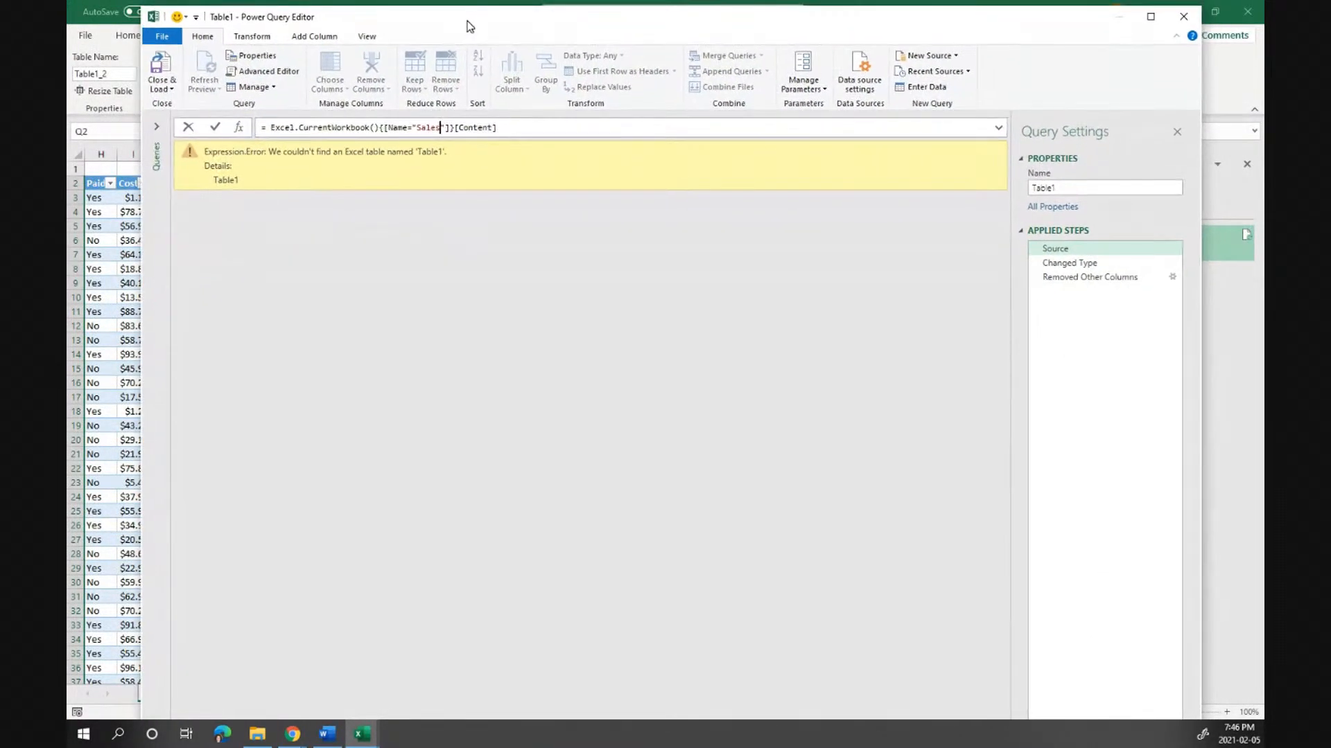
{"action": "left_click", "coordinate": [1181, 15]}
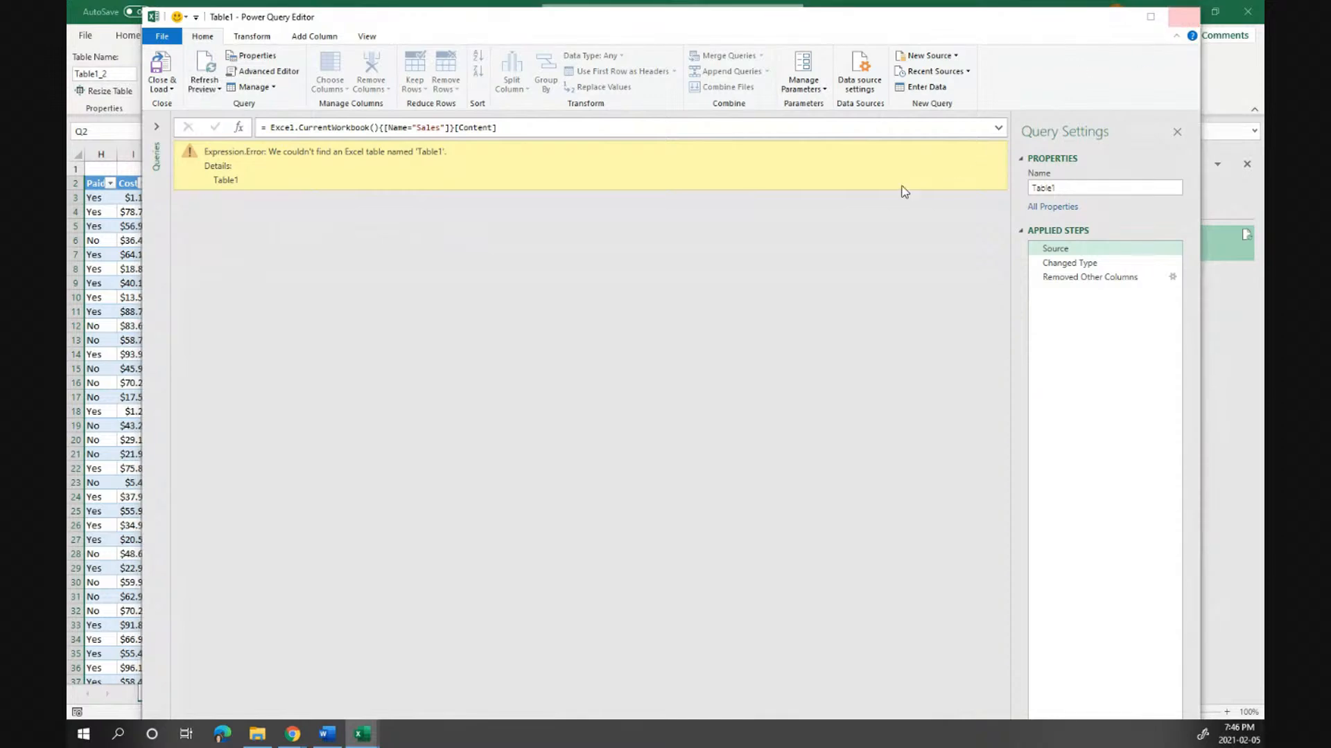
{"action": "left_click", "coordinate": [737, 388]}
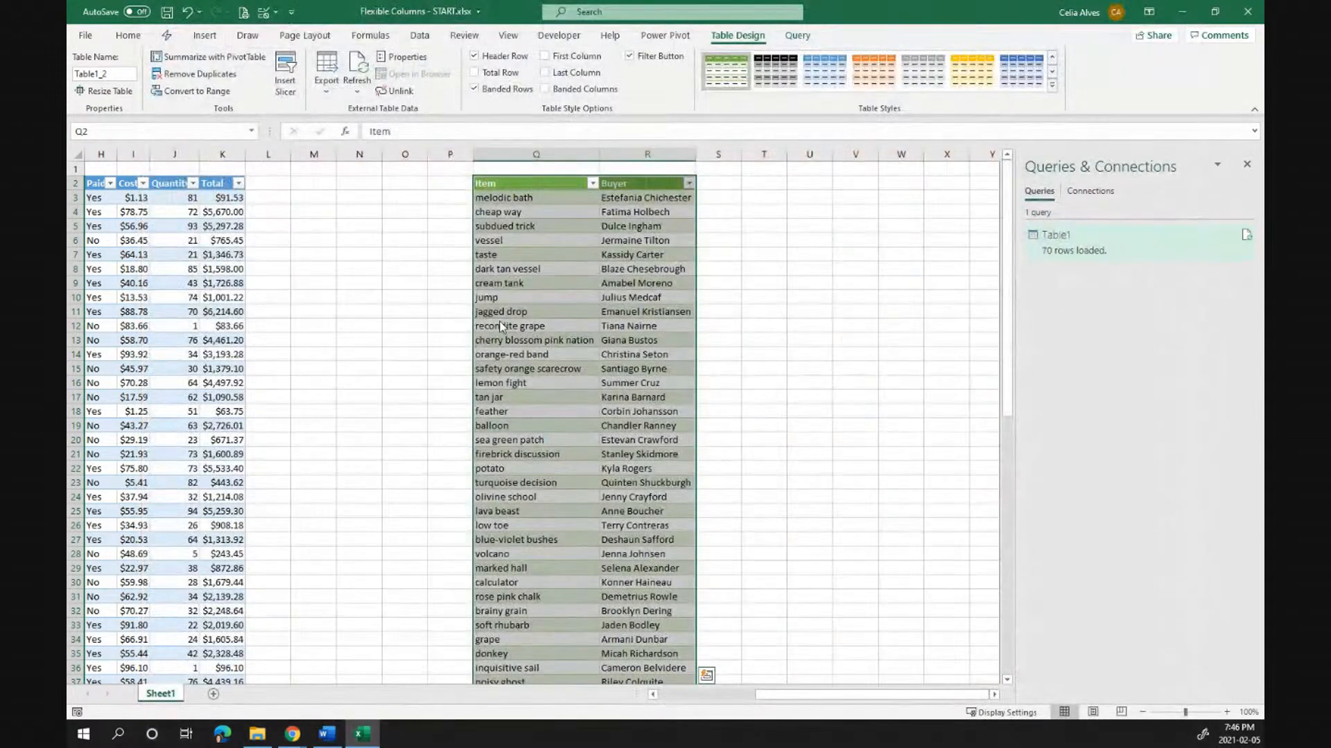
Try to rename the query's output table as Sales
{"action": "left_click", "coordinate": [131, 72]}
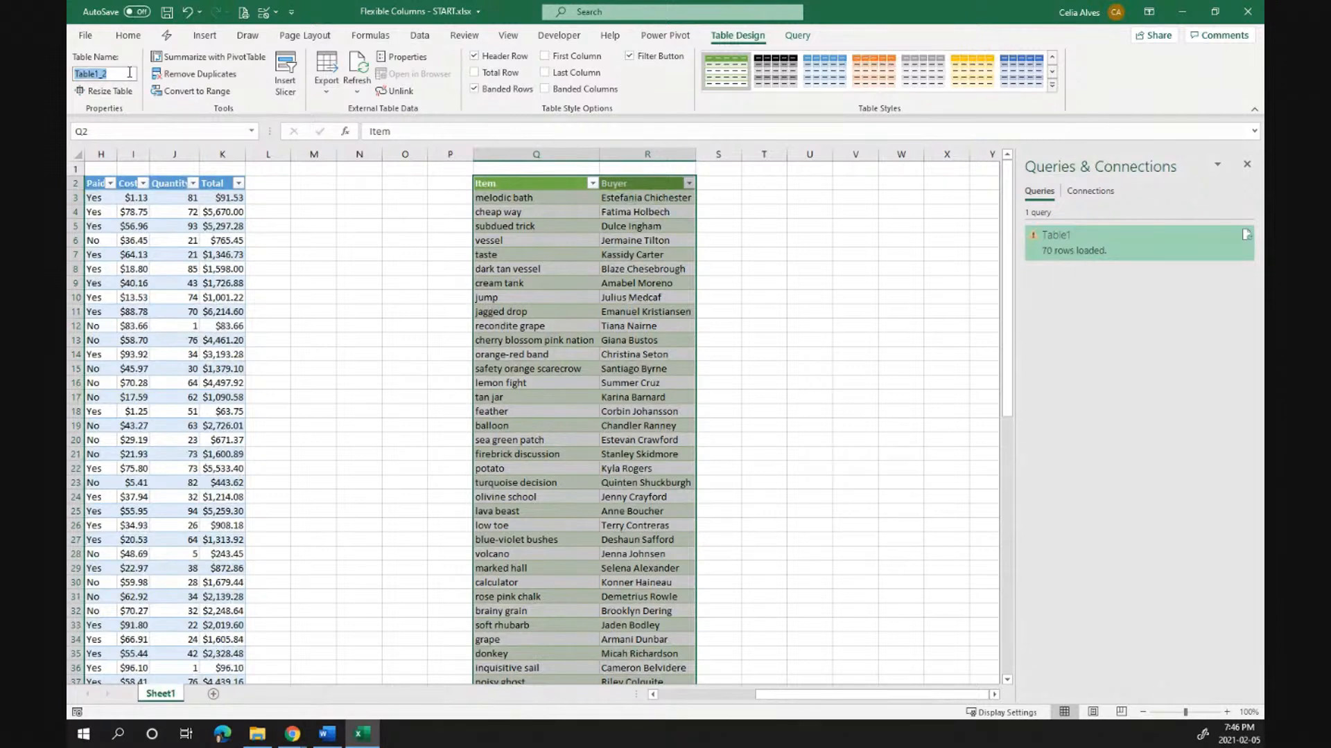
{"action": "type", "text": "Sal"}
{"action": "key", "text": "Return"}
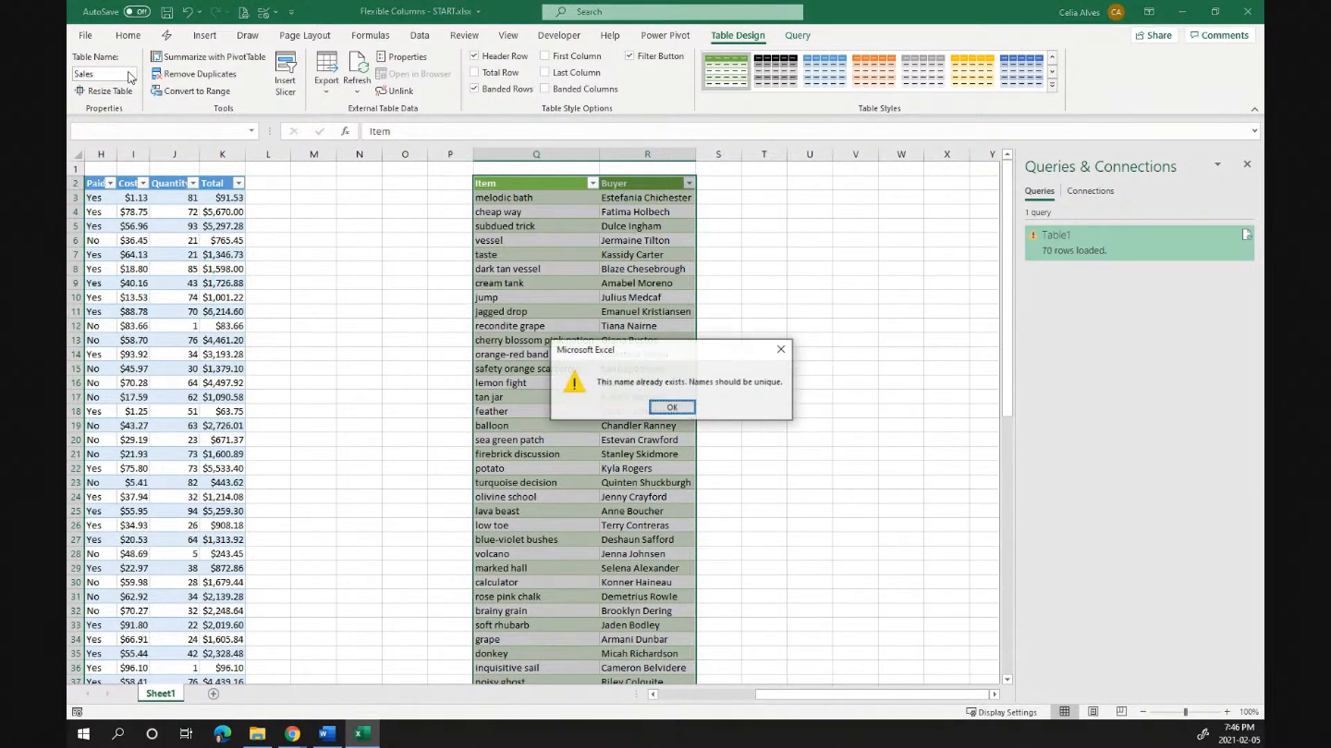
{"action": "left_click", "coordinate": [676, 409]}
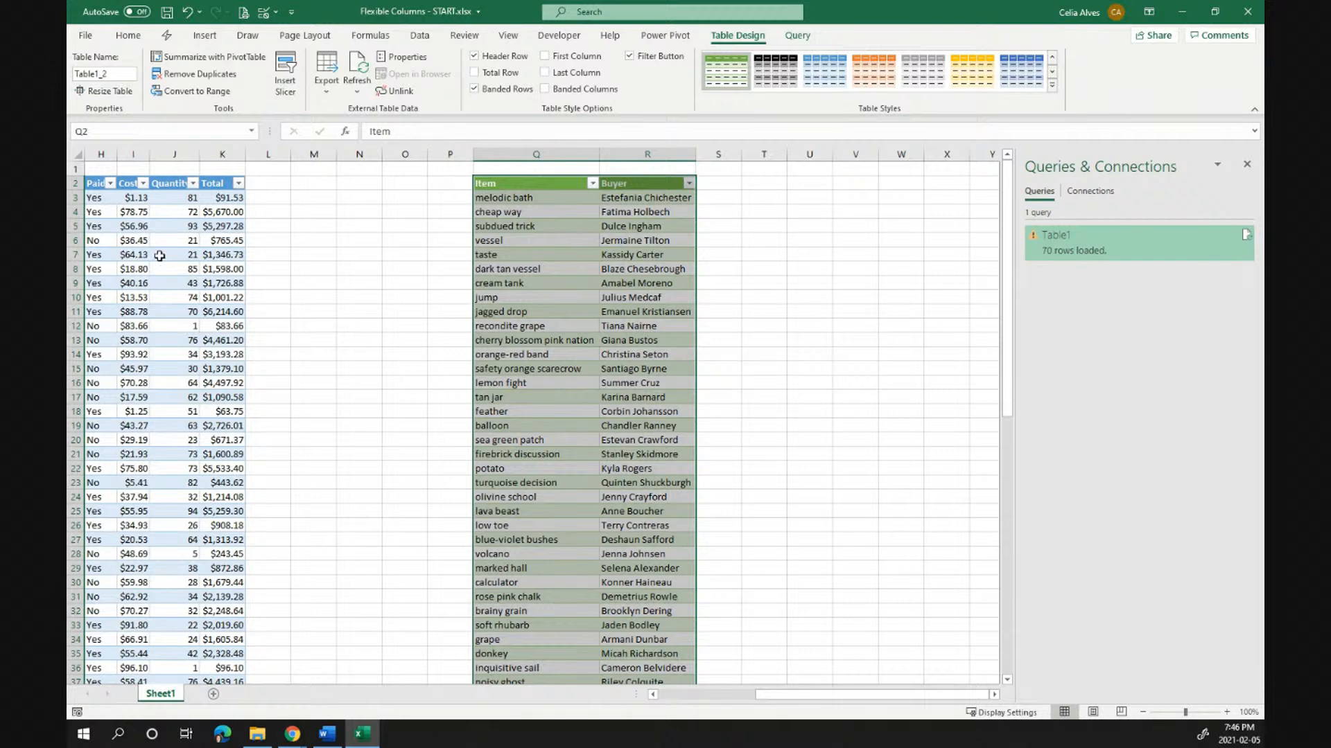
Check the table names of the source data and of the query's output table
{"action": "left_click_drag", "start_coordinate": [790, 706], "coordinate": [729, 703]}
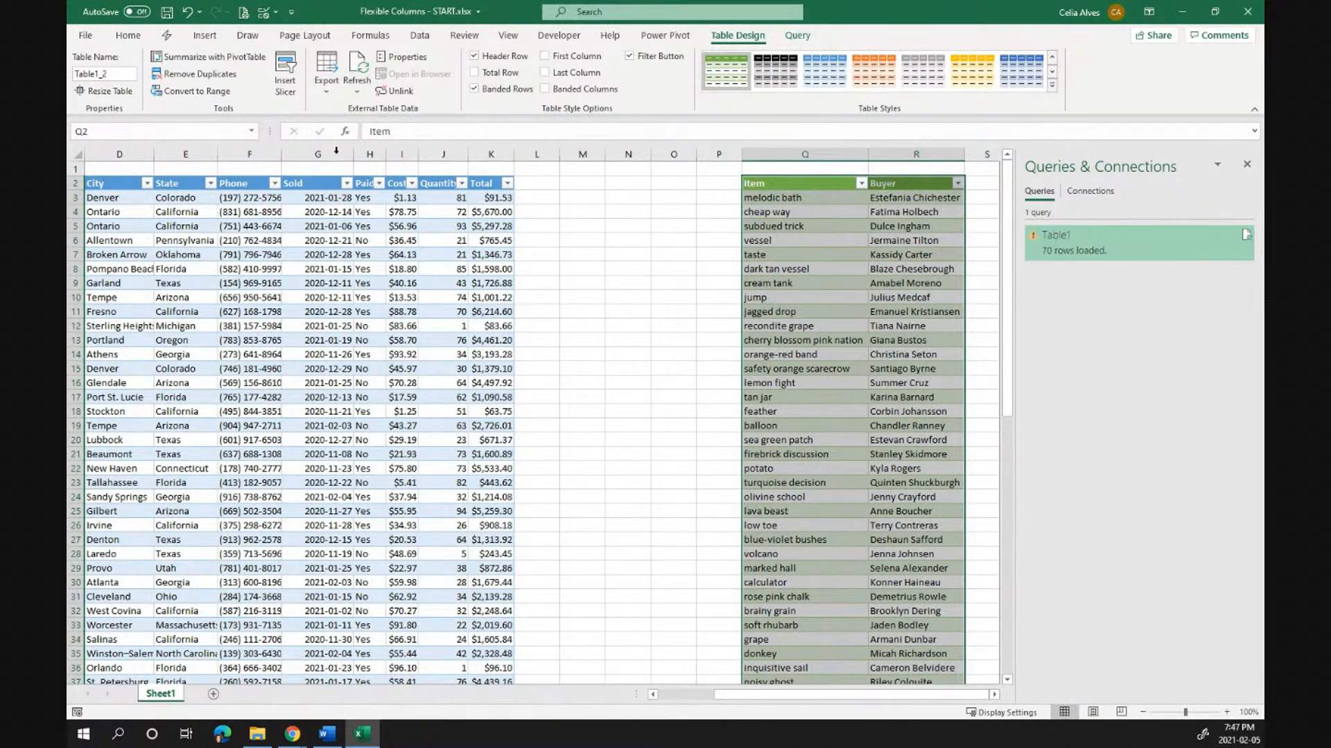
{"action": "left_click", "coordinate": [195, 226]}
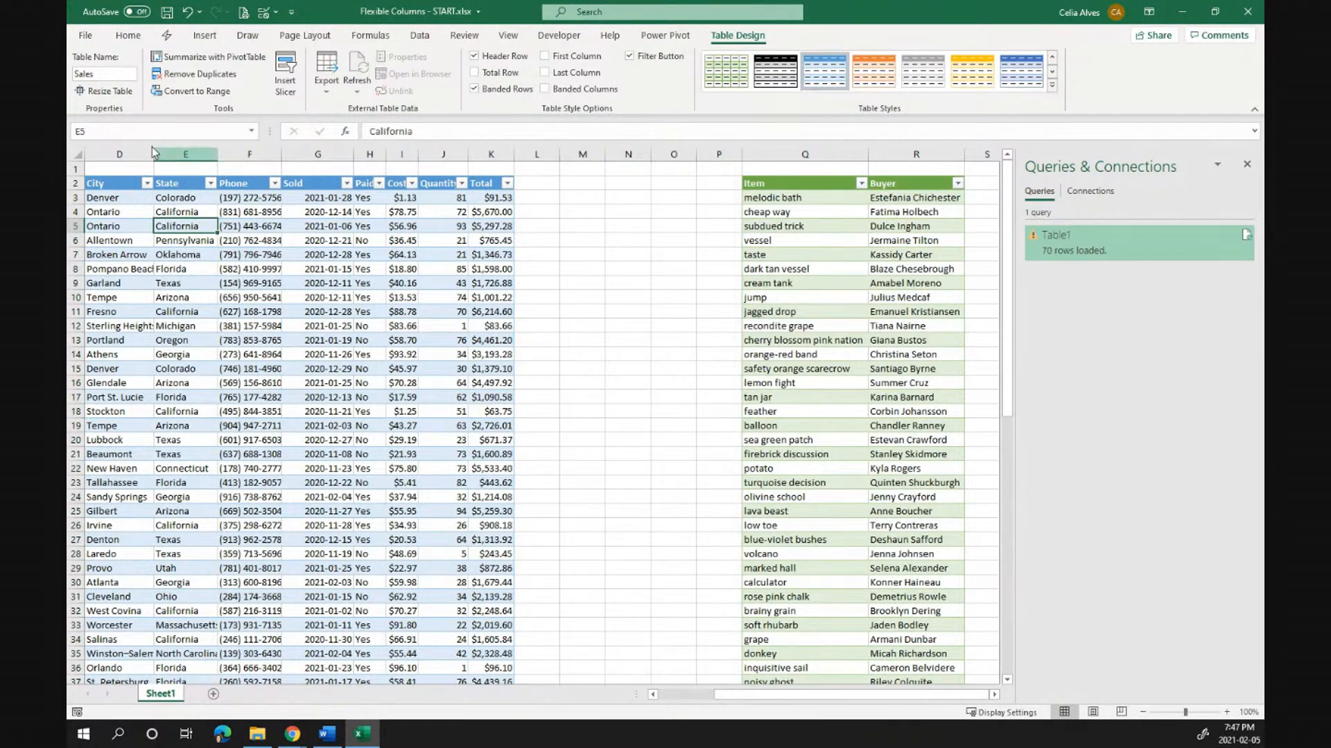
{"action": "left_click", "coordinate": [777, 249]}
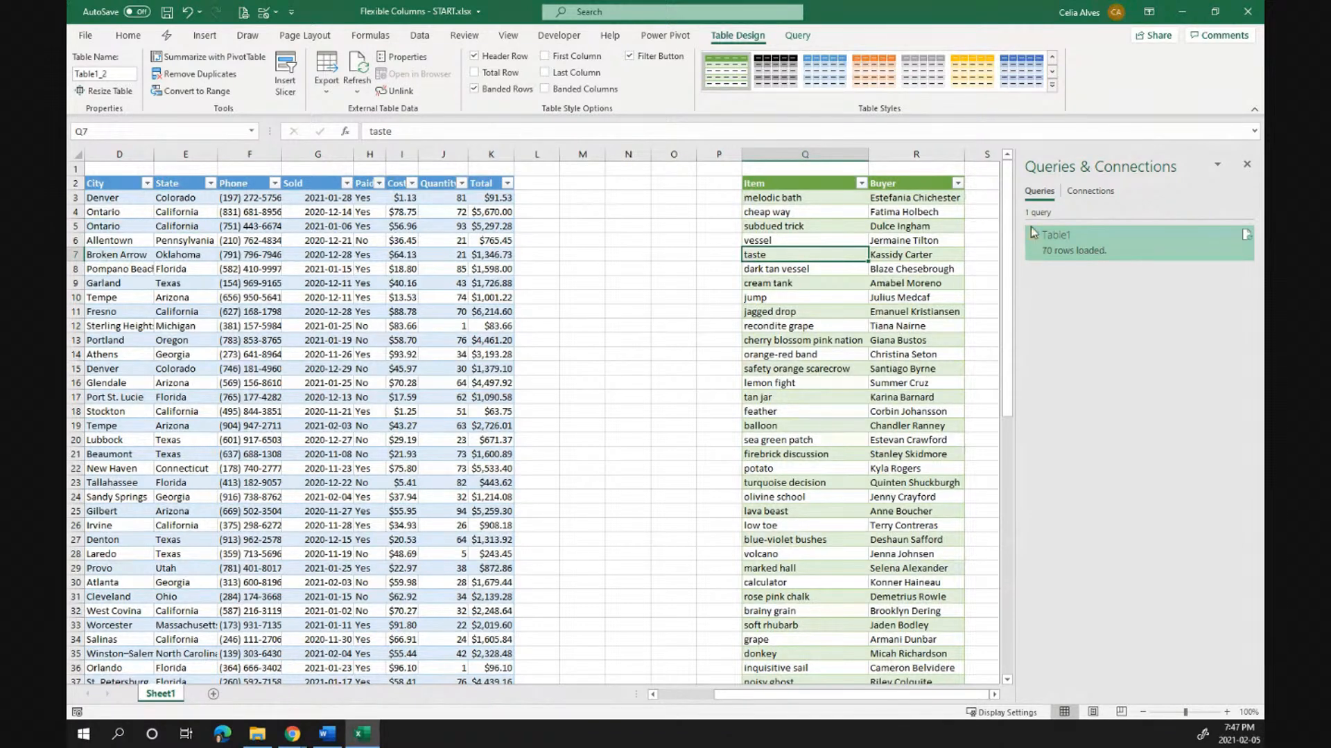
Rename the Table1 query as SelectedReport
{"action": "mouse_move", "coordinate": [1064, 243]}
{"action": "right_click", "coordinate": [1052, 236]}
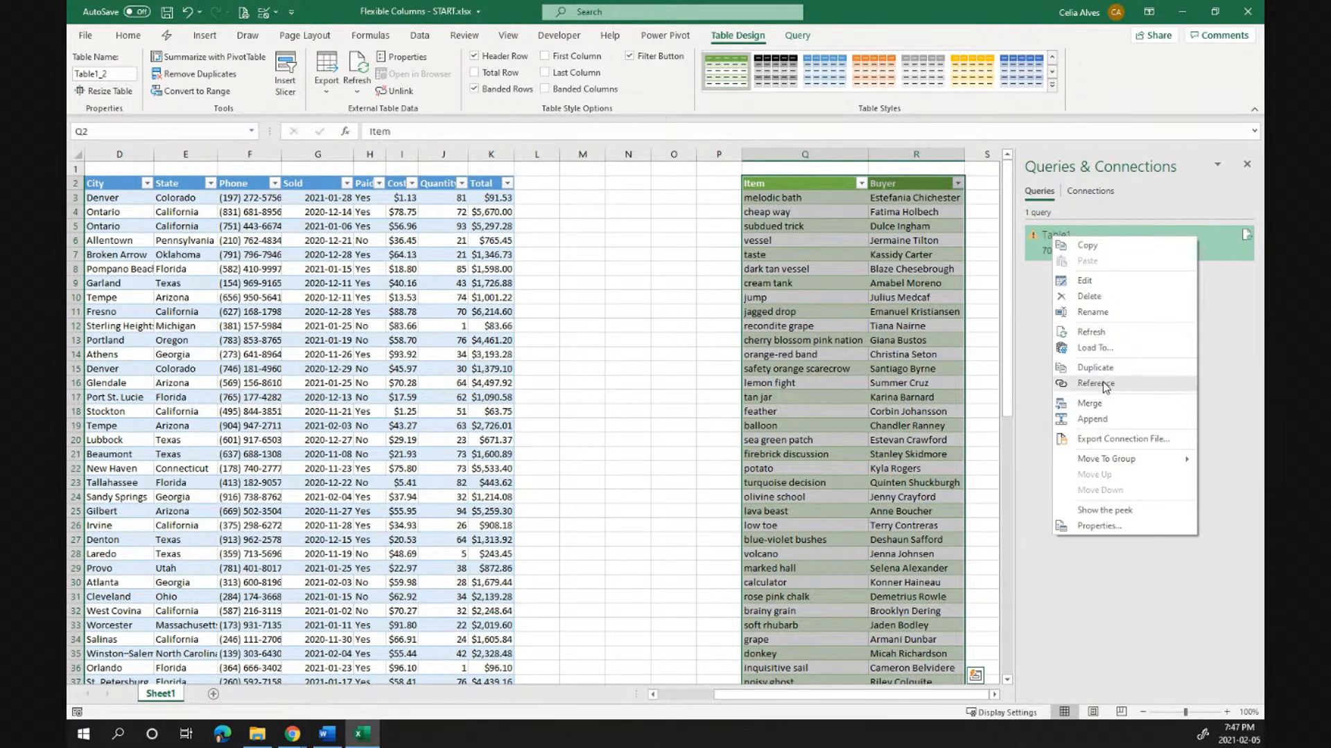
{"action": "left_click", "coordinate": [1079, 313]}
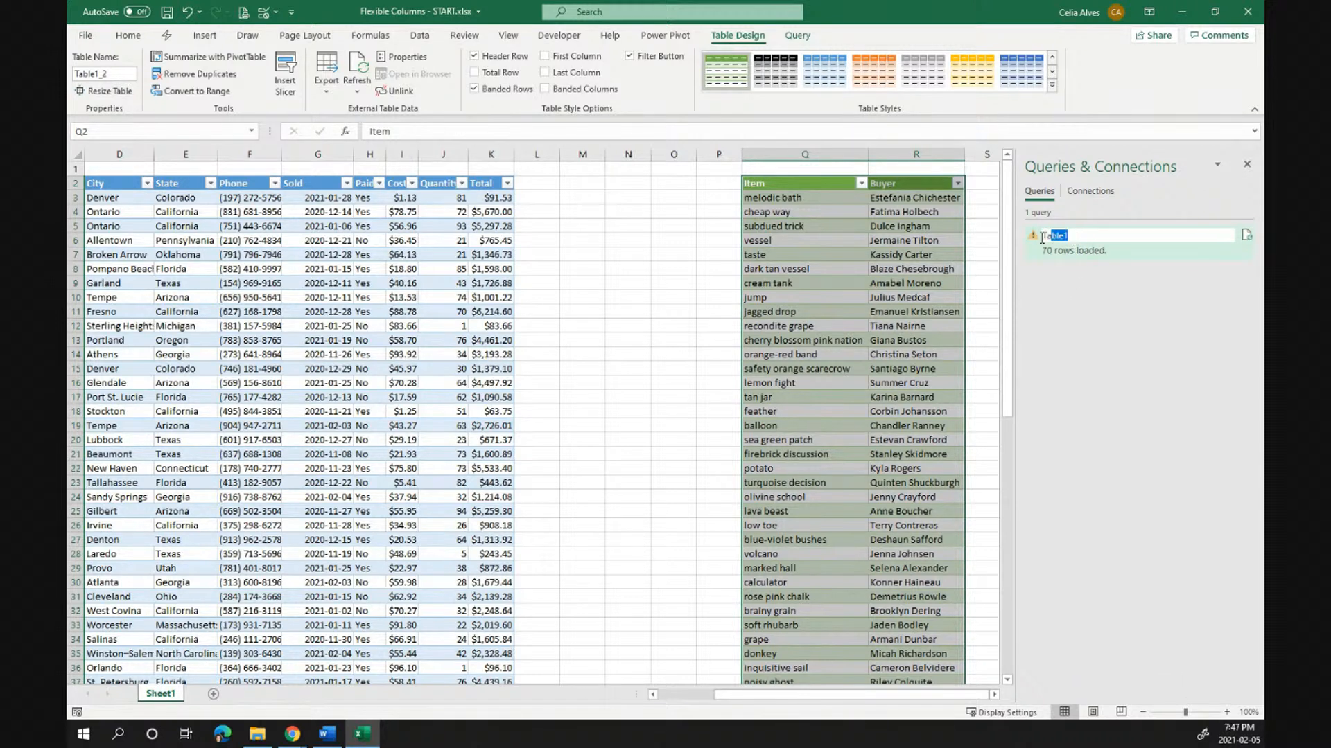
{"action": "type", "text": "SelectedReport"}
{"action": "key", "text": "Return"}
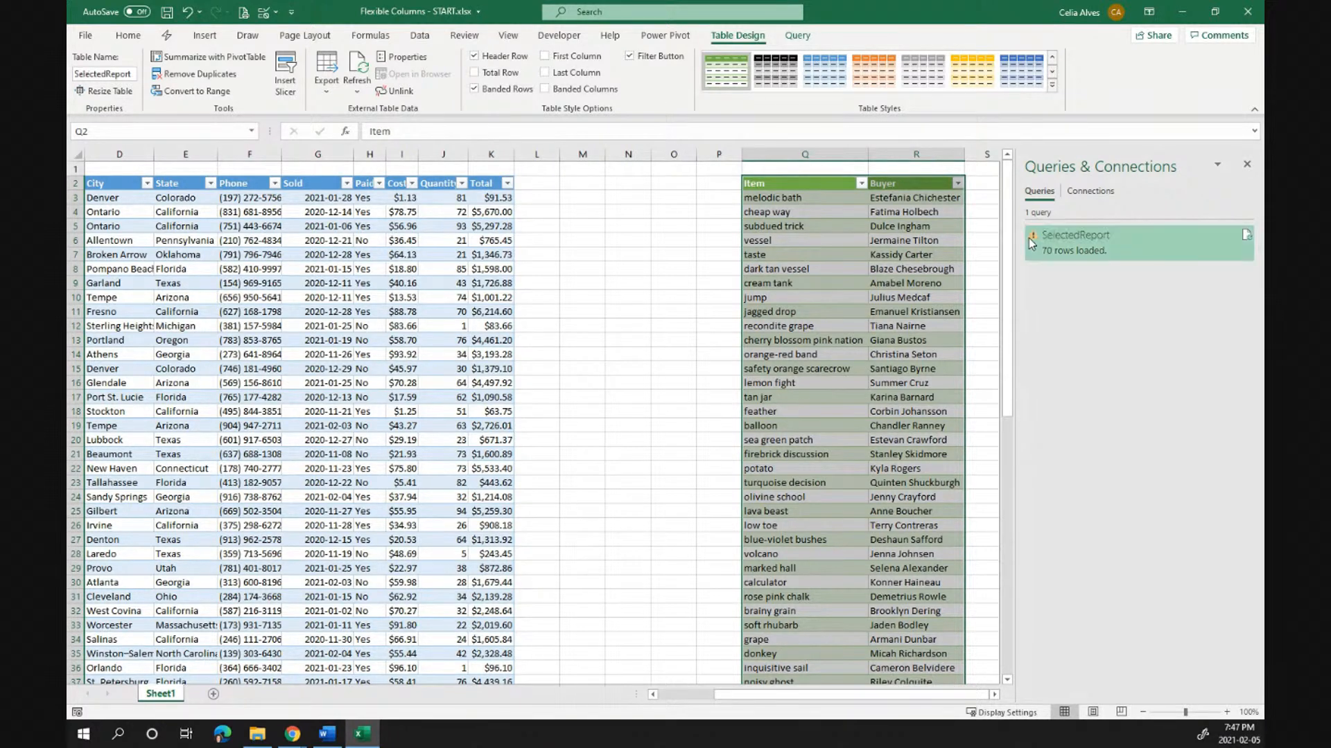
Edit the SelectedReport query's Source step so that it reads from the Sales table instead of Table1
{"action": "mouse_move", "coordinate": [1079, 249]}
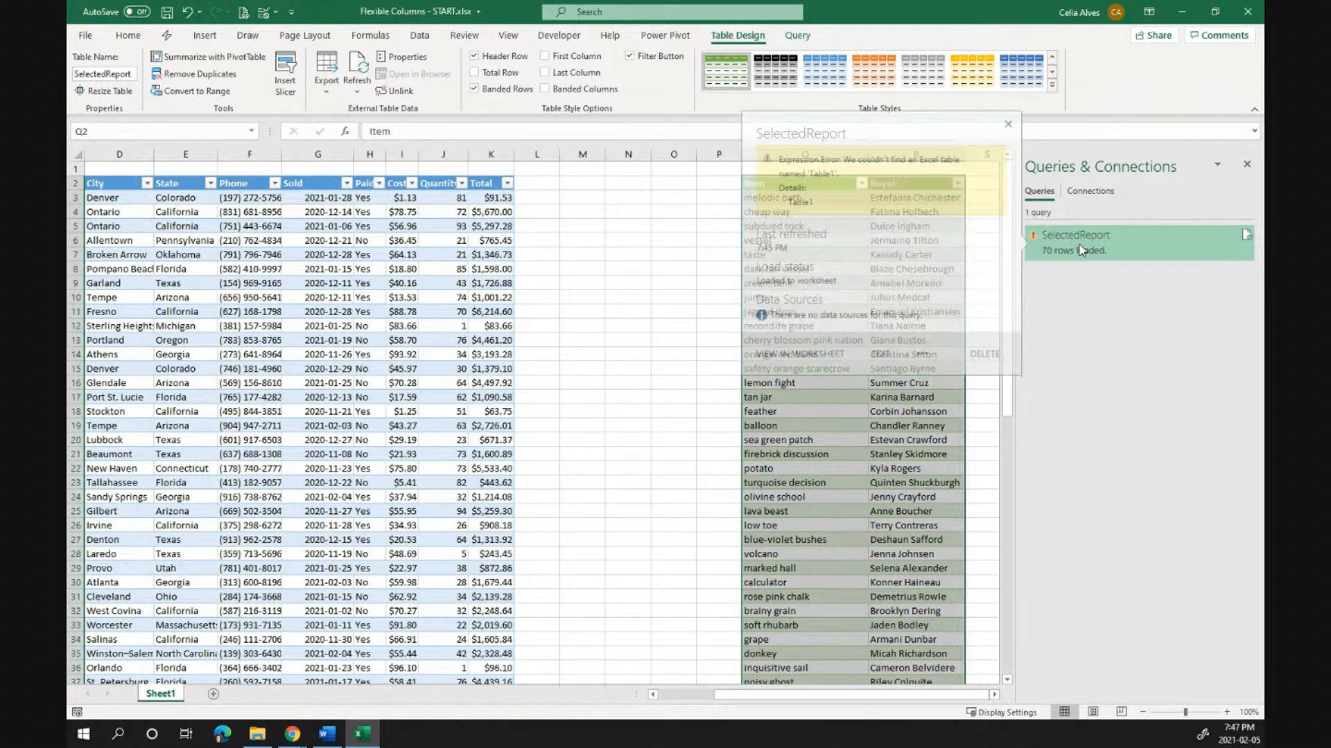
{"action": "double_click", "coordinate": [1079, 250]}
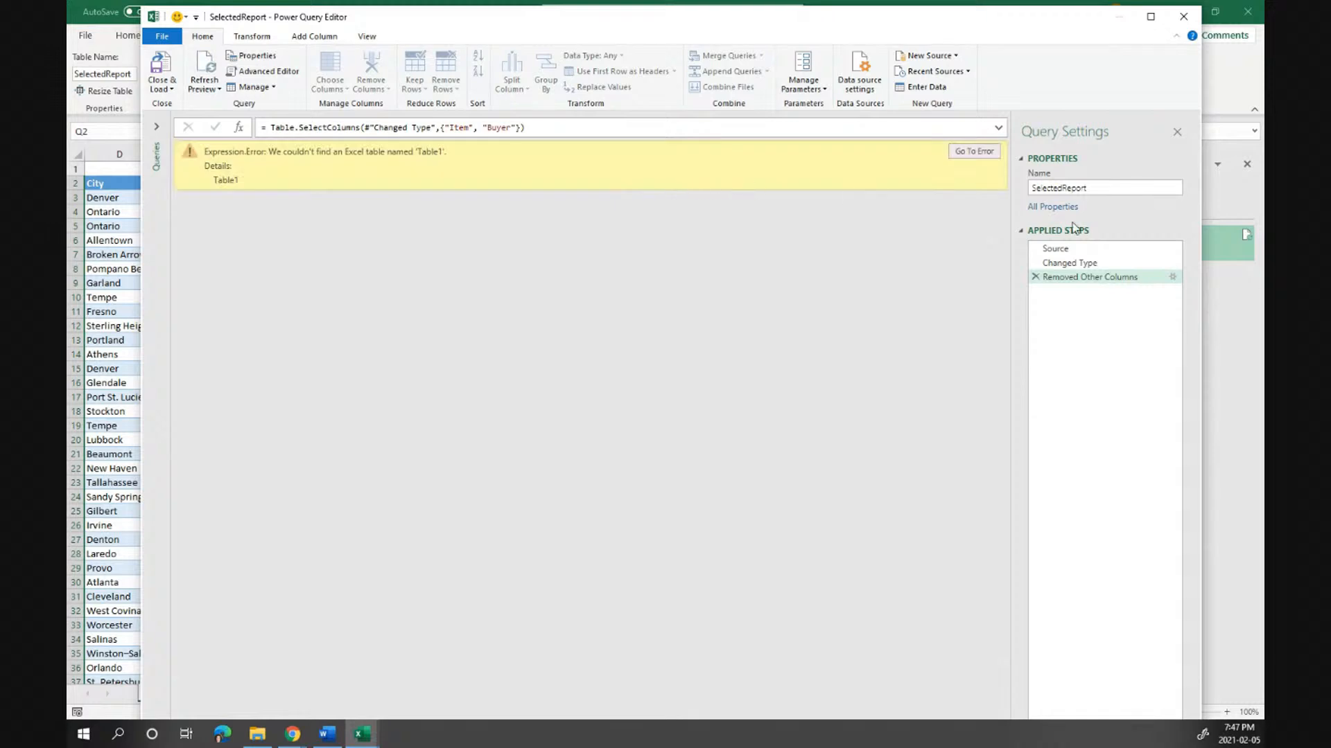
{"action": "left_click", "coordinate": [1065, 253]}
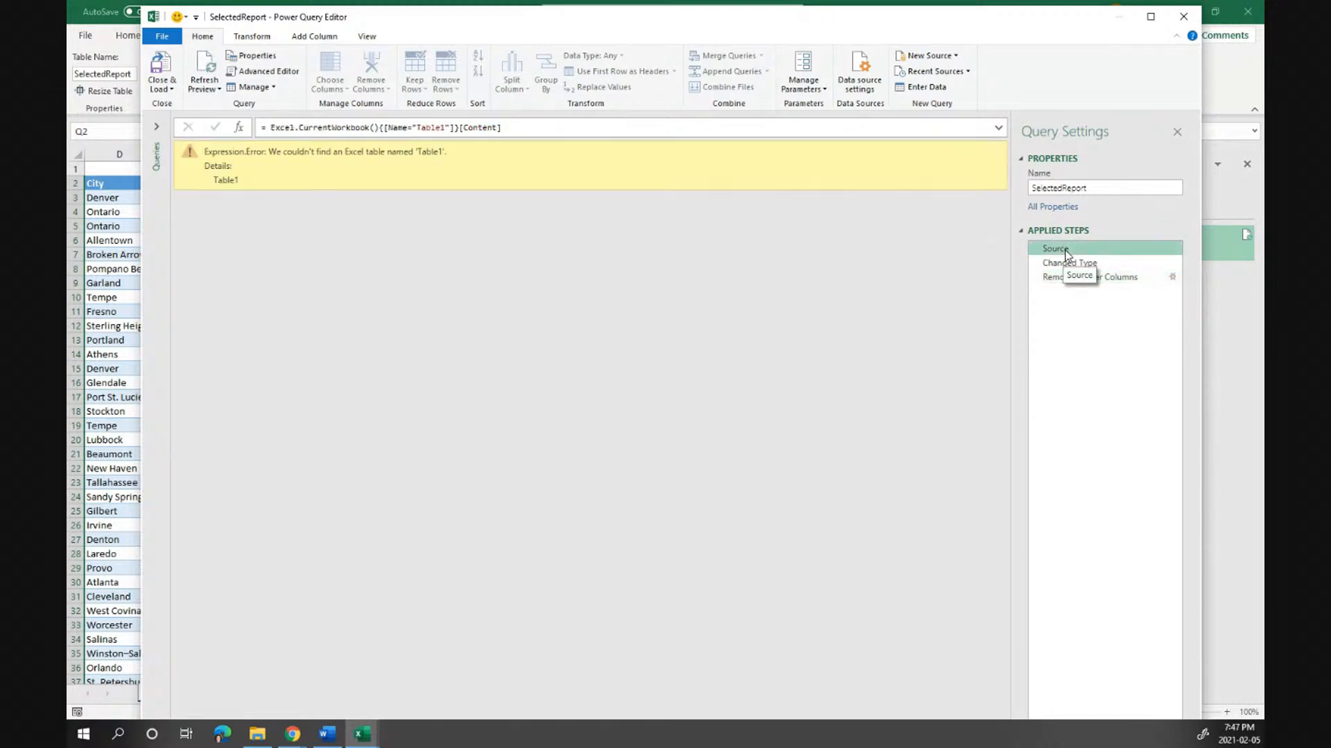
{"action": "left_click", "coordinate": [445, 129]}
{"action": "left_click_drag", "start_coordinate": [444, 130], "coordinate": [418, 129]}
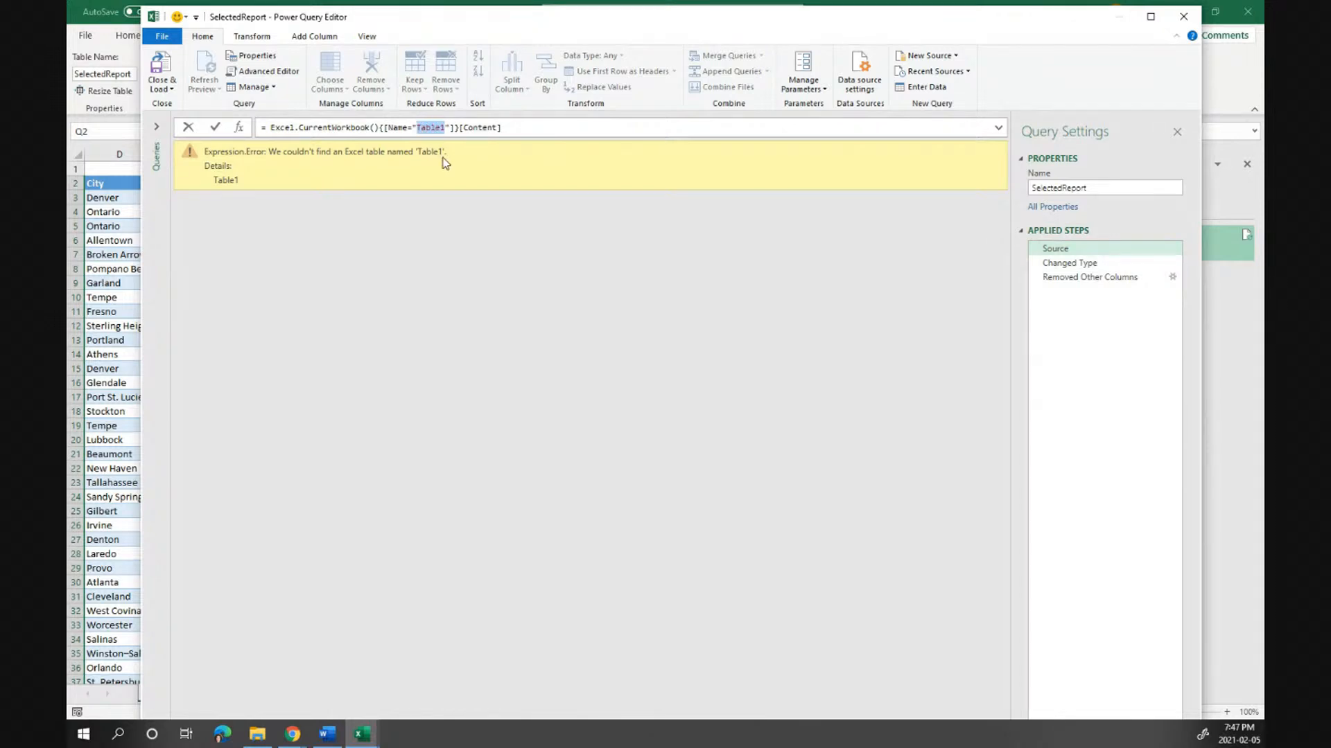
{"action": "type", "text": "Sales"}
{"action": "key", "text": "Return"}
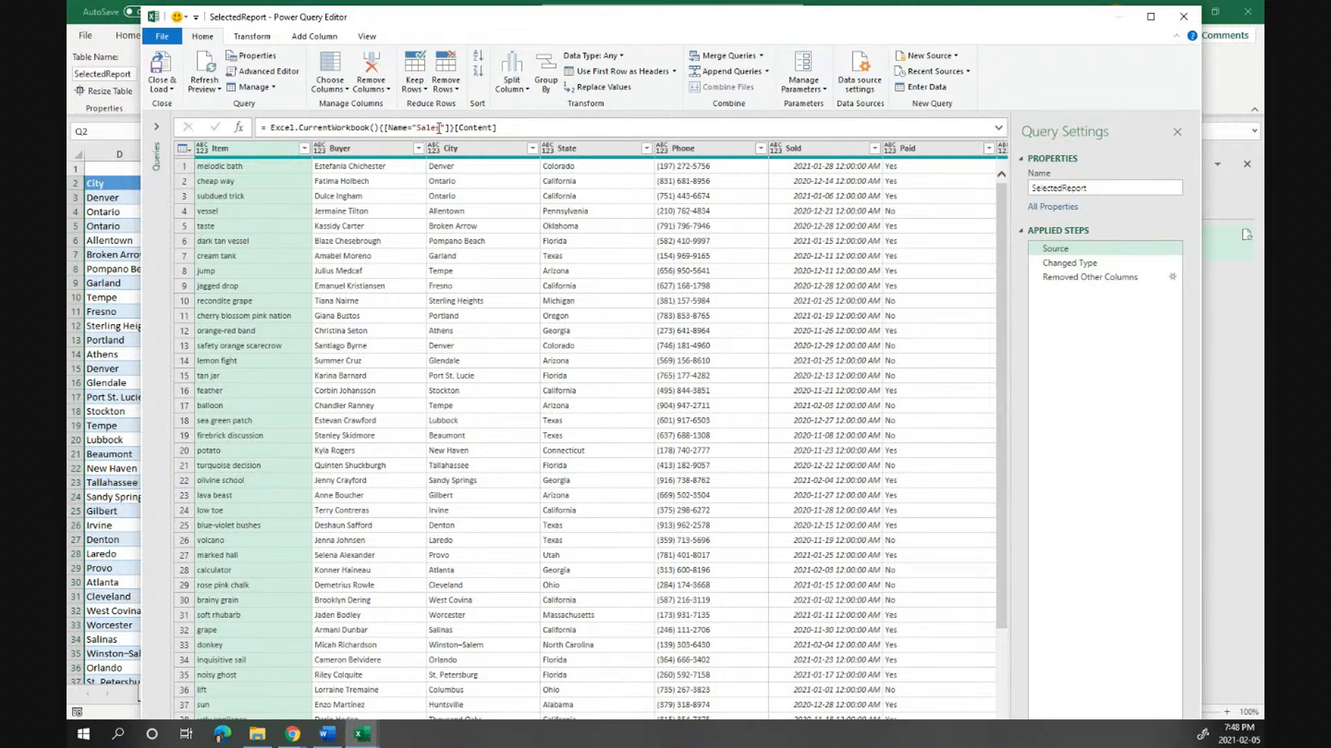
Review the Changed Type and Removed Other Columns steps, and load the updated query back to the worksheet
{"action": "left_click", "coordinate": [1079, 261]}
{"action": "left_click", "coordinate": [1085, 277]}
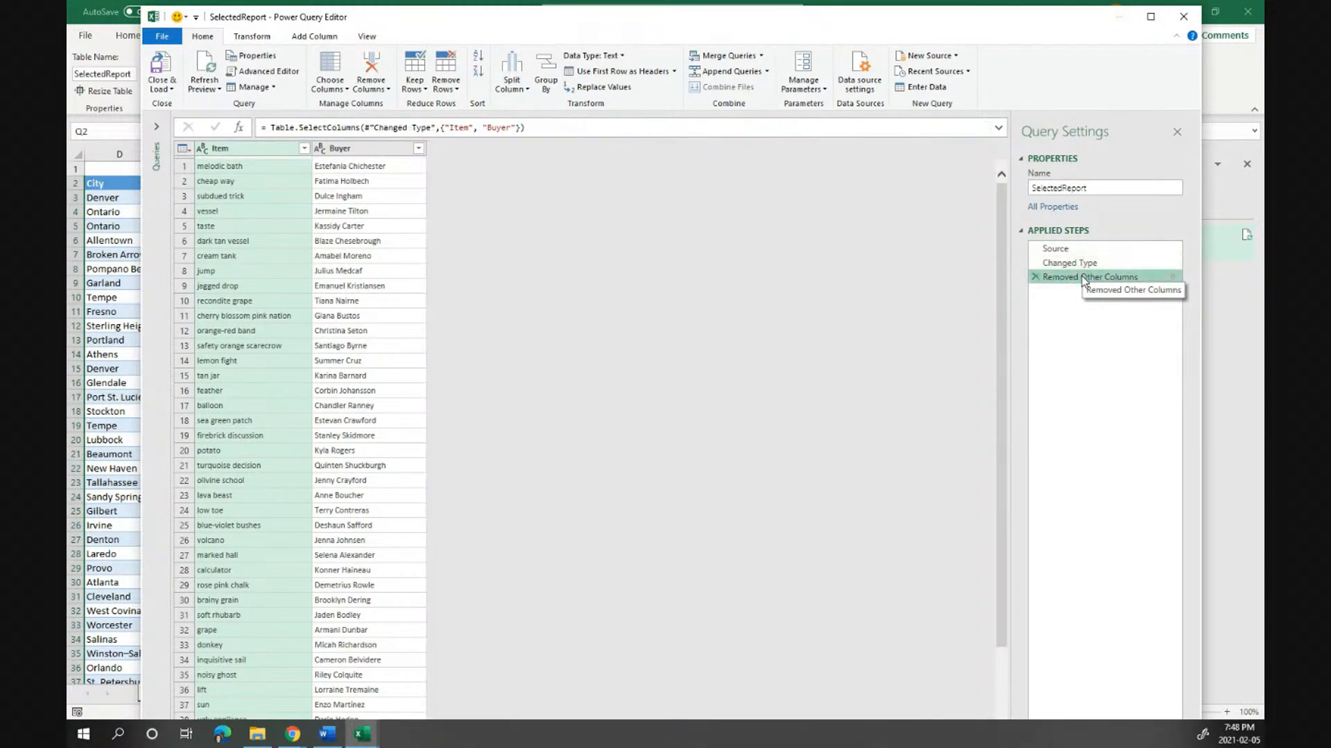
{"action": "left_click", "coordinate": [163, 65]}
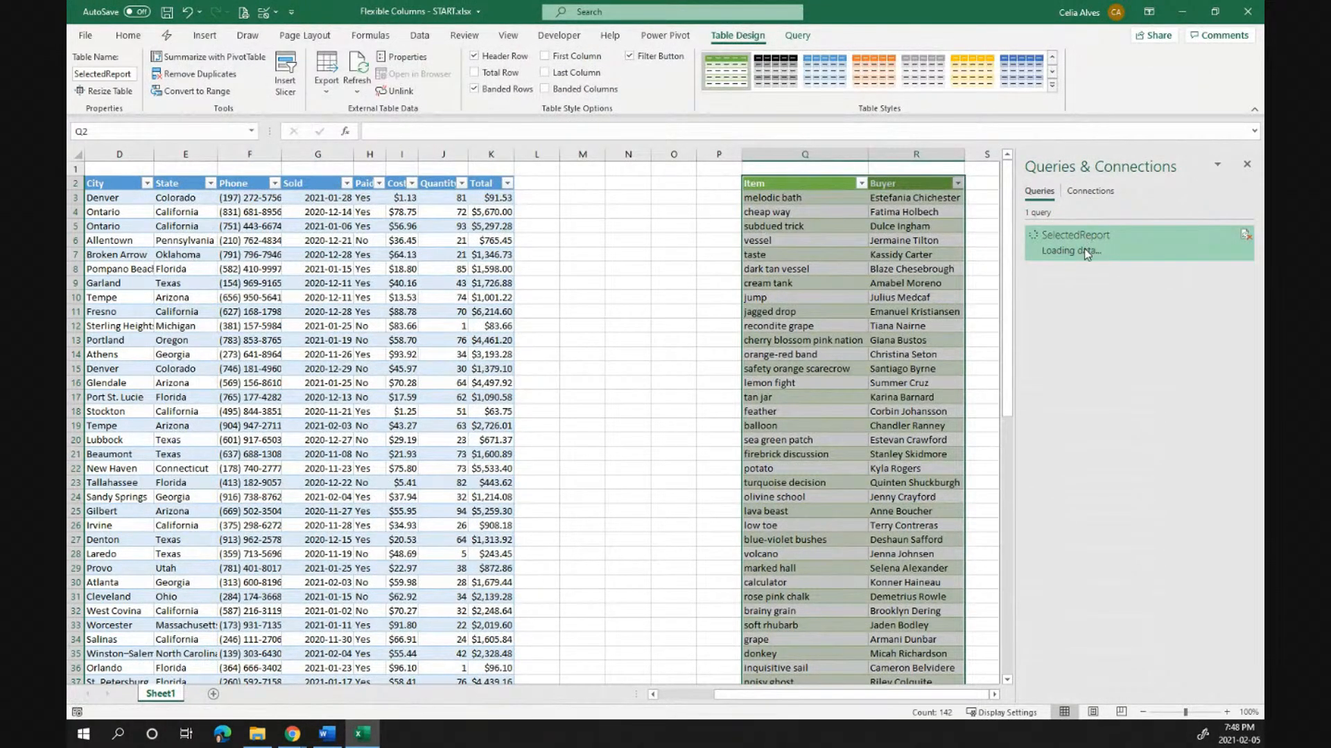
{"action": "mouse_move", "coordinate": [1078, 248]}
Copy the Sales table's header row from Item to Total and paste it transposed as a vertical list starting at cell M3
{"action": "left_click_drag", "start_coordinate": [491, 185], "coordinate": [209, 188]}
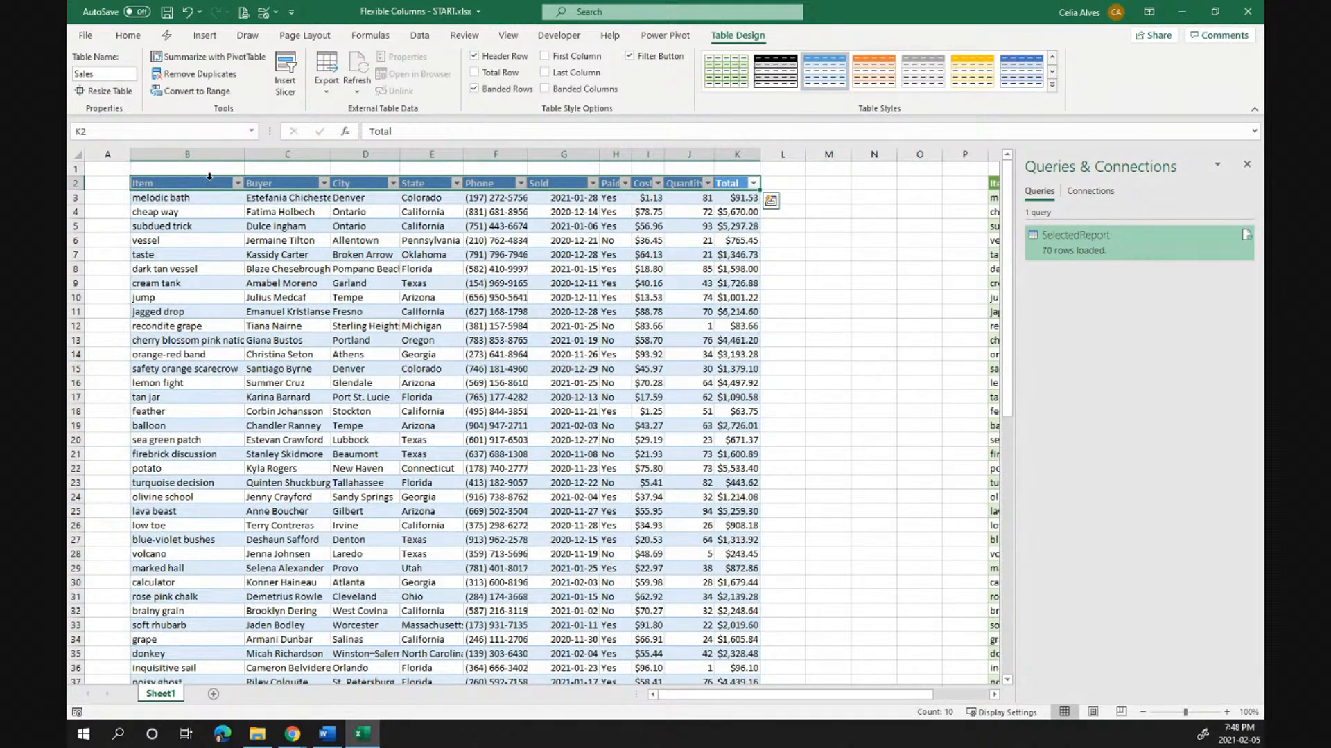
{"action": "left_click", "coordinate": [1246, 165]}
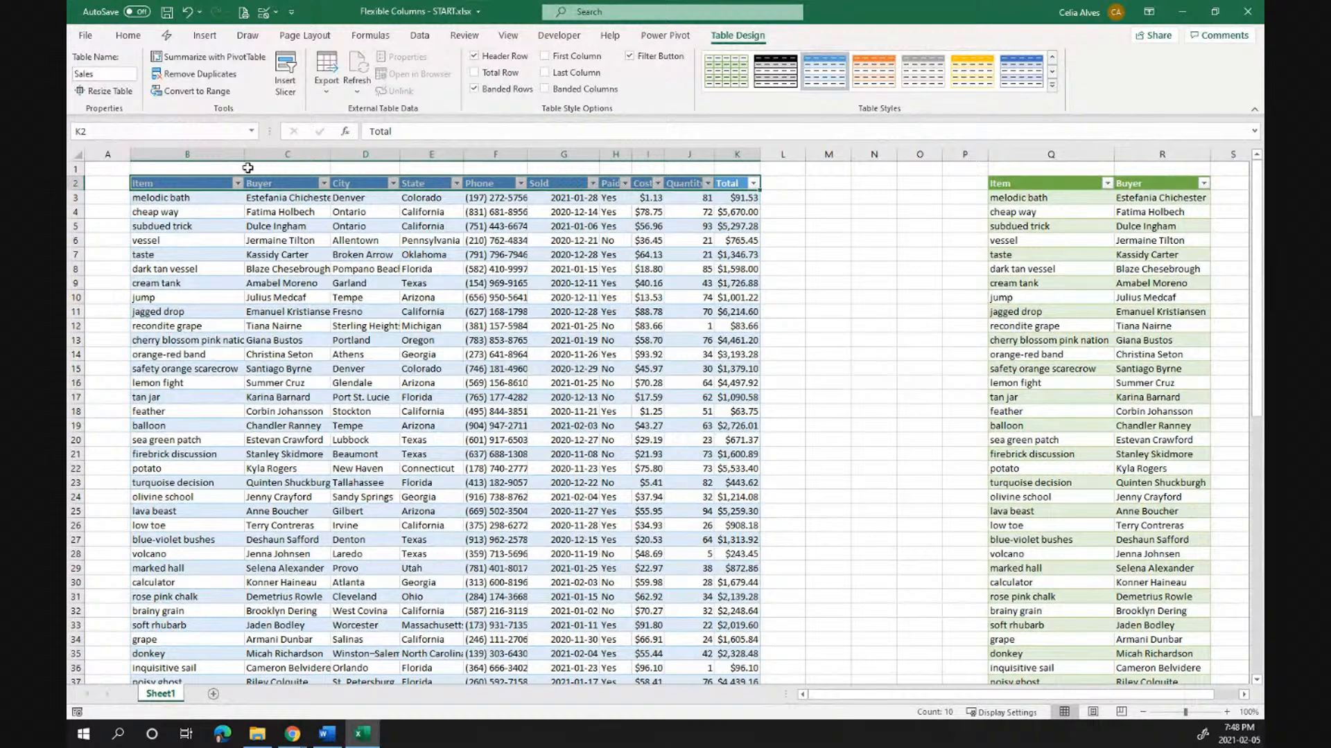
{"action": "key", "text": "ctrl+c"}
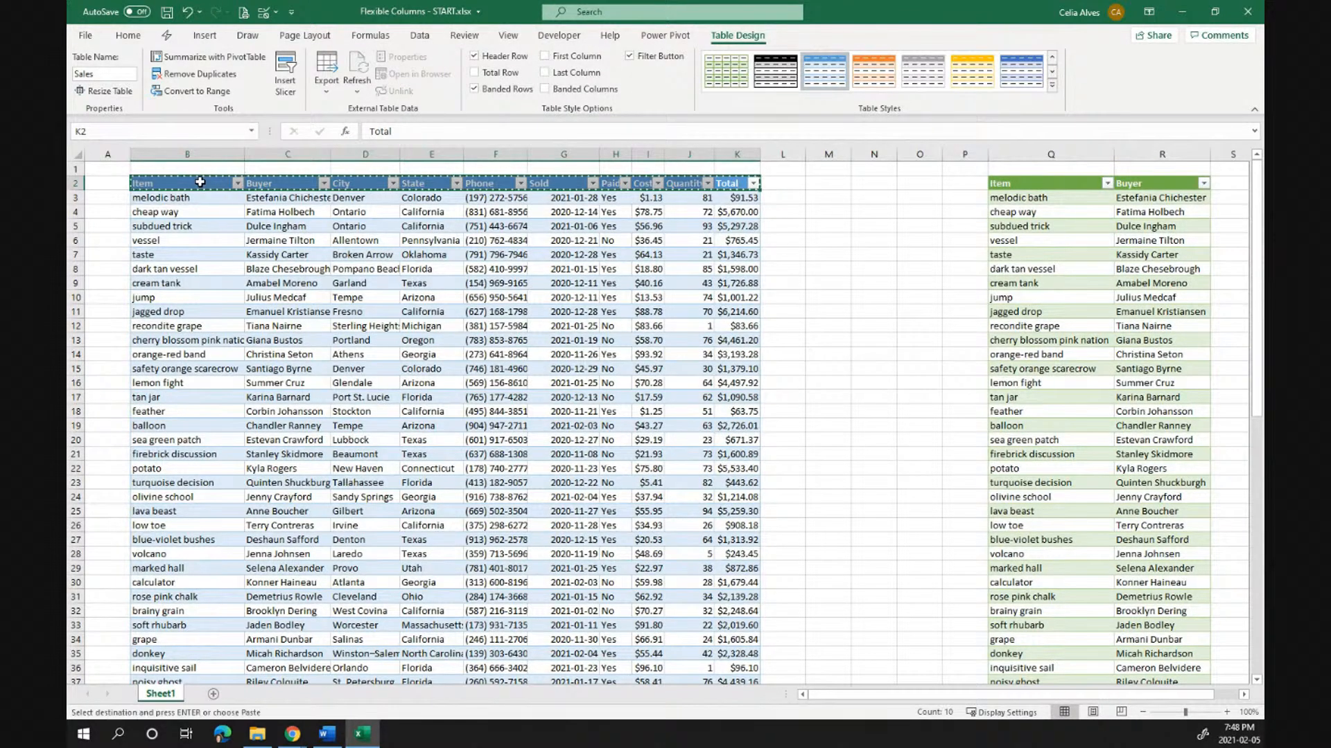
{"action": "left_click", "coordinate": [829, 200]}
{"action": "right_click", "coordinate": [829, 200]}
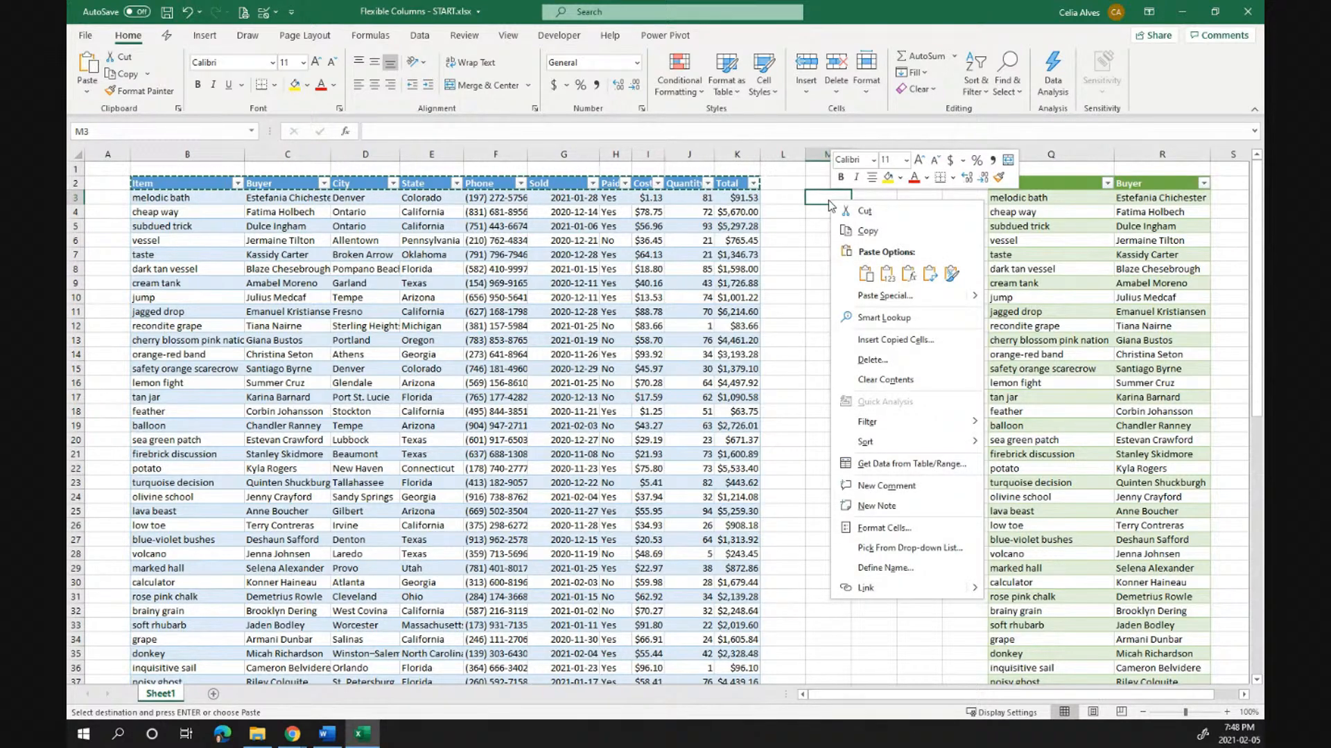
{"action": "left_click", "coordinate": [934, 277]}
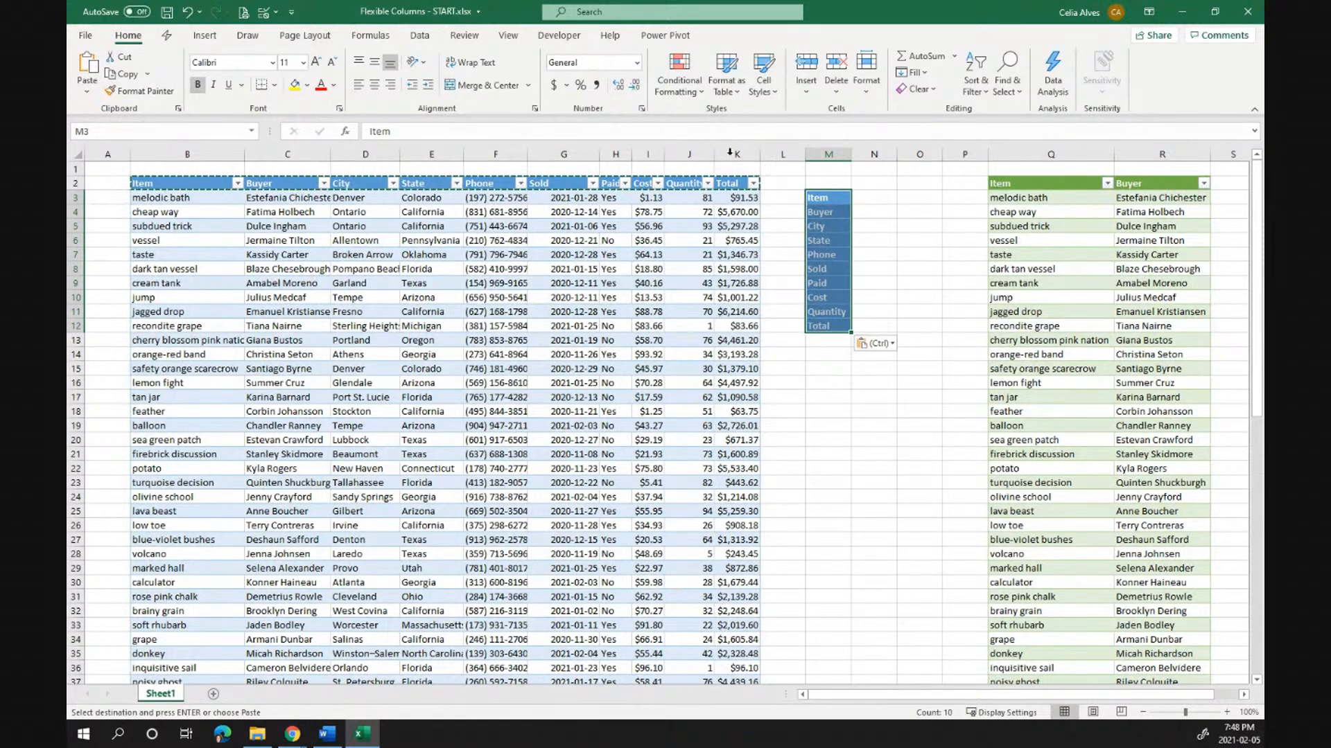
Add the headers Column in M2 and Select in N2 above the pasted list of column names
{"action": "left_click", "coordinate": [825, 183]}
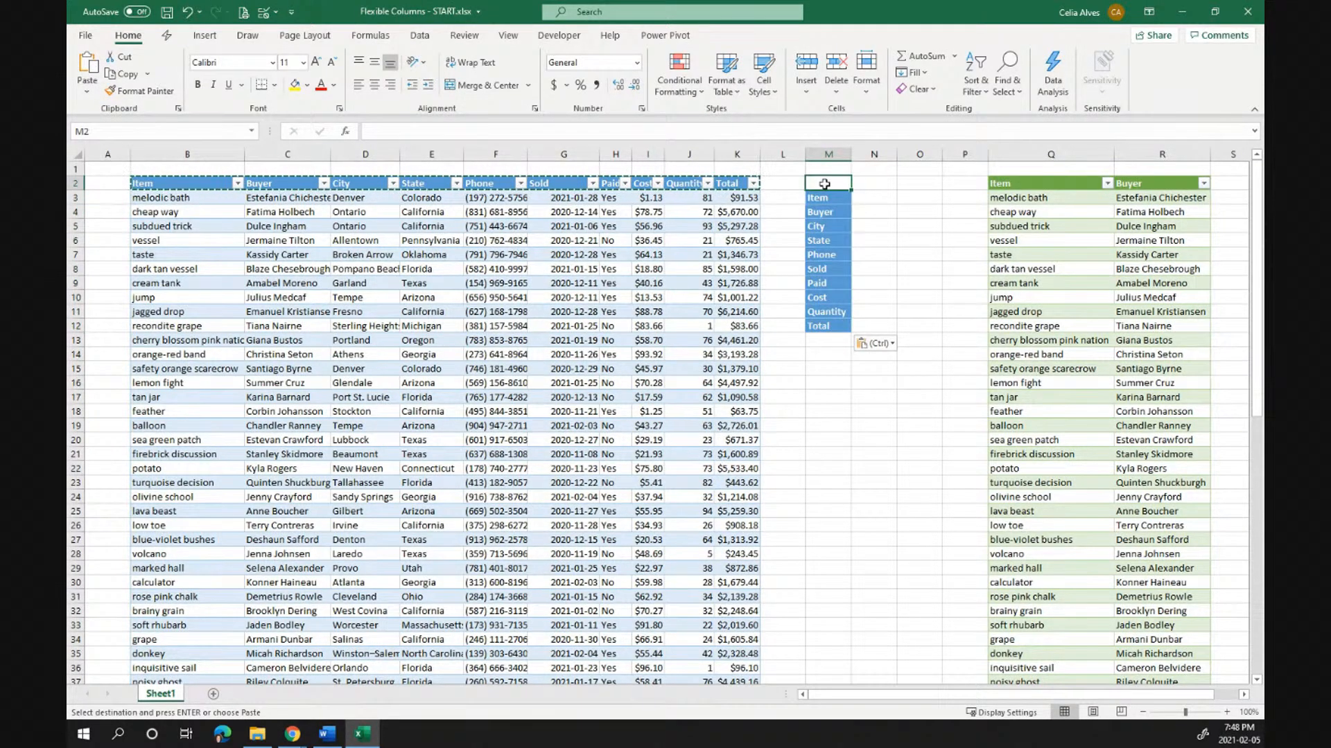
{"action": "type", "text": "Colu"}
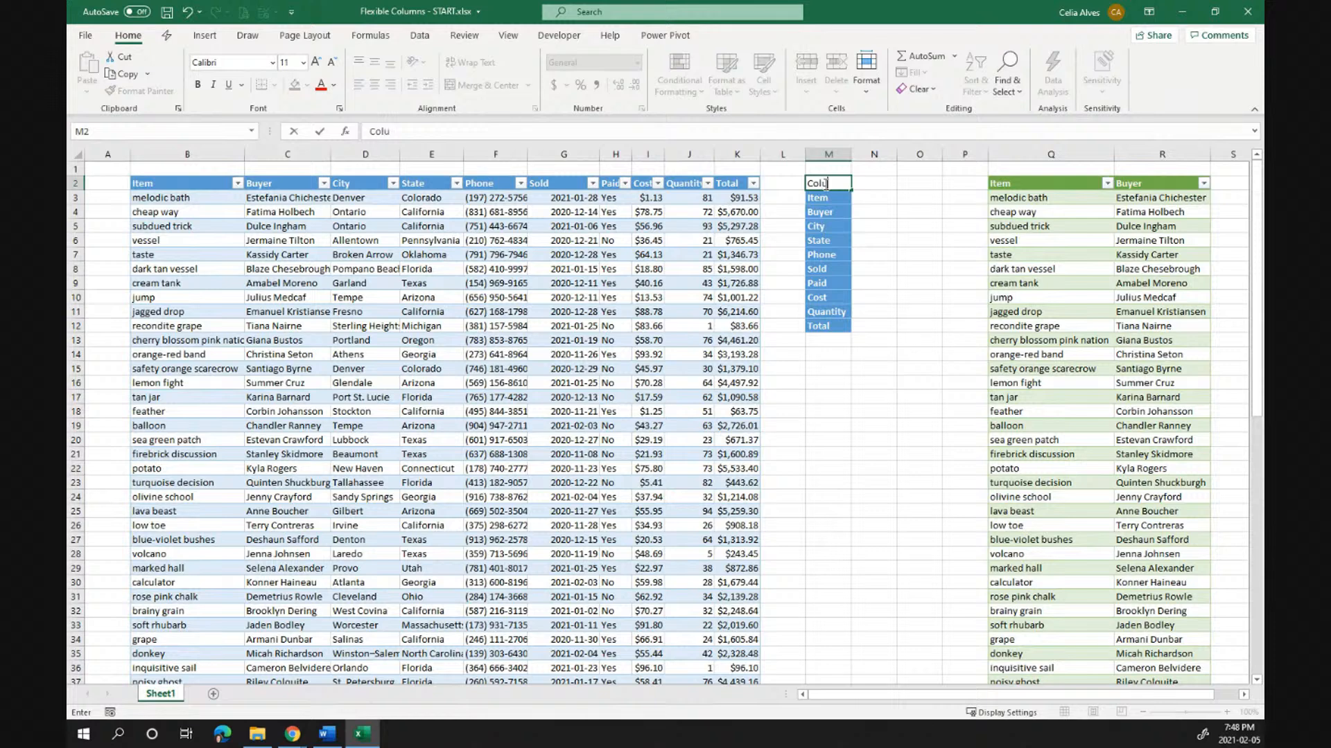
{"action": "type", "text": "mn"}
{"action": "left_click", "coordinate": [859, 183]}
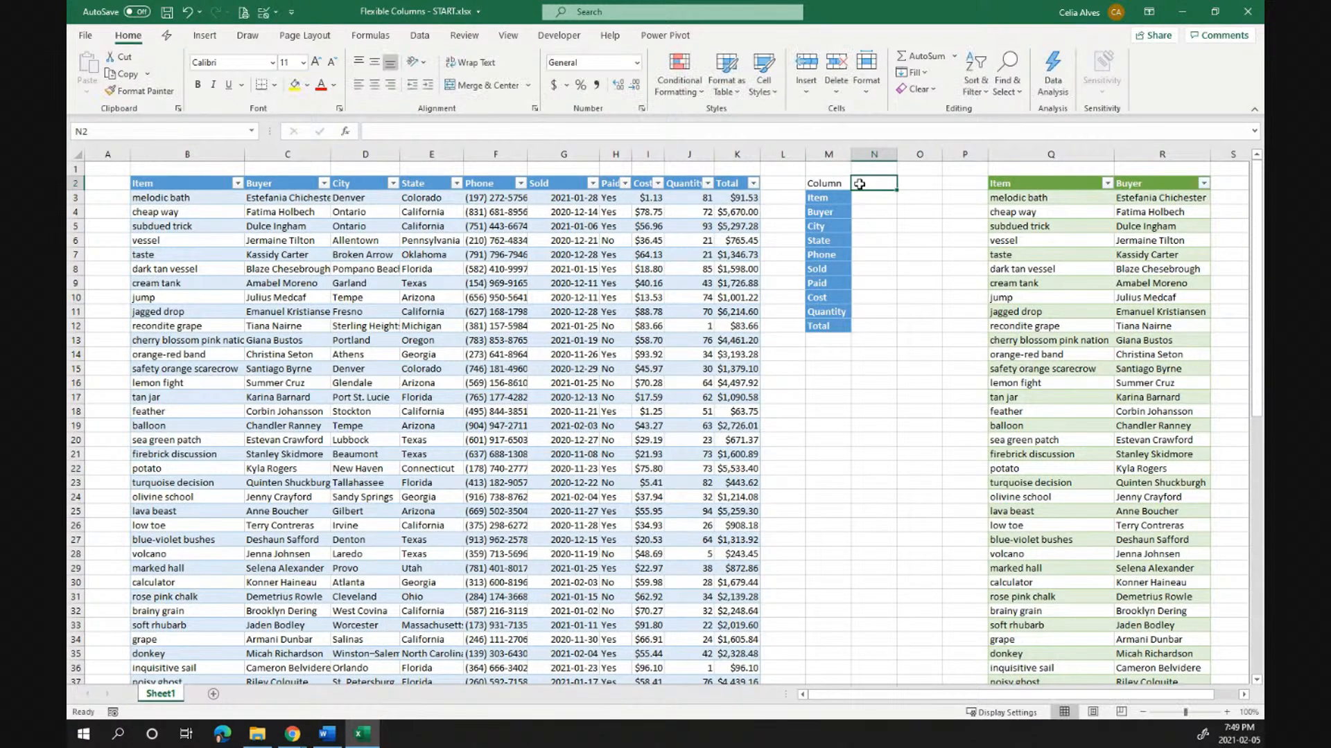
{"action": "type", "text": "Select"}
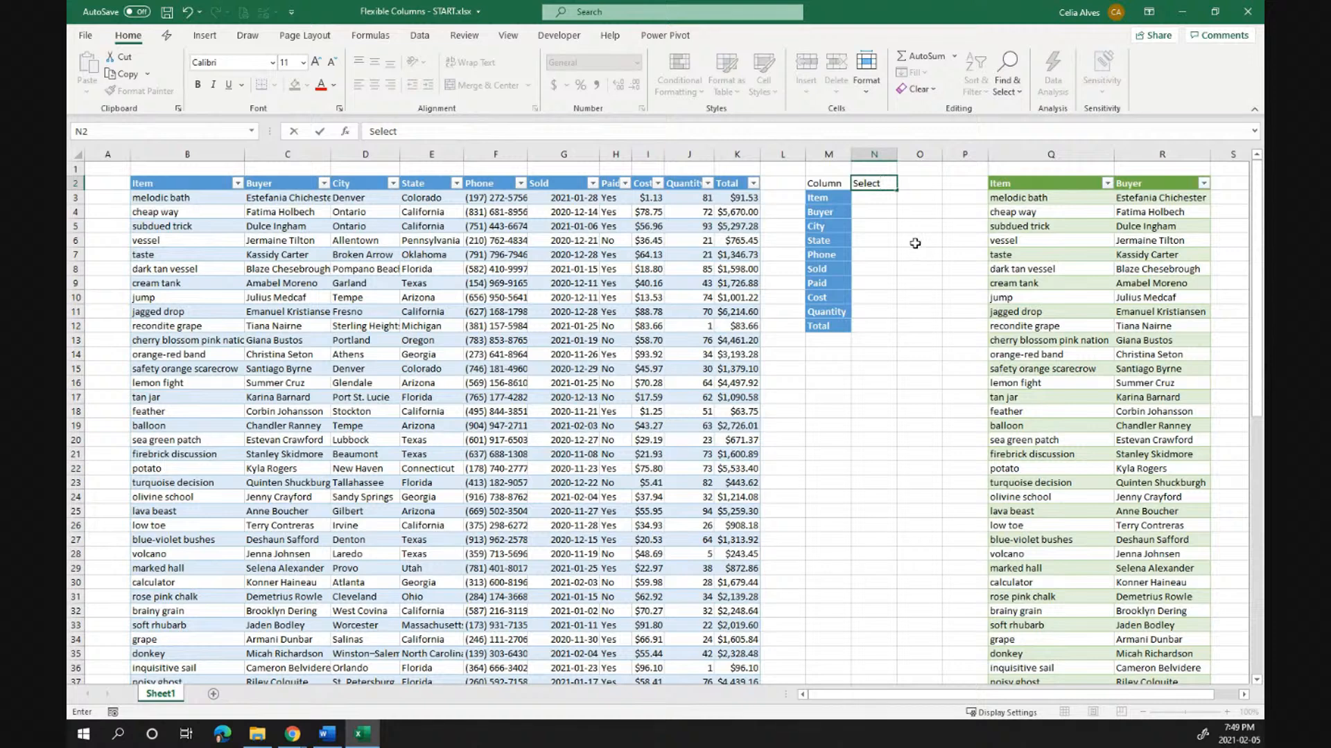
{"action": "key", "text": "Return"}
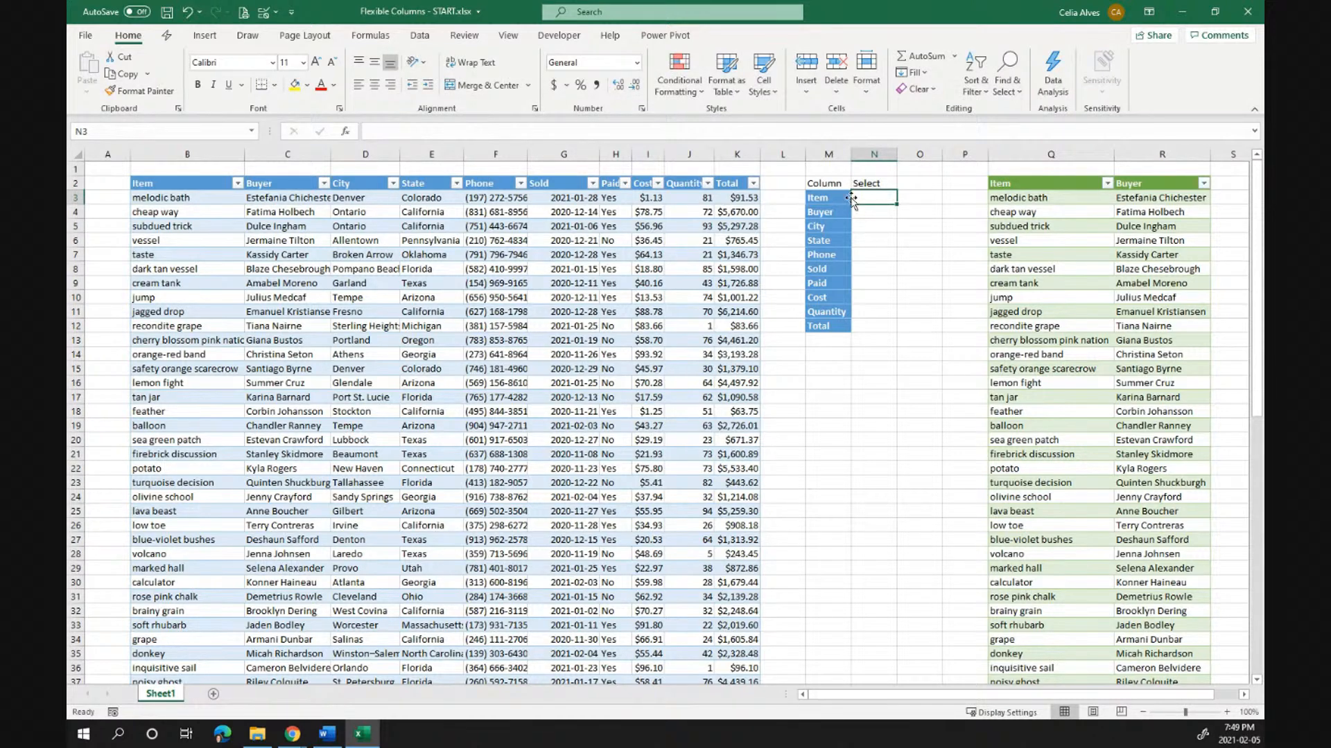
Clear the formatting of range M2:N12 and convert it into a table with headers
{"action": "left_click_drag", "start_coordinate": [835, 185], "coordinate": [890, 330]}
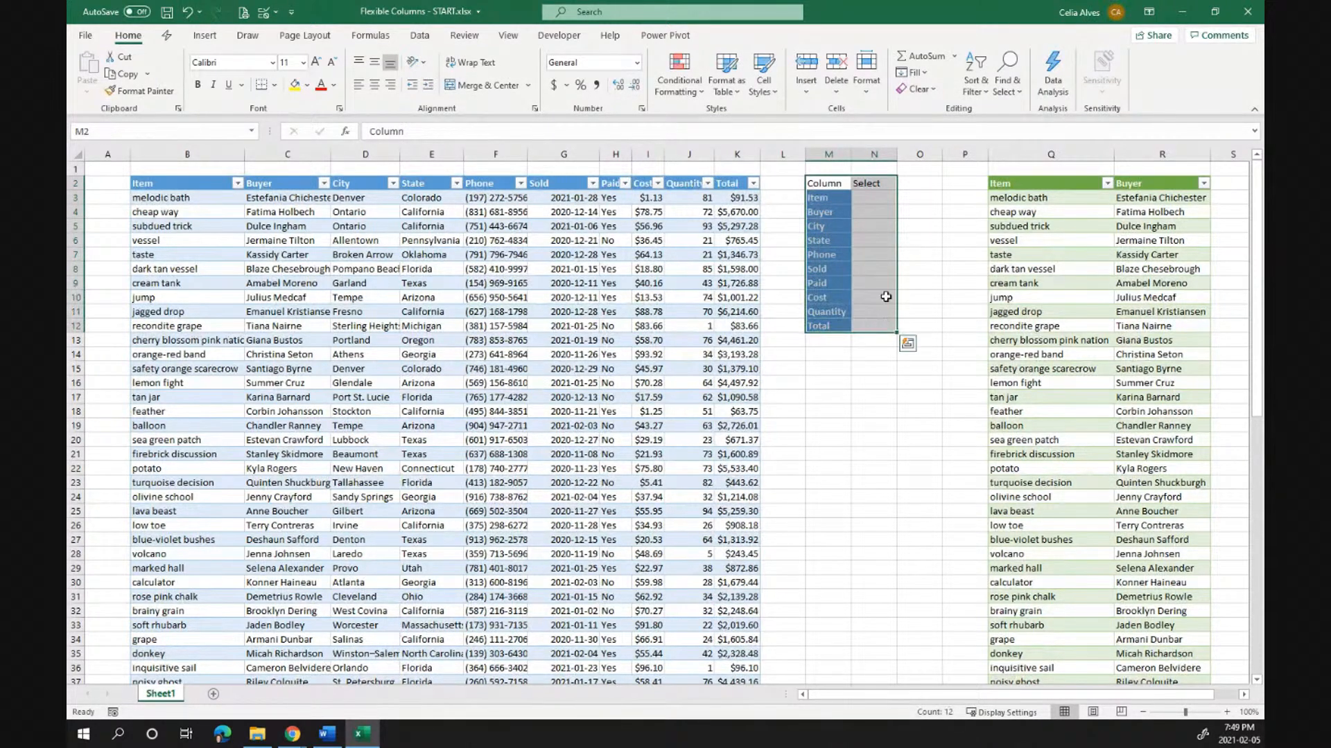
{"action": "left_click", "coordinate": [928, 88]}
{"action": "left_click", "coordinate": [934, 128]}
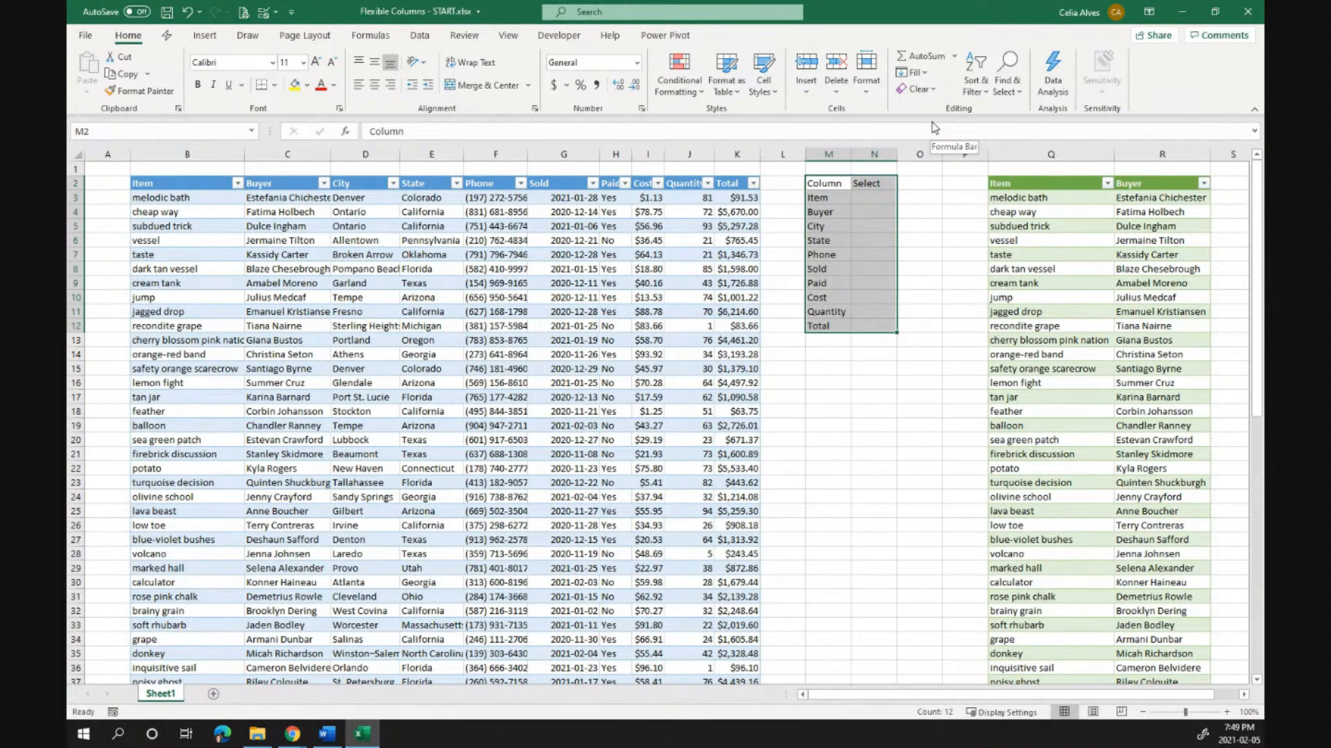
{"action": "key", "text": "ctrl+t"}
{"action": "left_click", "coordinate": [520, 318]}
{"action": "left_click", "coordinate": [561, 347]}
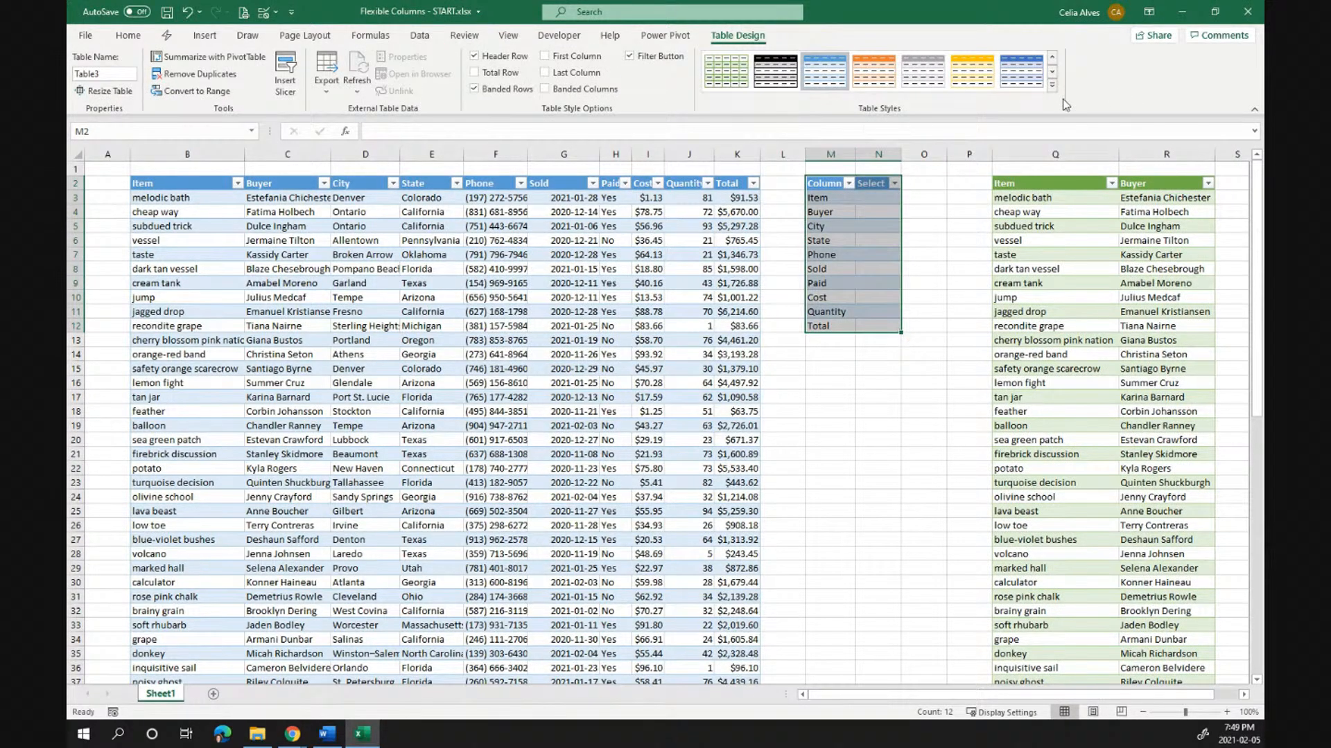
Apply the black-and-grey gridded Medium style to the selection table and turn off its banded rows
{"action": "left_click", "coordinate": [1052, 84]}
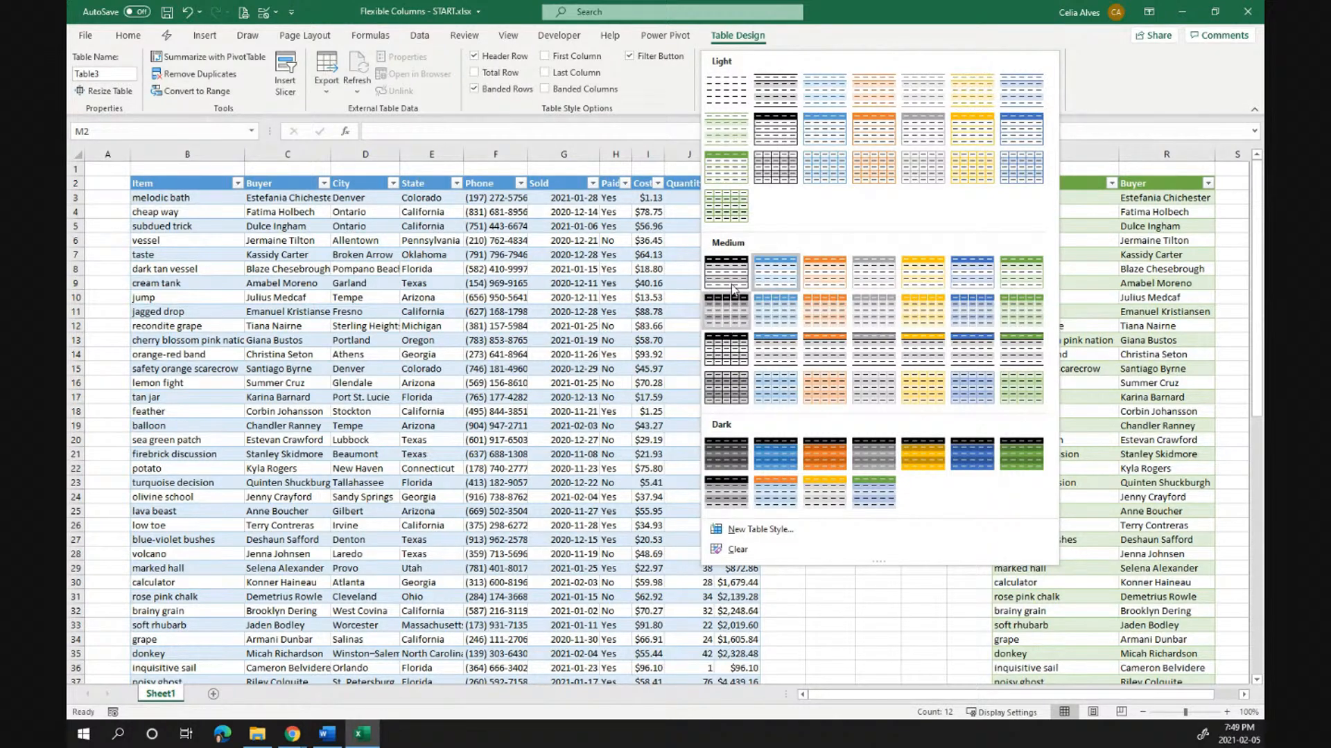
{"action": "left_click", "coordinate": [725, 390]}
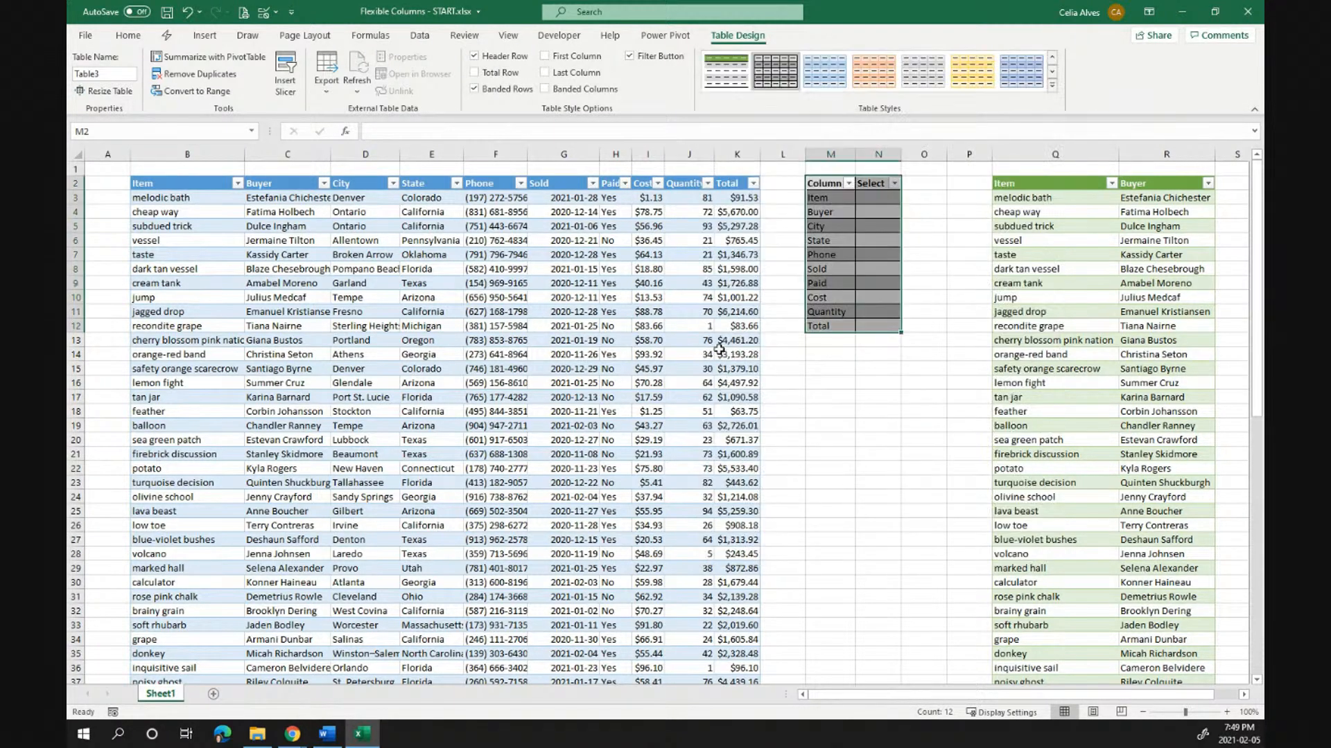
{"action": "left_click", "coordinate": [474, 88]}
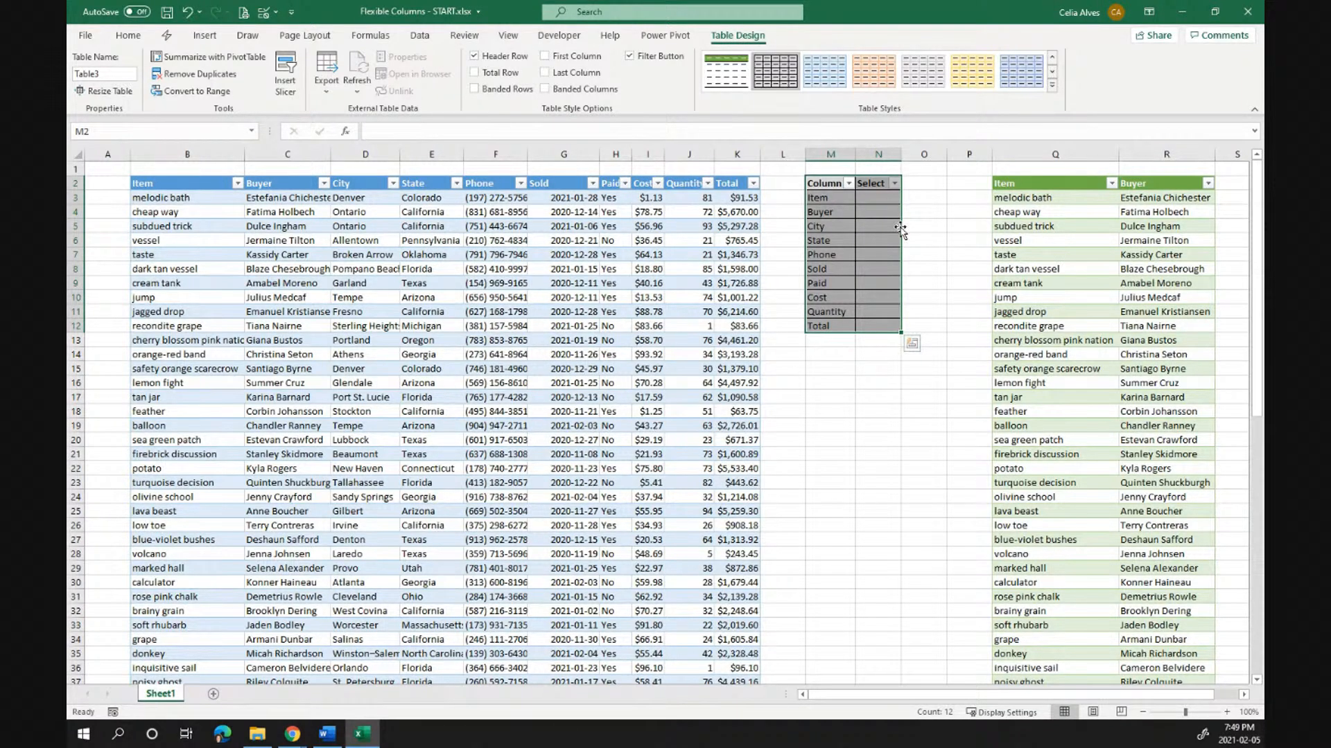
{"action": "left_click", "coordinate": [889, 164]}
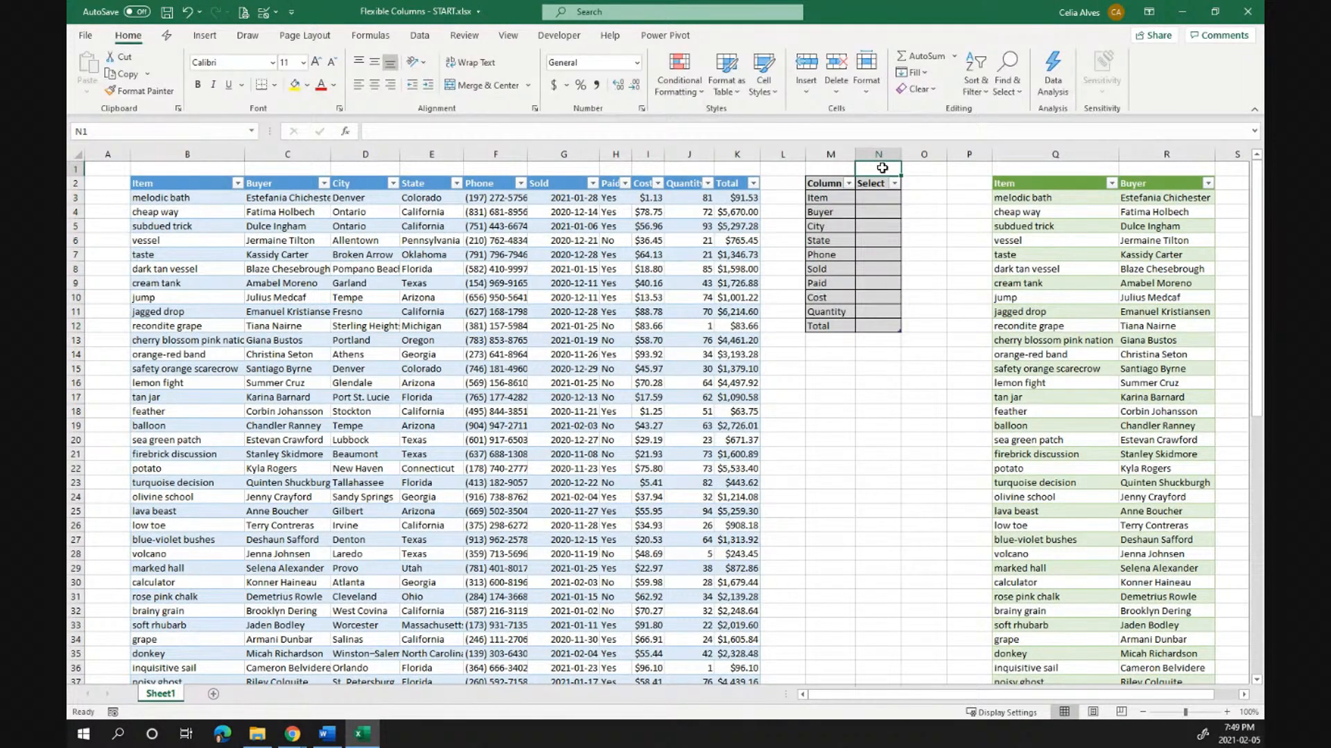
{"action": "left_click", "coordinate": [870, 211]}
Change the selection table to the Medium style with a solid black header and black cell borders on white
{"action": "left_click_drag", "start_coordinate": [832, 182], "coordinate": [900, 333]}
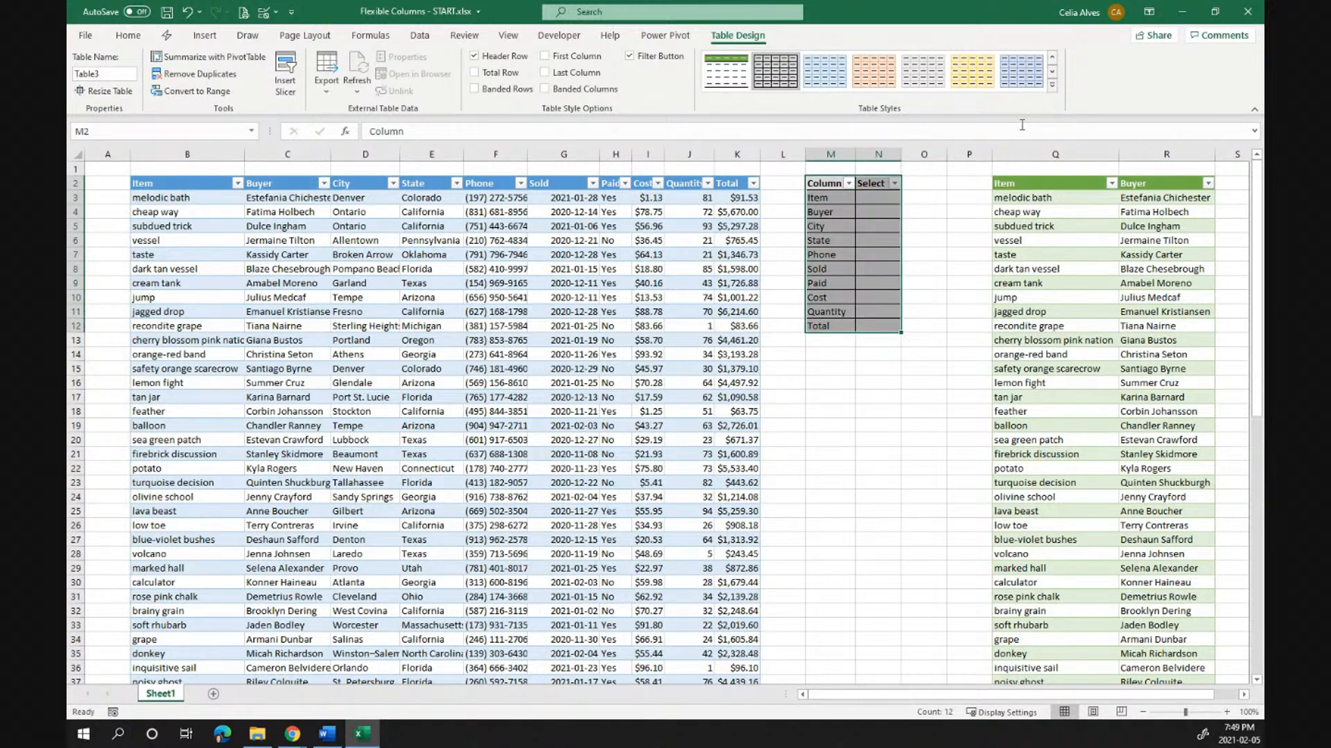
{"action": "left_click", "coordinate": [1052, 85]}
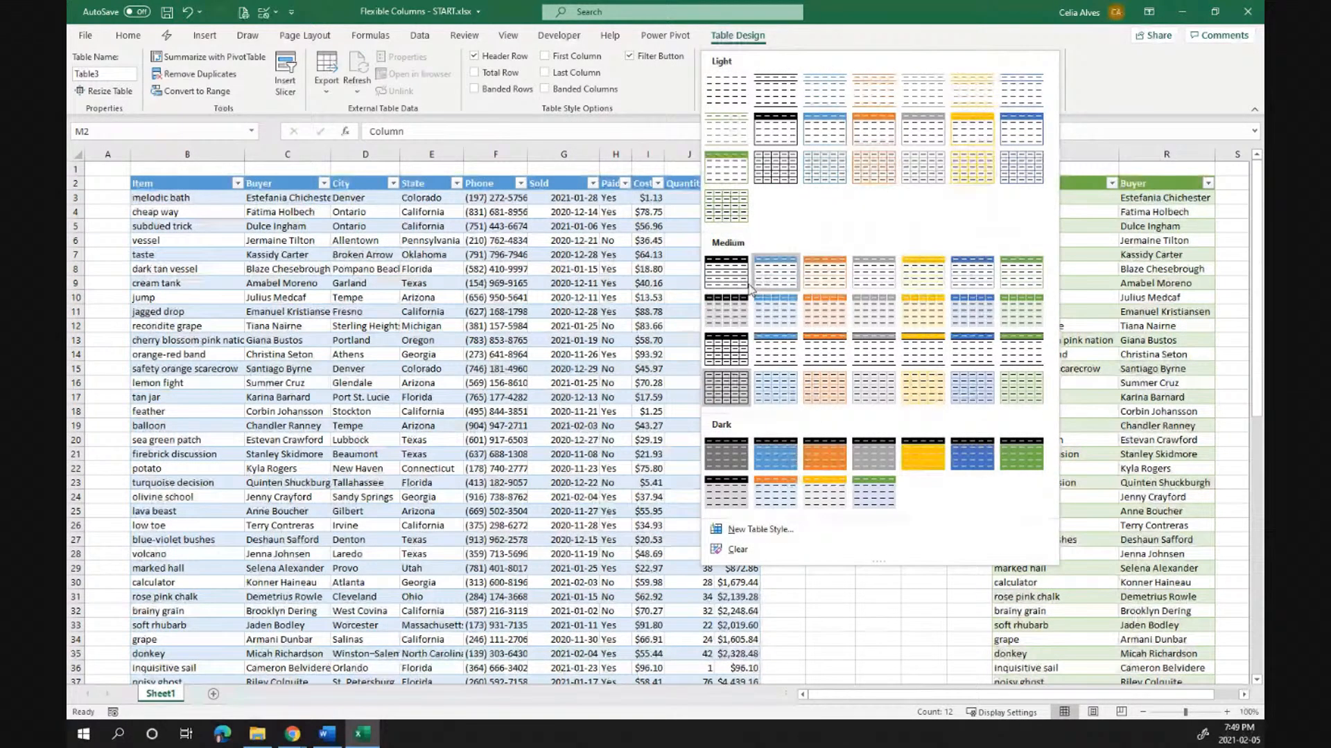
{"action": "left_click", "coordinate": [733, 350]}
{"action": "left_click", "coordinate": [859, 195]}
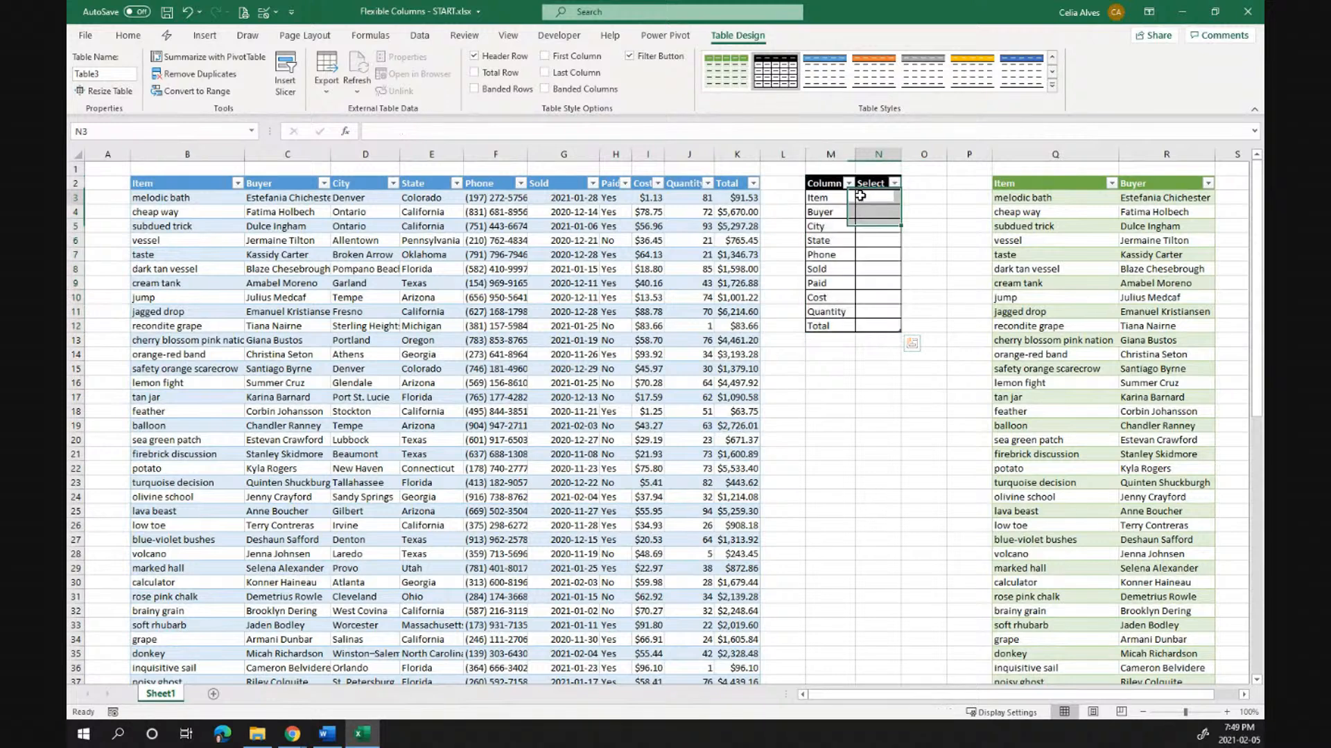
Enter the note "X" to Select in cell N1 above the Select header and colour its text red
{"action": "left_click", "coordinate": [874, 169]}
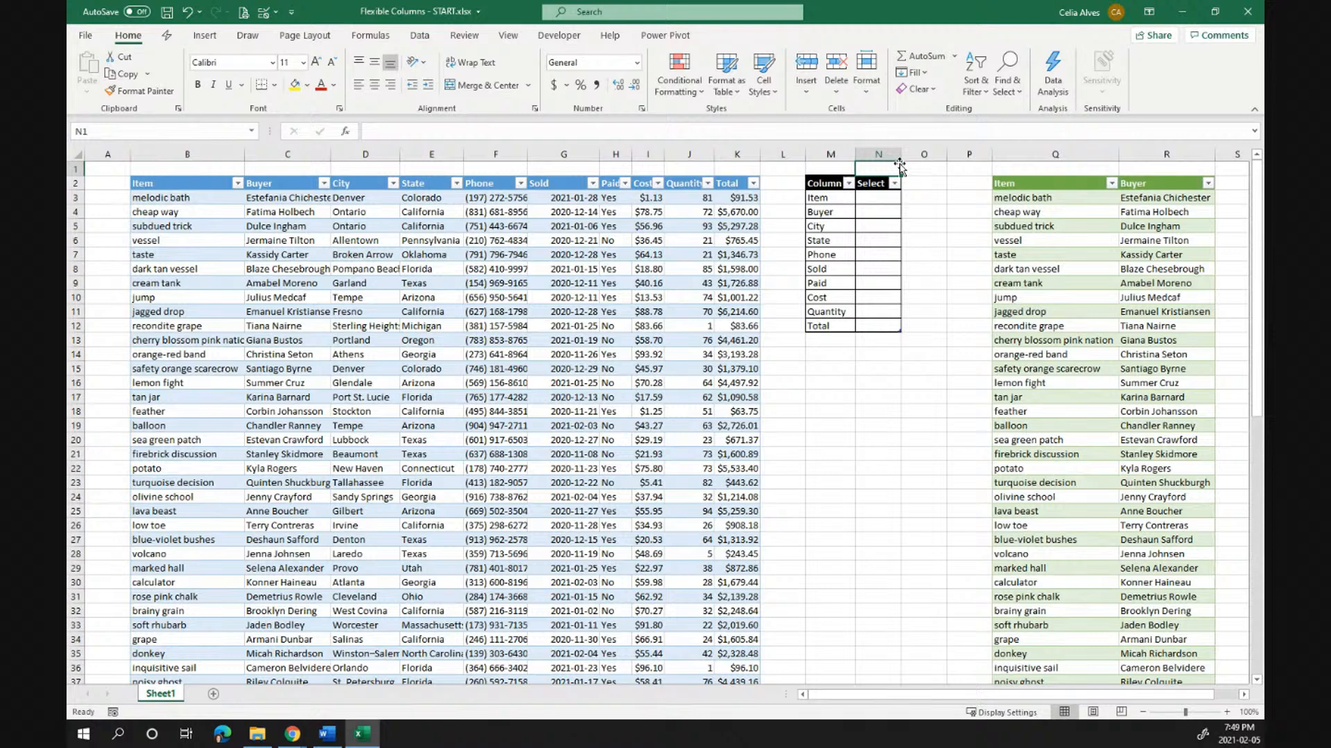
{"action": "type", "text": "\"X\" to Select"}
{"action": "key", "text": "Return"}
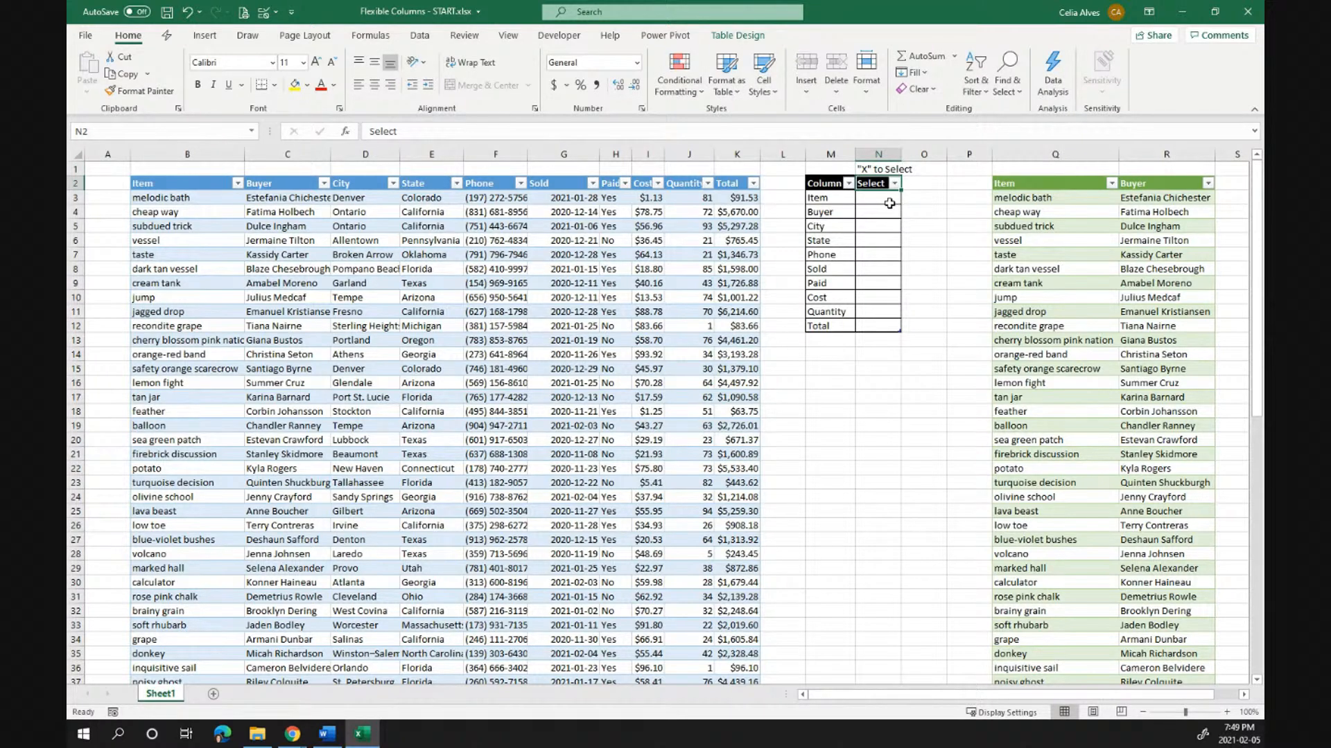
{"action": "left_click", "coordinate": [877, 171]}
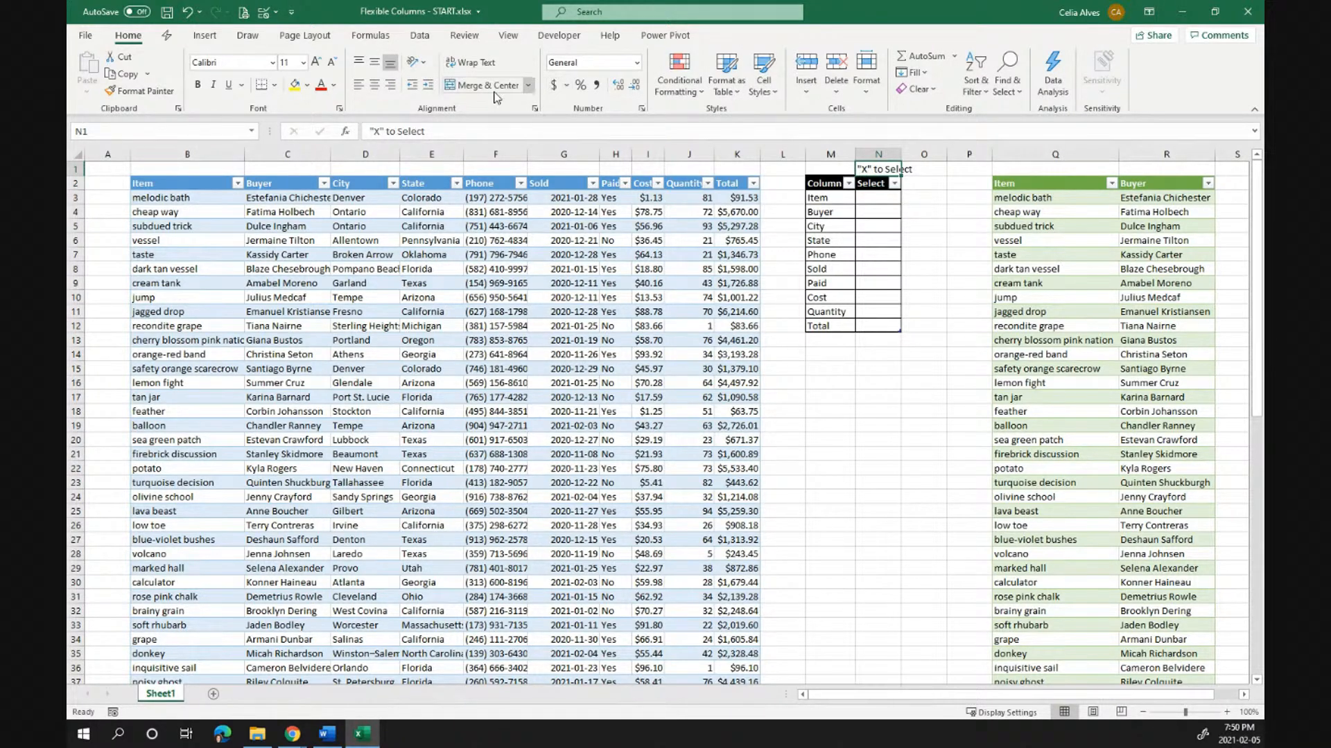
{"action": "left_click", "coordinate": [321, 85]}
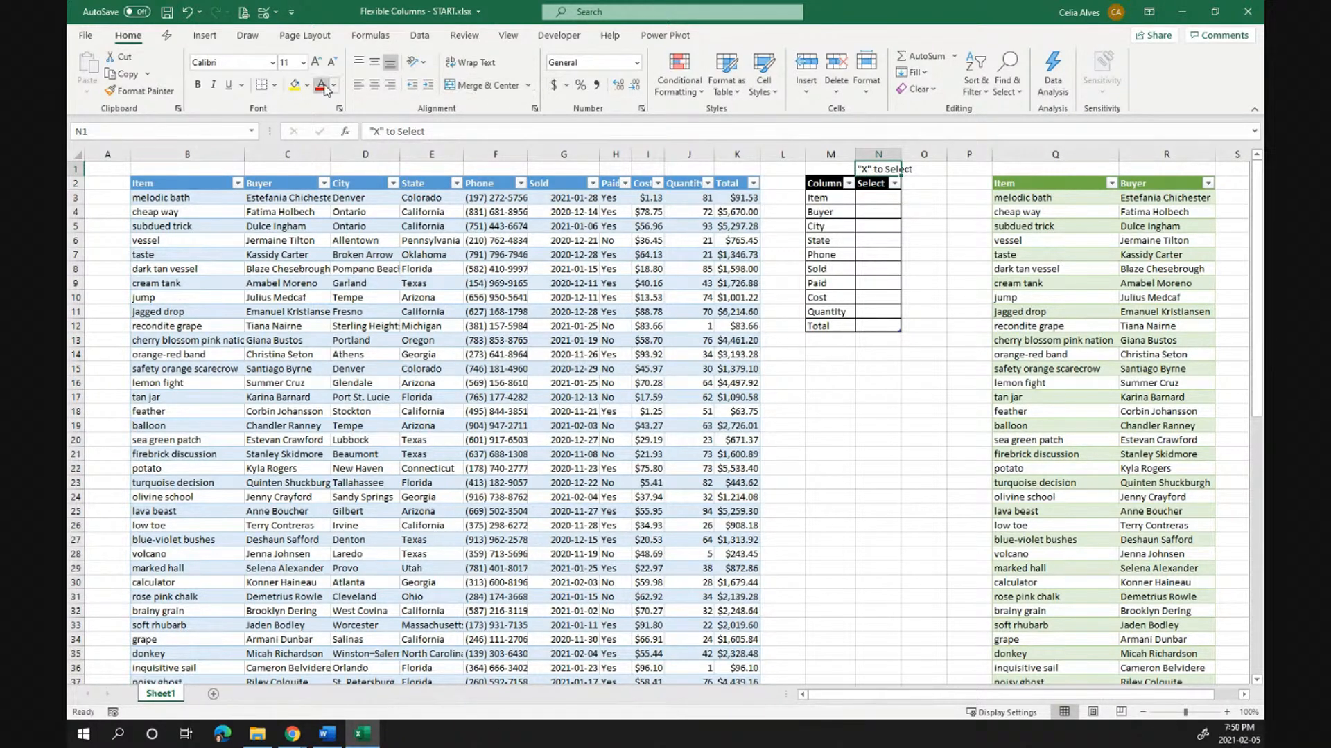
Mark Buyer, City and State with a lowercase x in the Select column and centre the cells N3:N12
{"action": "left_click", "coordinate": [880, 213]}
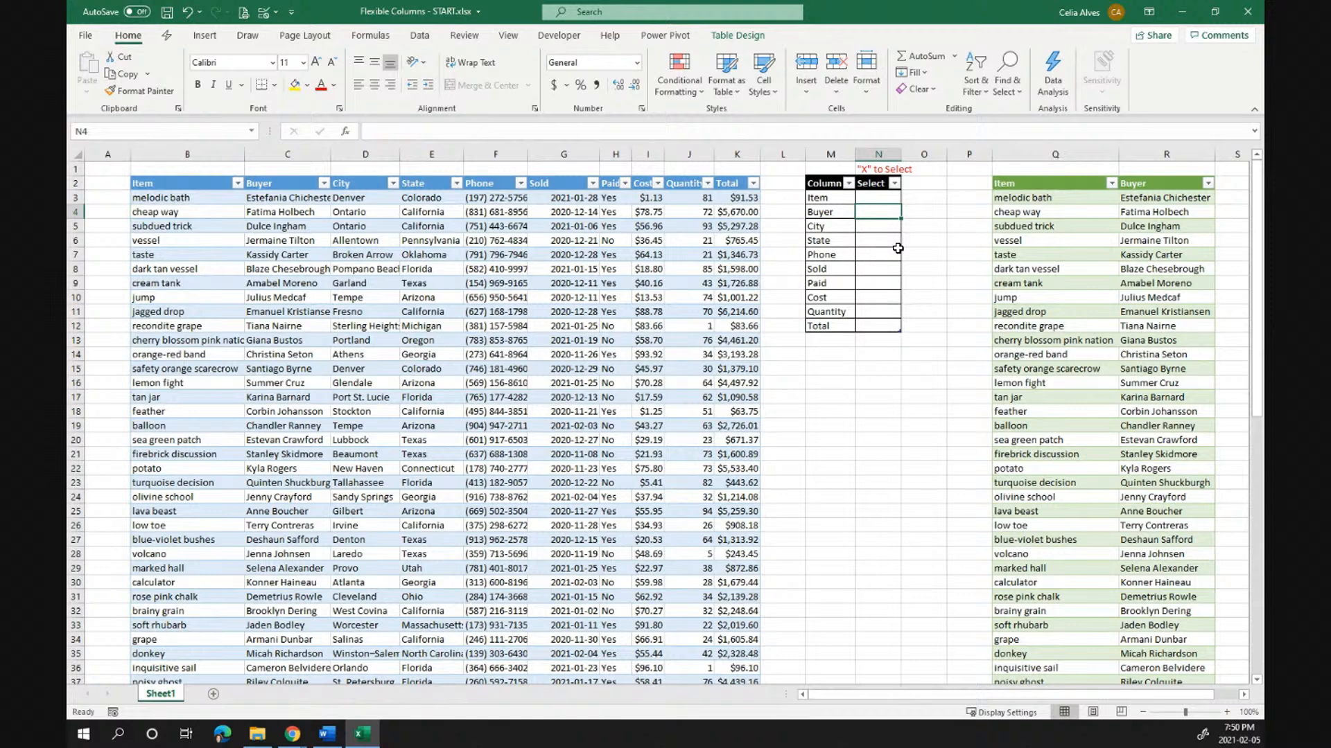
{"action": "type", "text": "x"}
{"action": "key", "text": "Return"}
{"action": "type", "text": "x"}
{"action": "key", "text": "Return"}
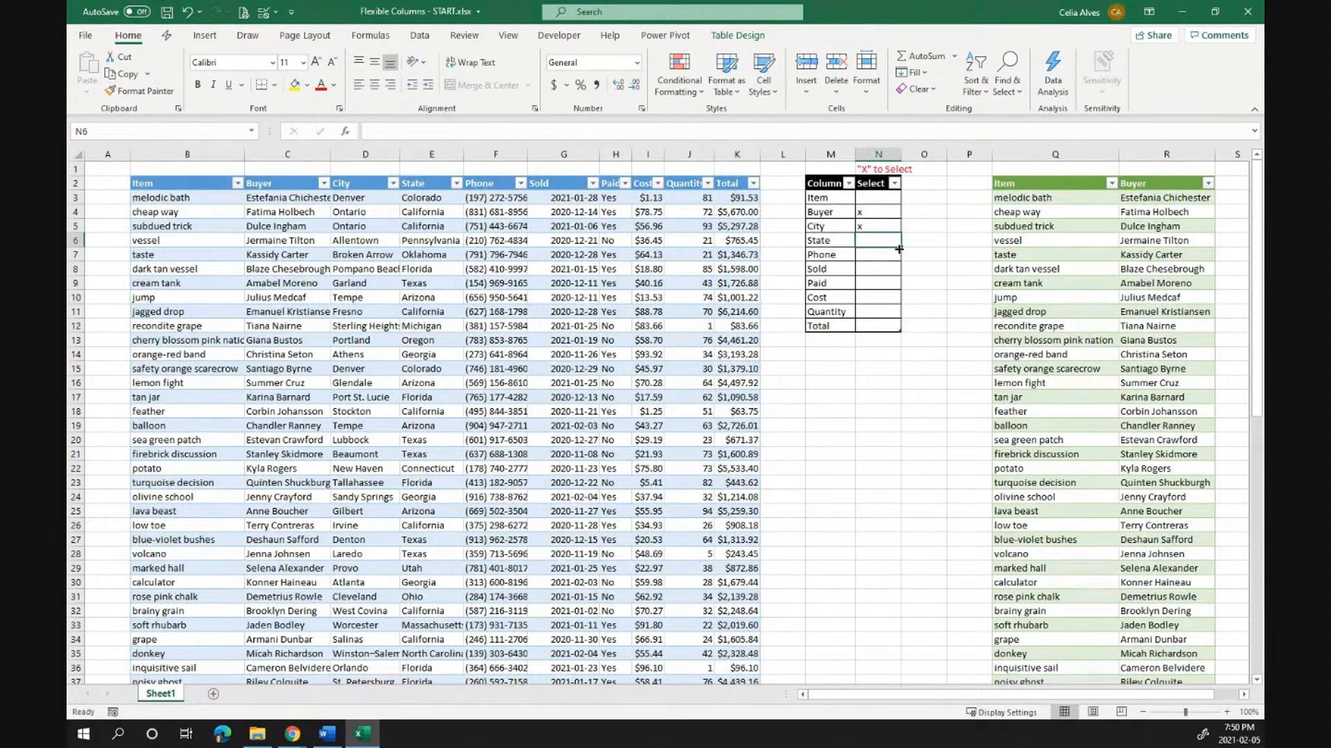
{"action": "type", "text": "x"}
{"action": "key", "text": "Return"}
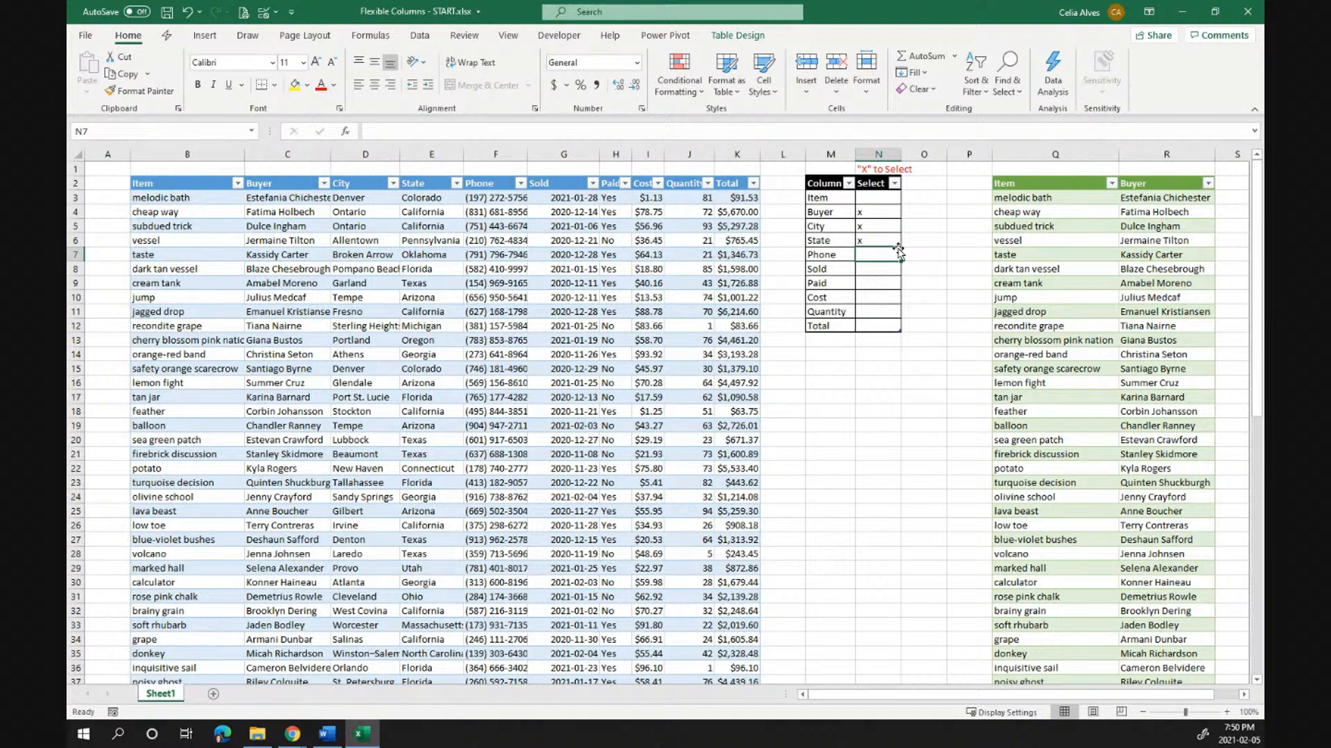
{"action": "left_click", "coordinate": [875, 174]}
{"action": "left_click", "coordinate": [374, 85]}
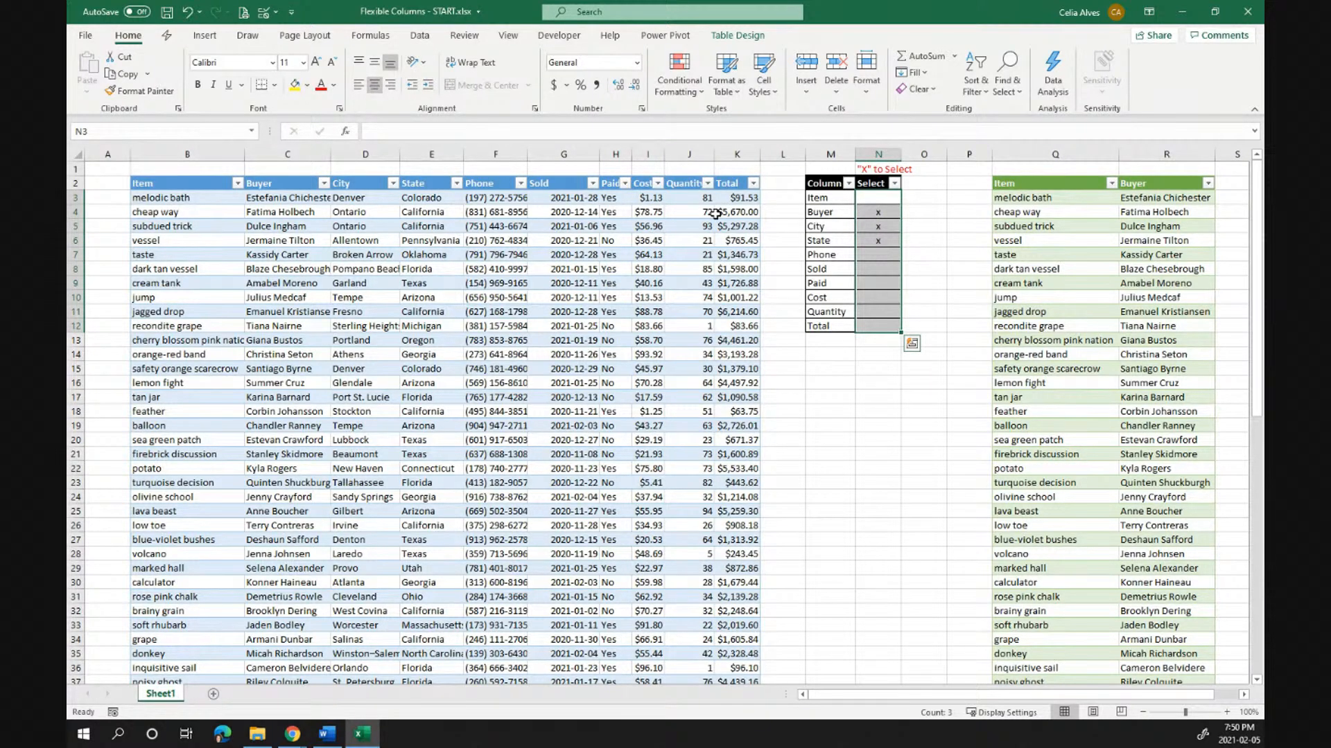
Replace the Buyer row's mark with an uppercase X, leaving the State row's mark as it is
{"action": "left_click", "coordinate": [880, 213]}
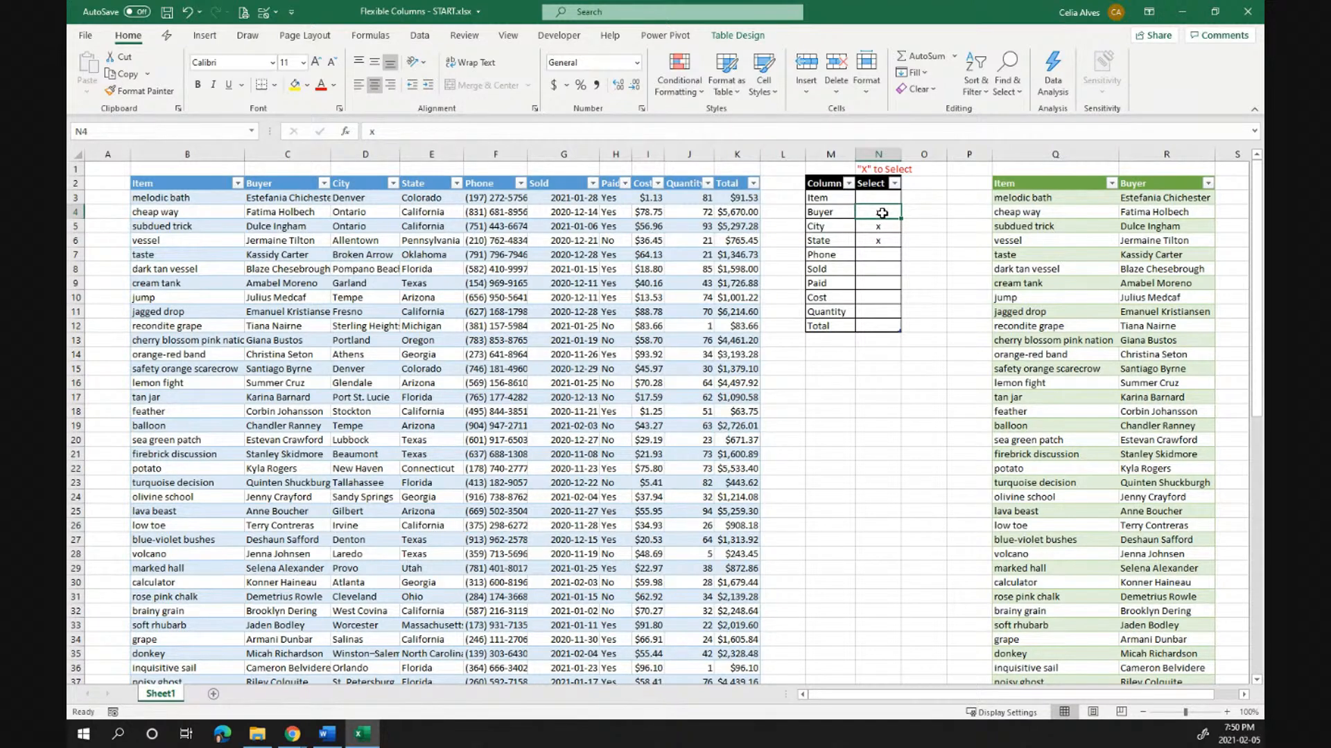
{"action": "left_click", "coordinate": [412, 136]}
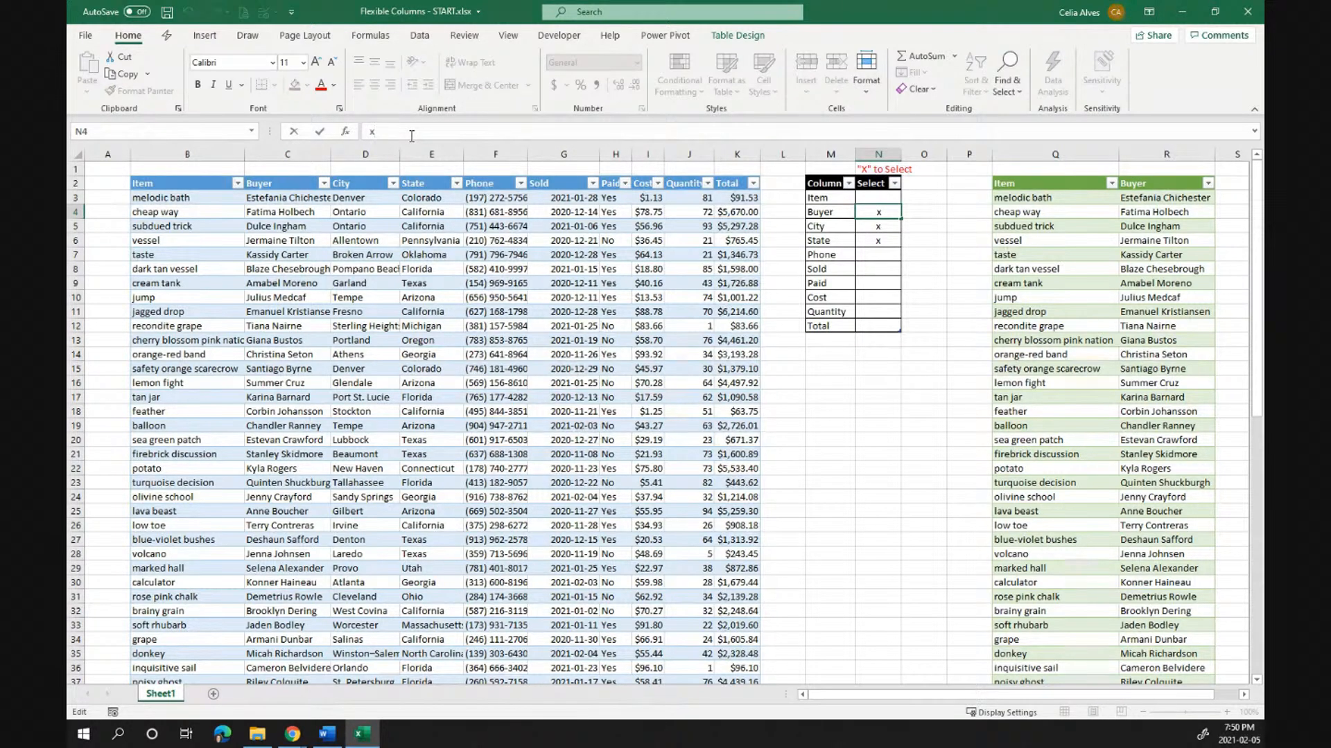
{"action": "key", "text": "BackSpace"}
{"action": "type", "text": "X"}
{"action": "key", "text": "Return"}
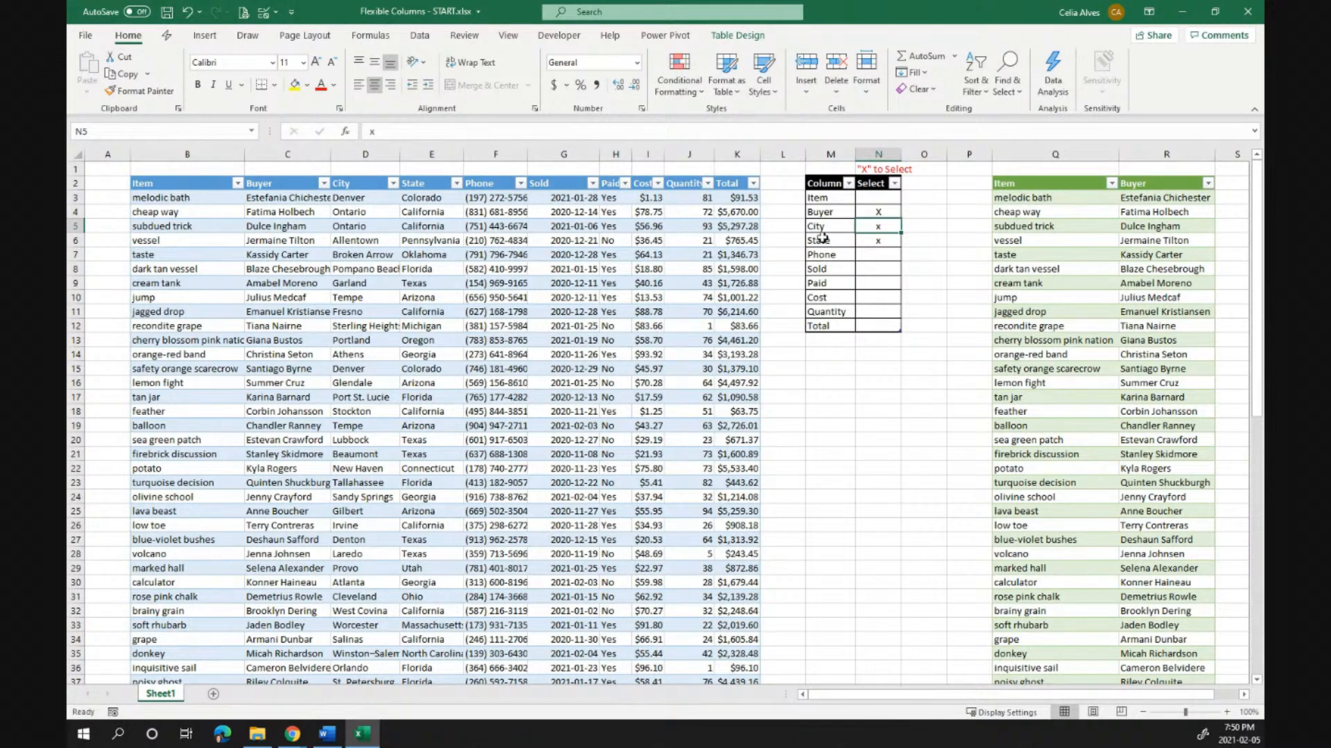
{"action": "left_click", "coordinate": [876, 240]}
{"action": "left_click", "coordinate": [467, 137]}
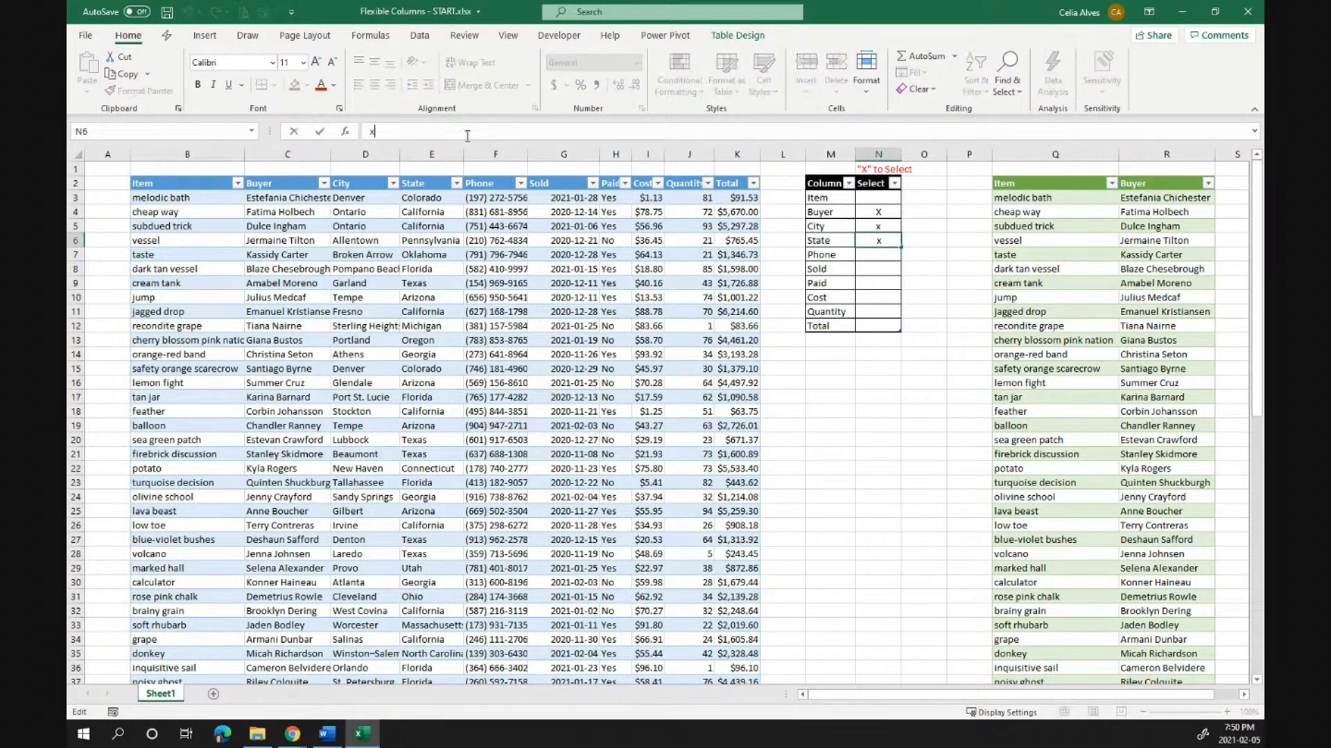
{"action": "key", "text": "Return"}
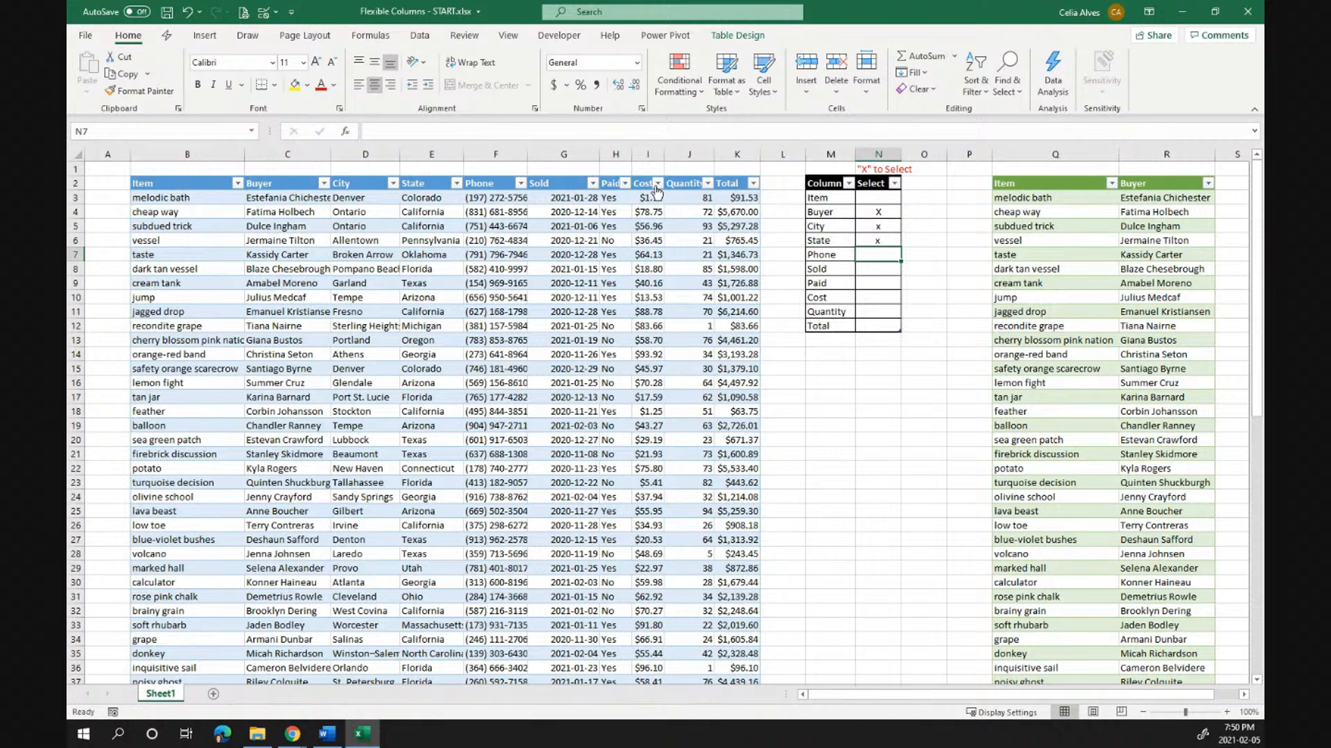
Mark the Phone row with an uppercase X in the Select column
{"action": "double_click", "coordinate": [878, 258]}
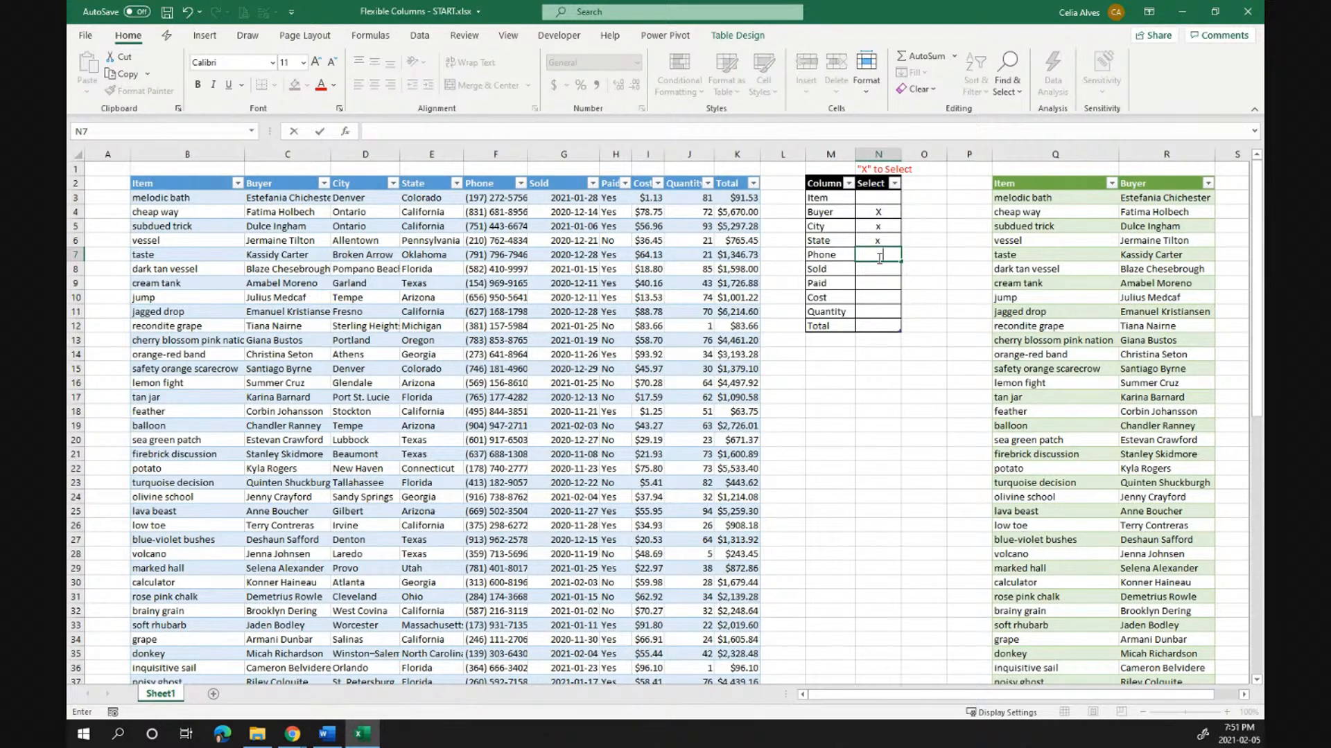
{"action": "type", "text": "x"}
{"action": "key", "text": "Return"}
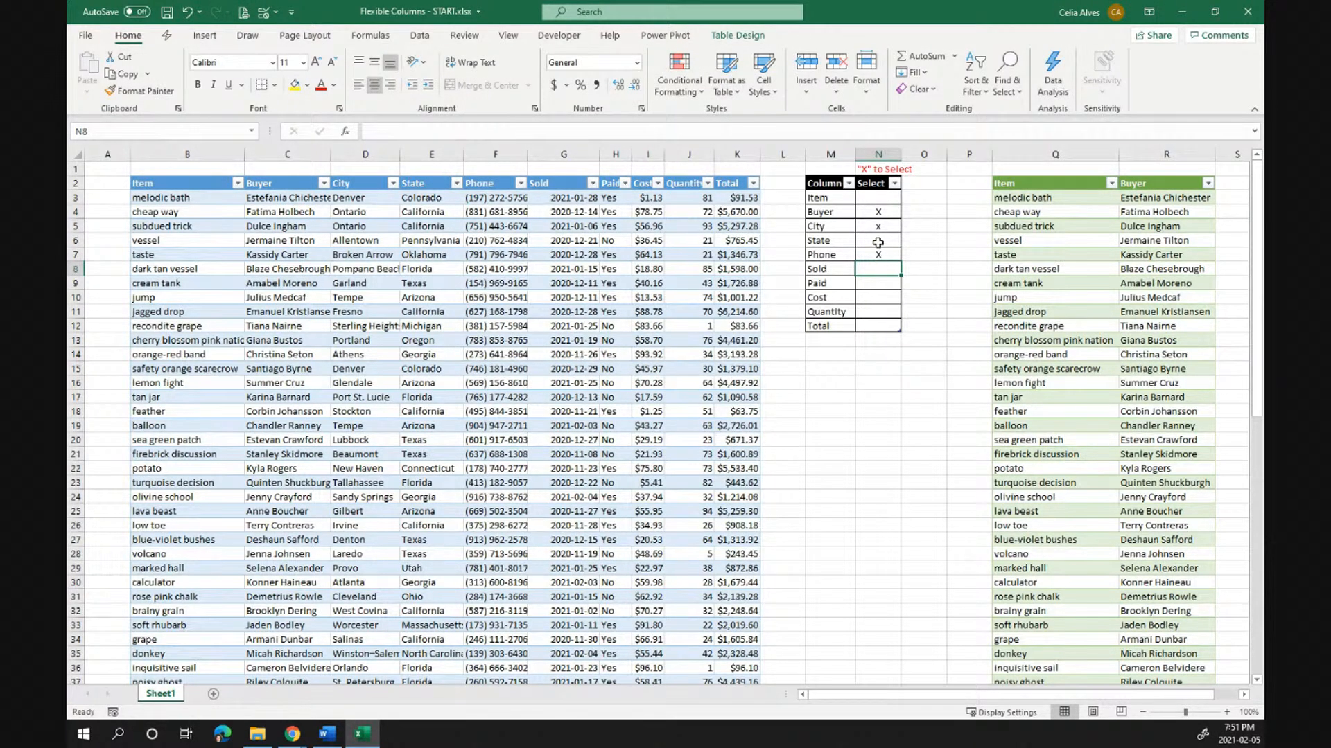
{"action": "left_click", "coordinate": [881, 256]}
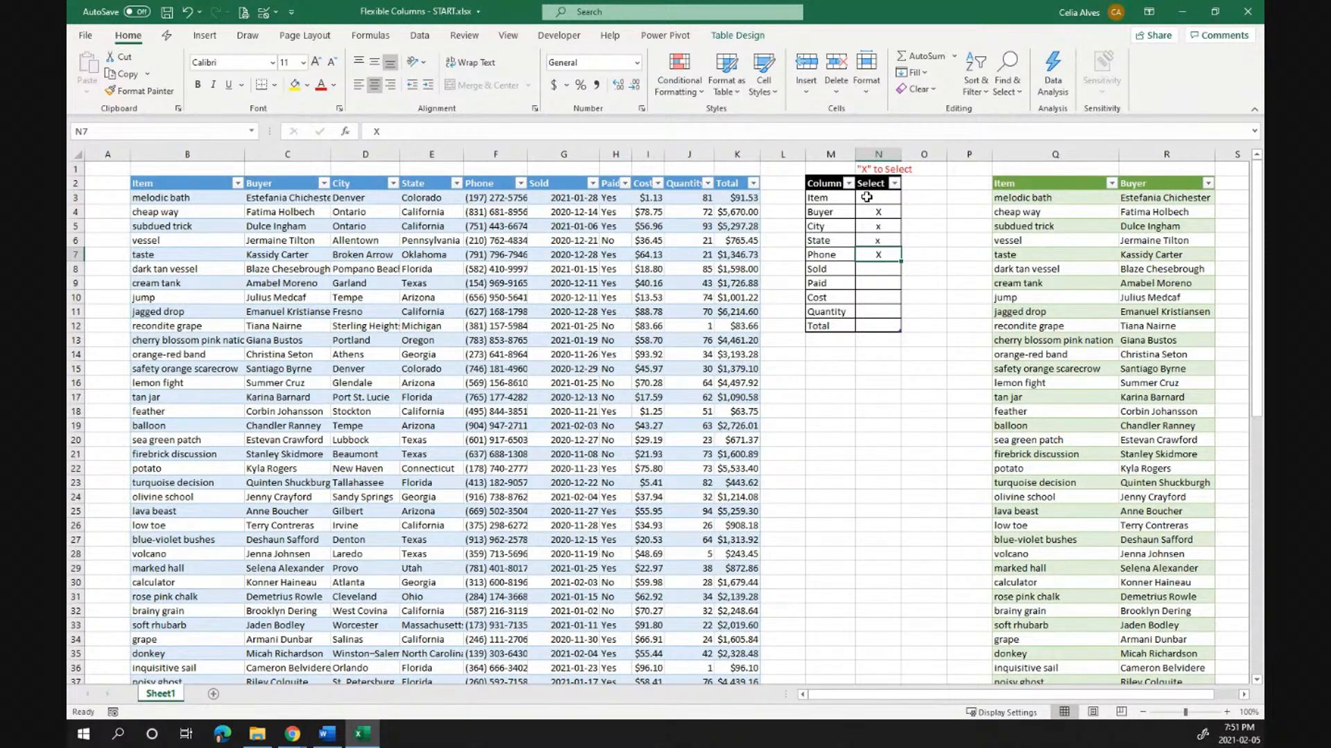
Narrow the blank columns O and P between the selection table and the green report table
{"action": "mouse_move", "coordinate": [930, 151]}
{"action": "left_mouse_down"}
{"action": "mouse_move", "coordinate": [963, 154]}
{"action": "mouse_move", "coordinate": [923, 160]}
{"action": "left_mouse_up"}
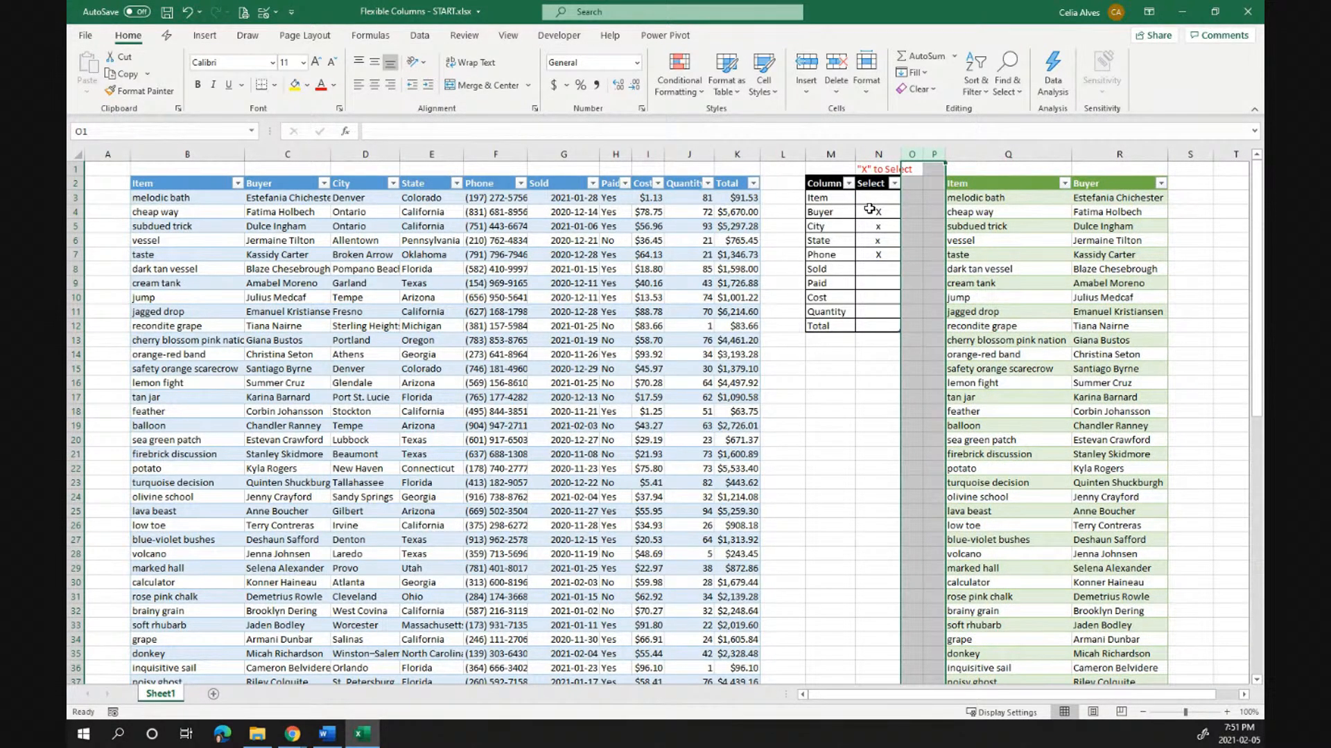
{"action": "left_click", "coordinate": [1000, 214]}
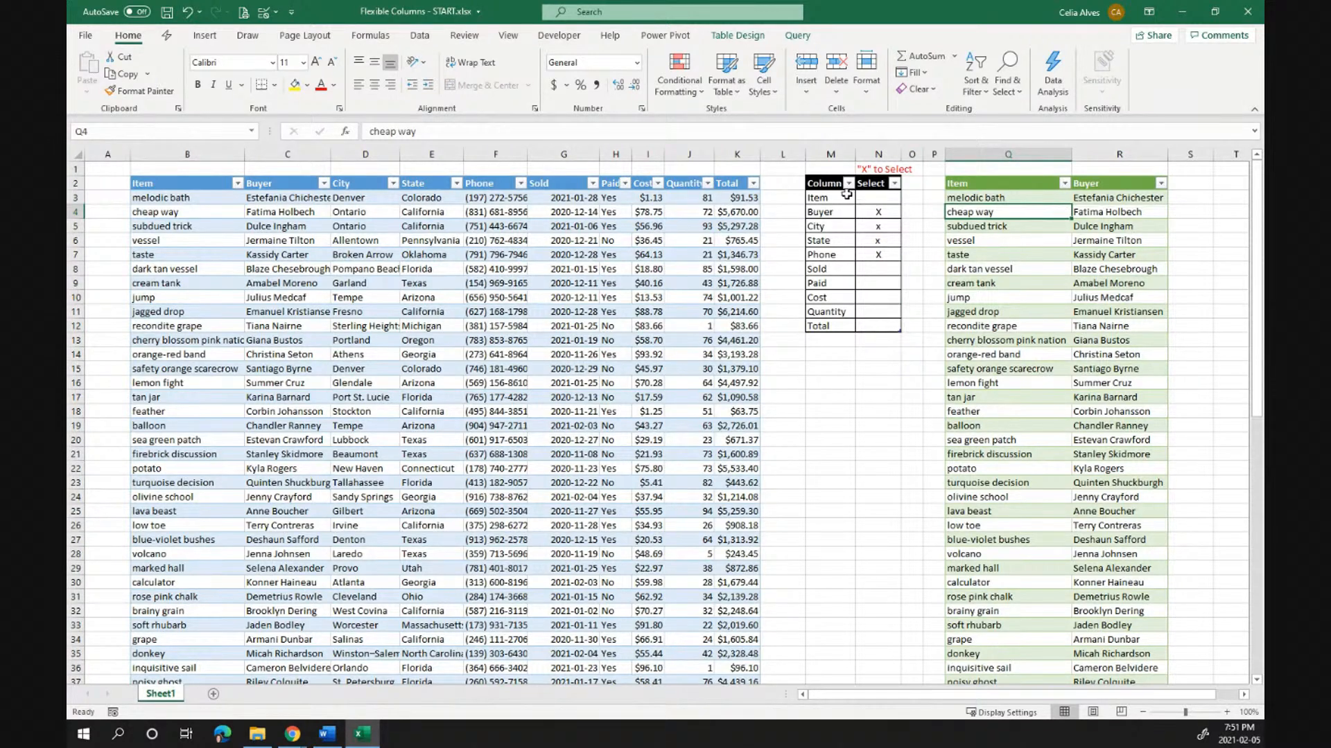
{"action": "left_click_drag", "start_coordinate": [849, 197], "coordinate": [879, 321]}
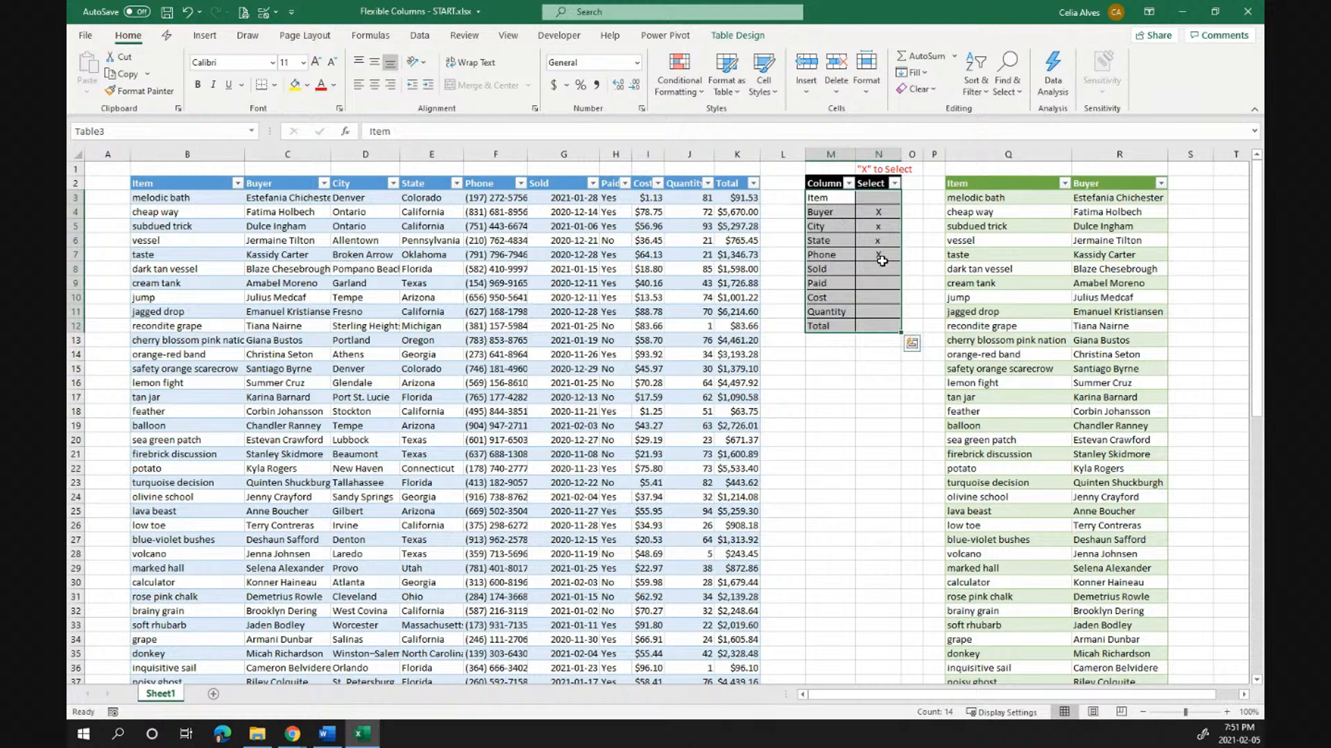
{"action": "left_click", "coordinate": [1026, 200]}
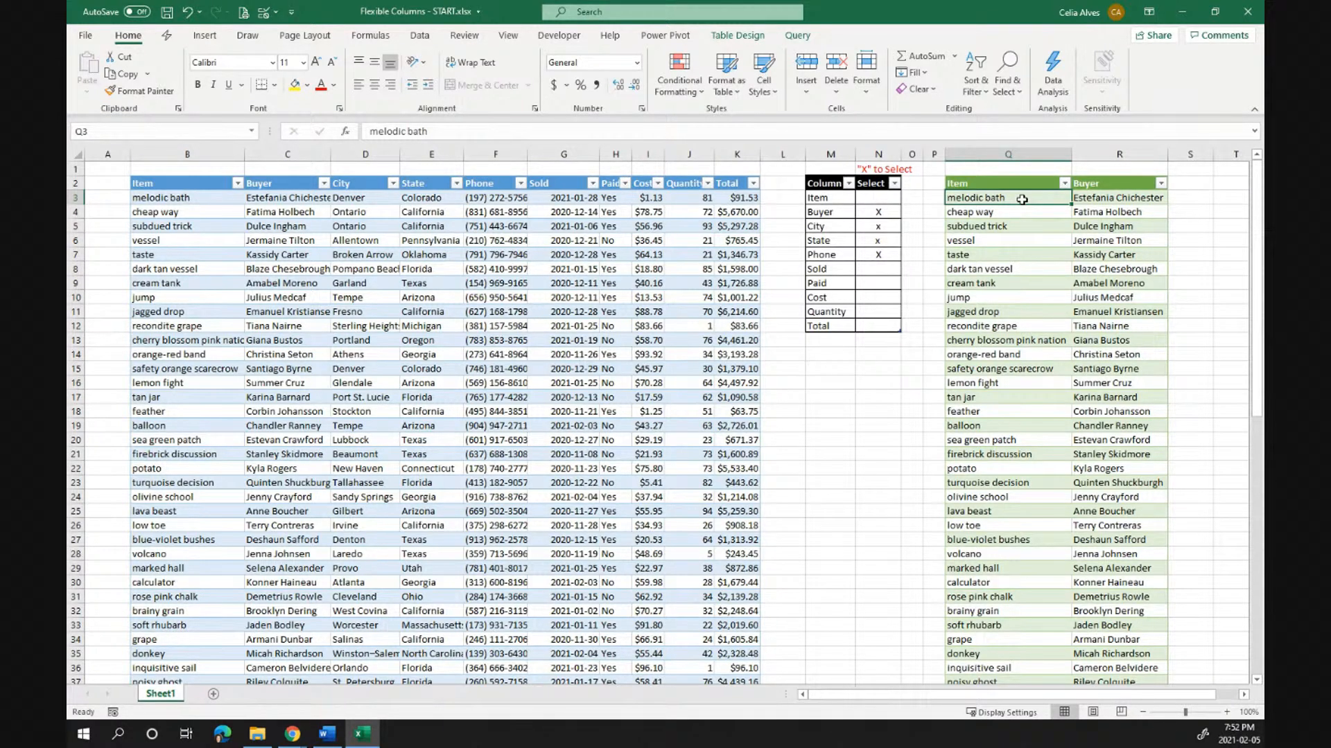
Load the Column/Select selection table into Power Query as a new query
{"action": "left_click_drag", "start_coordinate": [830, 183], "coordinate": [885, 322]}
{"action": "left_click", "coordinate": [885, 254]}
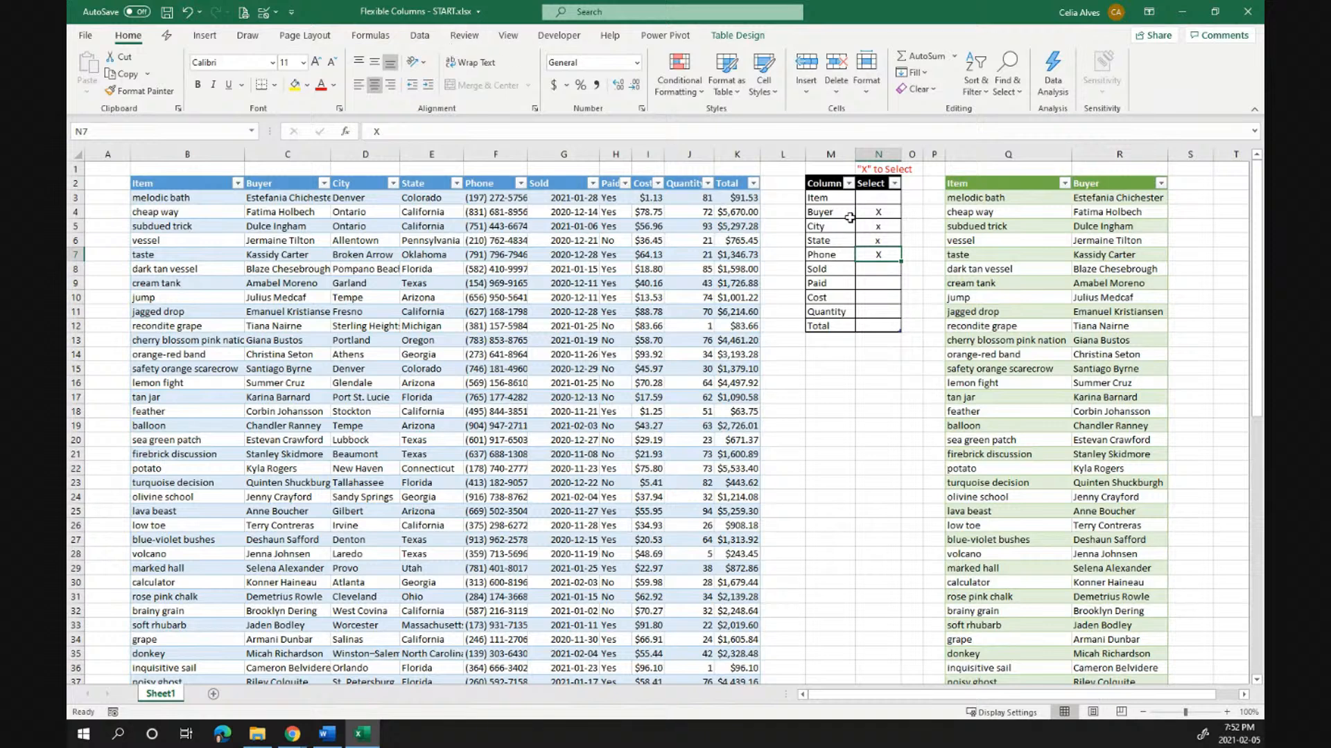
{"action": "left_click", "coordinate": [835, 240]}
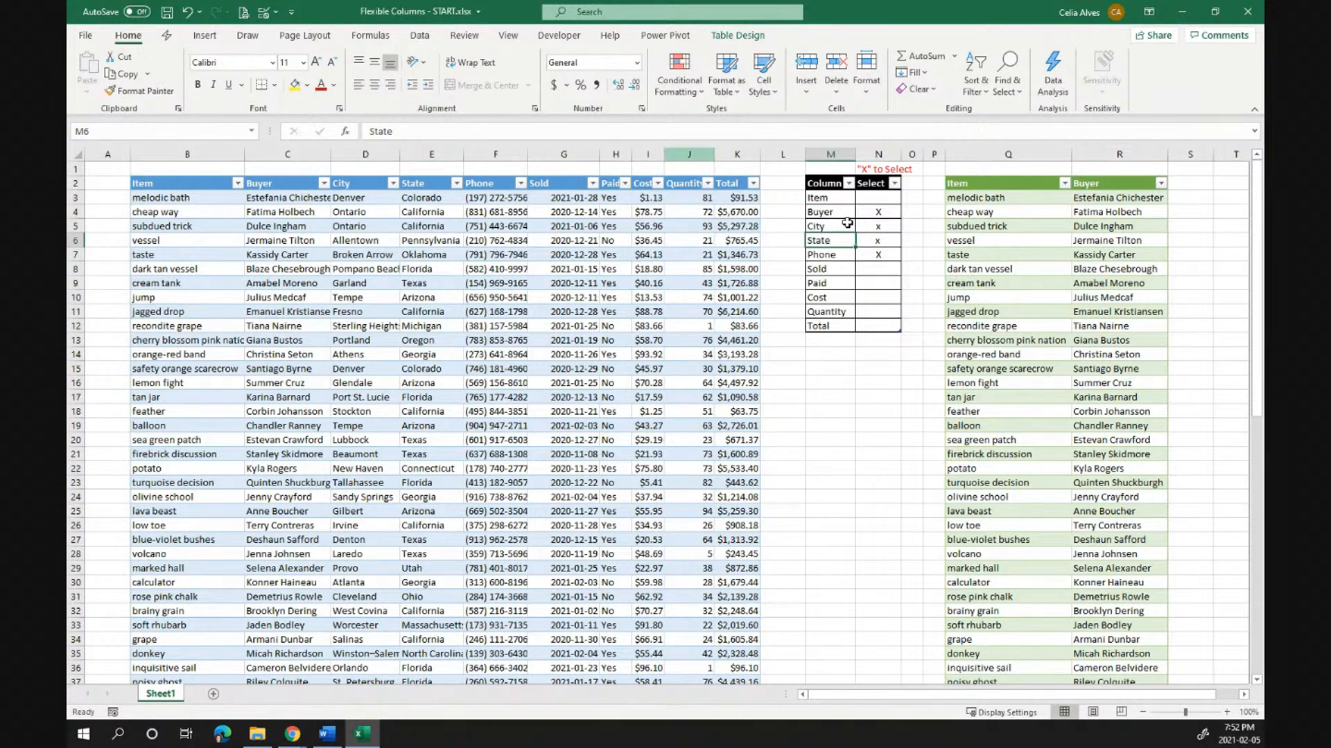
{"action": "left_click", "coordinate": [416, 38]}
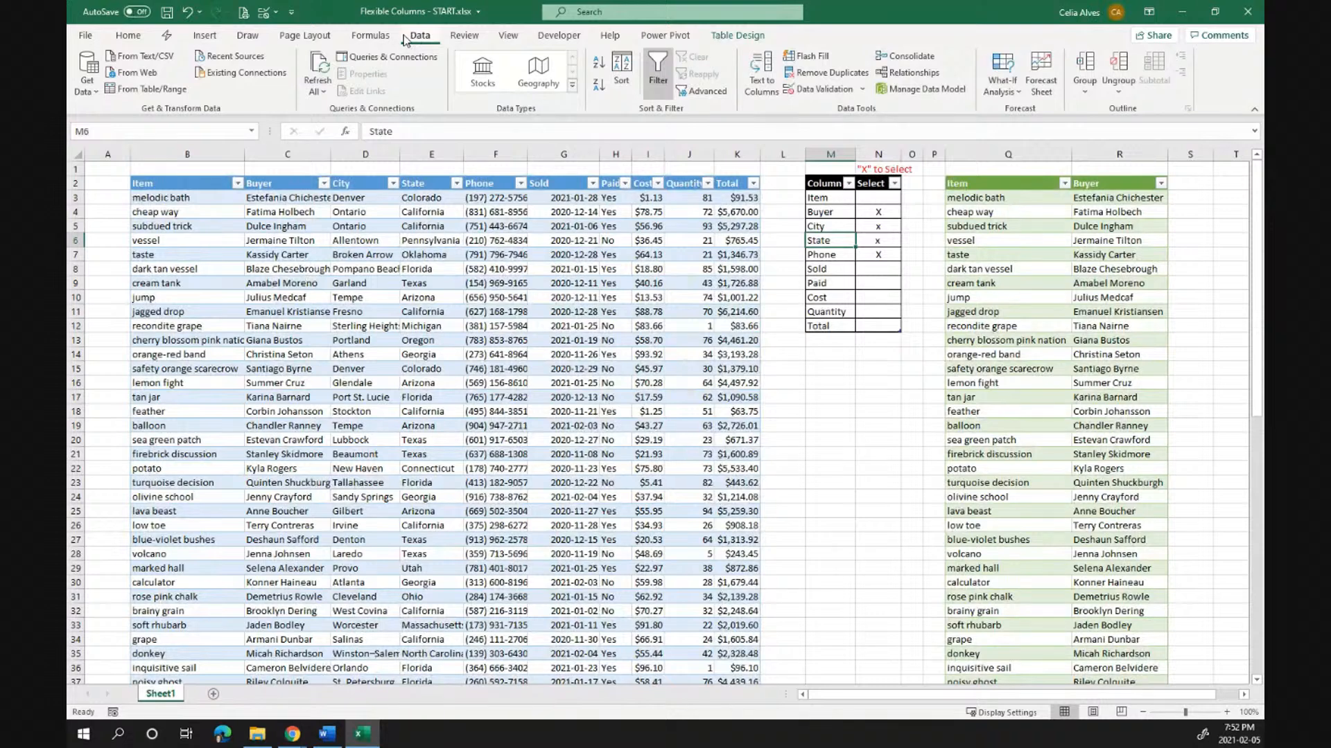
{"action": "left_click", "coordinate": [113, 91]}
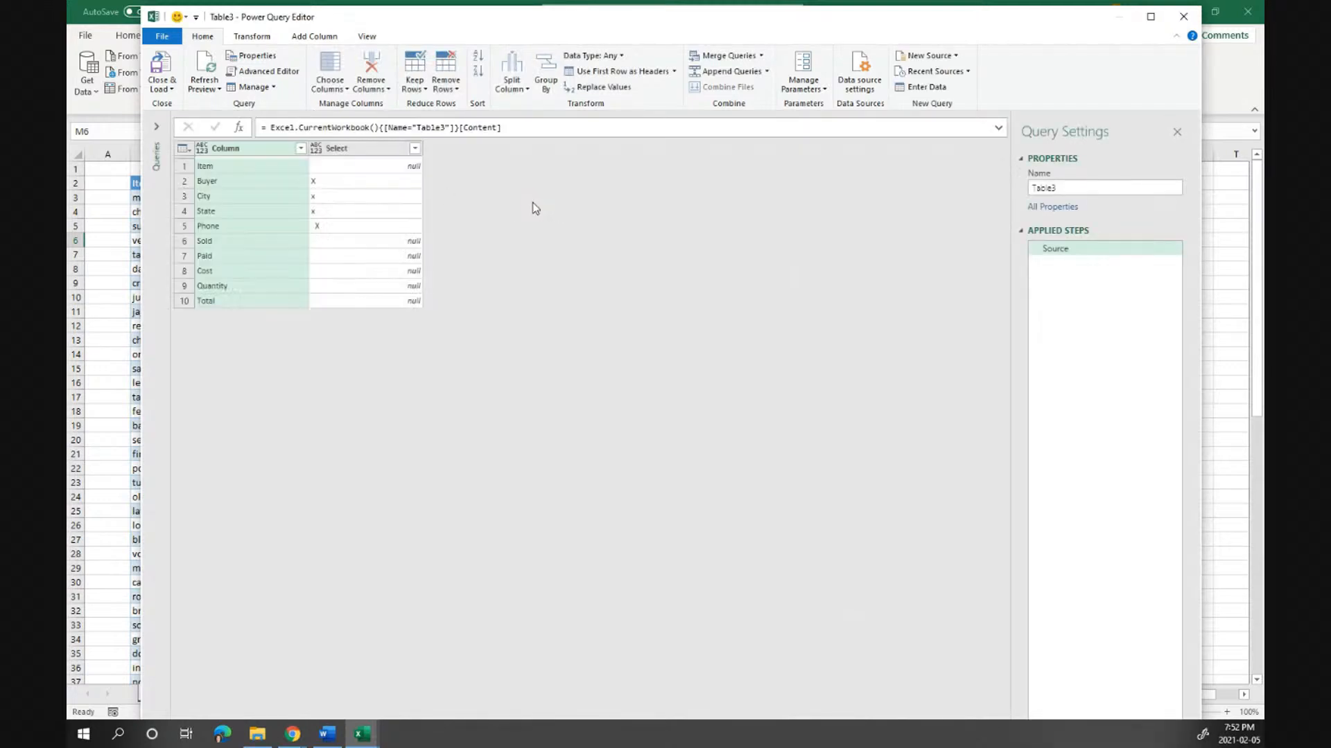
Rename the new selection table query as SelectedColumns
{"action": "double_click", "coordinate": [1061, 188]}
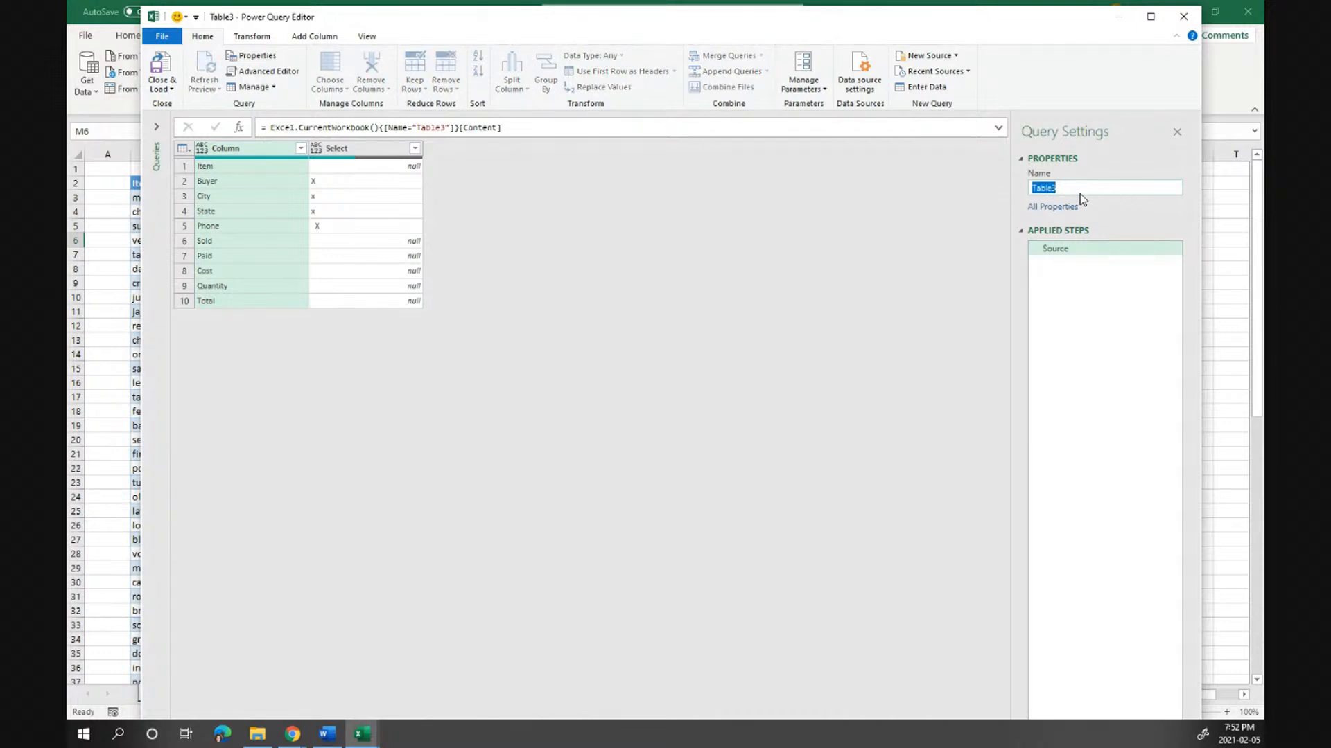
{"action": "type", "text": "SelectedColumns"}
{"action": "left_click", "coordinate": [1046, 294]}
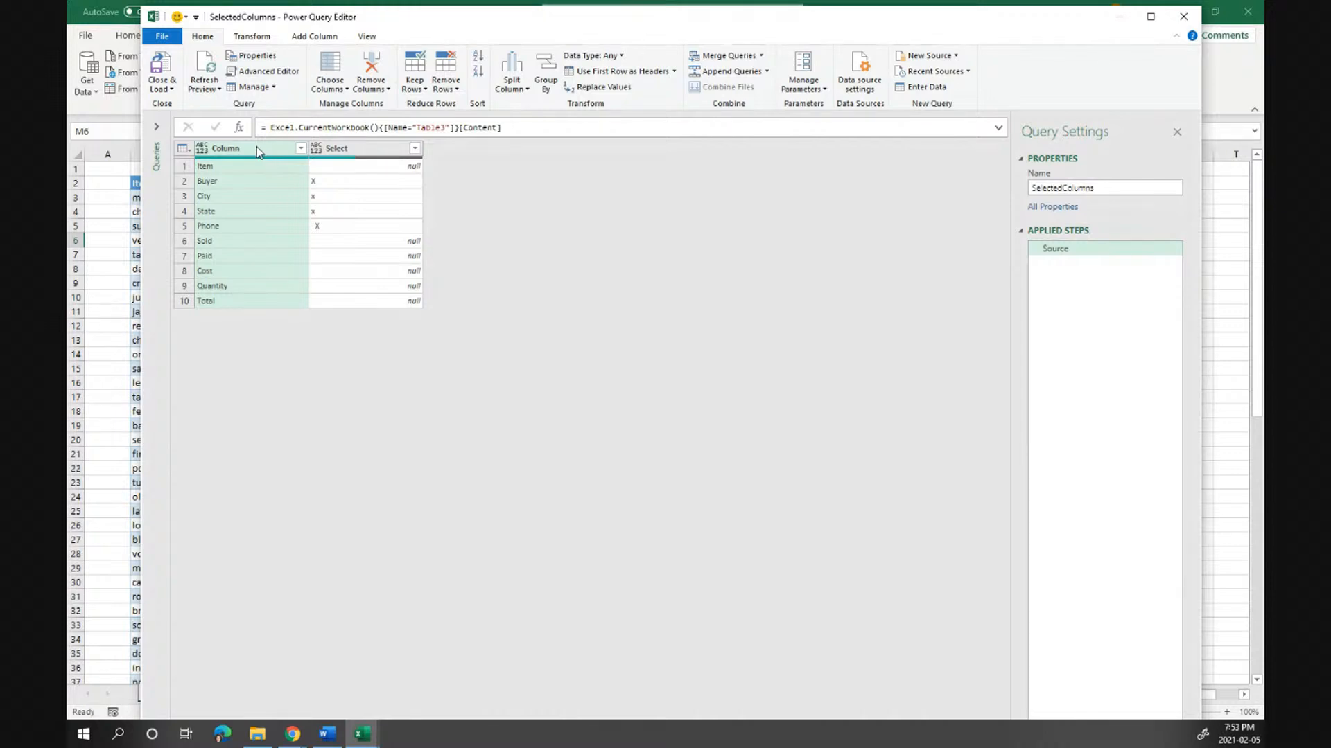
Set the data type of both the Column and Select columns to Text
{"action": "left_click", "coordinate": [203, 149]}
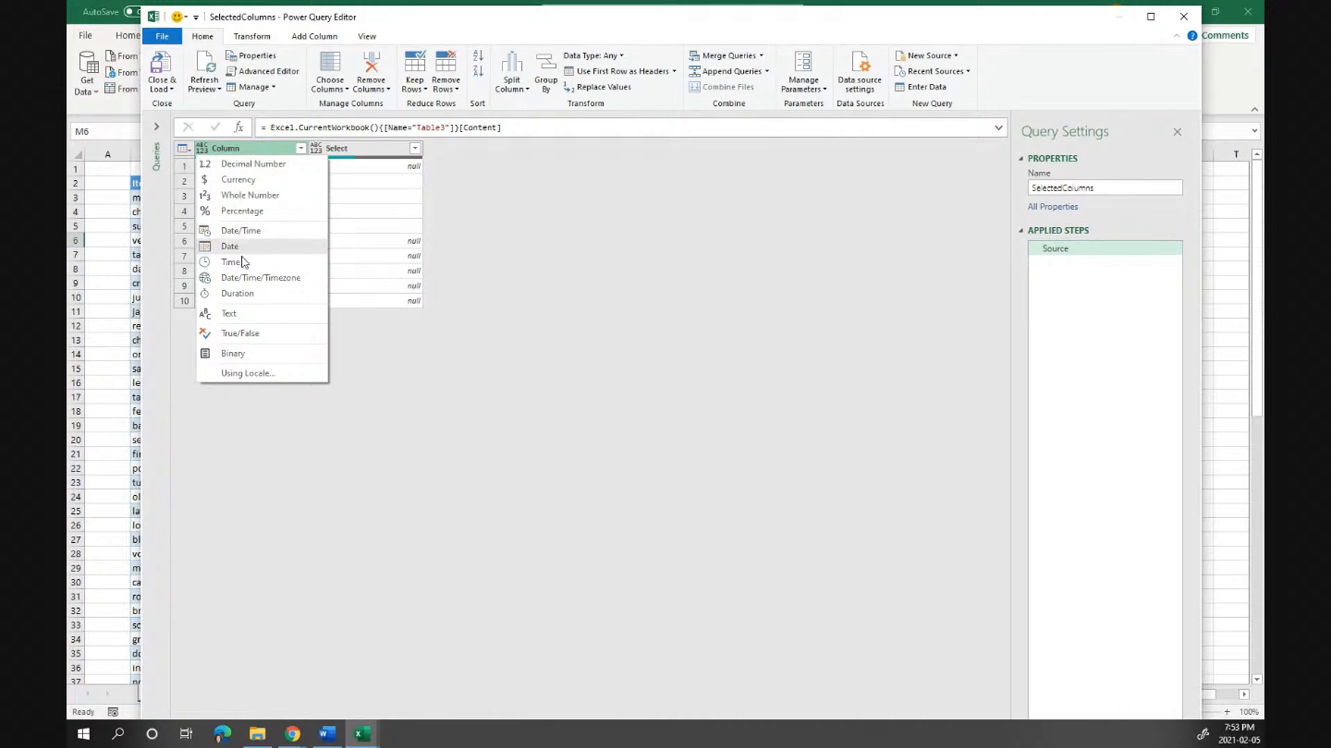
{"action": "left_click", "coordinate": [242, 313]}
{"action": "left_click", "coordinate": [330, 147]}
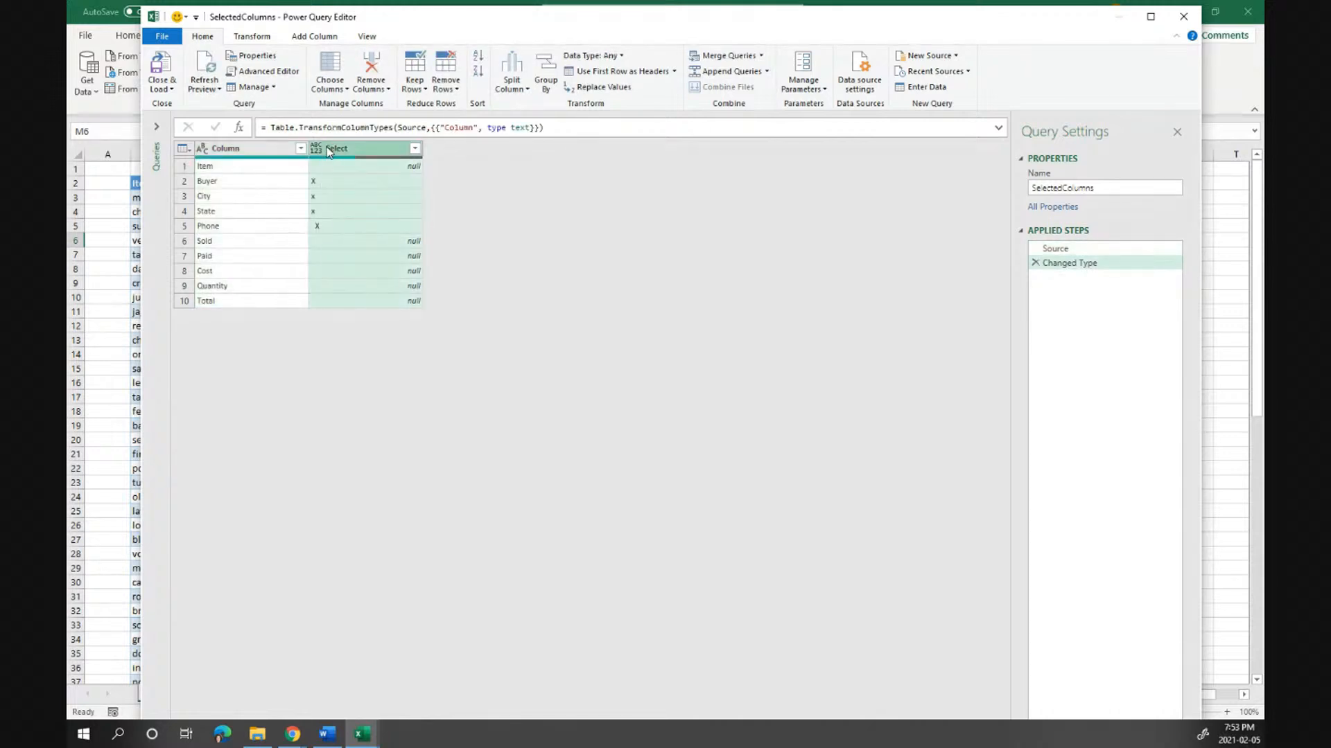
{"action": "left_click", "coordinate": [316, 149]}
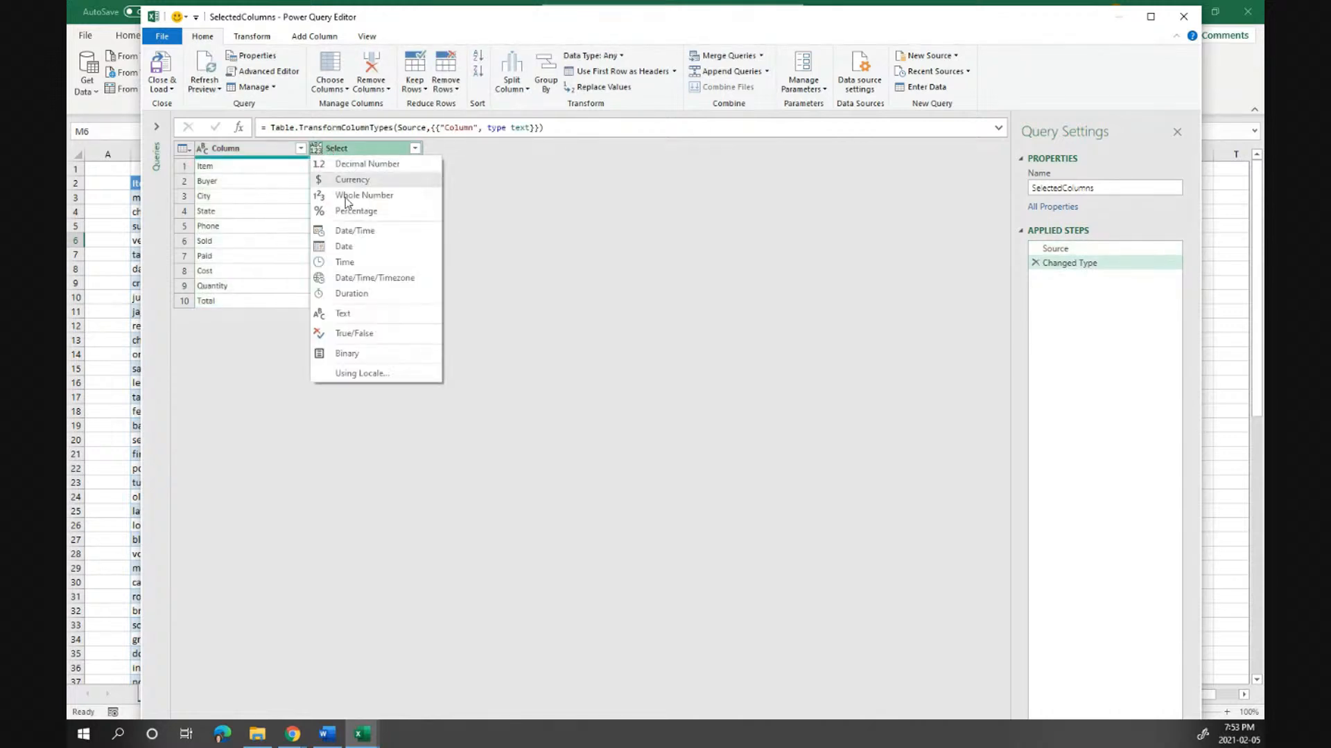
{"action": "left_click", "coordinate": [359, 313]}
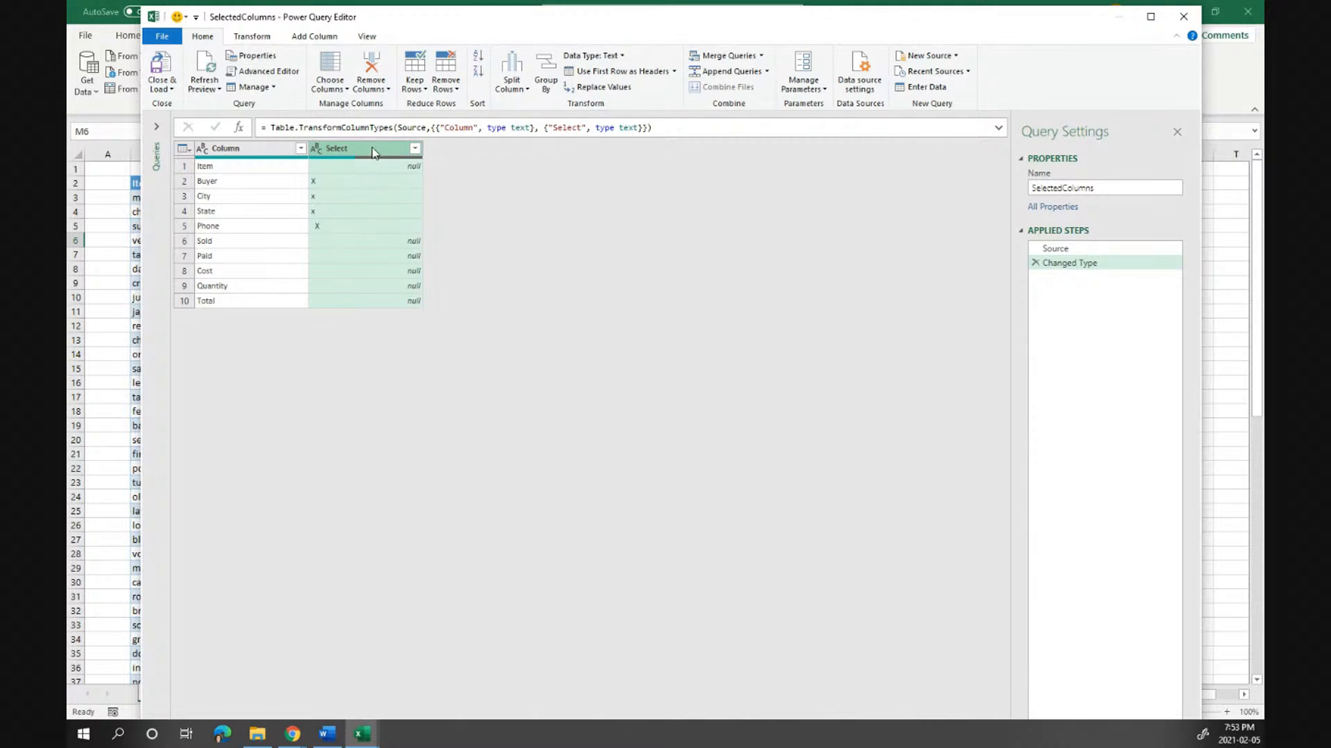
Check the distinct marks in the Select column, then trim its text and convert it to uppercase
{"action": "left_click", "coordinate": [414, 149]}
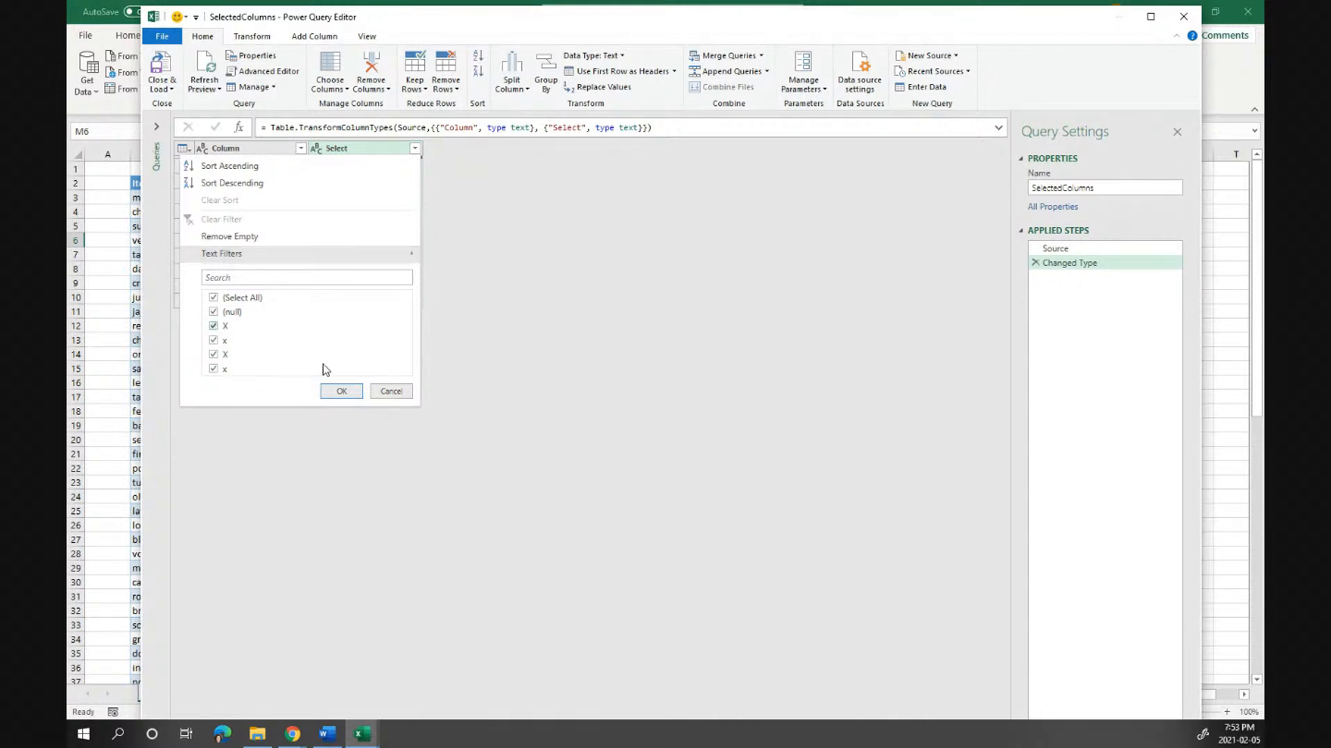
{"action": "left_click", "coordinate": [390, 393]}
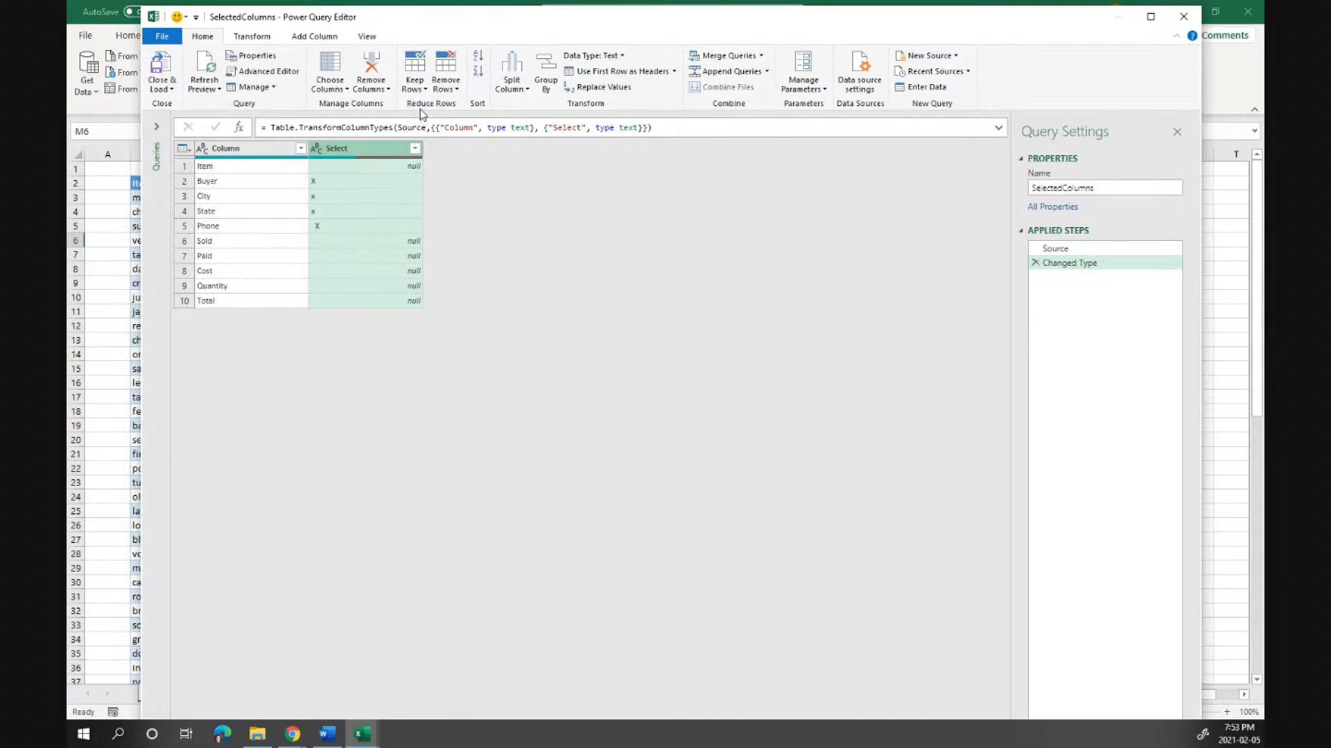
{"action": "left_click", "coordinate": [266, 35]}
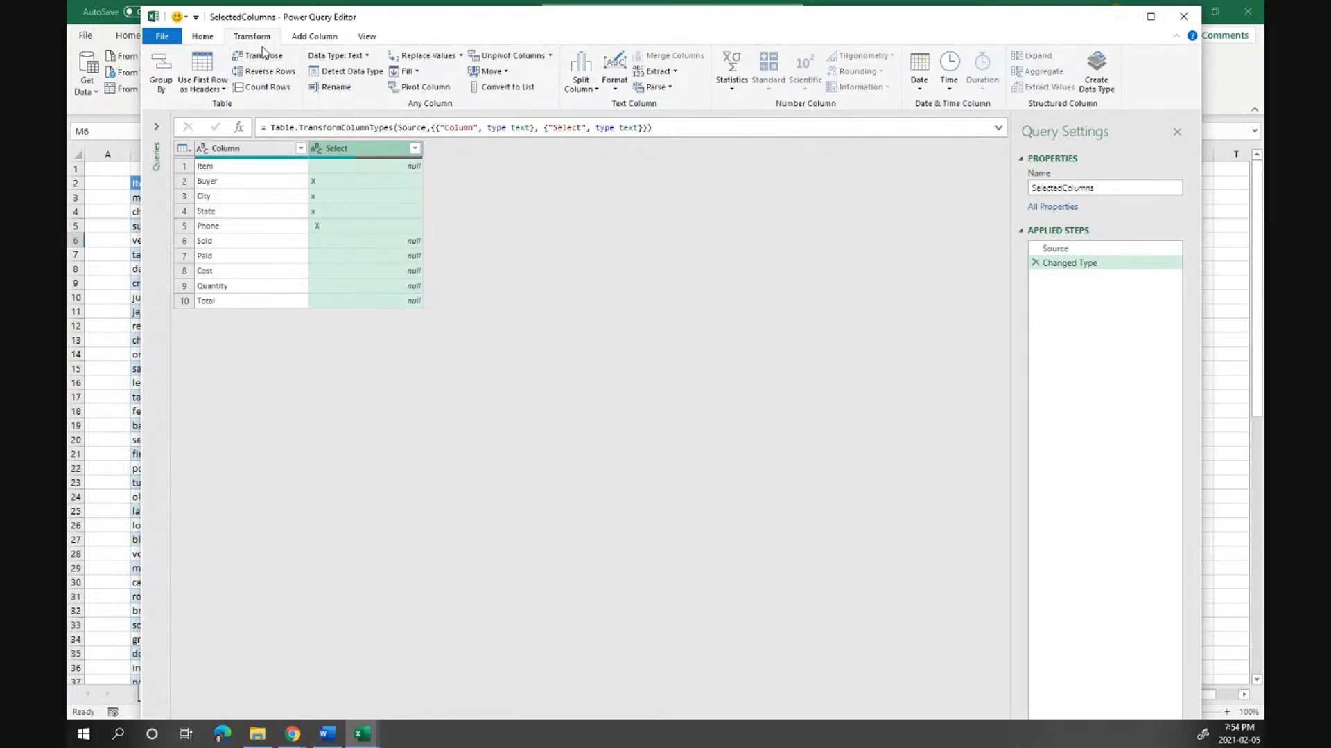
{"action": "left_click", "coordinate": [615, 86]}
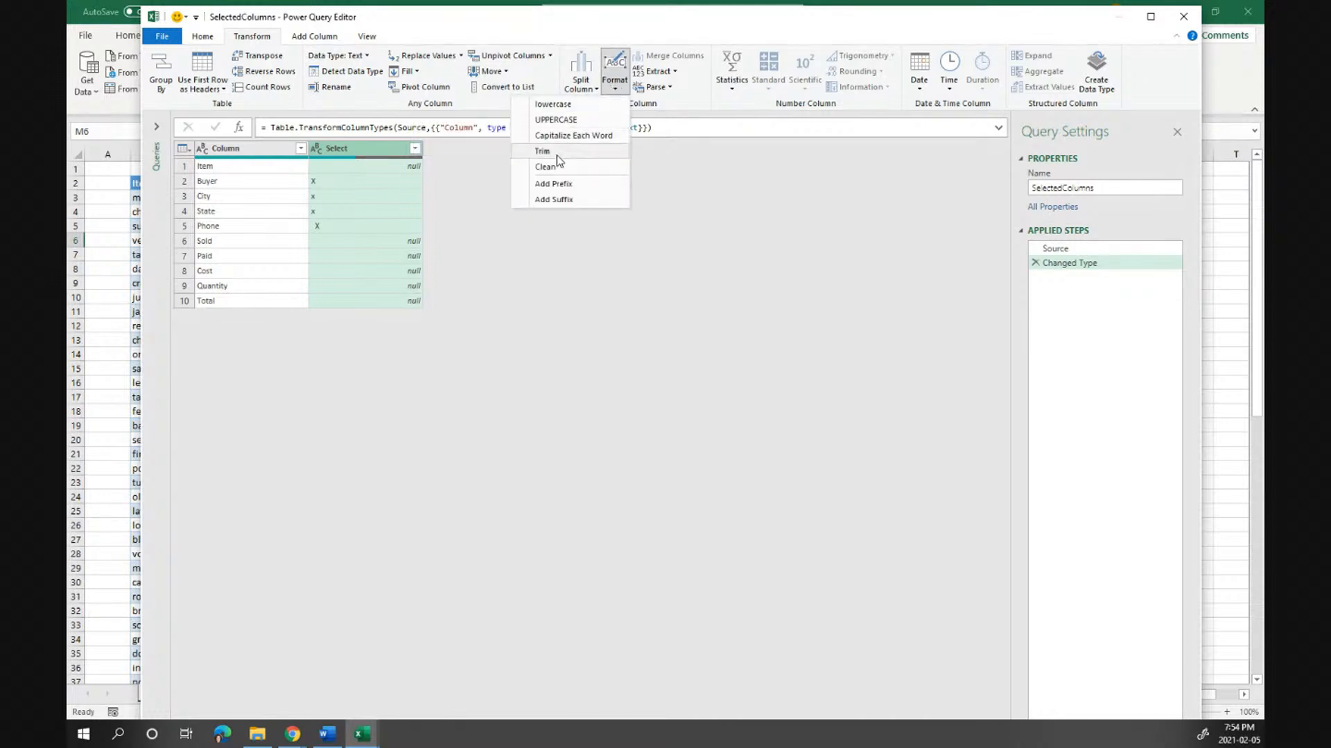
{"action": "left_click", "coordinate": [557, 154]}
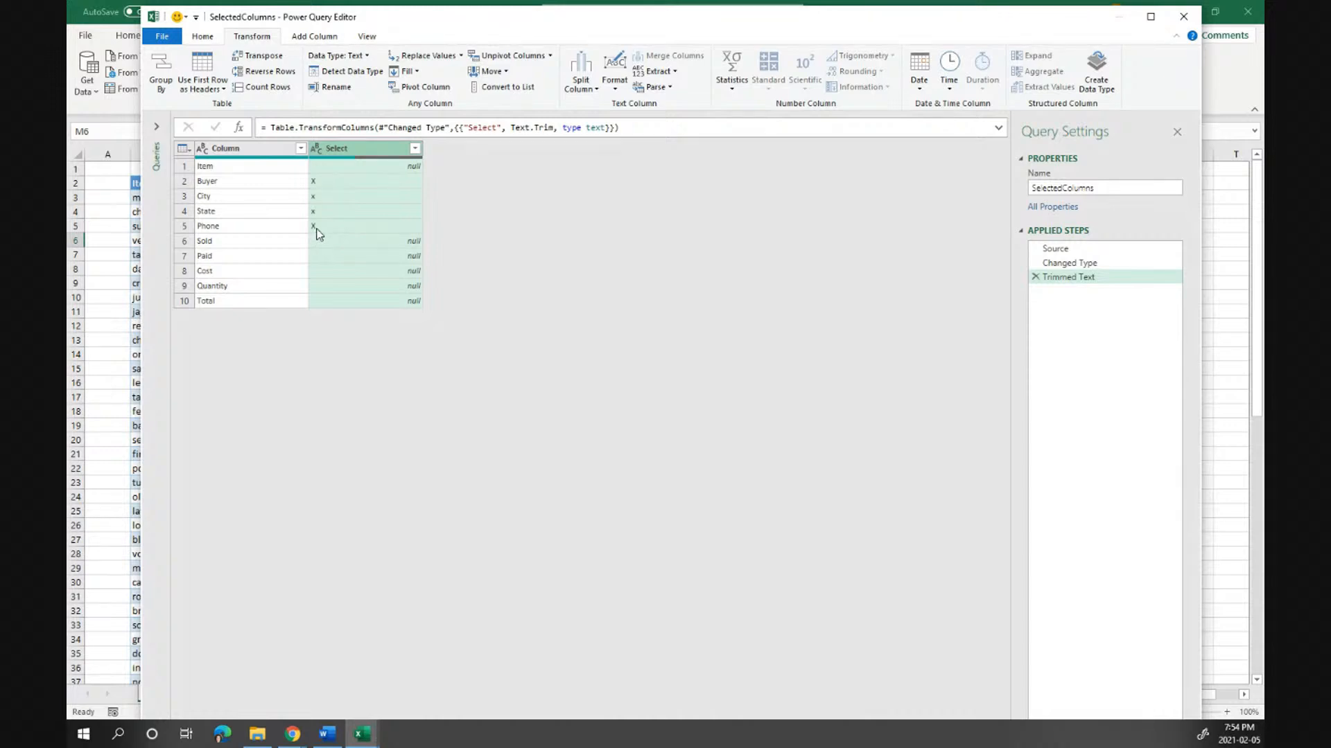
{"action": "left_click", "coordinate": [619, 78]}
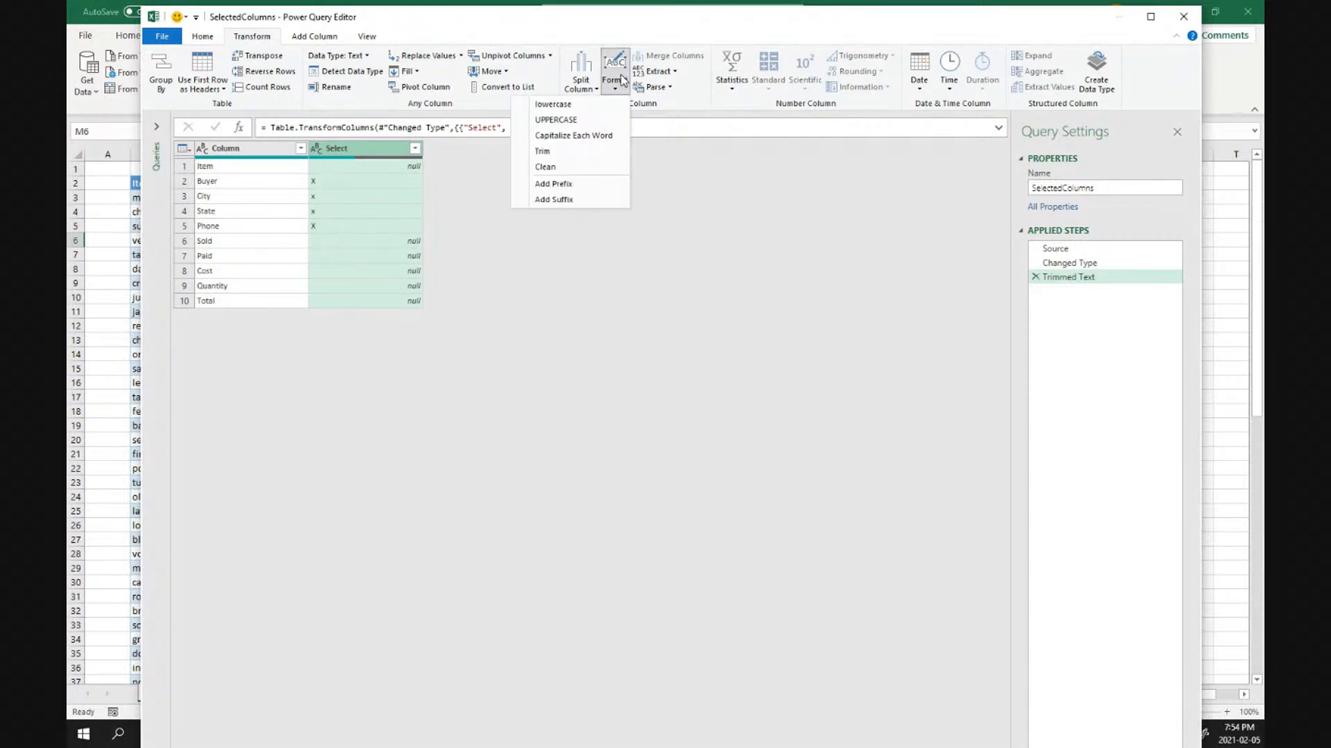
{"action": "left_click", "coordinate": [573, 121]}
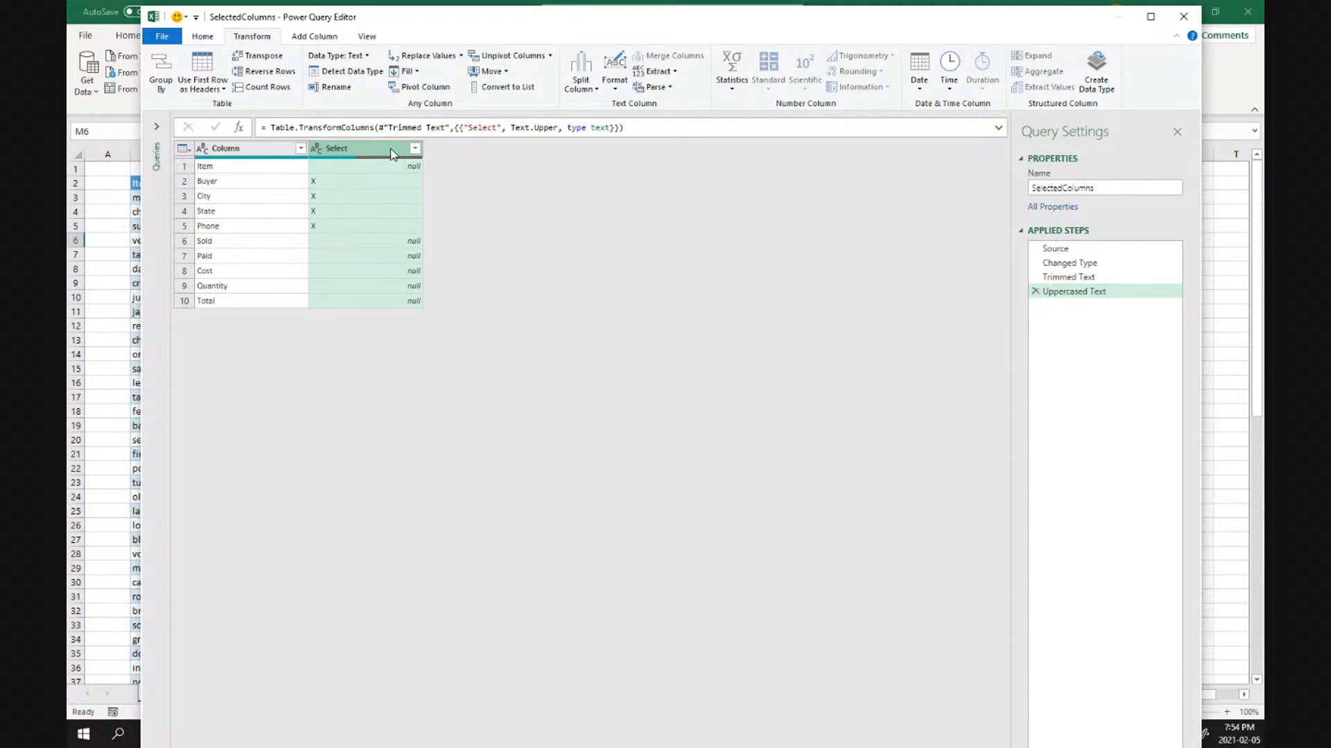
Filter the Select column to exclude null and keep only the rows marked X
{"action": "left_click", "coordinate": [415, 149]}
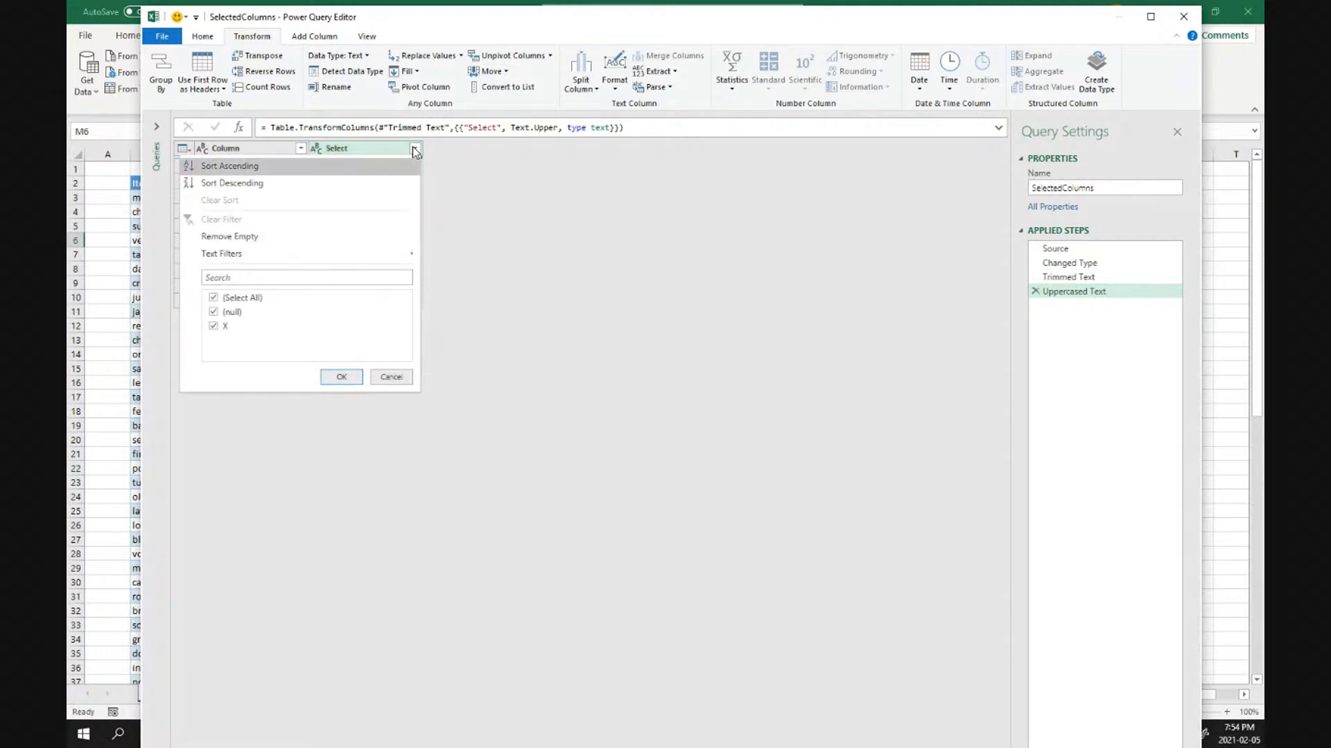
{"action": "left_click", "coordinate": [214, 314]}
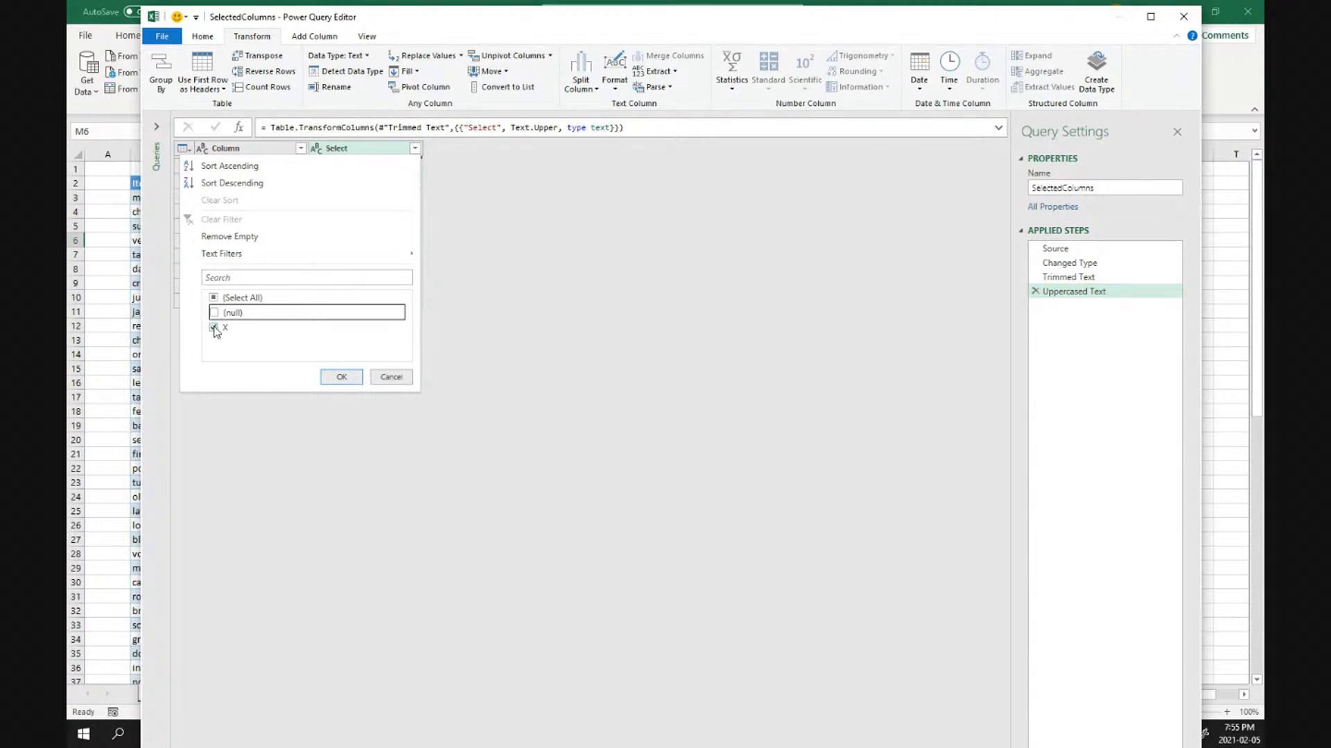
{"action": "left_click", "coordinate": [341, 377]}
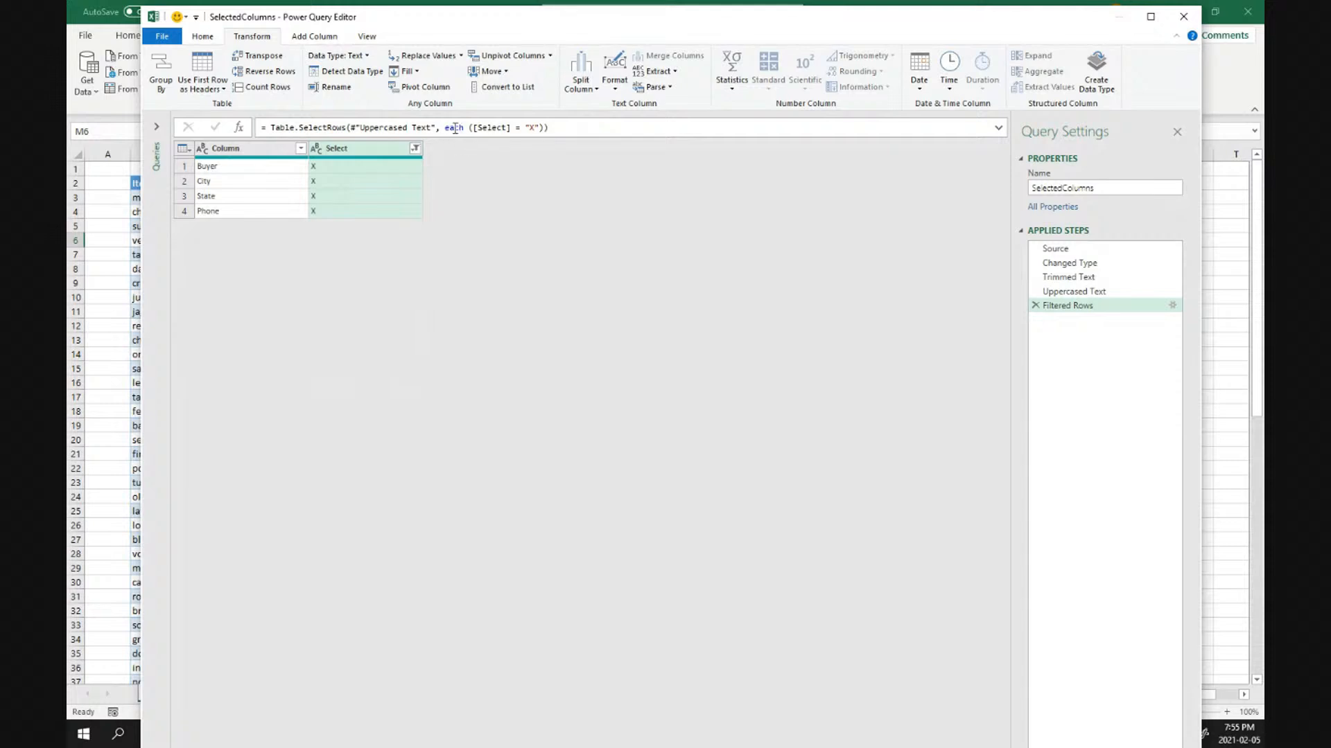
{"action": "left_click", "coordinate": [263, 130]}
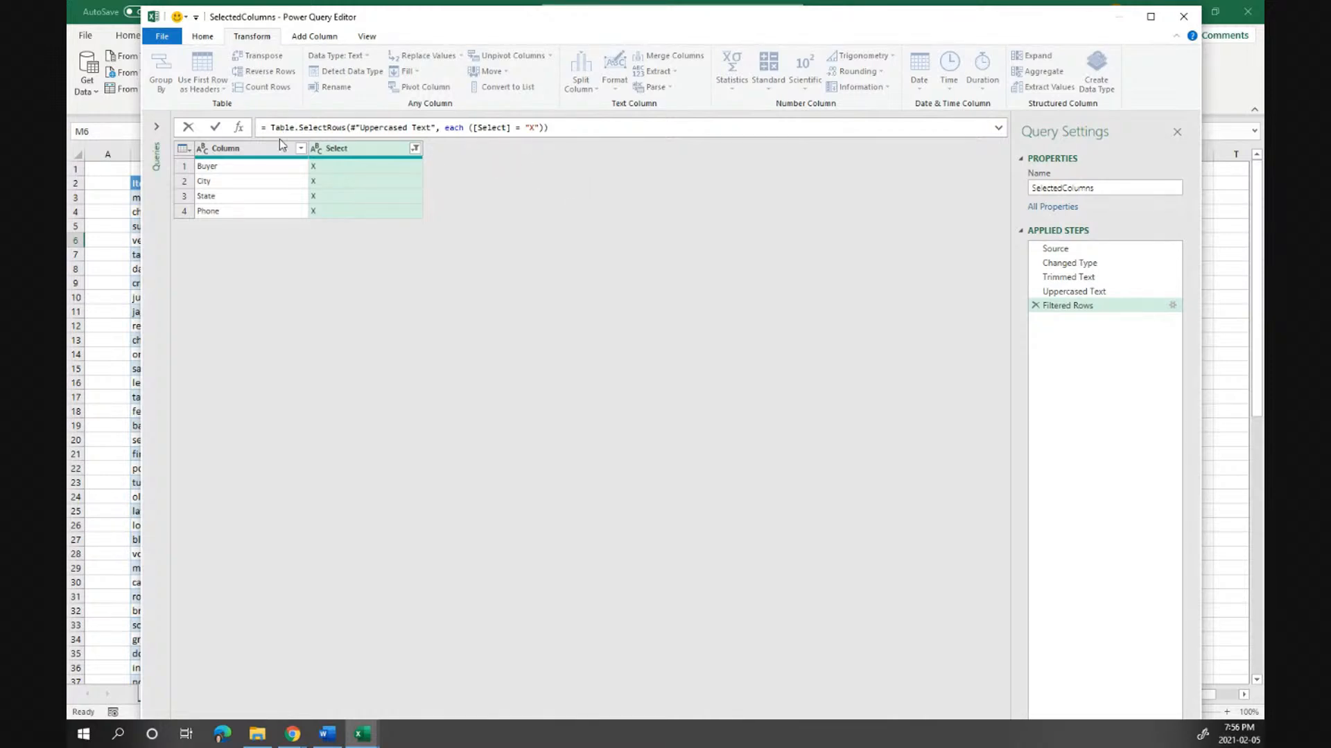
Remove every column except Column and convert it to a list
{"action": "left_click", "coordinate": [223, 150]}
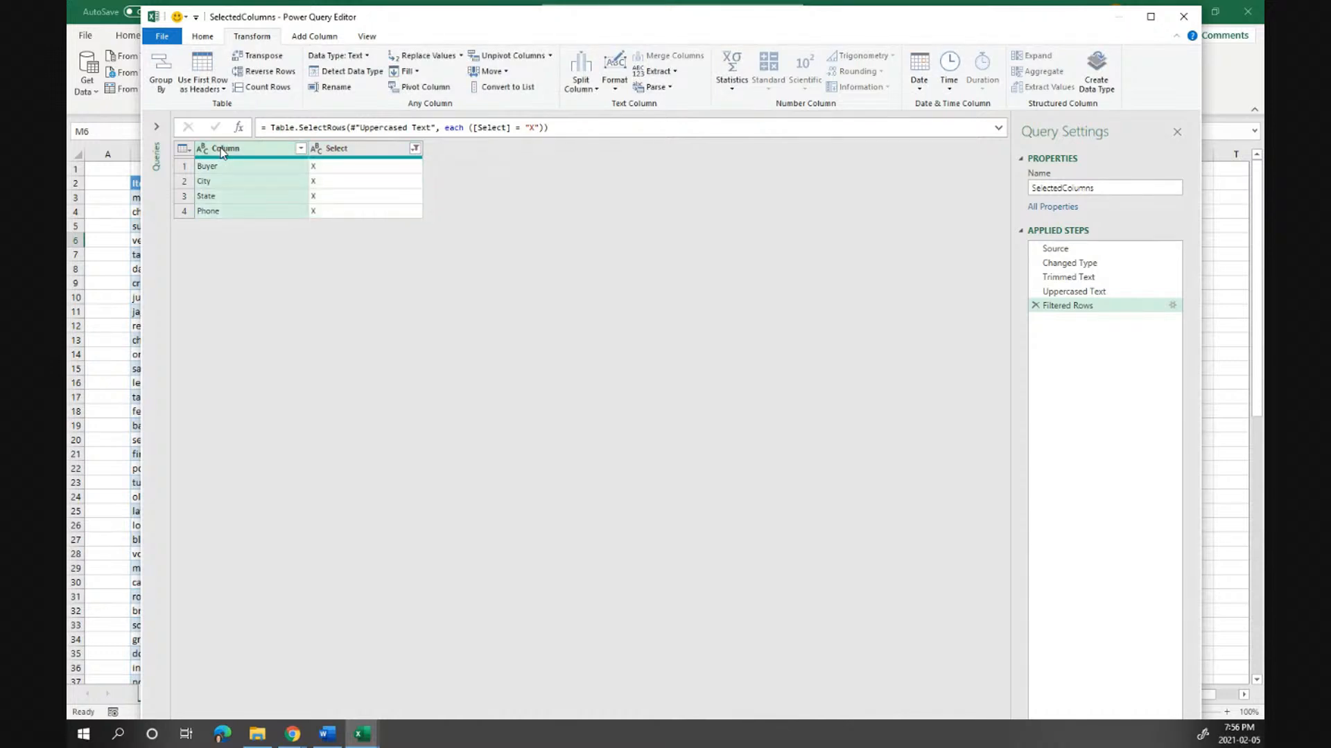
{"action": "right_click", "coordinate": [220, 149]}
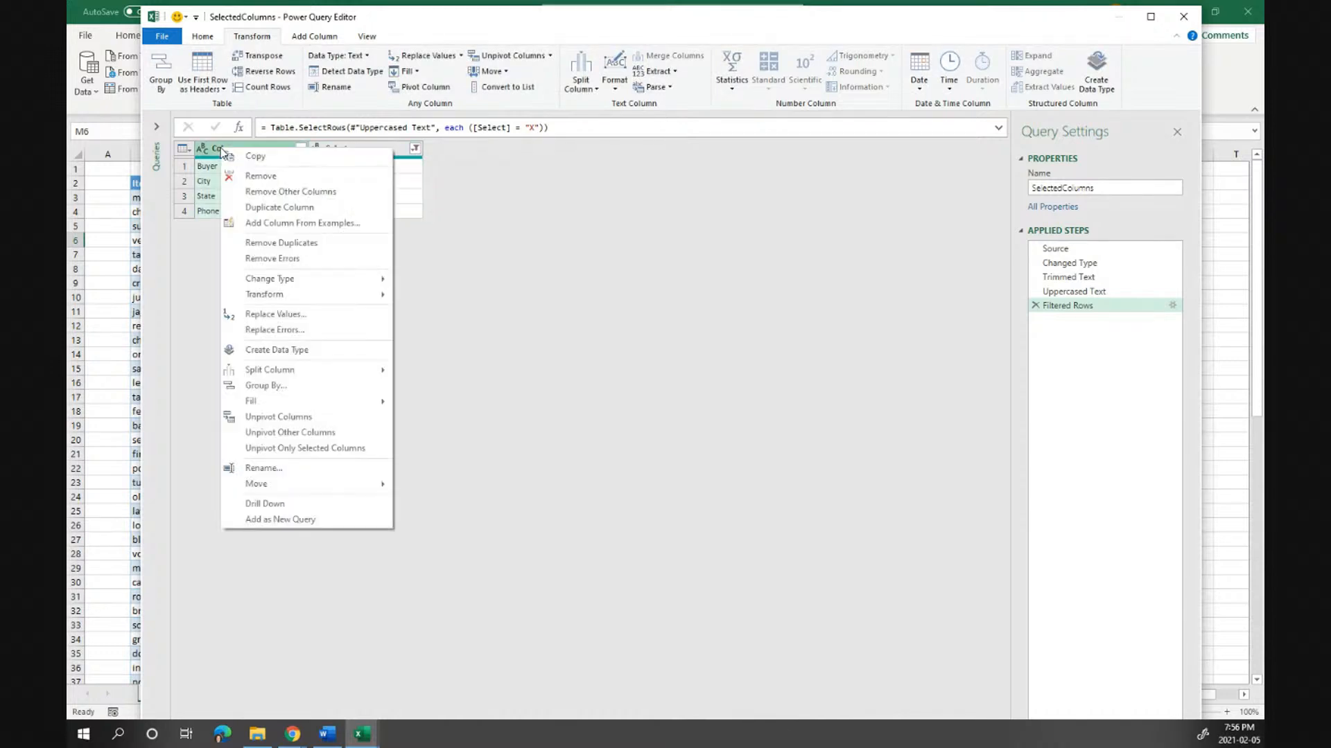
{"action": "left_click", "coordinate": [273, 192]}
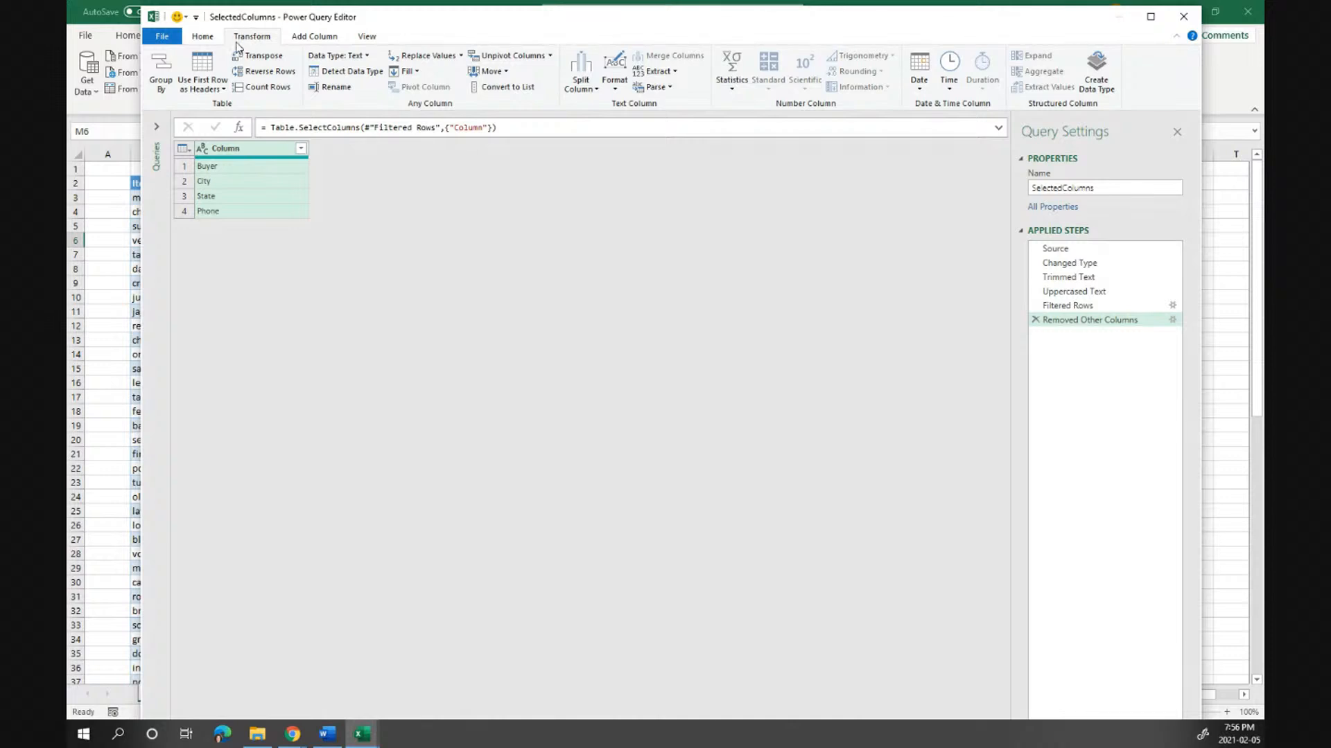
{"action": "left_click", "coordinate": [509, 89]}
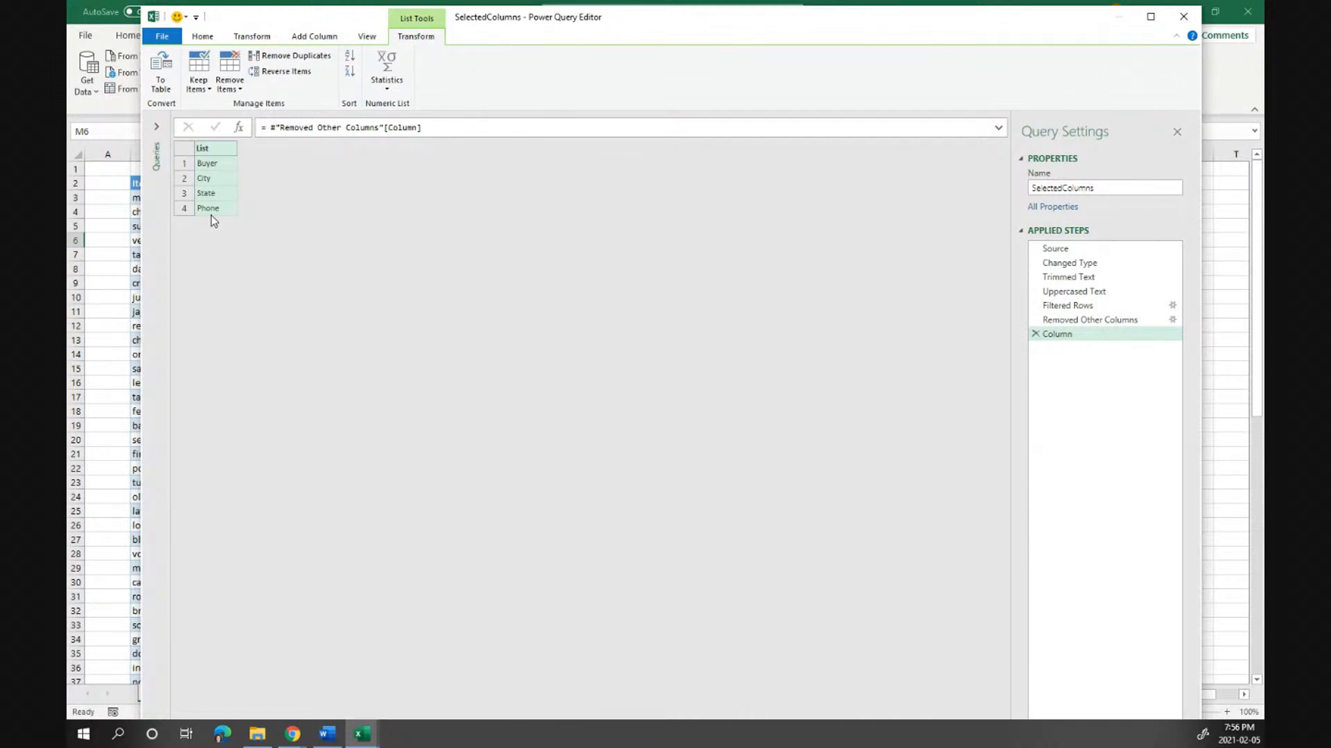
Load the SelectedColumns query to the workbook as a connection only
{"action": "left_click", "coordinate": [200, 42]}
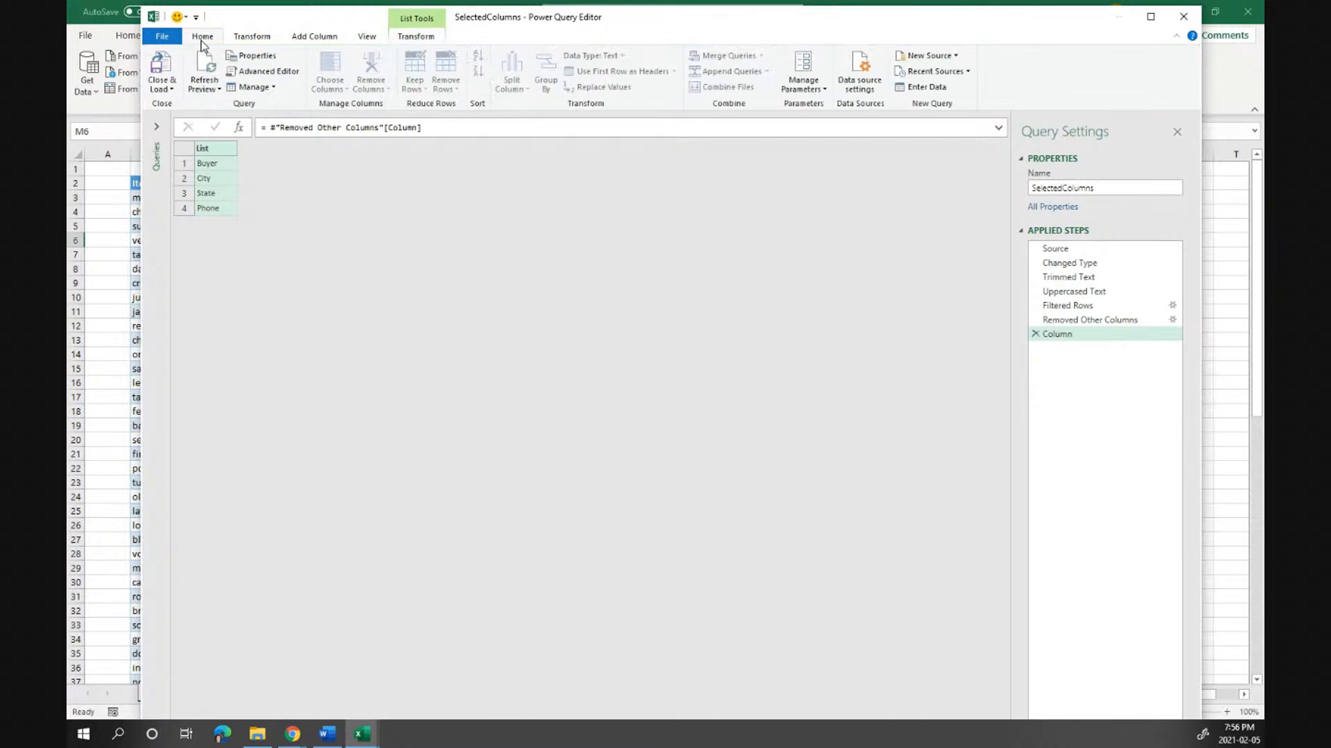
{"action": "left_click", "coordinate": [166, 88]}
{"action": "left_click", "coordinate": [158, 121]}
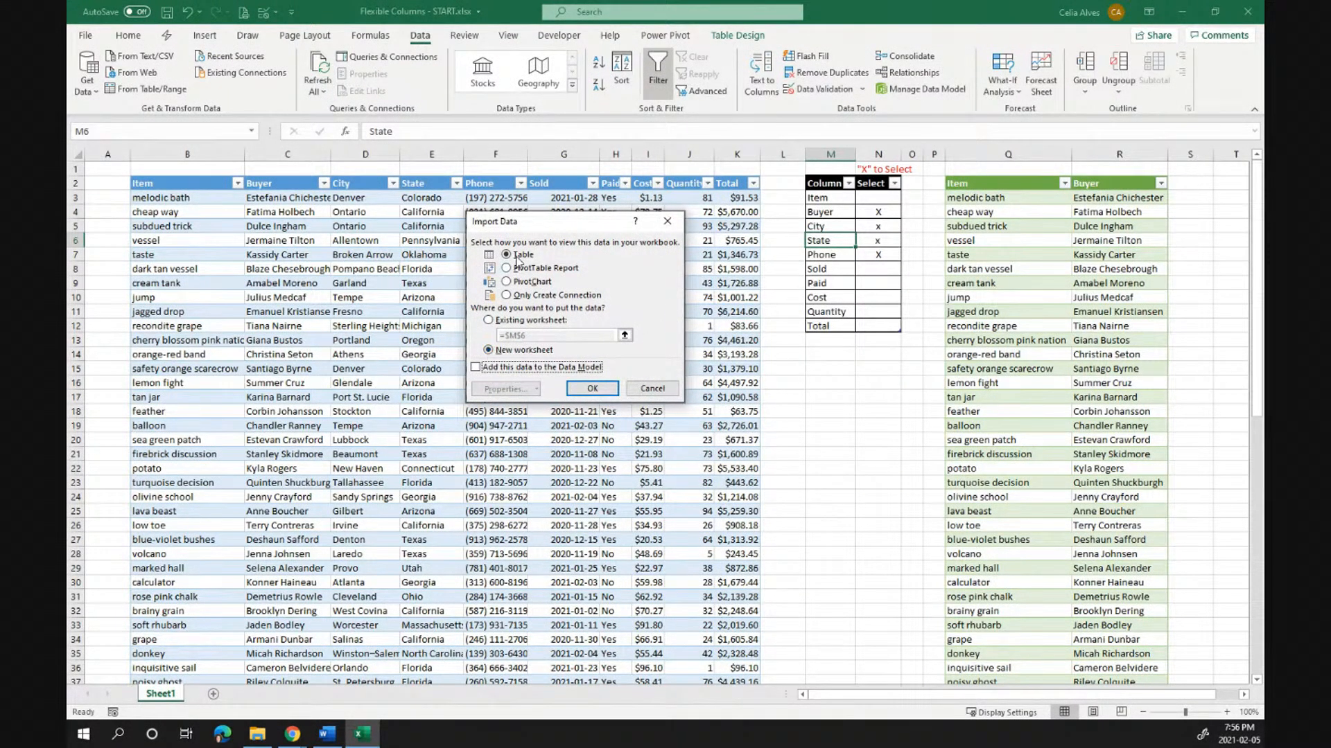
{"action": "left_click", "coordinate": [507, 296]}
{"action": "left_click", "coordinate": [594, 389]}
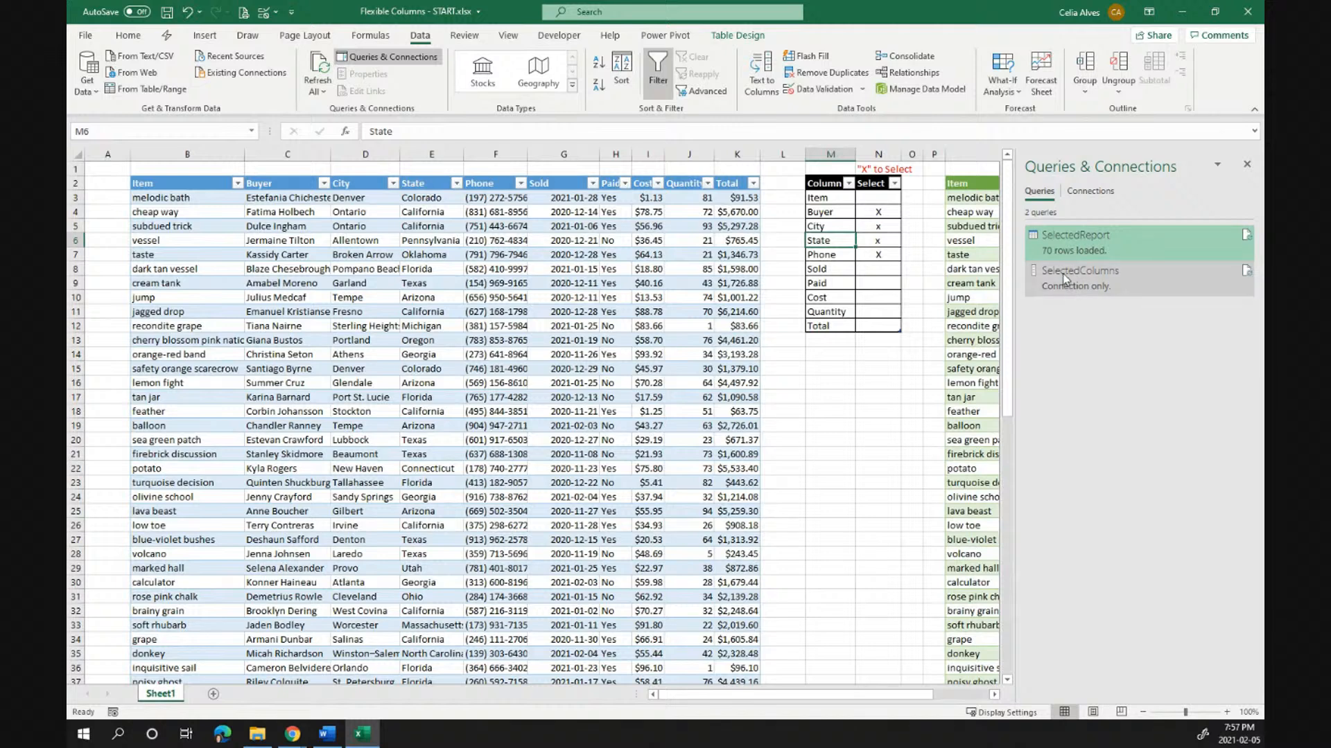
Open the SelectedReport query in a maximized Power Query Editor and review its Changed Type step
{"action": "mouse_move", "coordinate": [1075, 280]}
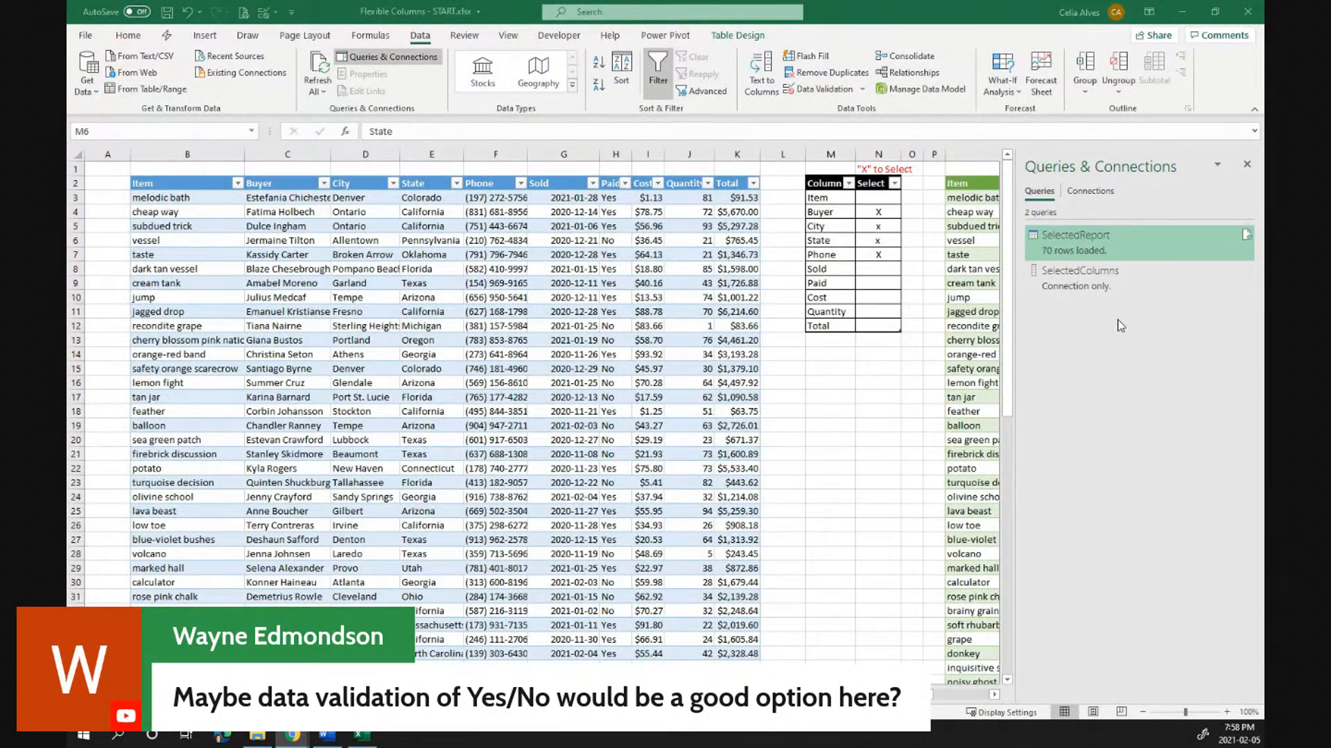
{"action": "left_click", "coordinate": [1076, 276]}
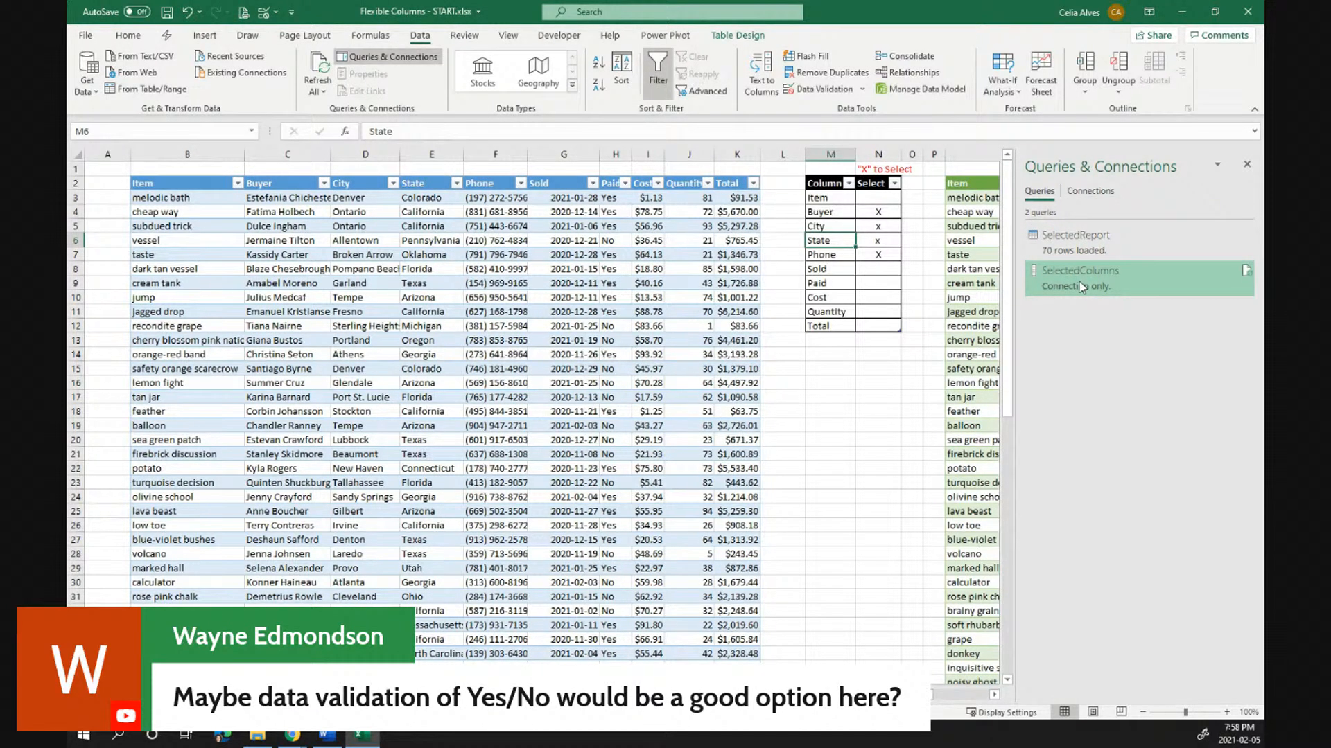
{"action": "left_click", "coordinate": [1078, 235]}
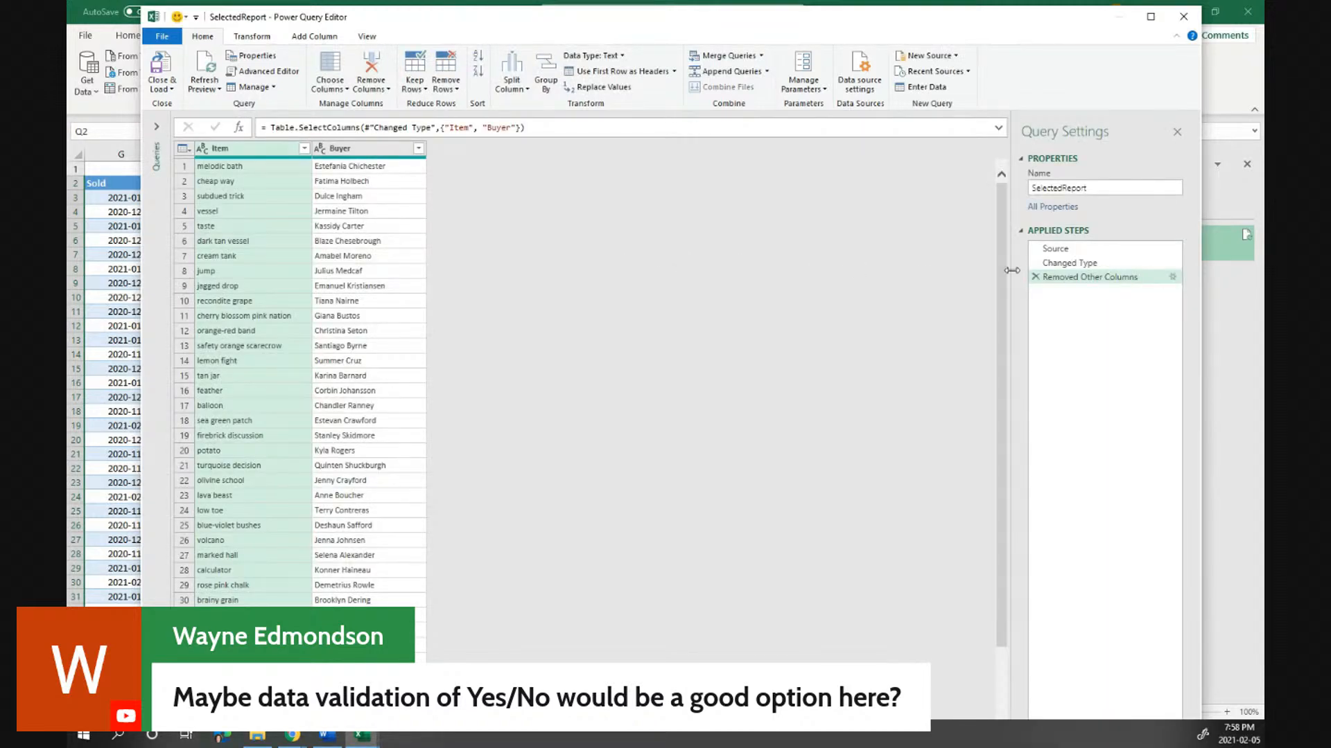
{"action": "left_click", "coordinate": [1065, 264]}
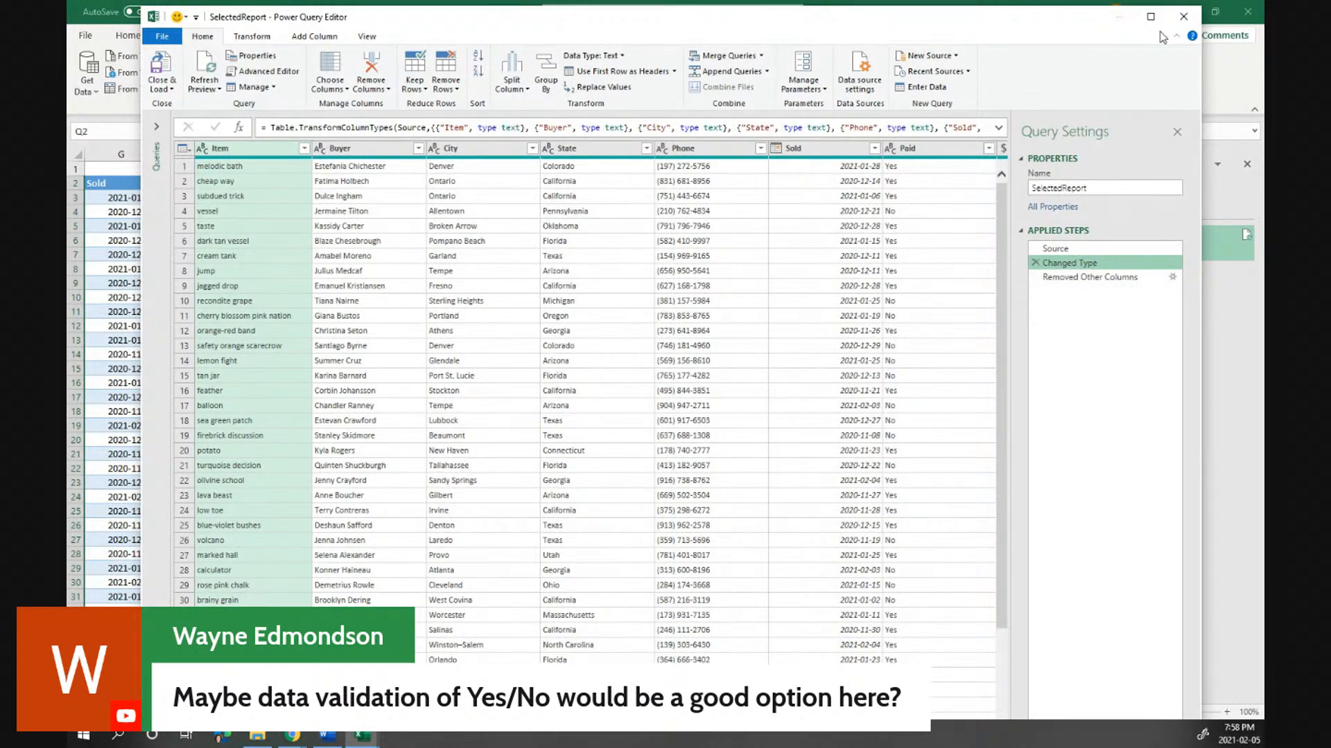
{"action": "left_click", "coordinate": [1150, 17]}
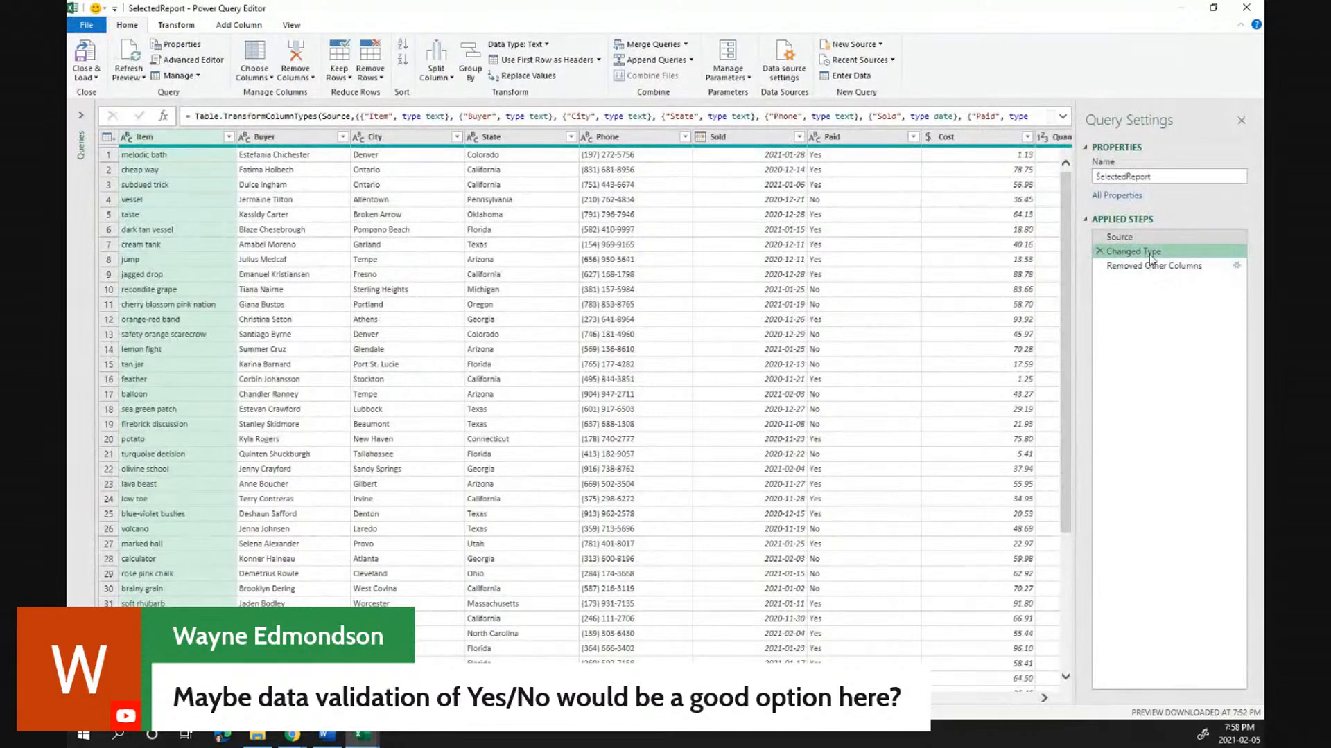
In the Removed Other Columns step, replace the hard-coded {"Item", "Buyer"} list in the Table.SelectColumns formula with SelectedColumns
{"action": "left_click", "coordinate": [1153, 266]}
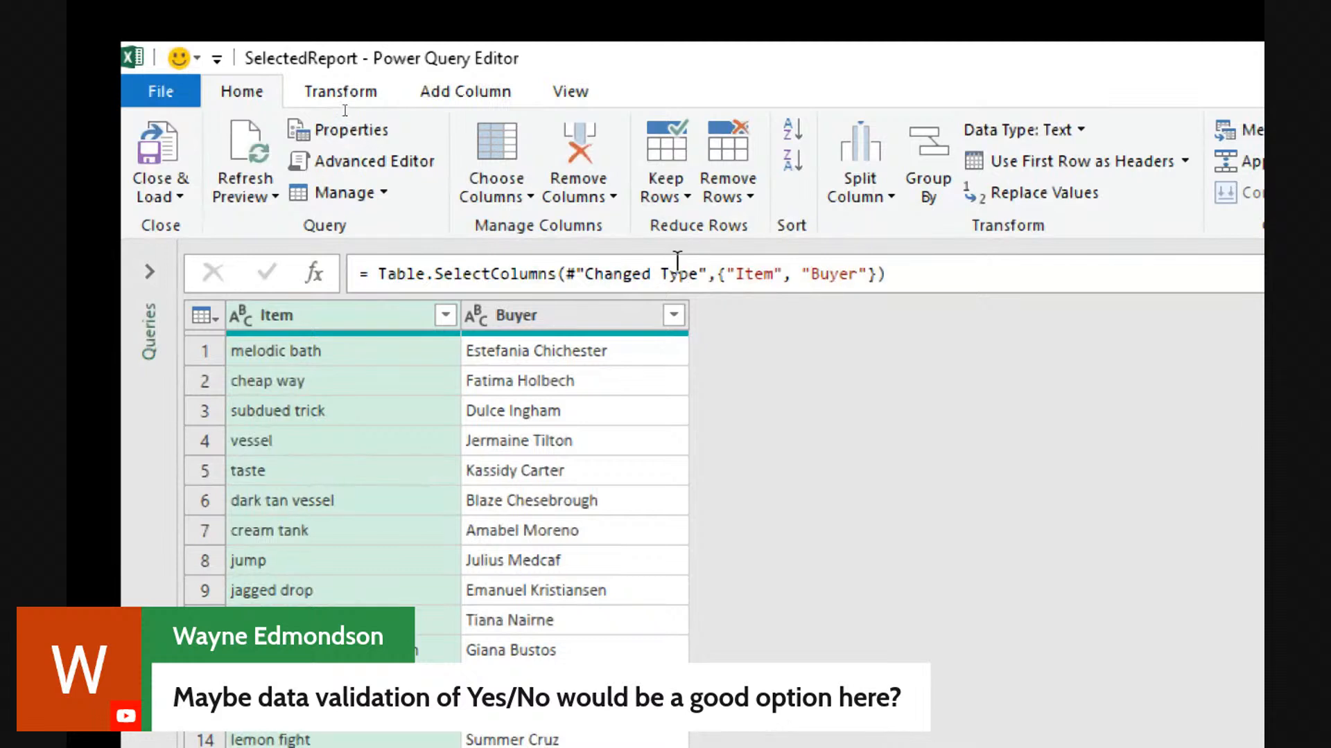
{"action": "left_click", "coordinate": [720, 278]}
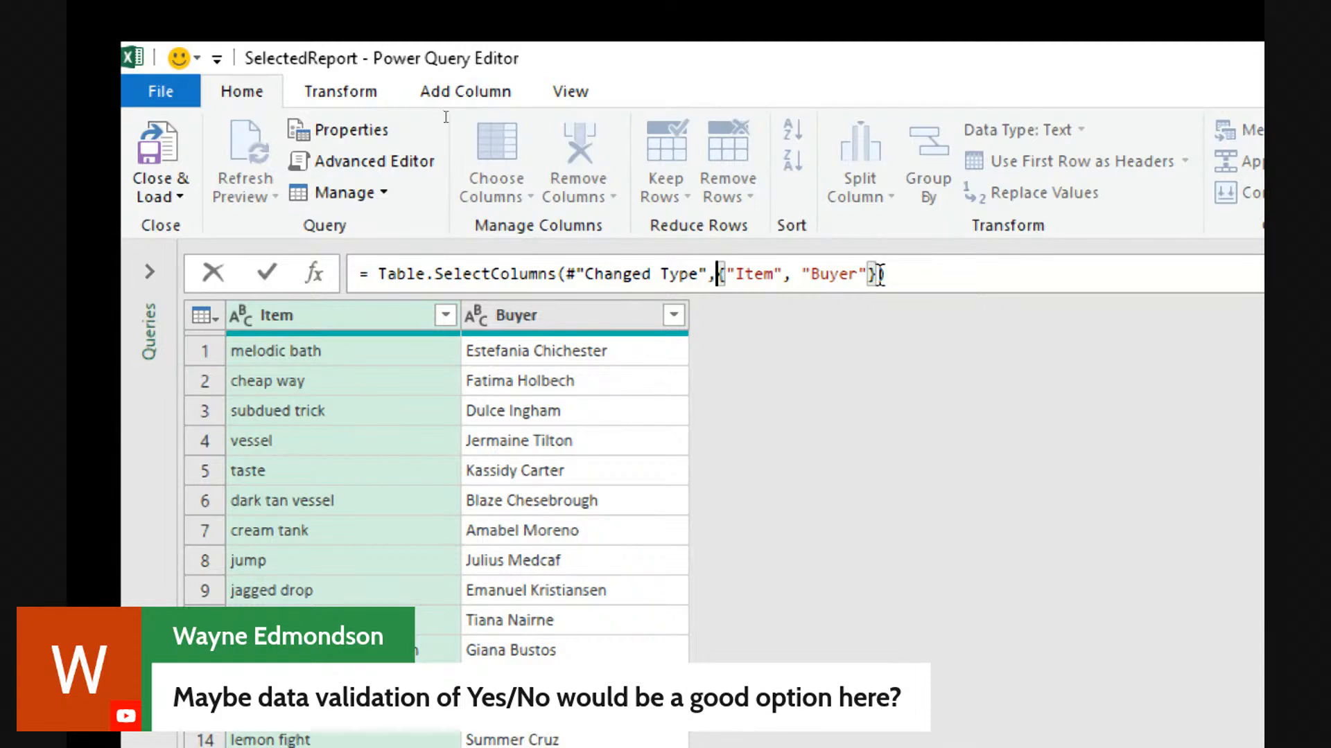
{"action": "key", "text": "ctrl+shift+Right"}
{"action": "key", "text": "shift+Right"}
{"action": "key", "text": "shift+Right"}
{"action": "key", "text": "shift+Right"}
{"action": "key", "text": "shift+Right"}
{"action": "key", "text": "shift+Right"}
{"action": "key", "text": "shift+Right"}
{"action": "key", "text": "shift+Right"}
{"action": "key", "text": "shift+Right"}
{"action": "key", "text": "shift+Right"}
{"action": "key", "text": "shift+Right"}
{"action": "key", "text": "shift+Right"}
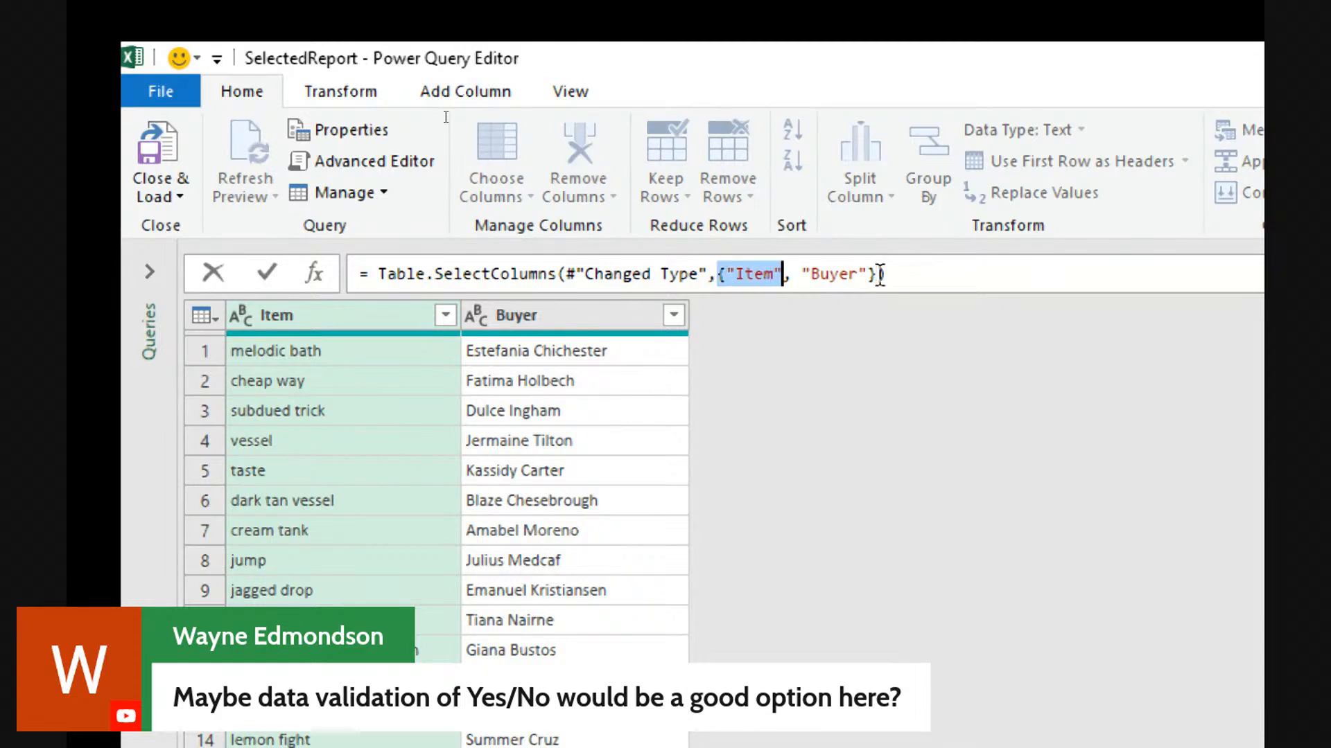
{"action": "key", "text": "shift+Right"}
{"action": "key", "text": "shift+Right"}
{"action": "key", "text": "shift+Right"}
{"action": "key", "text": "shift+Right"}
{"action": "key", "text": "shift+Right"}
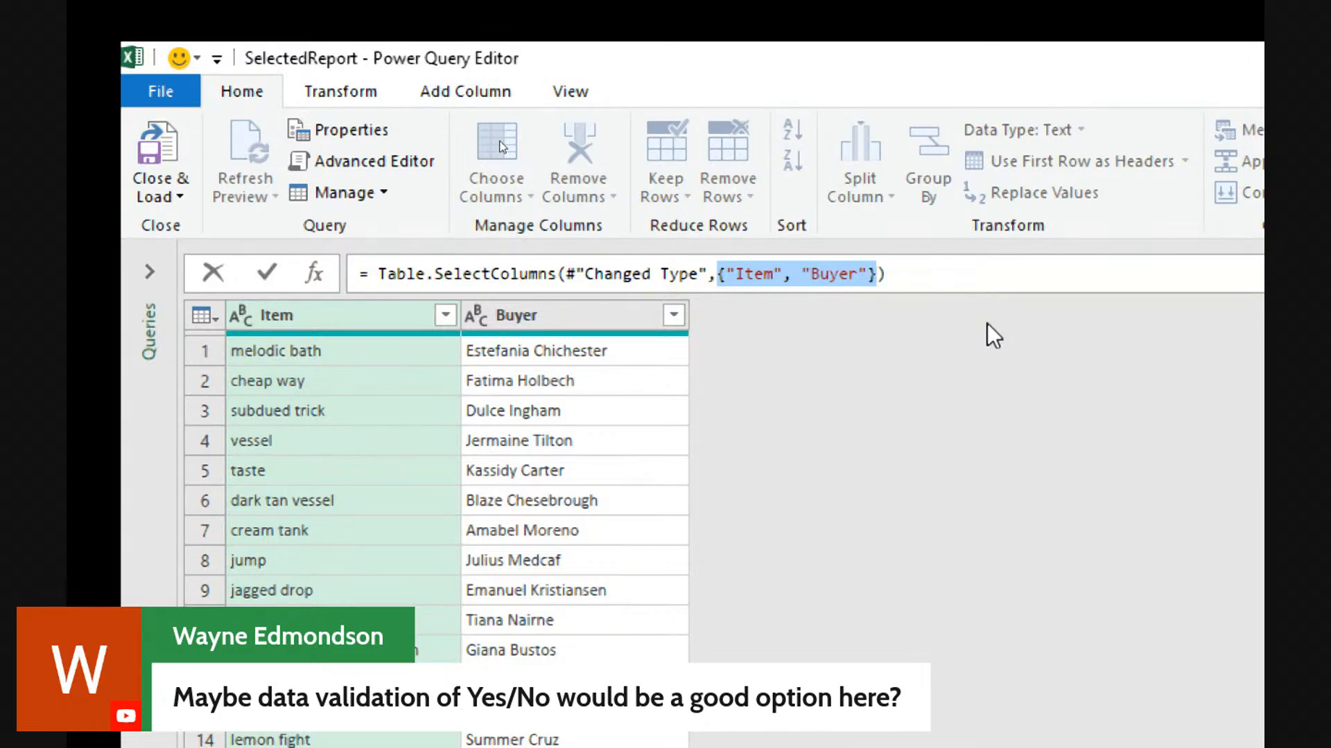
{"action": "key", "text": "BackSpace"}
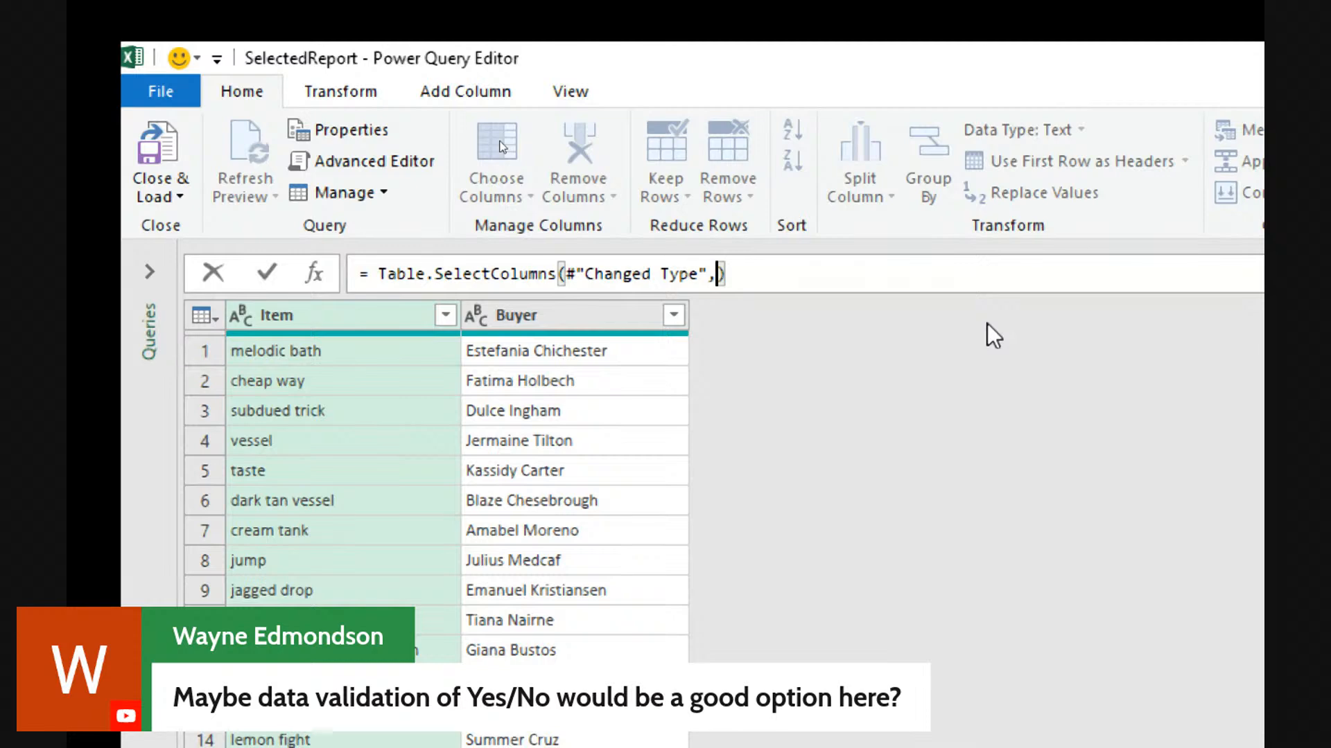
{"action": "type", "text": "Sele"}
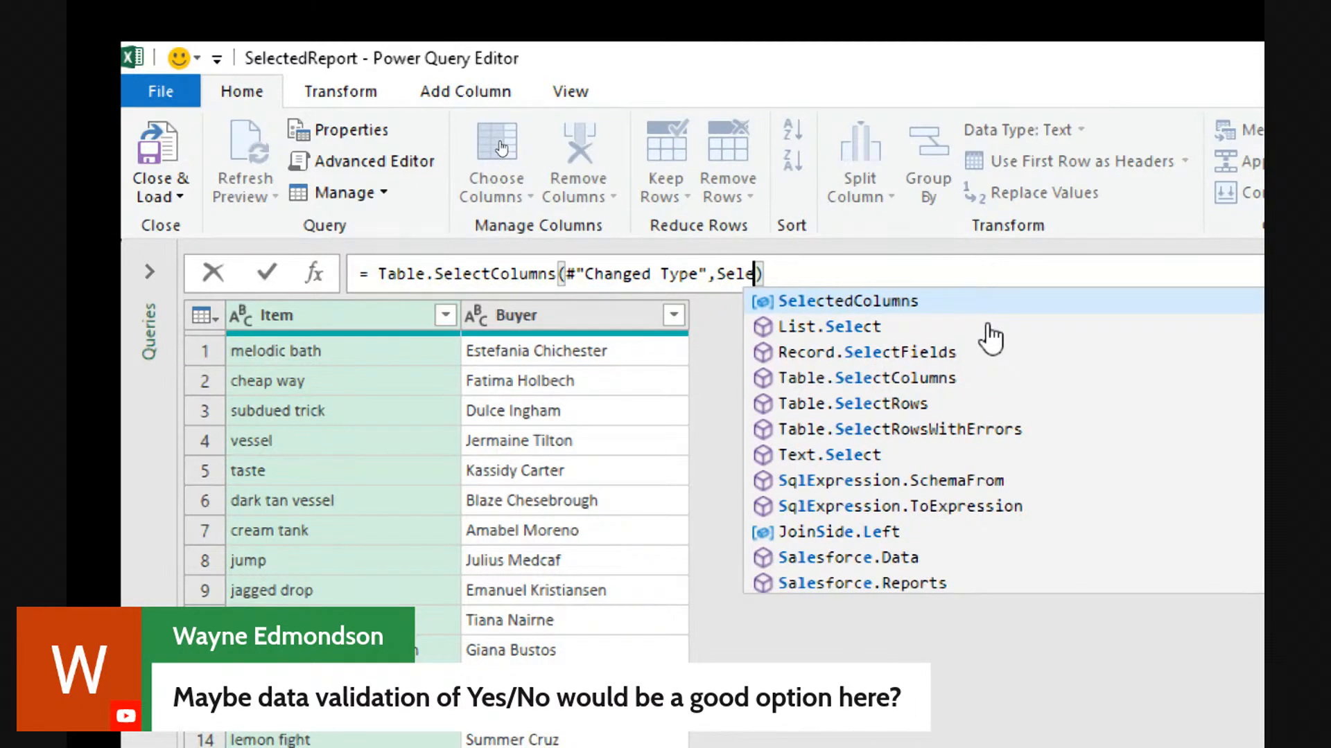
{"action": "type", "text": "cted"}
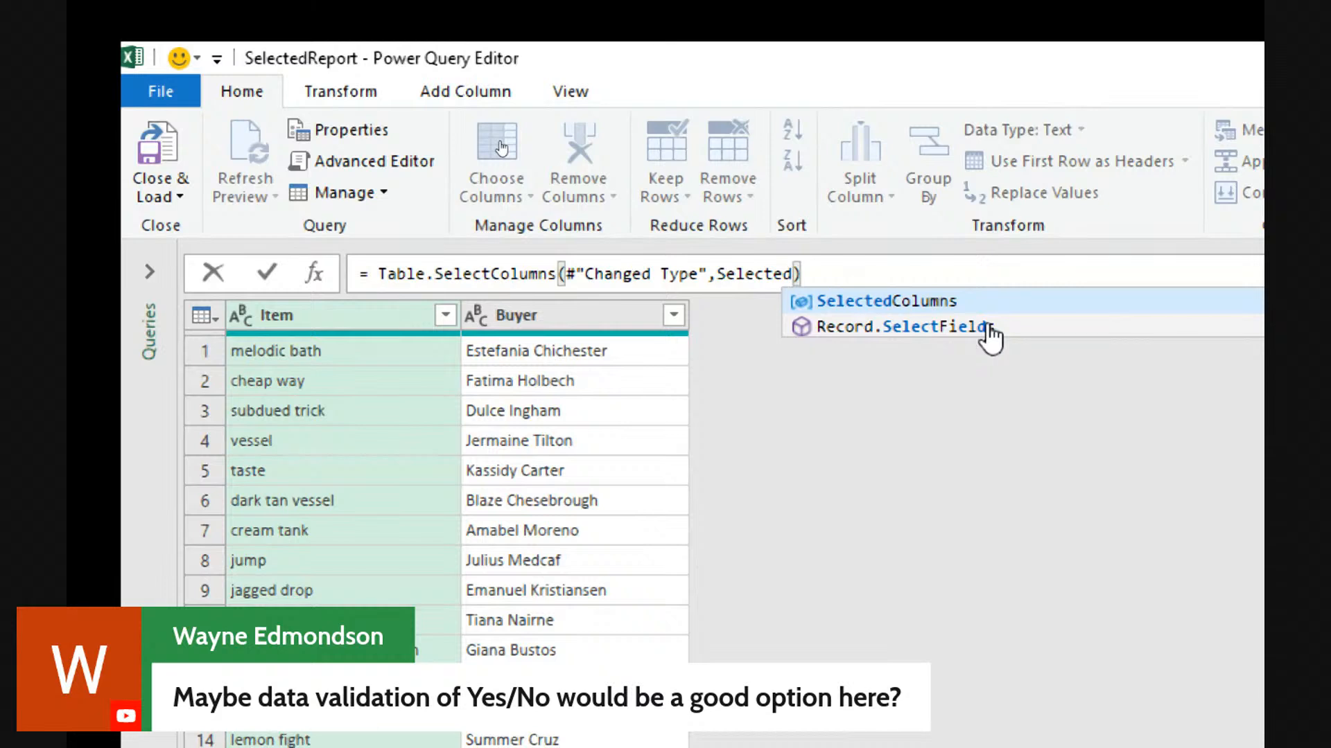
{"action": "left_click", "coordinate": [908, 303]}
{"action": "key", "text": "Return"}
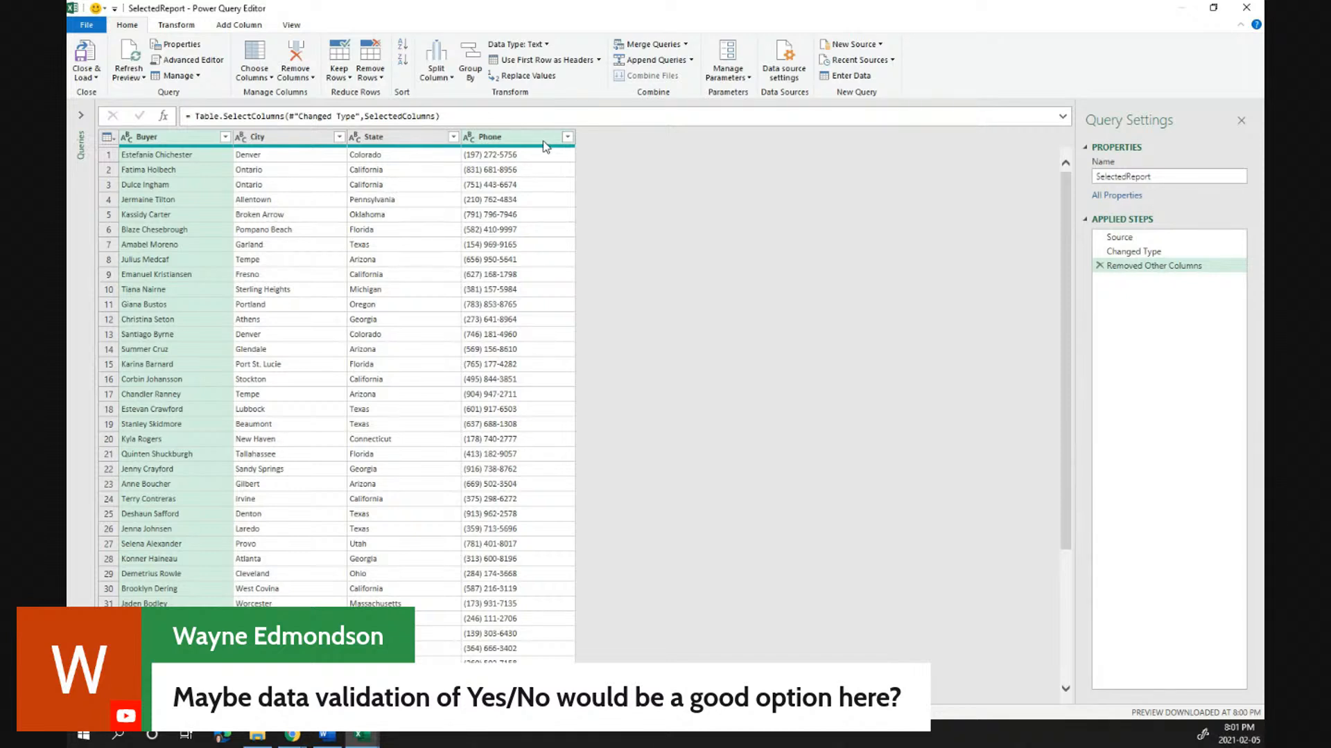
Close the query editor, load the SelectedReport query to the worksheet, and return to the Select list
{"action": "left_click", "coordinate": [95, 61]}
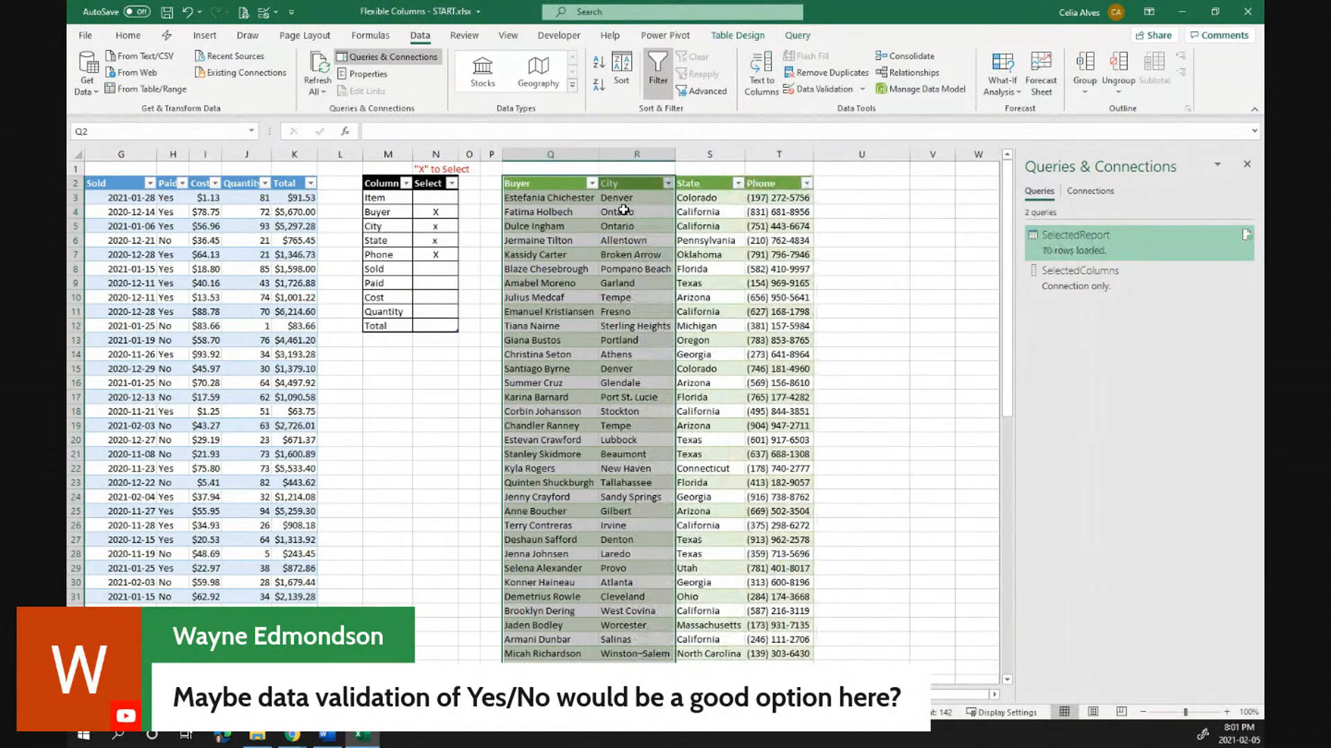
{"action": "left_click", "coordinate": [723, 235]}
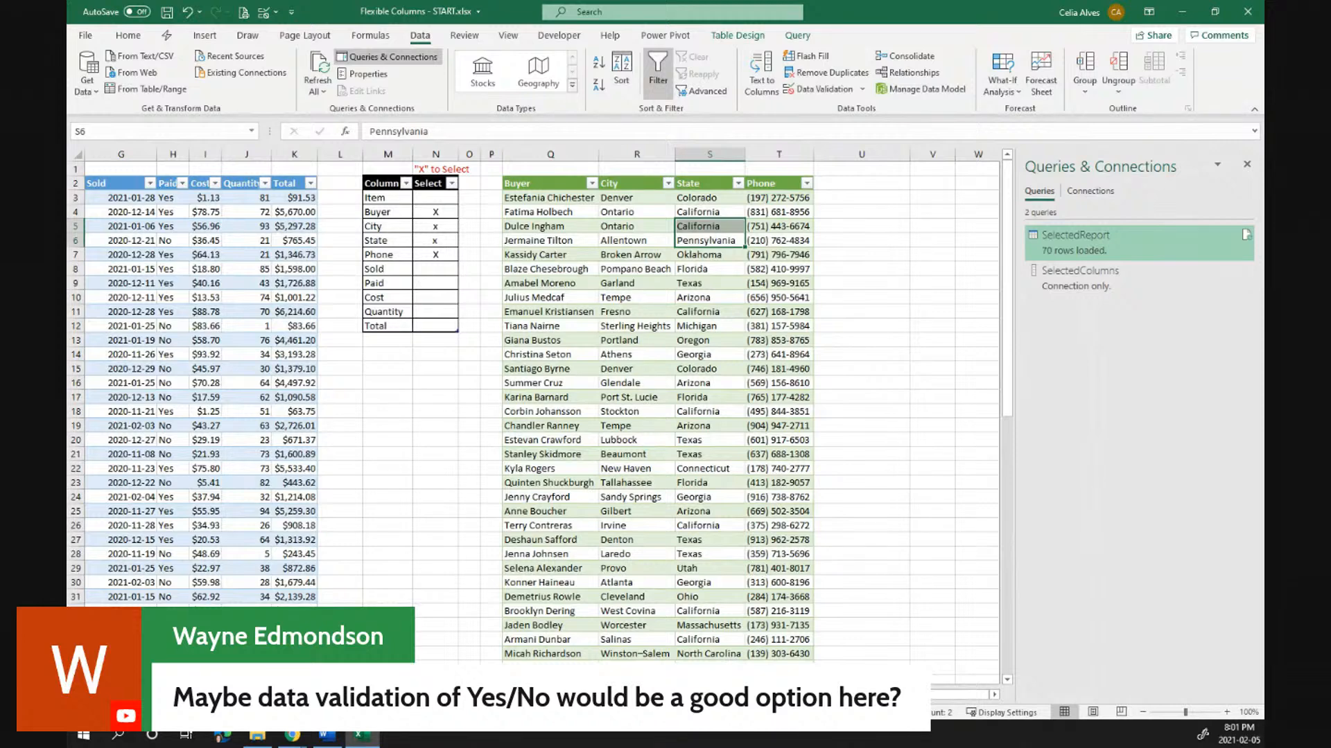
{"action": "left_click_drag", "start_coordinate": [866, 694], "coordinate": [728, 695]}
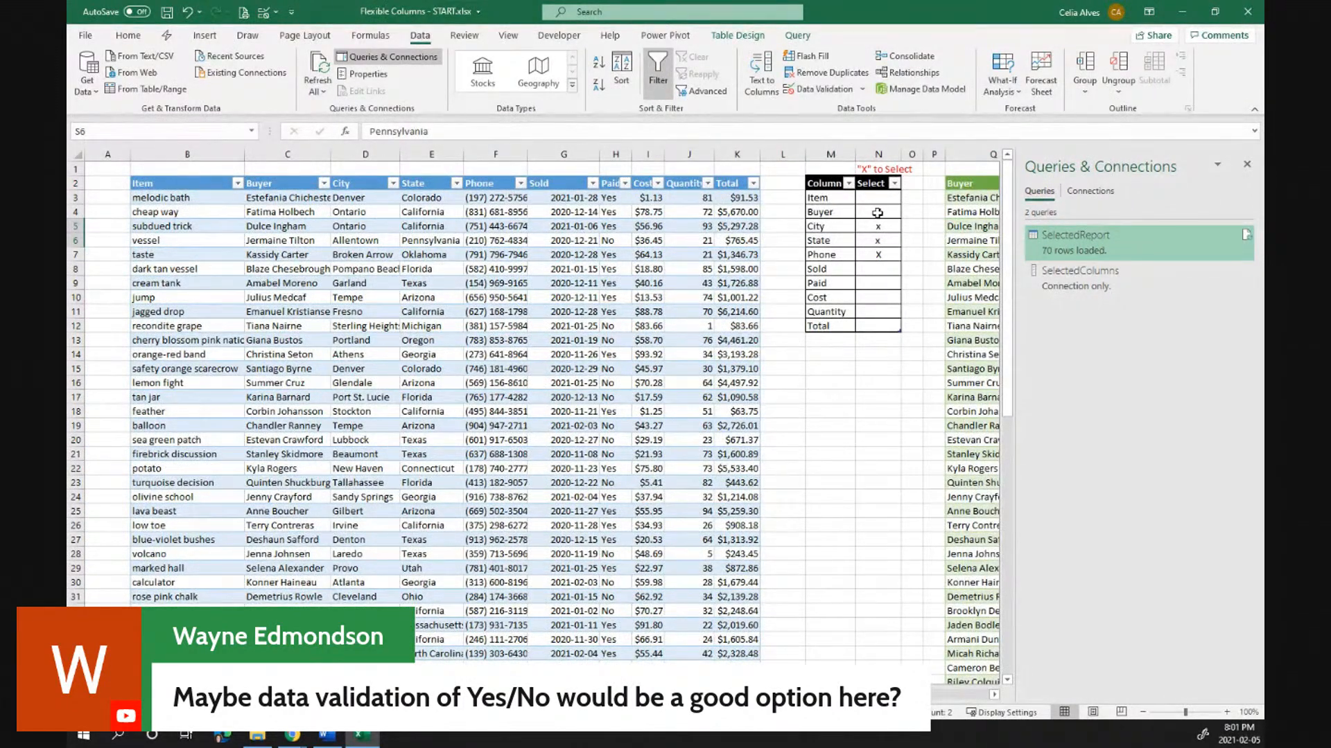
Clear the Select marks from Buyer through Sold, and mark Item, Quantity and Total with x
{"action": "left_click_drag", "start_coordinate": [878, 213], "coordinate": [878, 269]}
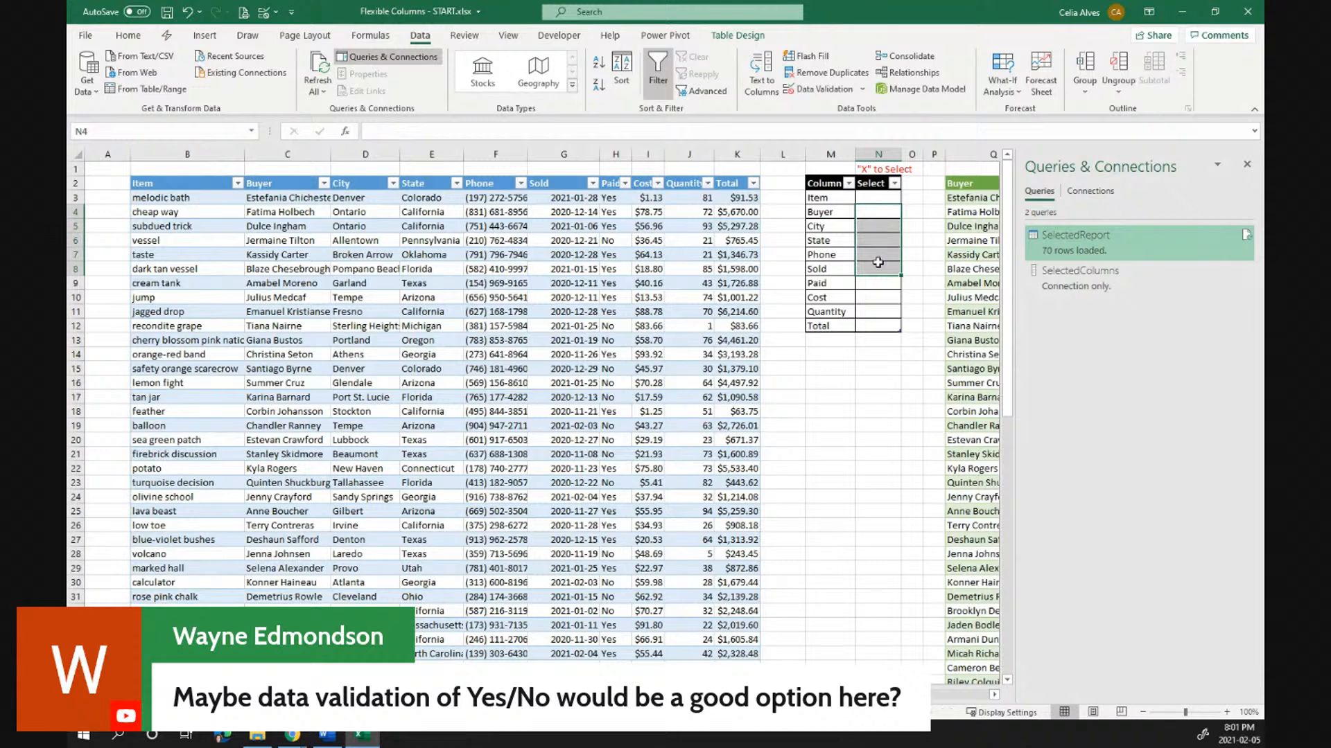
{"action": "left_click", "coordinate": [873, 197]}
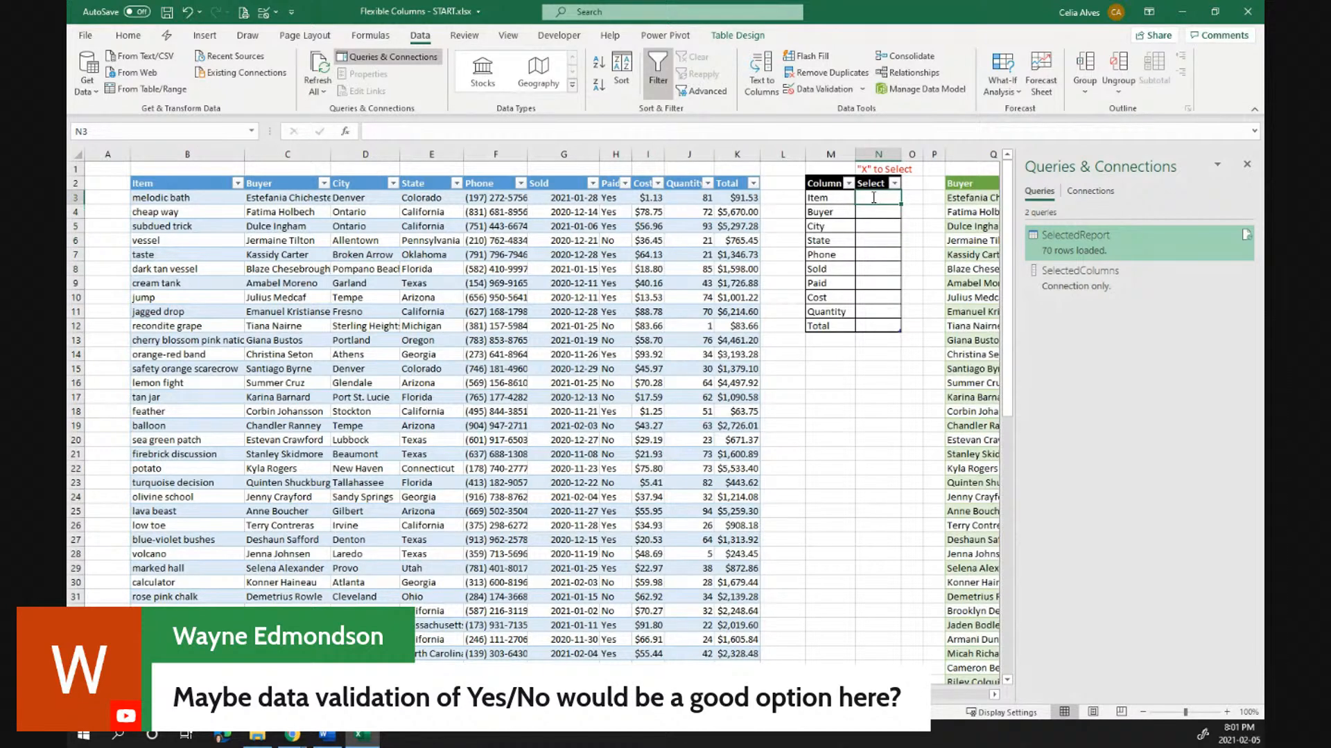
{"action": "type", "text": "x"}
{"action": "left_click", "coordinate": [876, 314]}
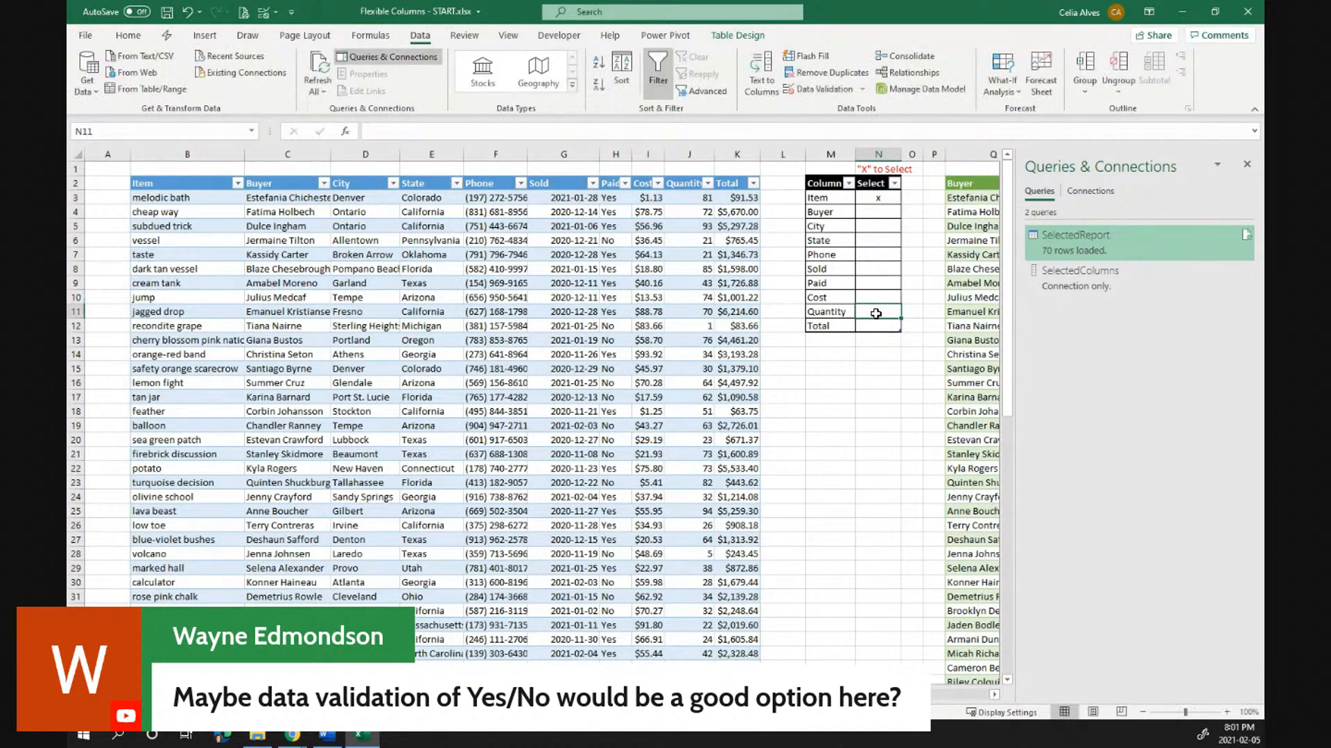
{"action": "type", "text": "x"}
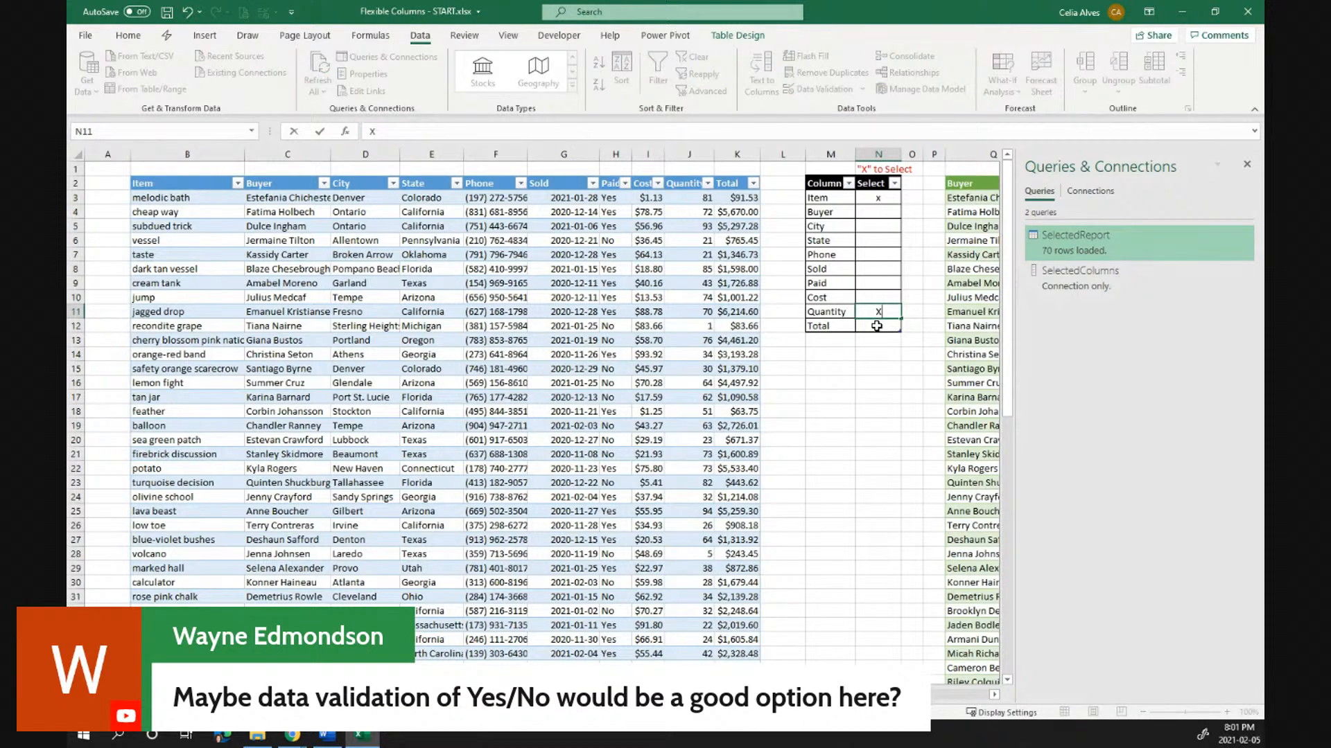
{"action": "left_click", "coordinate": [877, 326]}
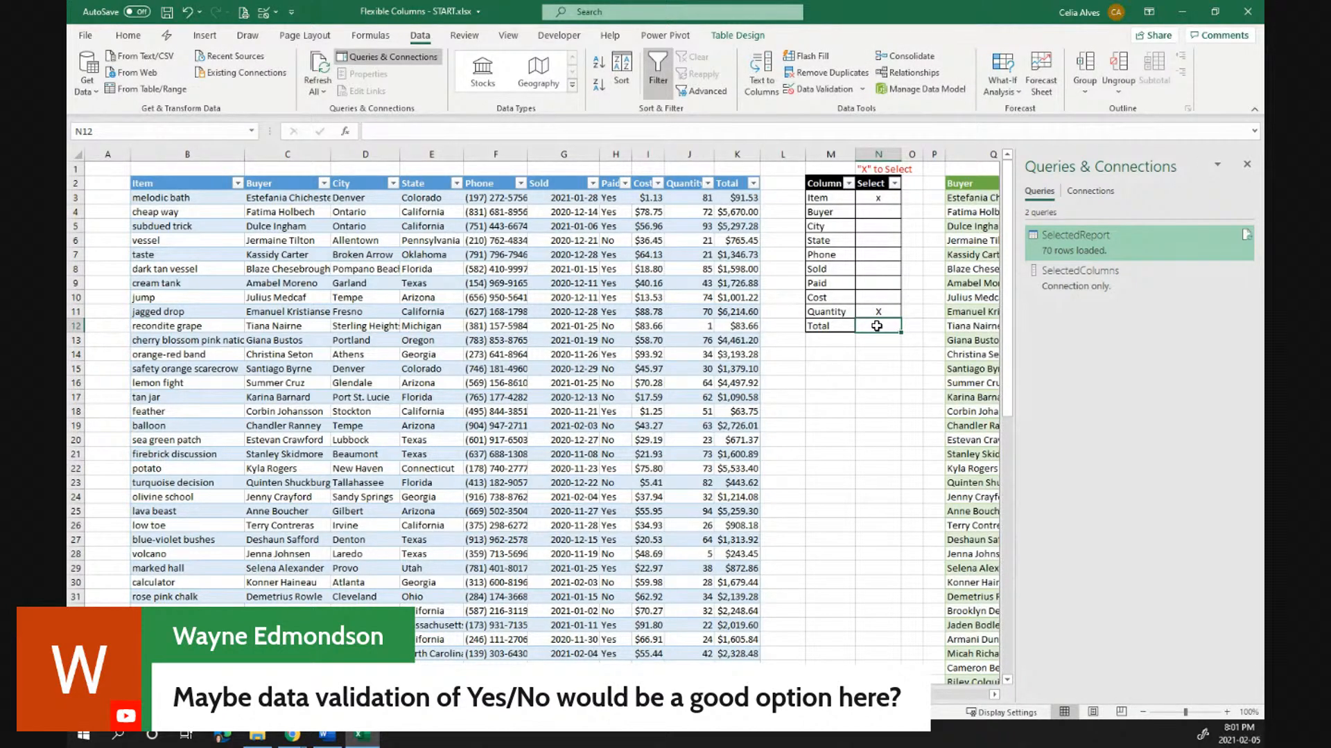
{"action": "type", "text": "x"}
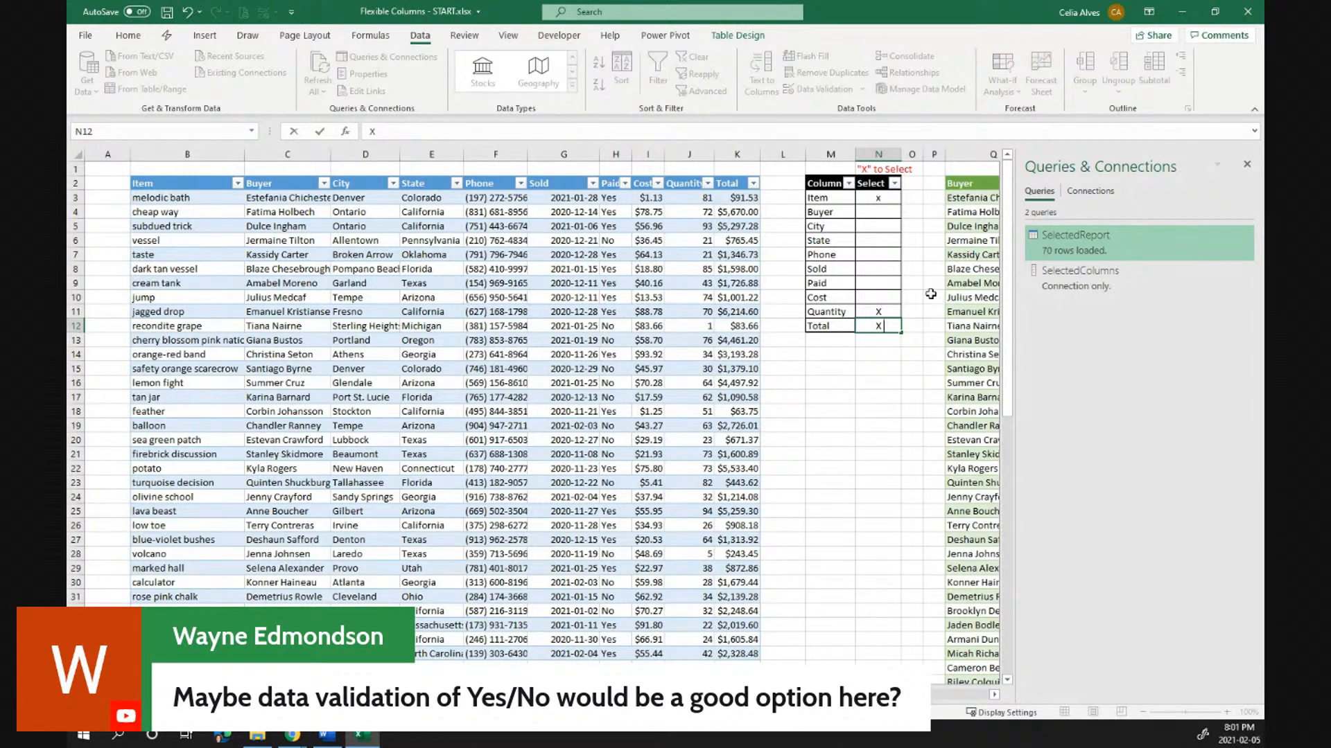
Hide the Queries & Connections pane and narrow the empty spacer columns L and A
{"action": "left_click", "coordinate": [1247, 167]}
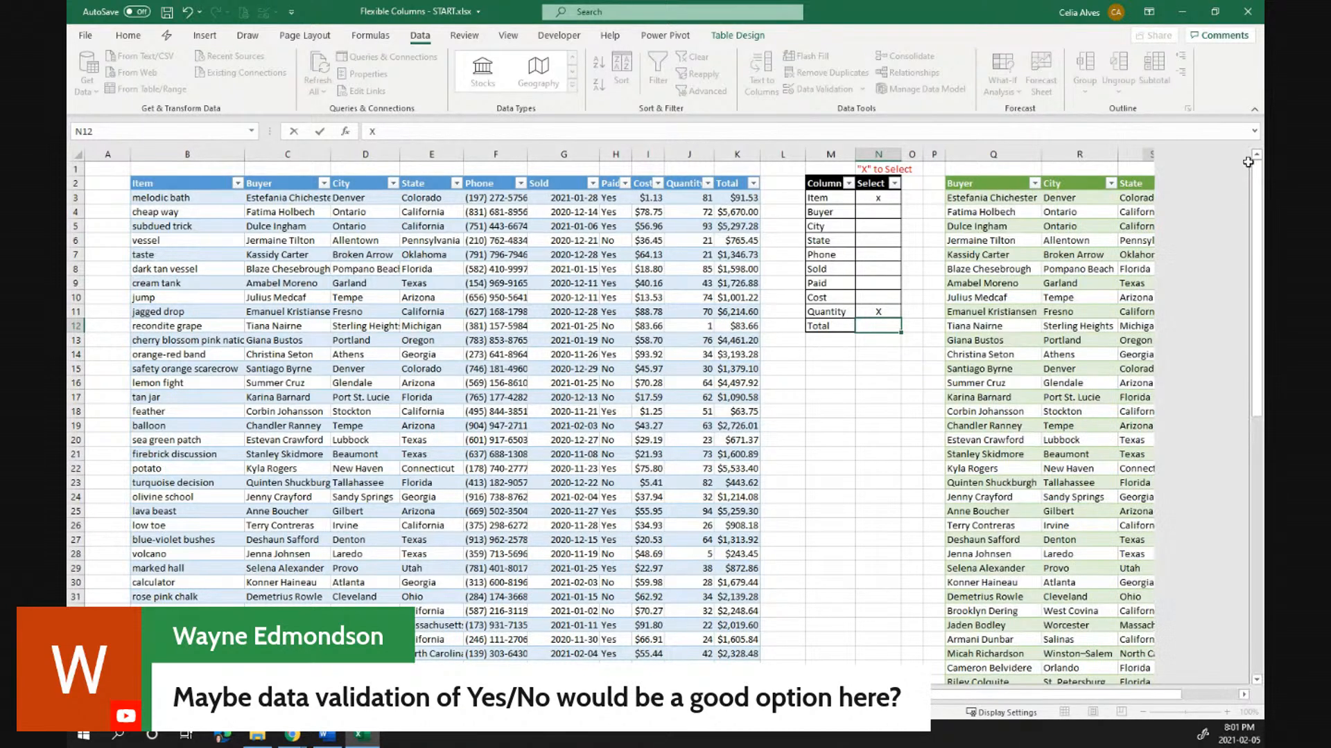
{"action": "left_click", "coordinate": [786, 154]}
{"action": "left_click_drag", "start_coordinate": [804, 154], "coordinate": [772, 156]}
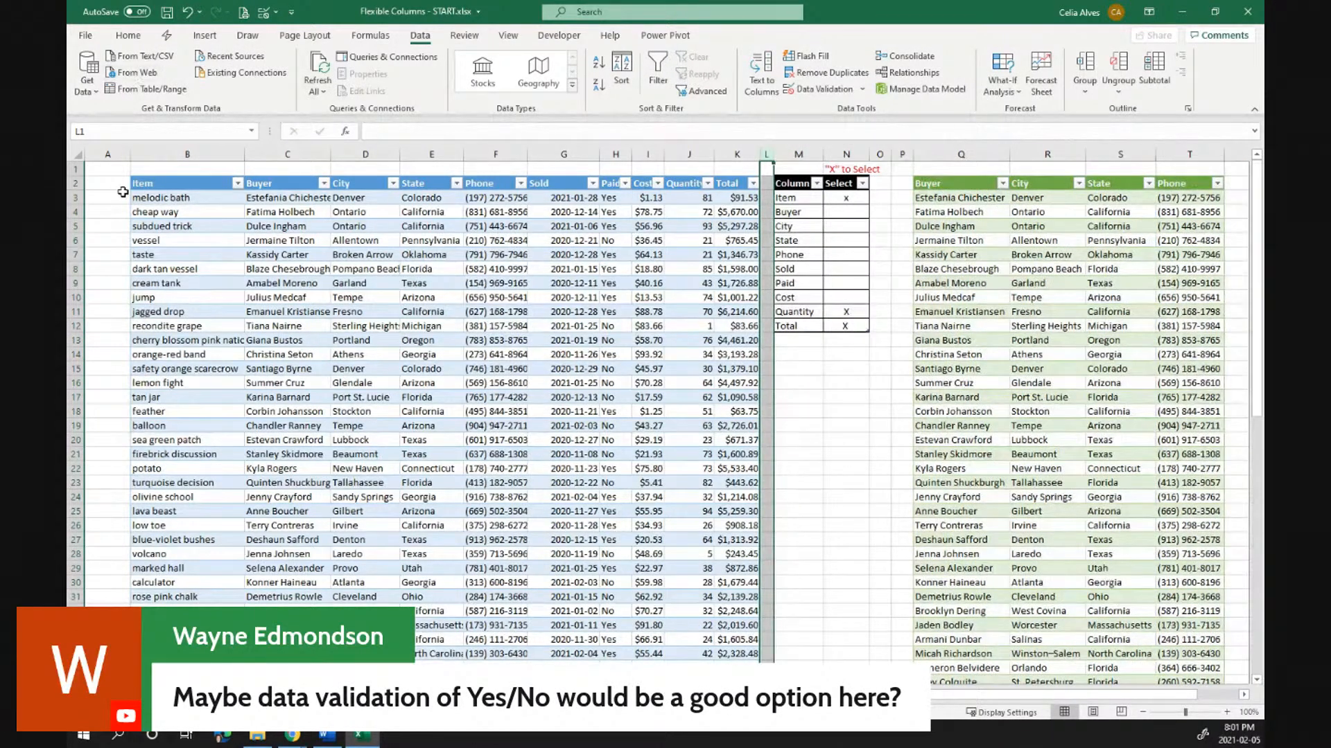
{"action": "left_click", "coordinate": [98, 154]}
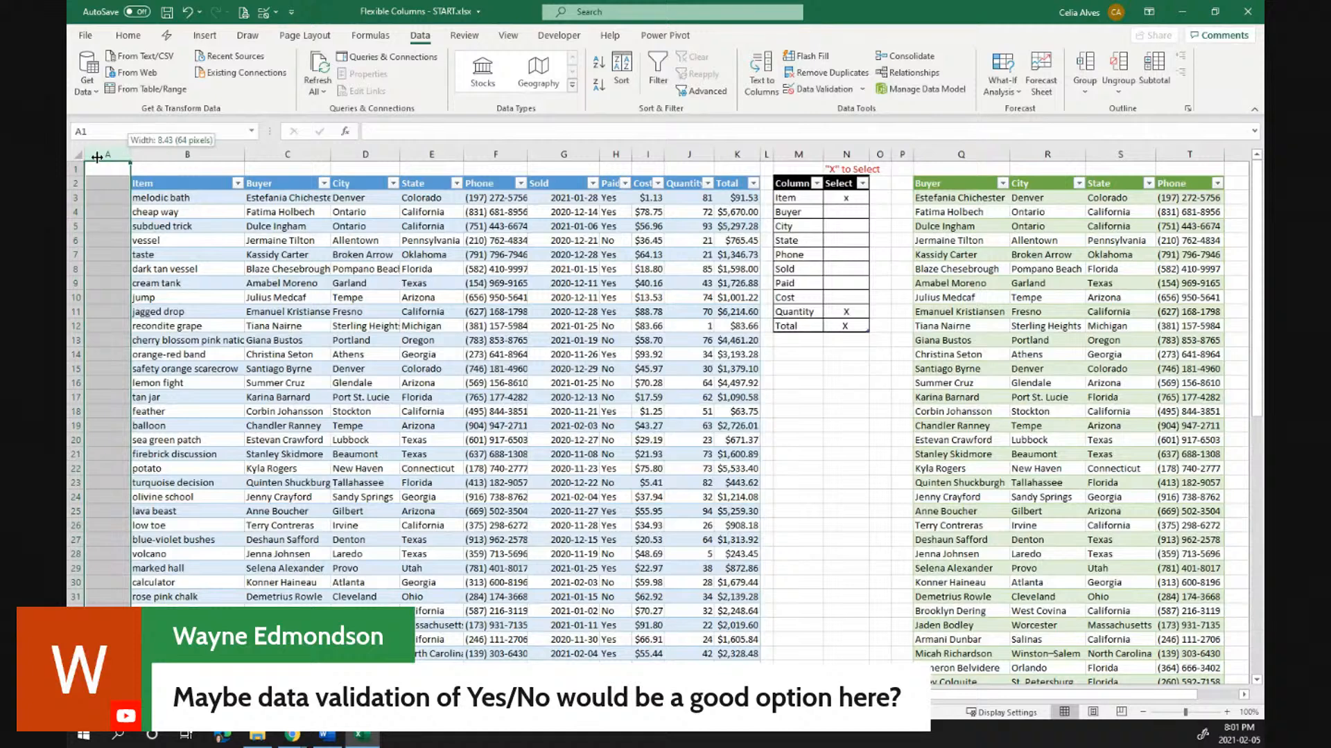
{"action": "left_click_drag", "start_coordinate": [90, 156], "coordinate": [95, 156]}
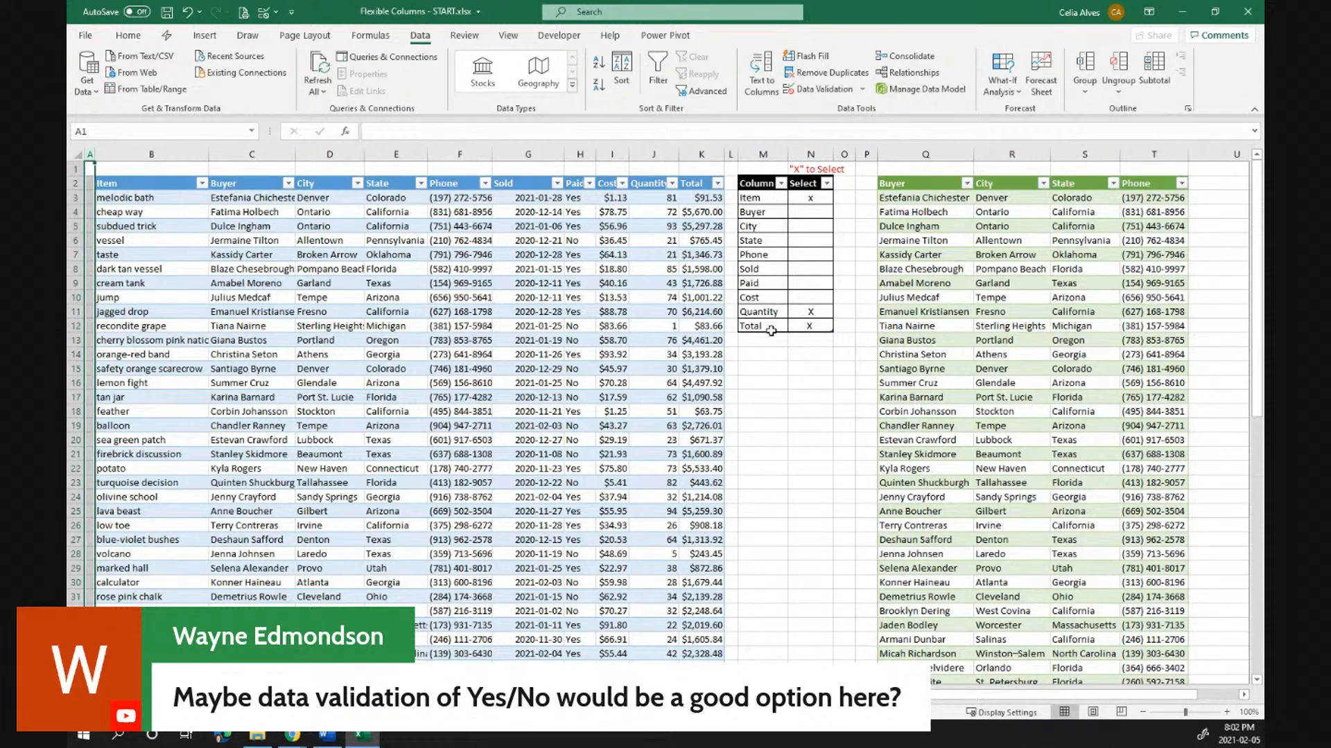
Refresh the report table so it uses the columns marked Item, Quantity and Total
{"action": "left_click", "coordinate": [952, 311]}
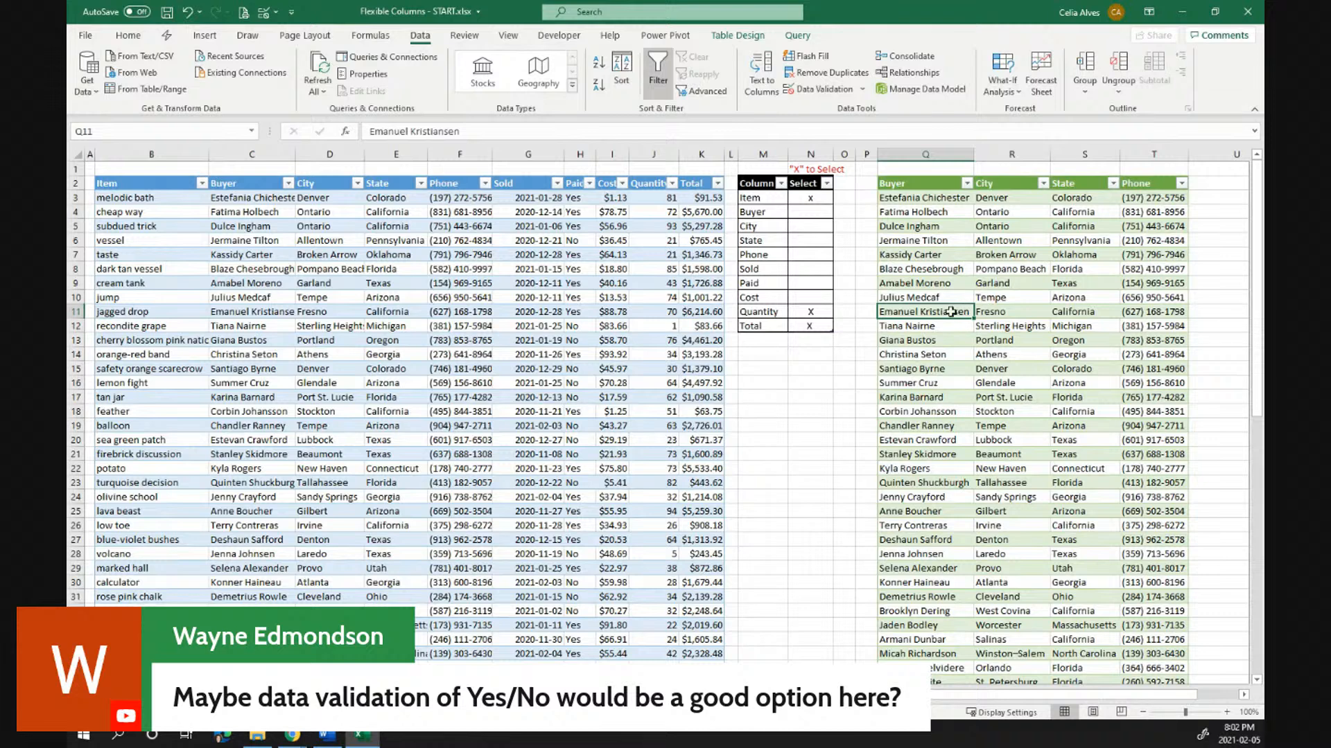
{"action": "left_click", "coordinate": [320, 64]}
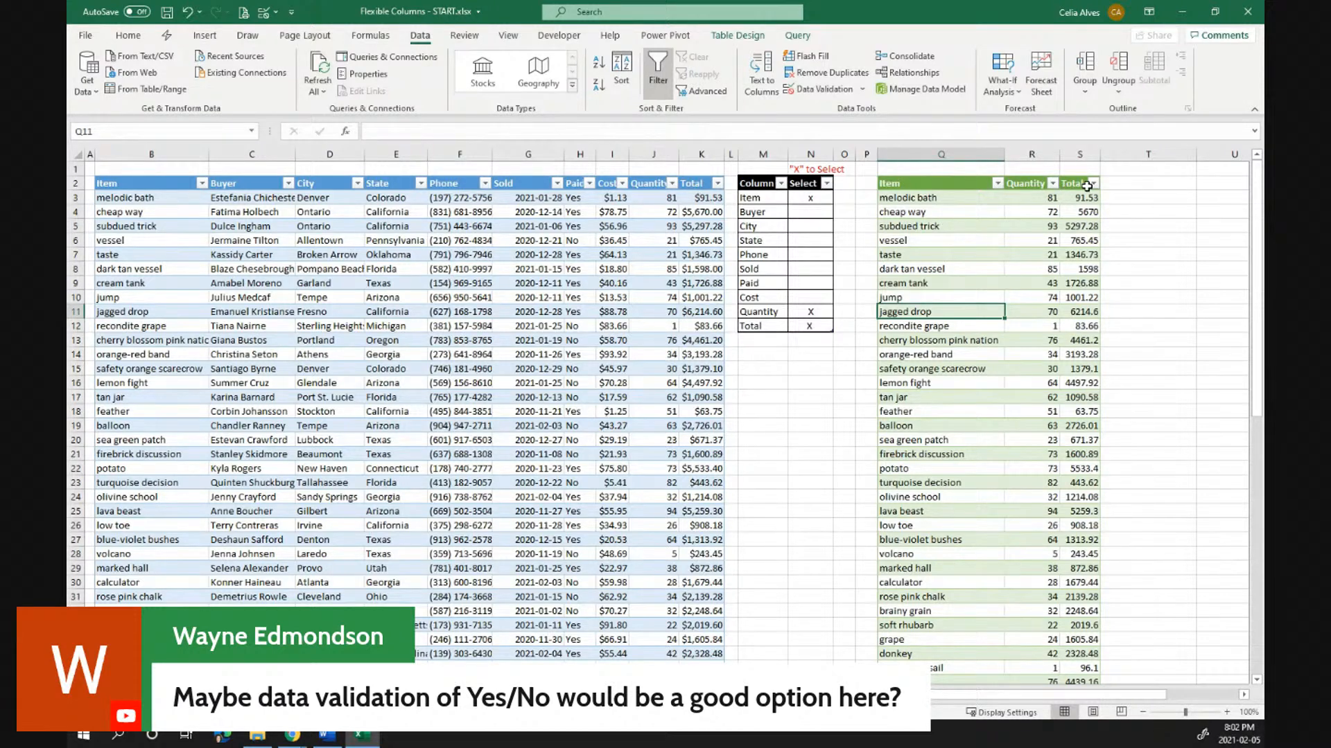
{"action": "left_click", "coordinate": [804, 198]}
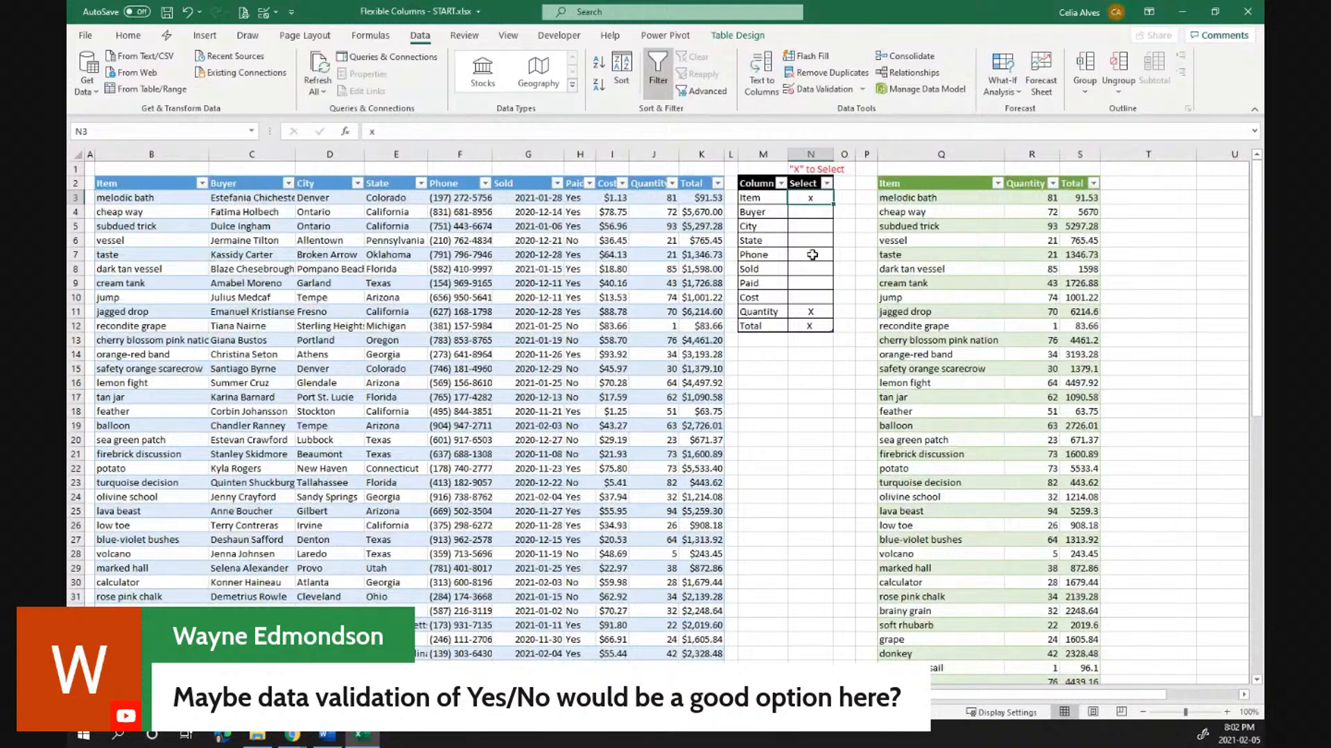
Clear the Select marks for Quantity and Total, leaving only Item marked, and refresh the report table
{"action": "left_click_drag", "start_coordinate": [810, 312], "coordinate": [810, 326]}
{"action": "key", "text": "Delete"}
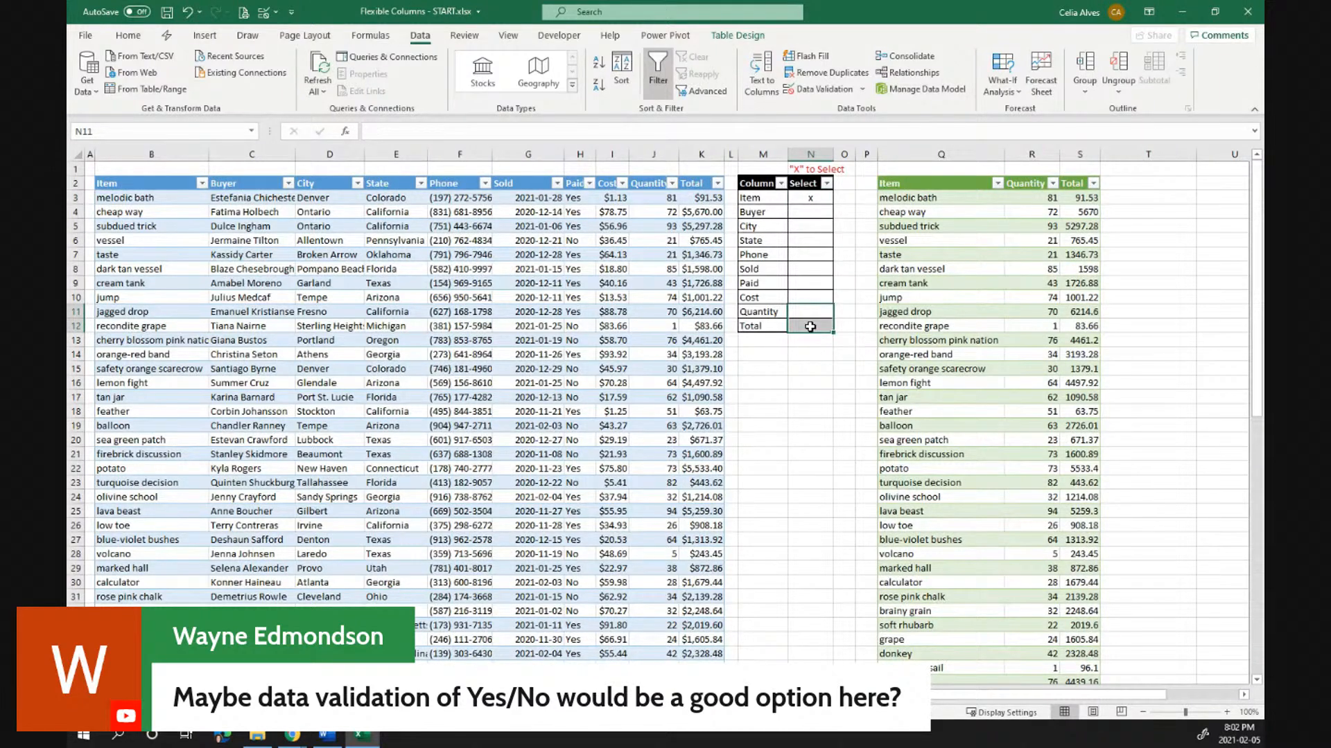
{"action": "left_click", "coordinate": [810, 199]}
{"action": "left_click", "coordinate": [933, 211]}
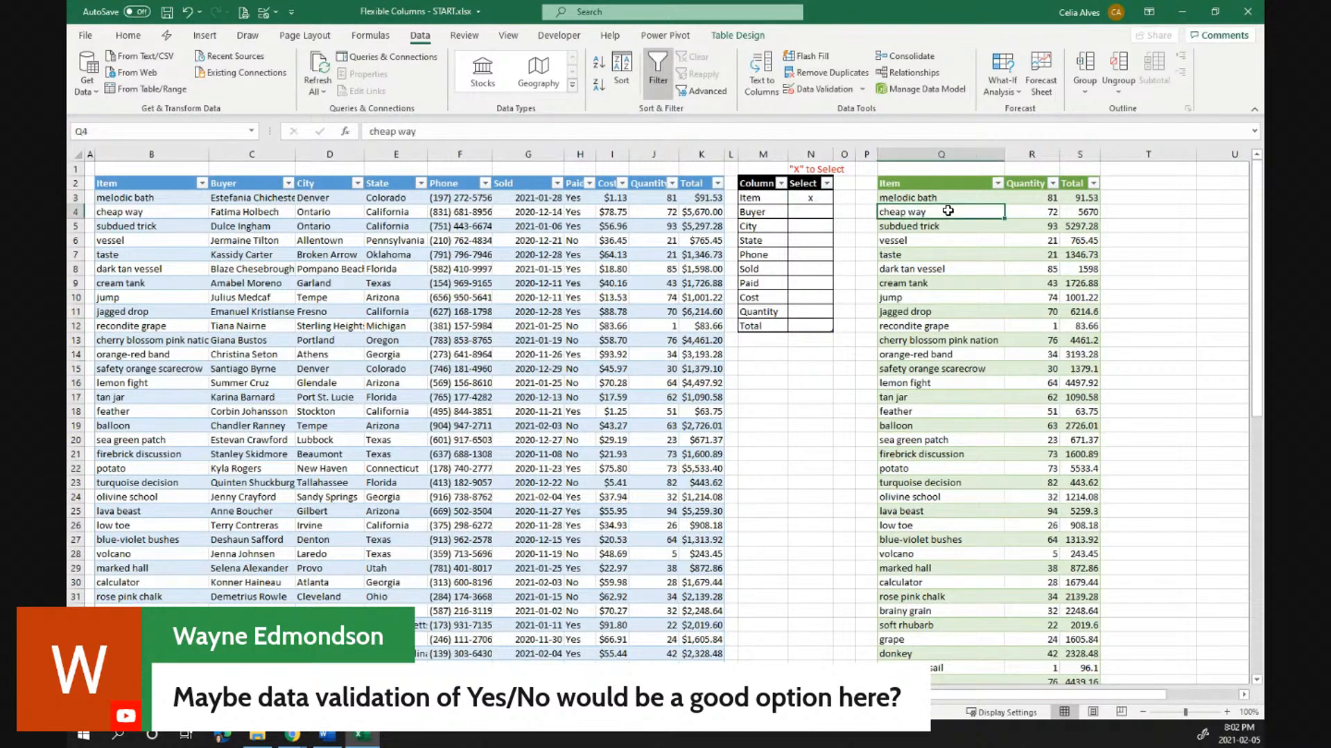
{"action": "right_click", "coordinate": [936, 219]}
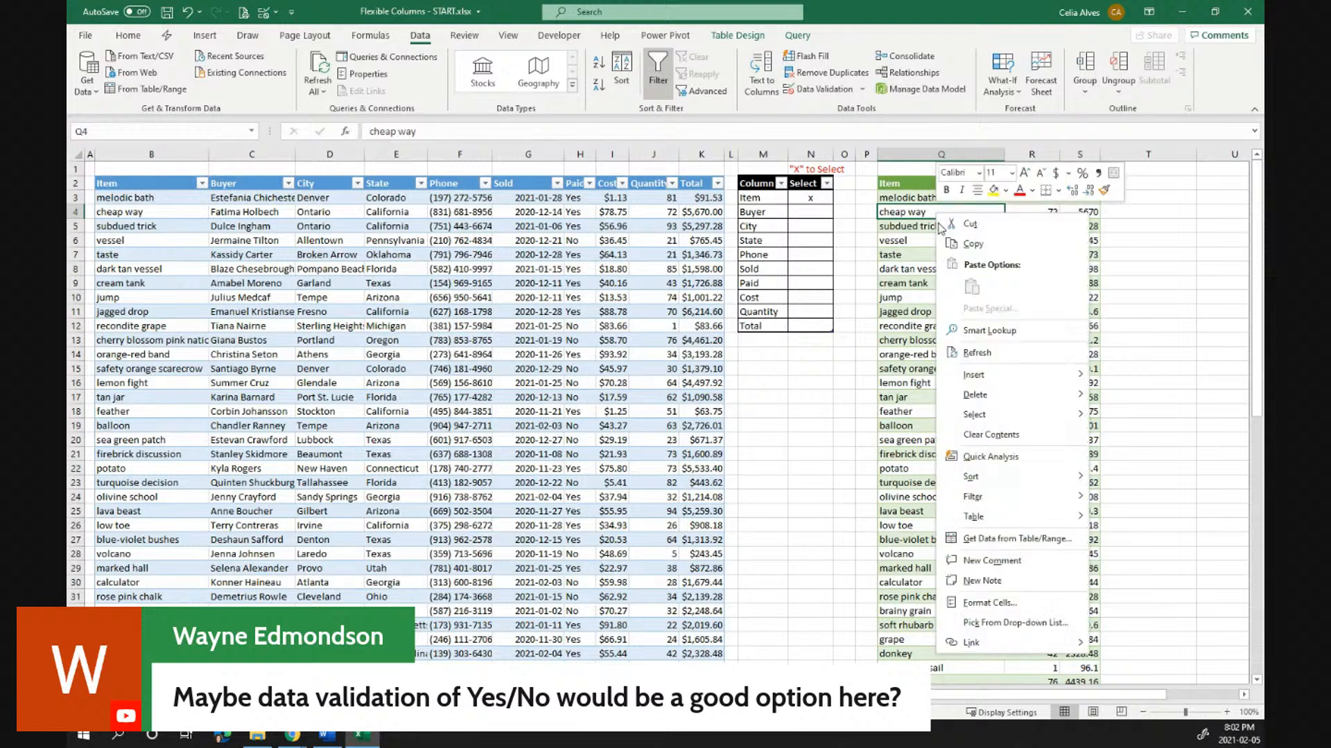
{"action": "left_click", "coordinate": [994, 352]}
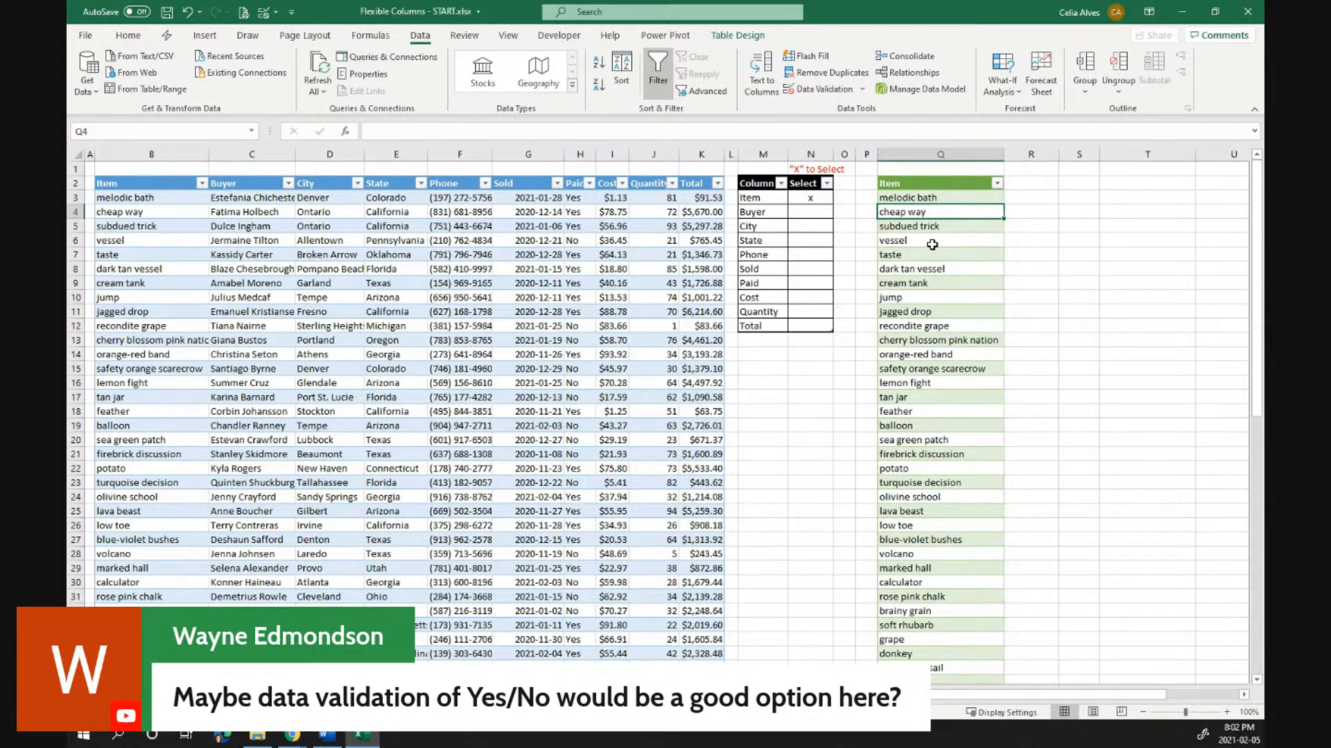
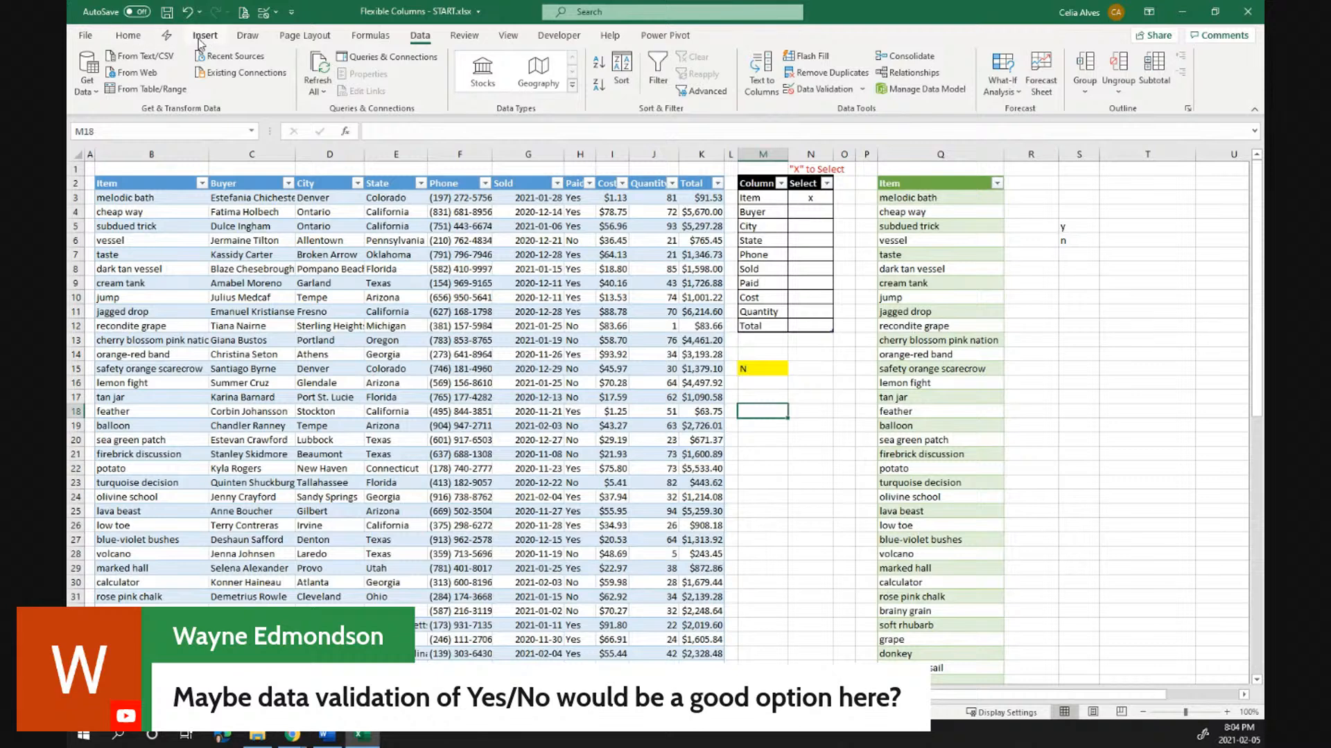
Fill cell M18 with a light orange color
{"action": "left_click", "coordinate": [128, 35]}
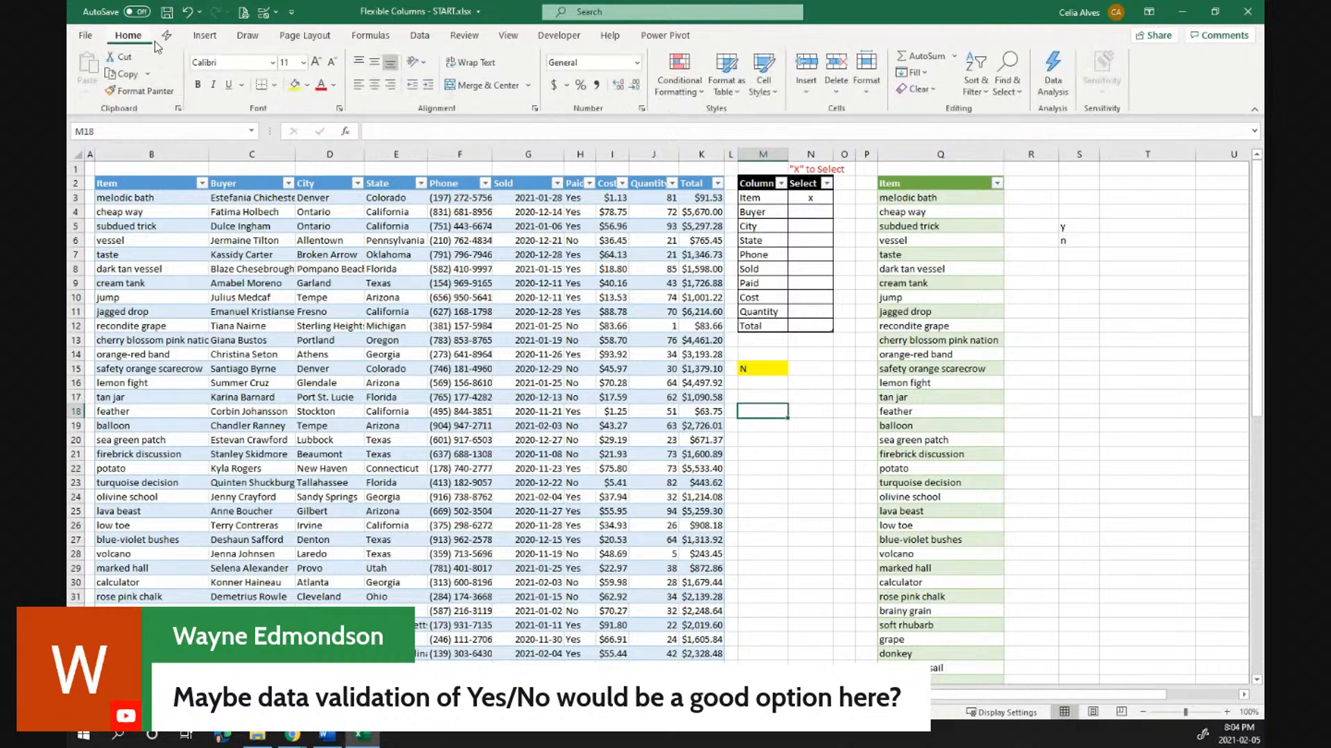
{"action": "left_click", "coordinate": [294, 85]}
{"action": "left_click", "coordinate": [307, 85]}
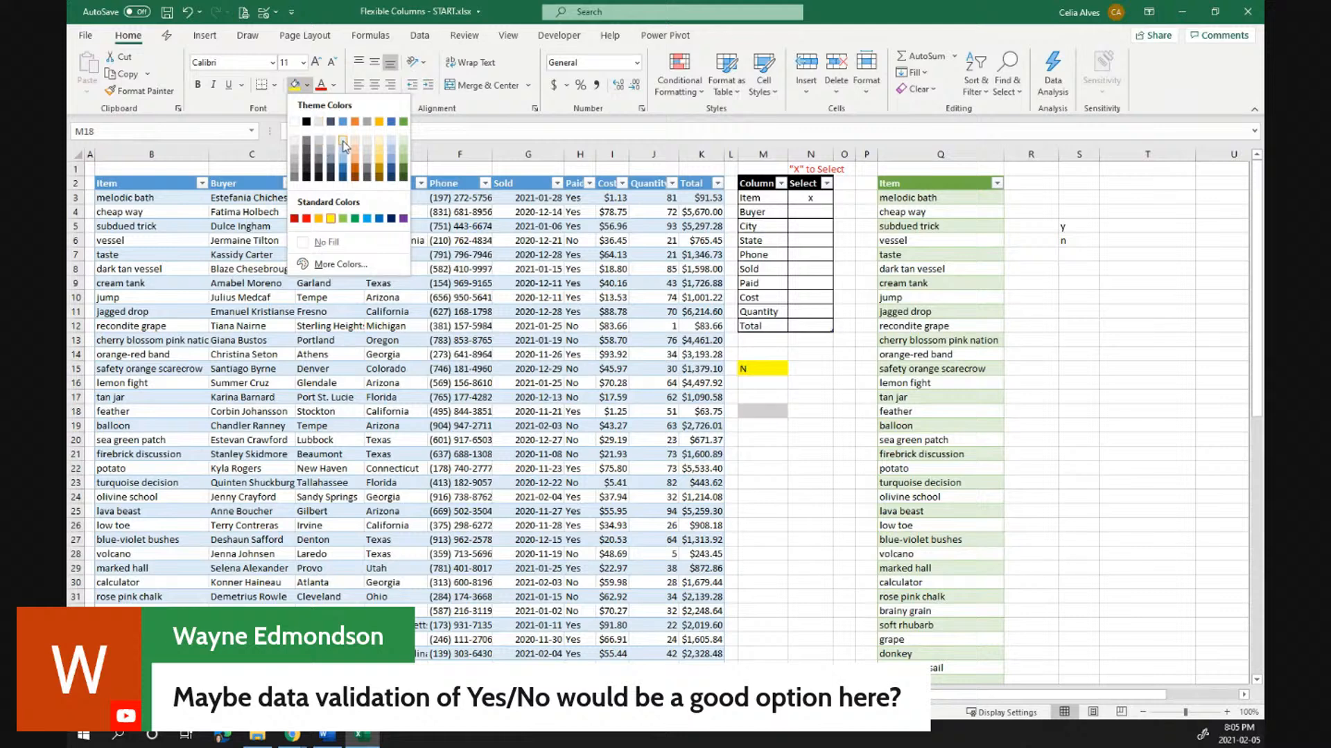
{"action": "left_click", "coordinate": [307, 86]}
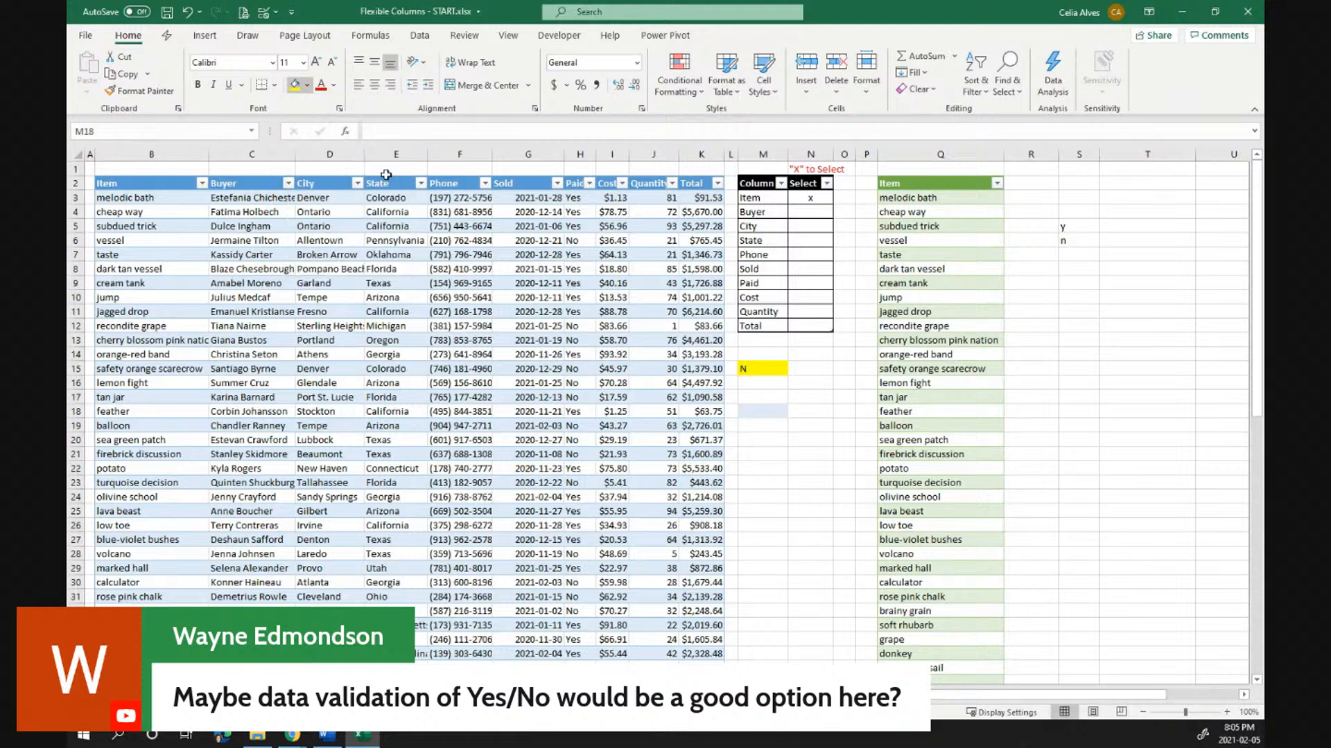
{"action": "left_click", "coordinate": [307, 86]}
{"action": "left_click", "coordinate": [356, 136]}
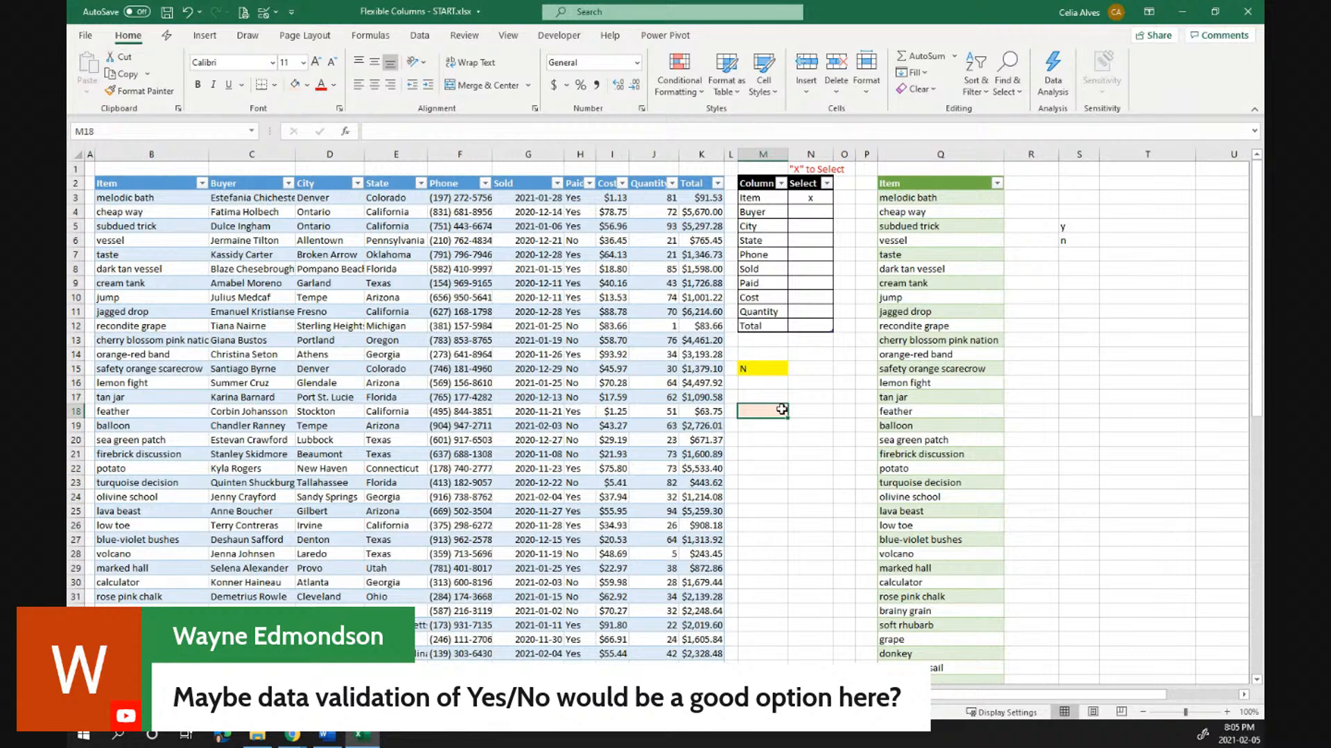
Add list data validation to cell M18 with the source y,n
{"action": "left_click", "coordinate": [419, 35]}
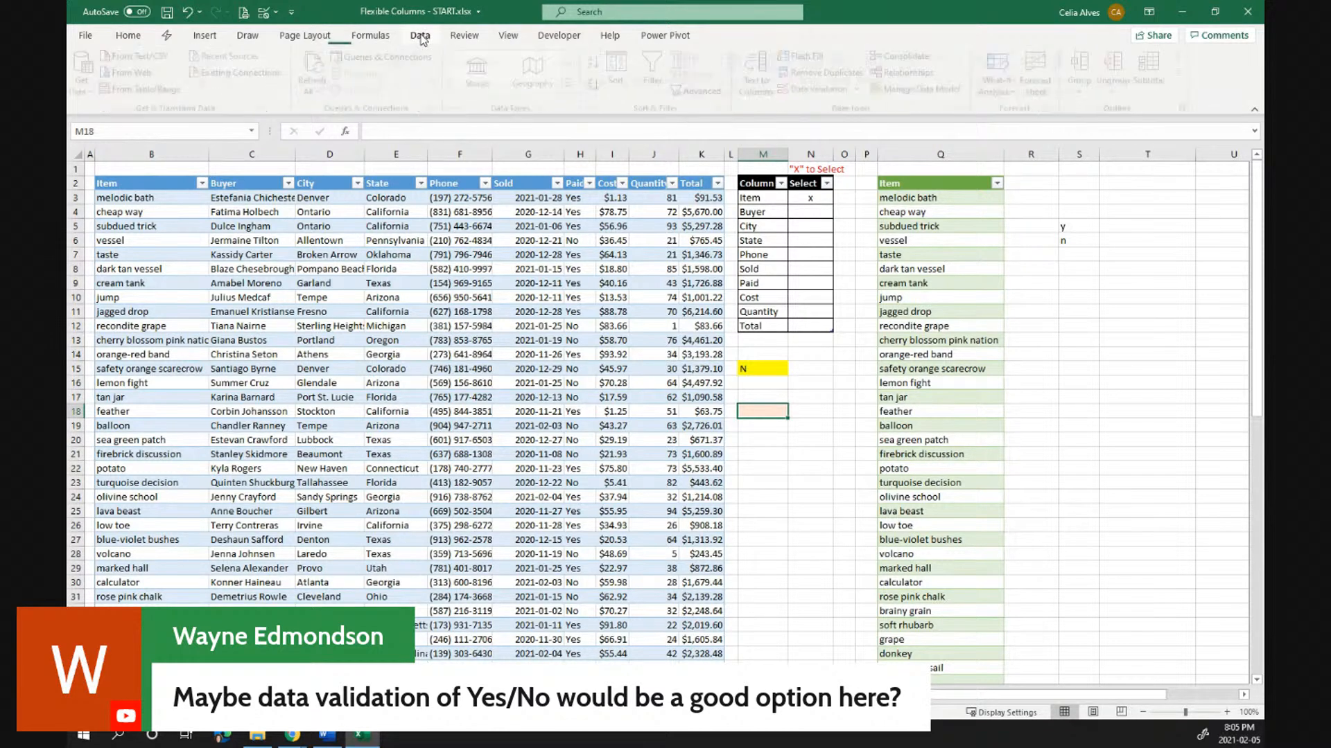
{"action": "left_click", "coordinate": [823, 90]}
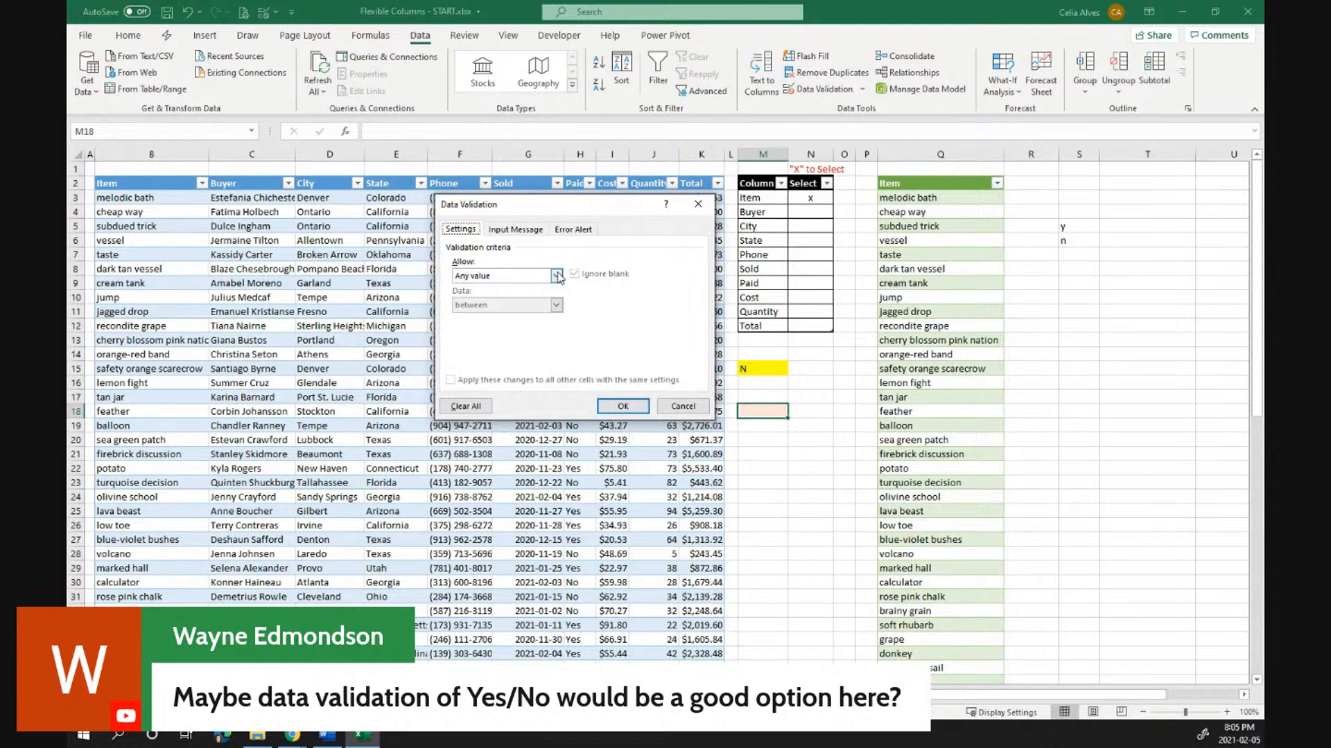
{"action": "left_click", "coordinate": [556, 276]}
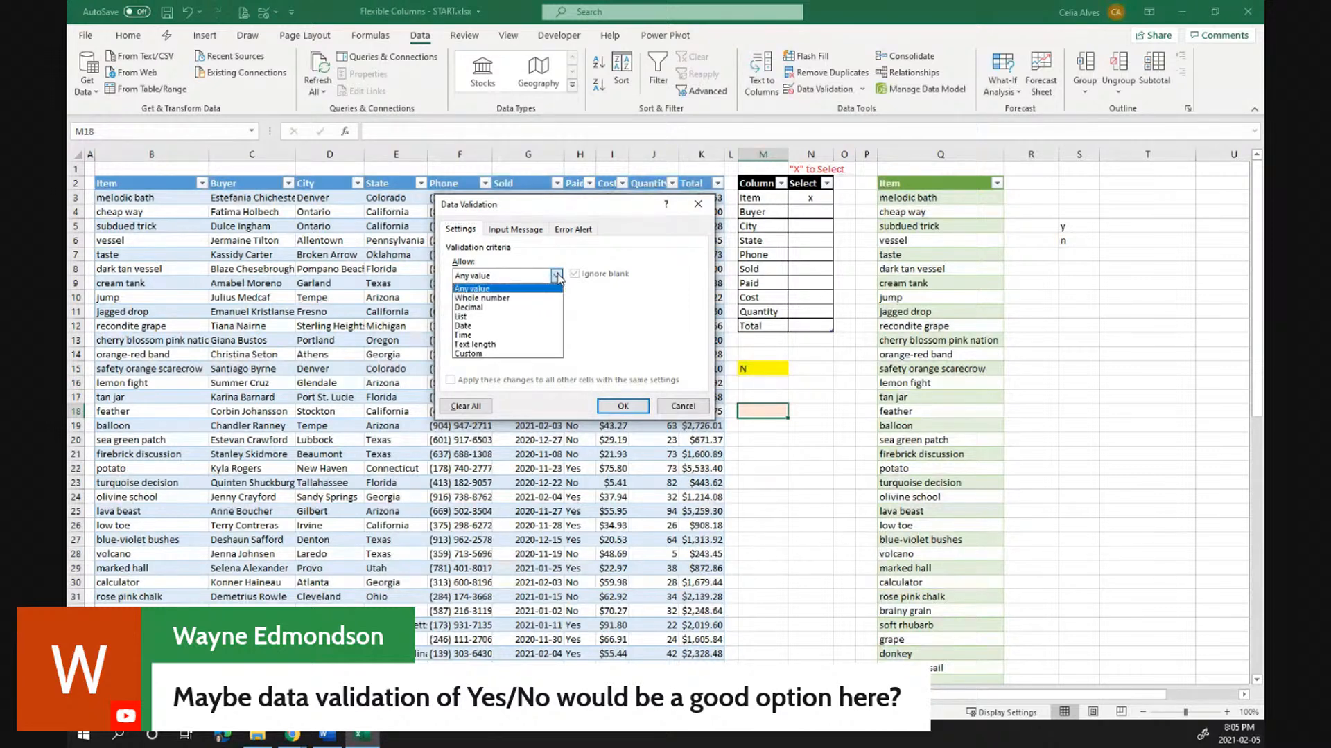
{"action": "left_click", "coordinate": [514, 318]}
{"action": "left_click", "coordinate": [515, 335]}
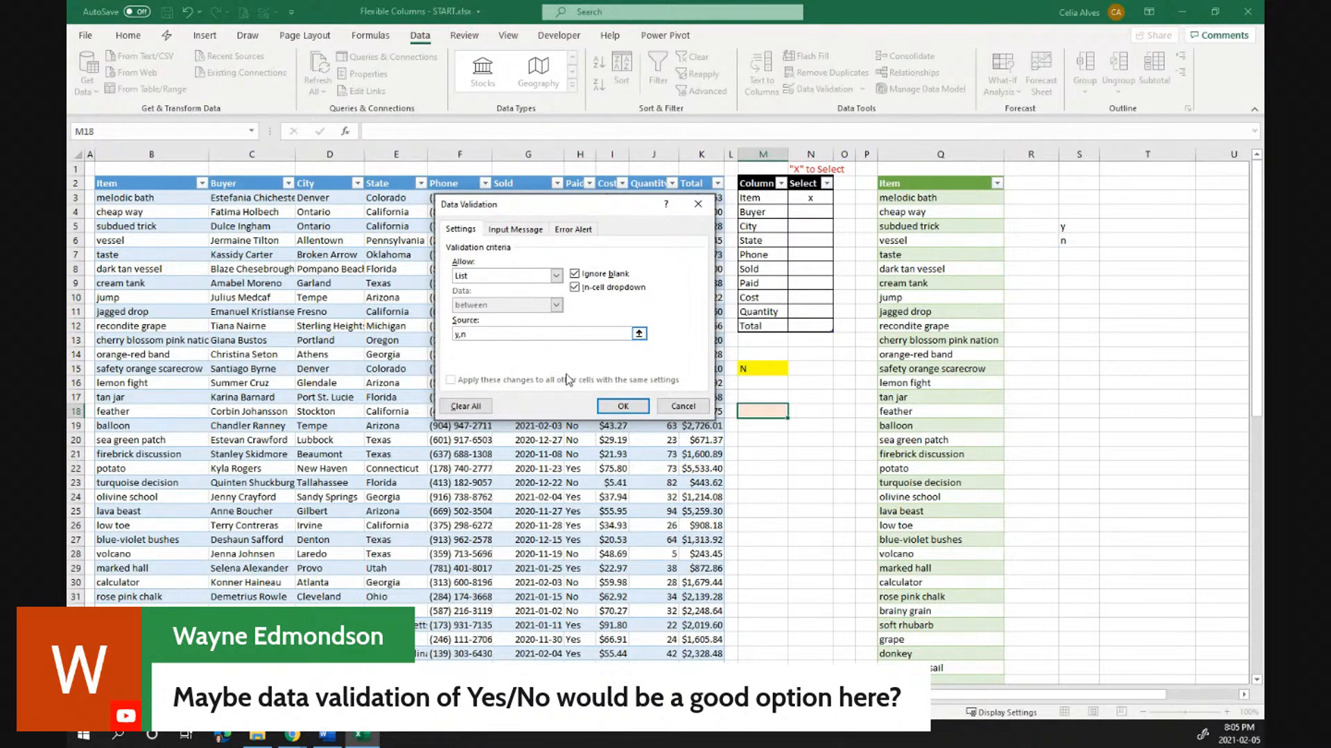
{"action": "left_click", "coordinate": [624, 407]}
Pick y and then n from the validation list in cell M18
{"action": "left_click", "coordinate": [778, 427]}
{"action": "left_click", "coordinate": [775, 409]}
{"action": "left_click", "coordinate": [794, 411]}
{"action": "left_click", "coordinate": [784, 424]}
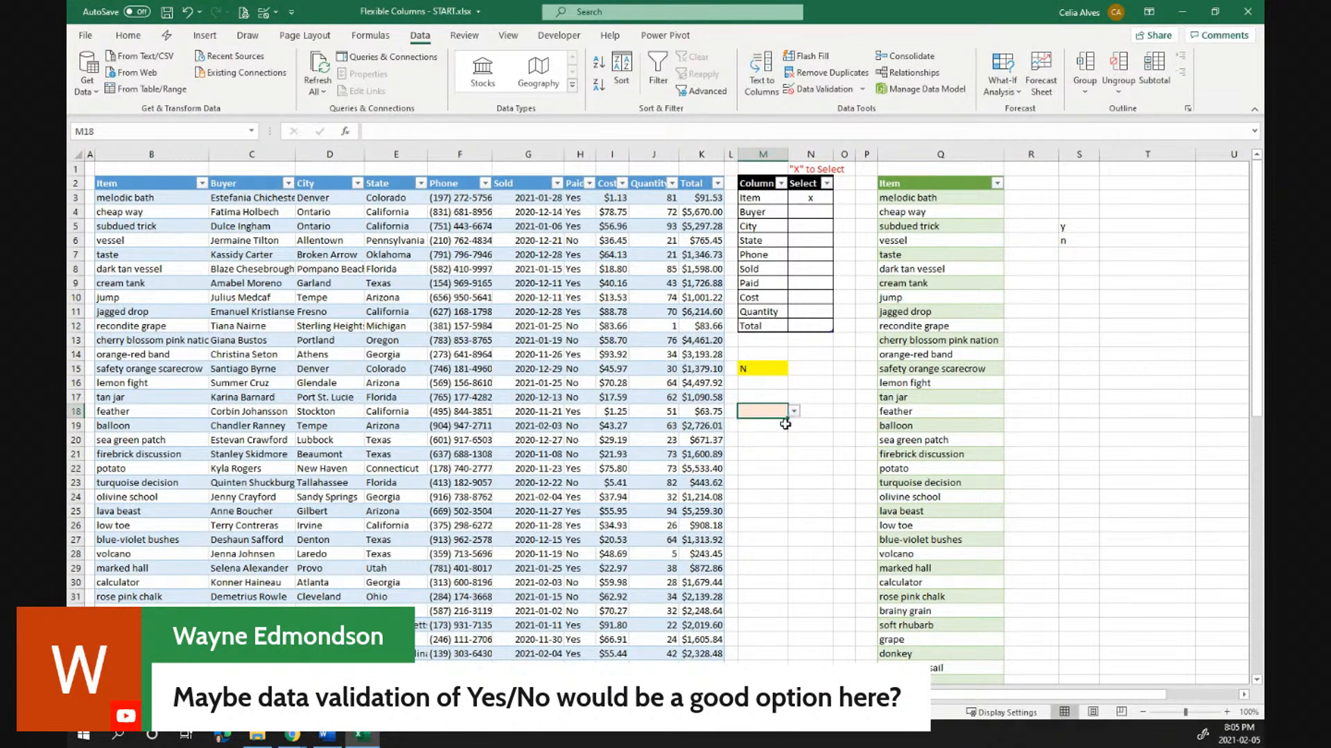
{"action": "left_click", "coordinate": [794, 412]}
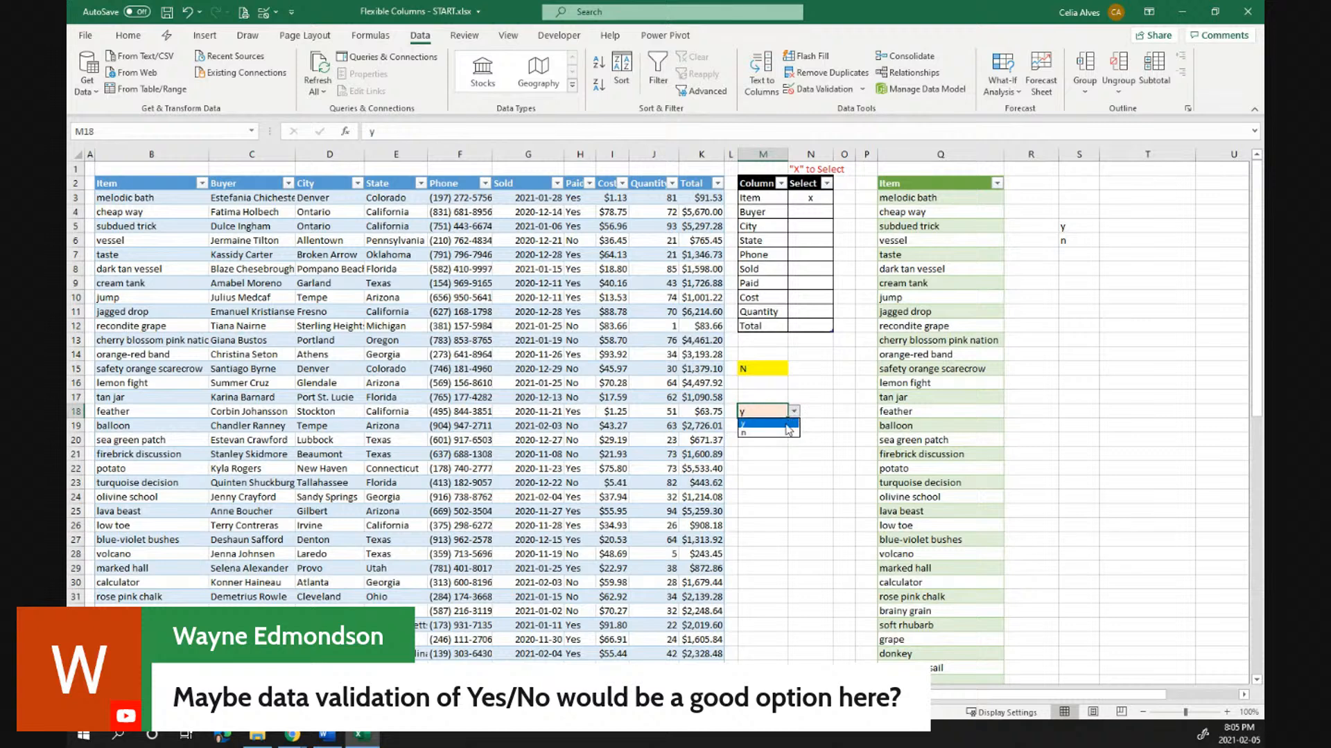
{"action": "left_click", "coordinate": [786, 433]}
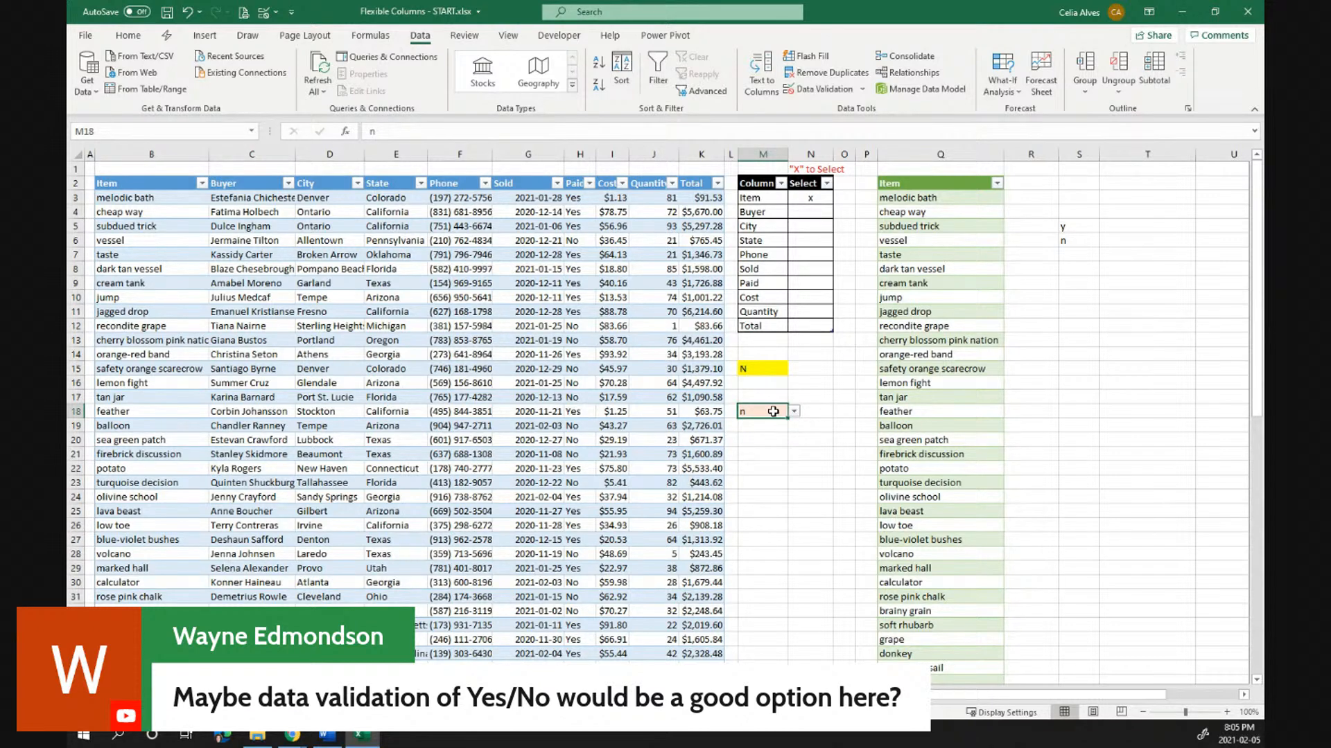
Enter lowercase y in cell M18, then try an uppercase Y in the same cell and cancel that entry
{"action": "type", "text": "y"}
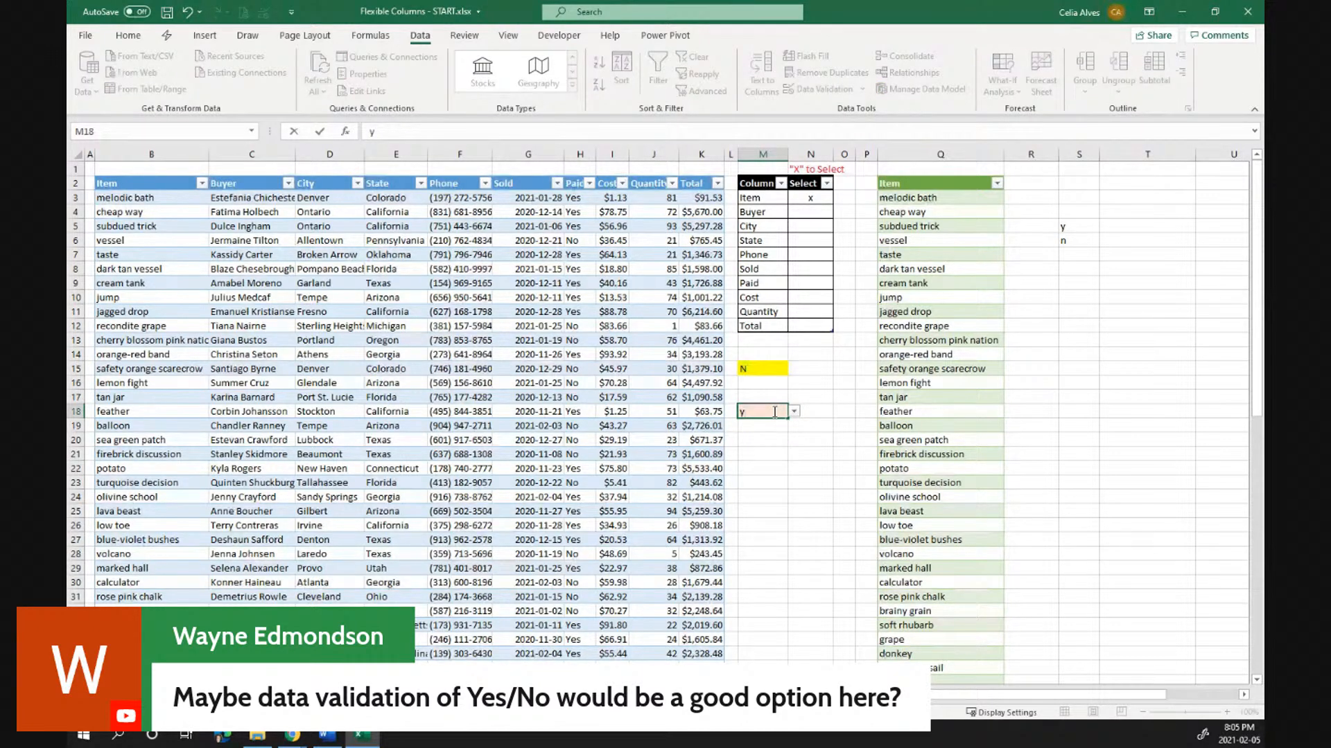
{"action": "key", "text": "Return"}
{"action": "left_click", "coordinate": [773, 411]}
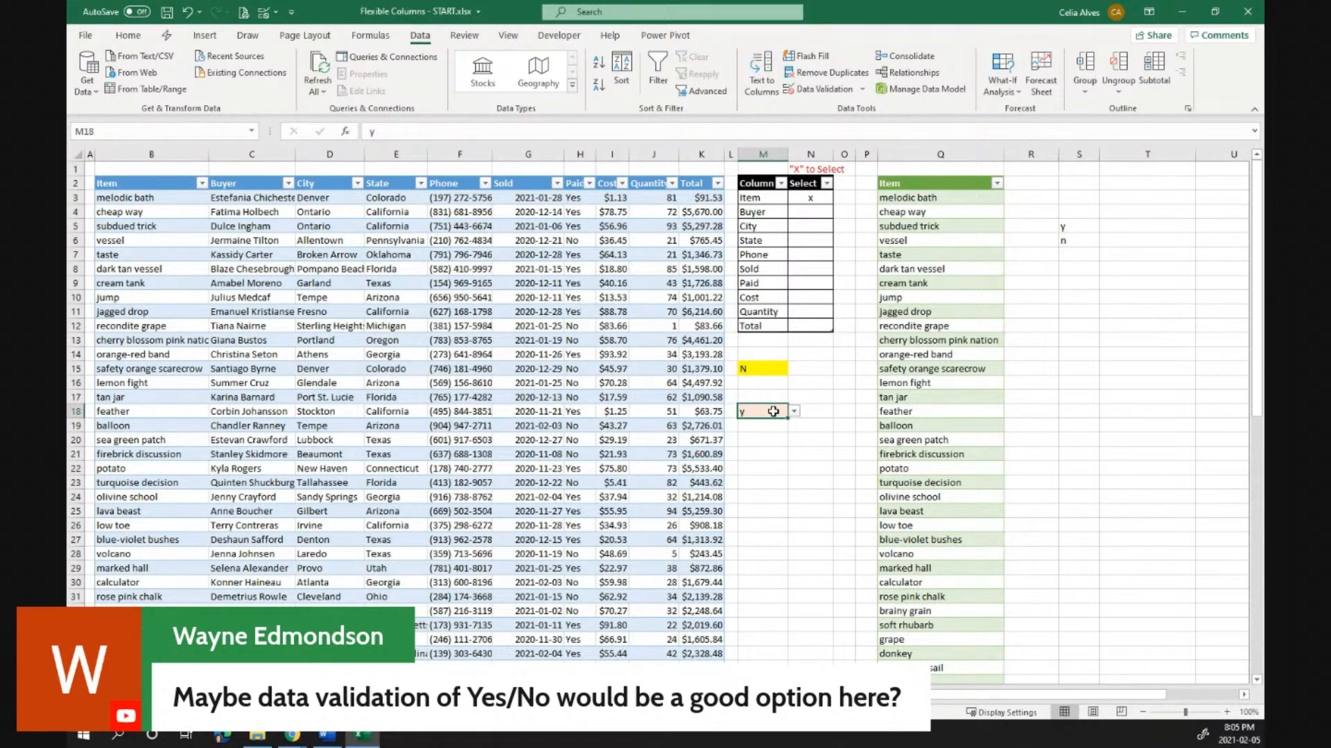
{"action": "type", "text": "Y"}
{"action": "key", "text": "Return"}
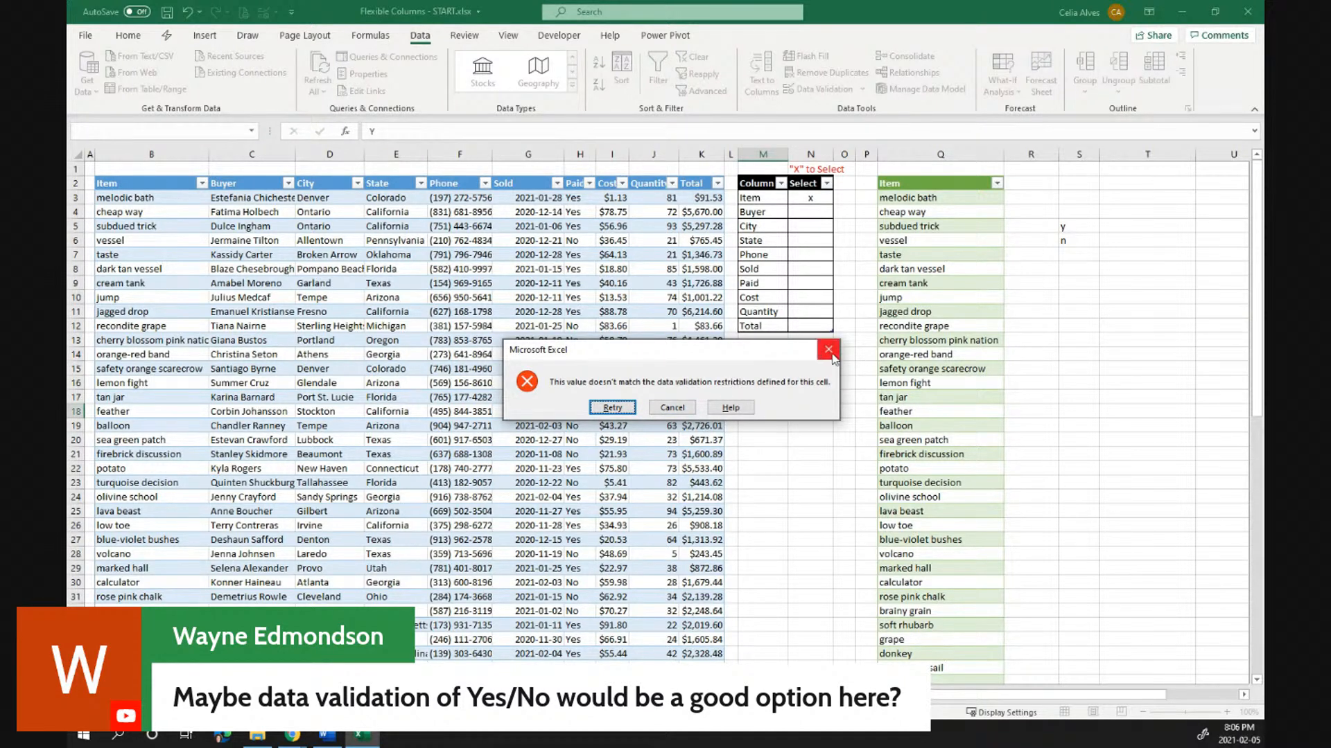
{"action": "left_click", "coordinate": [684, 409]}
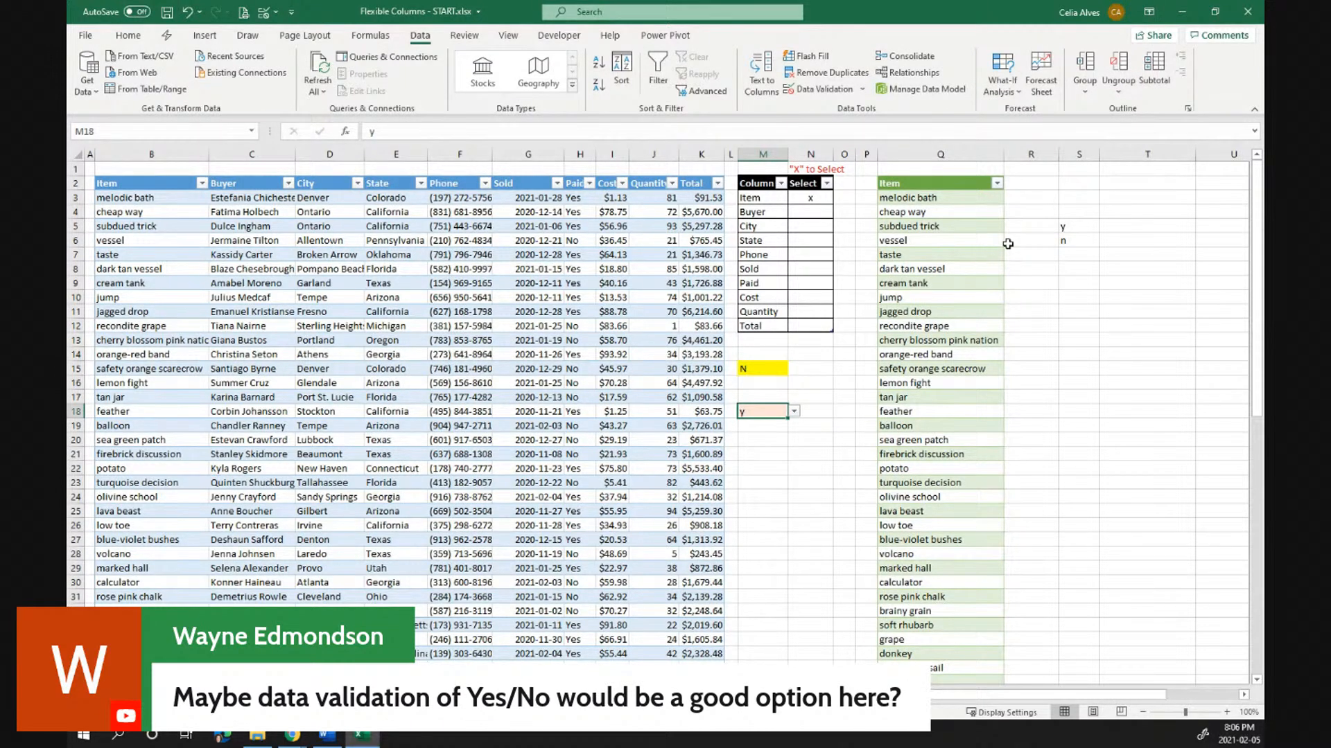
Name the y/n range S5:S6 options and reselect it to check the name
{"action": "left_click", "coordinate": [1086, 228]}
{"action": "left_click", "coordinate": [1079, 240]}
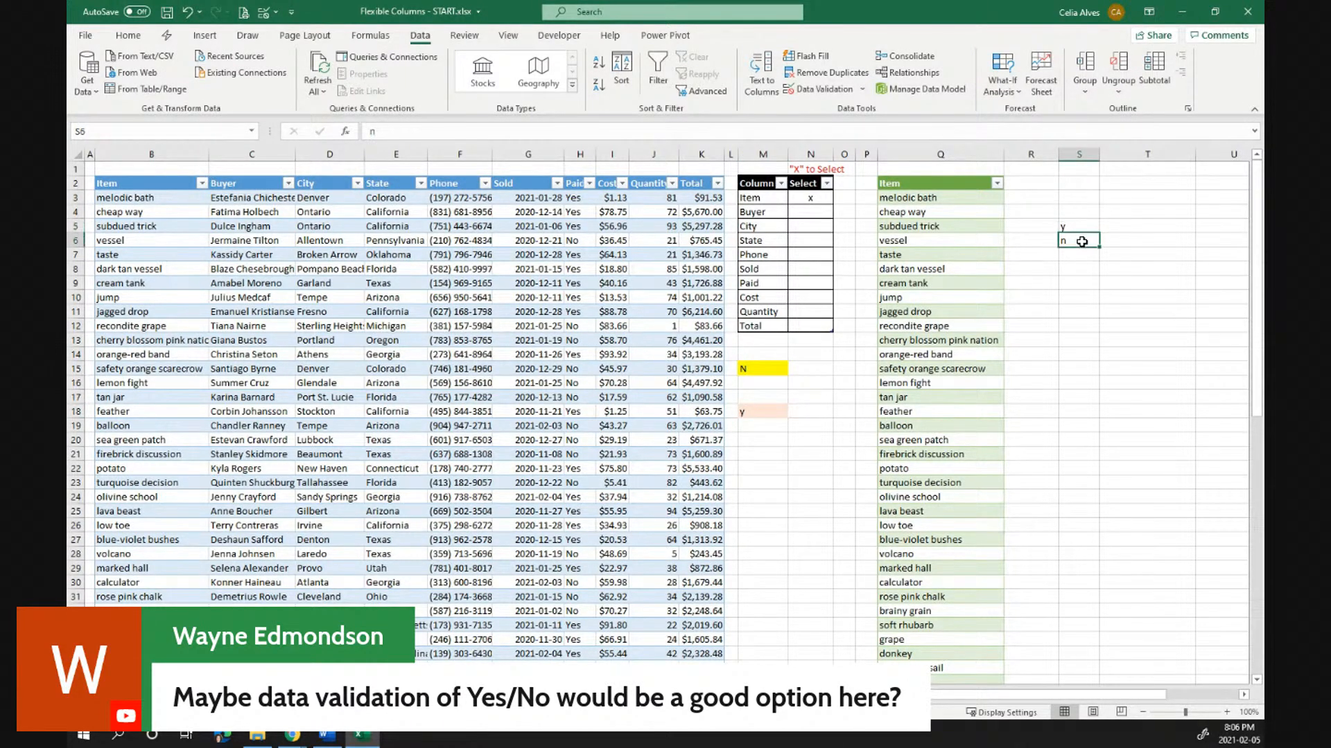
{"action": "left_click_drag", "start_coordinate": [1080, 228], "coordinate": [1081, 241]}
{"action": "left_click", "coordinate": [118, 130]}
{"action": "type", "text": "options"}
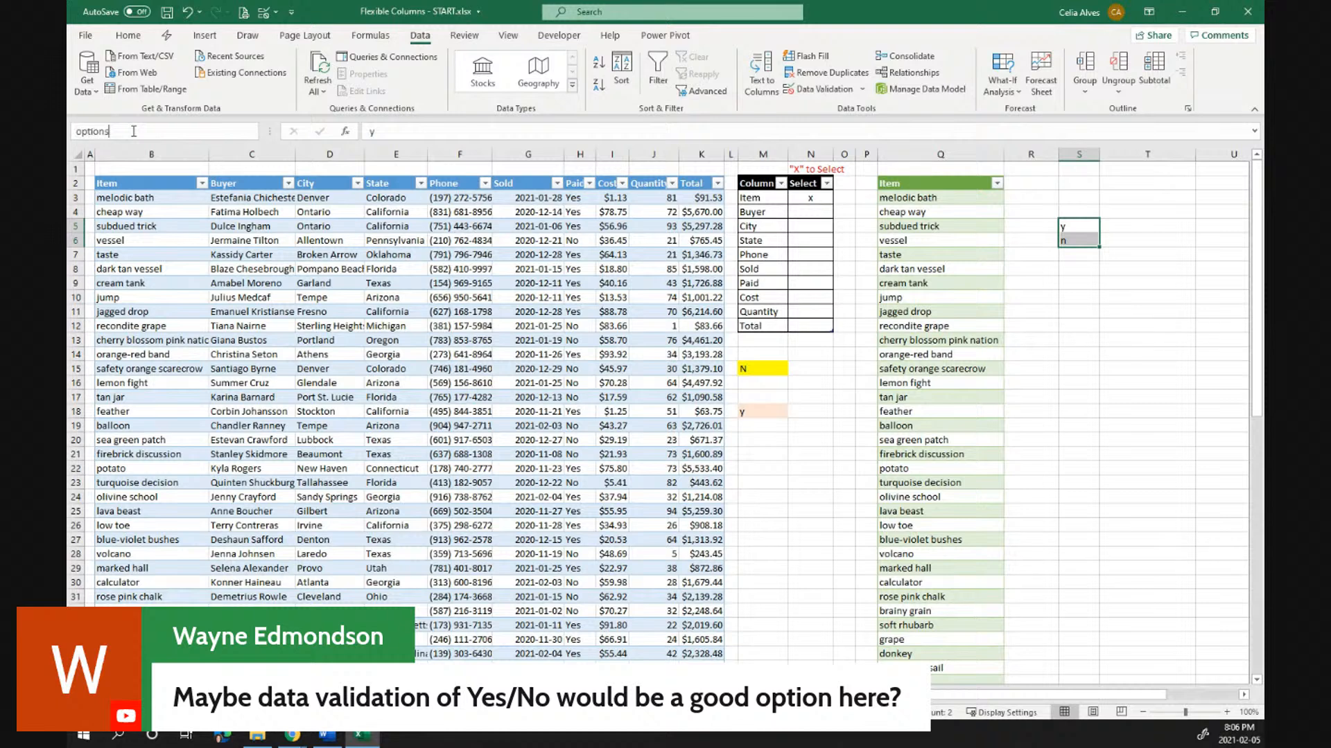
{"action": "left_click", "coordinate": [1074, 315]}
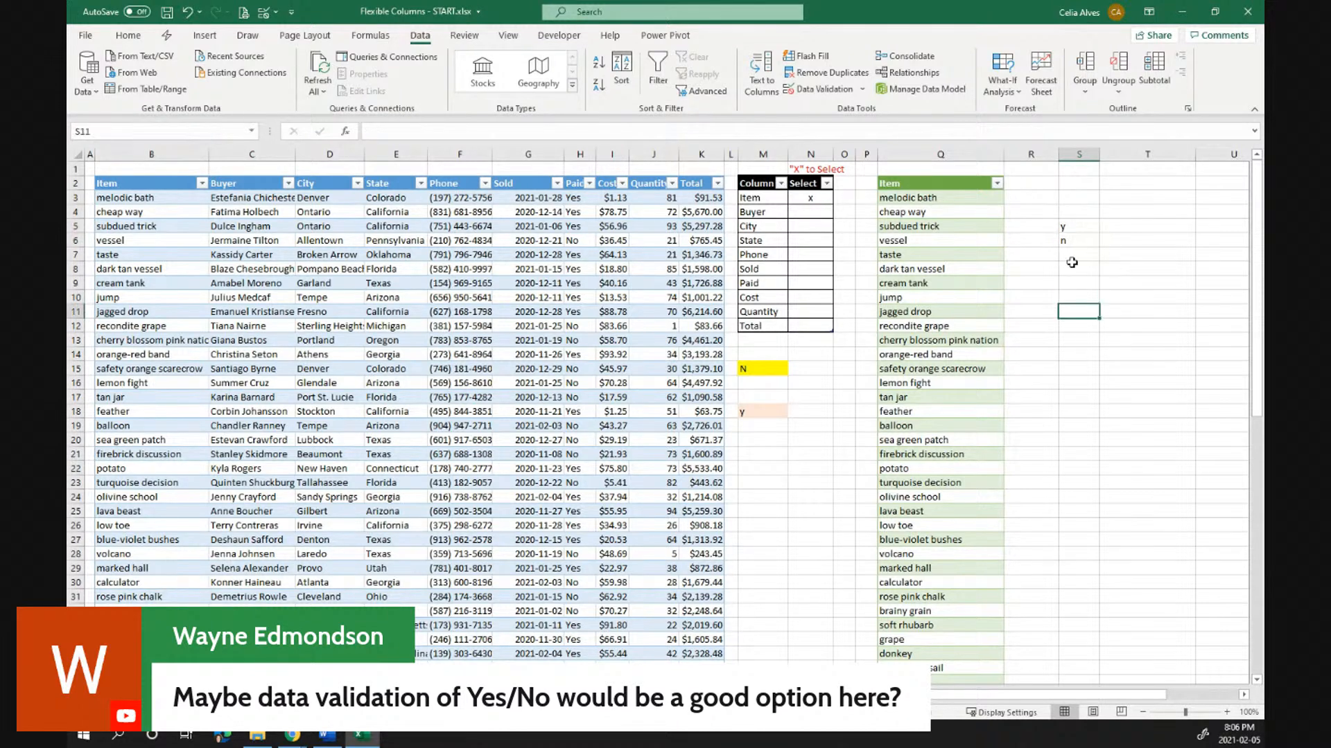
{"action": "left_click_drag", "start_coordinate": [1072, 228], "coordinate": [1075, 240]}
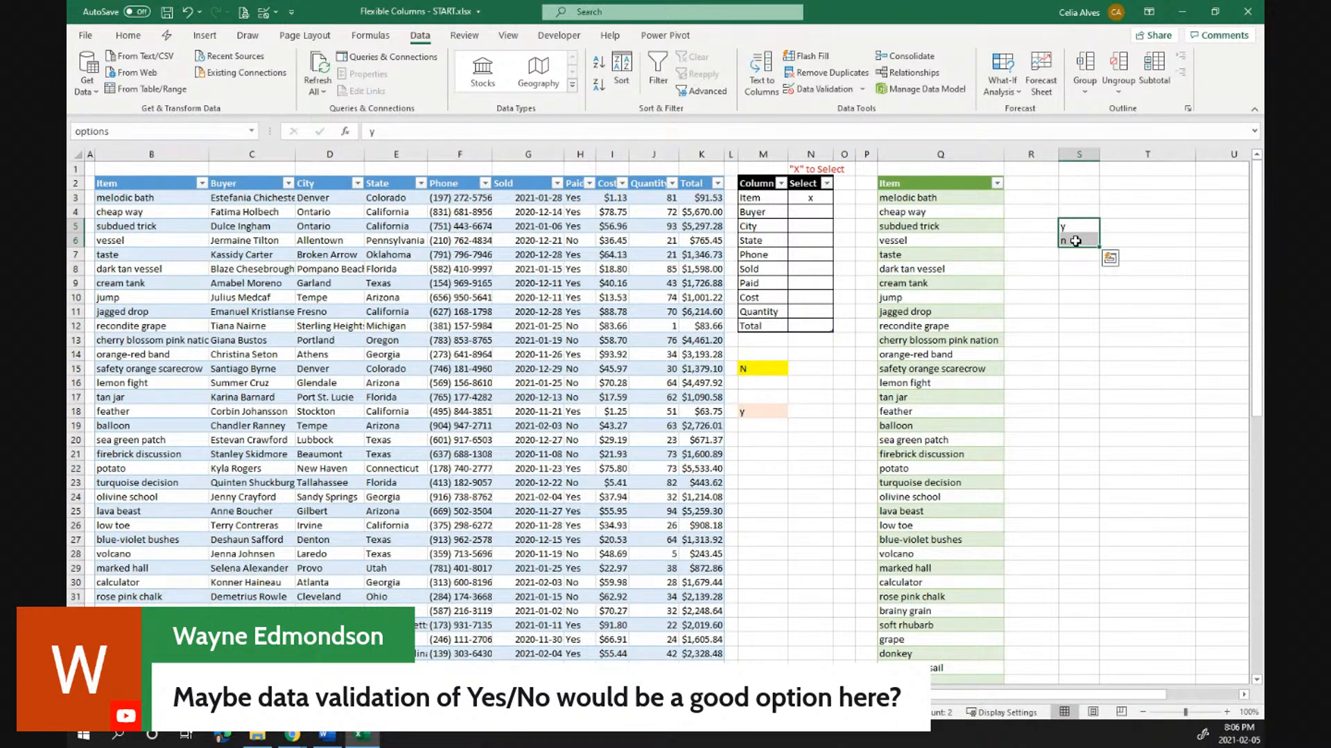
Re-enter the list validation source of yellow cell M15 as =options, choosing options from the defined names
{"action": "left_click", "coordinate": [755, 368]}
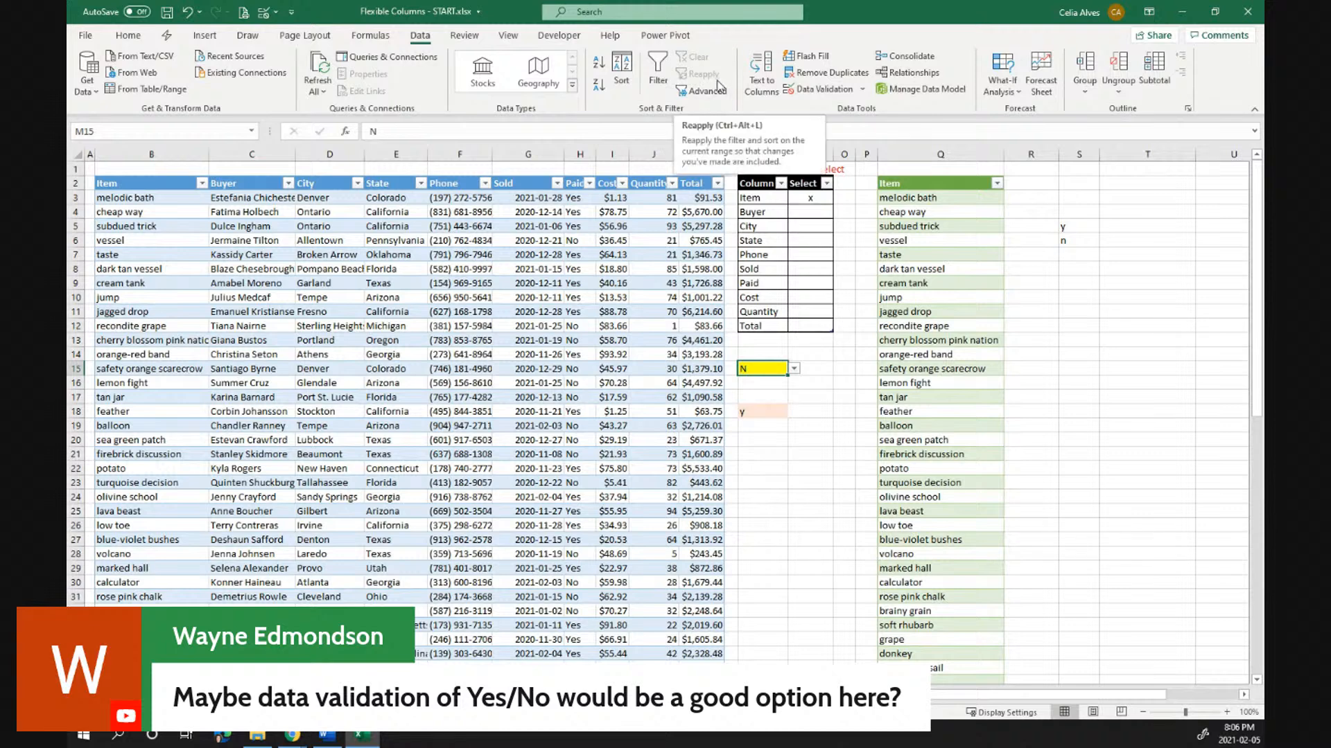
{"action": "left_click", "coordinate": [797, 92]}
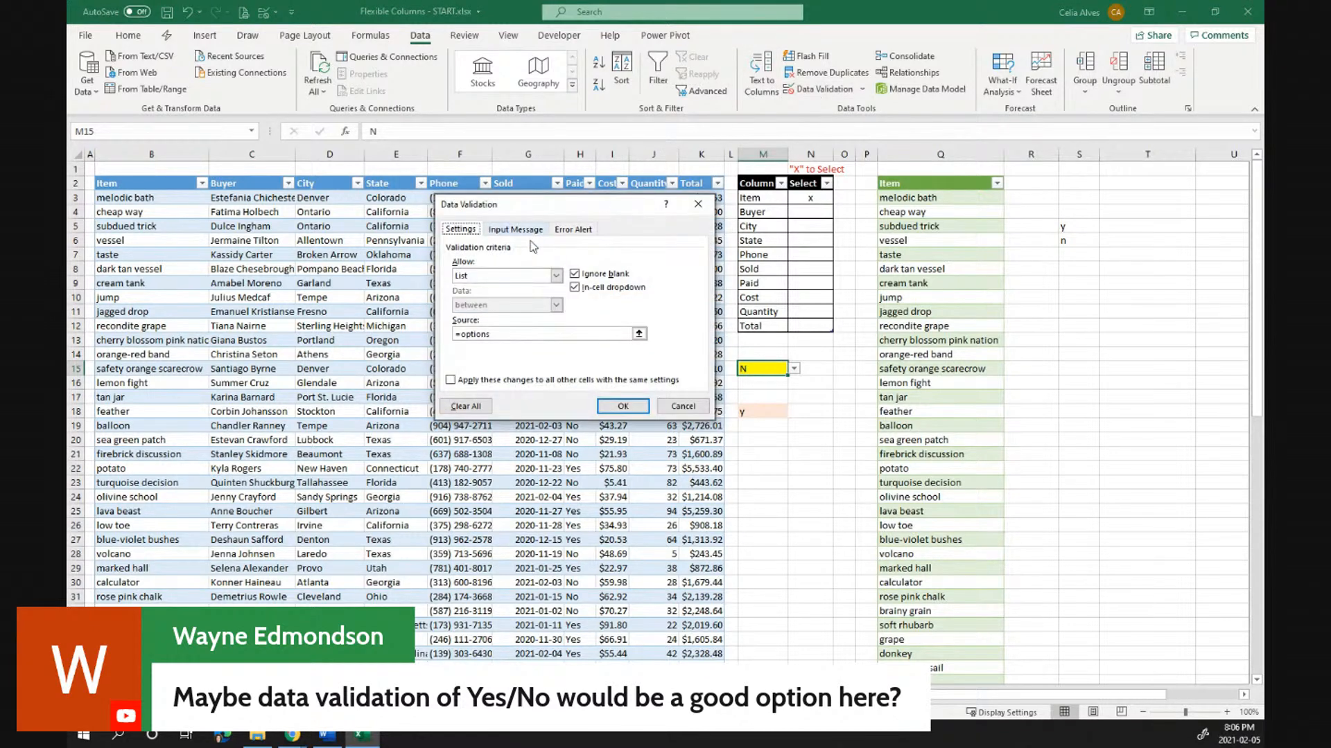
{"action": "left_click_drag", "start_coordinate": [567, 334], "coordinate": [437, 333]}
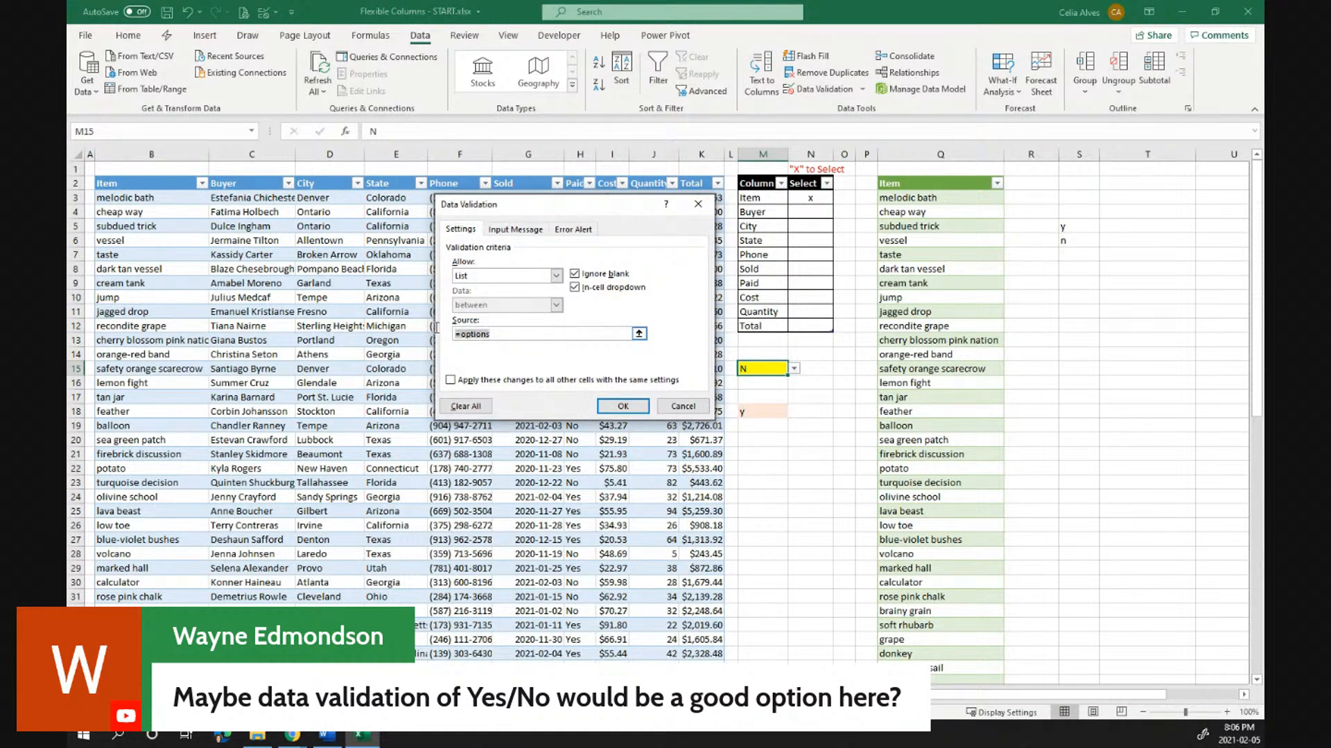
{"action": "key", "text": "Delete"}
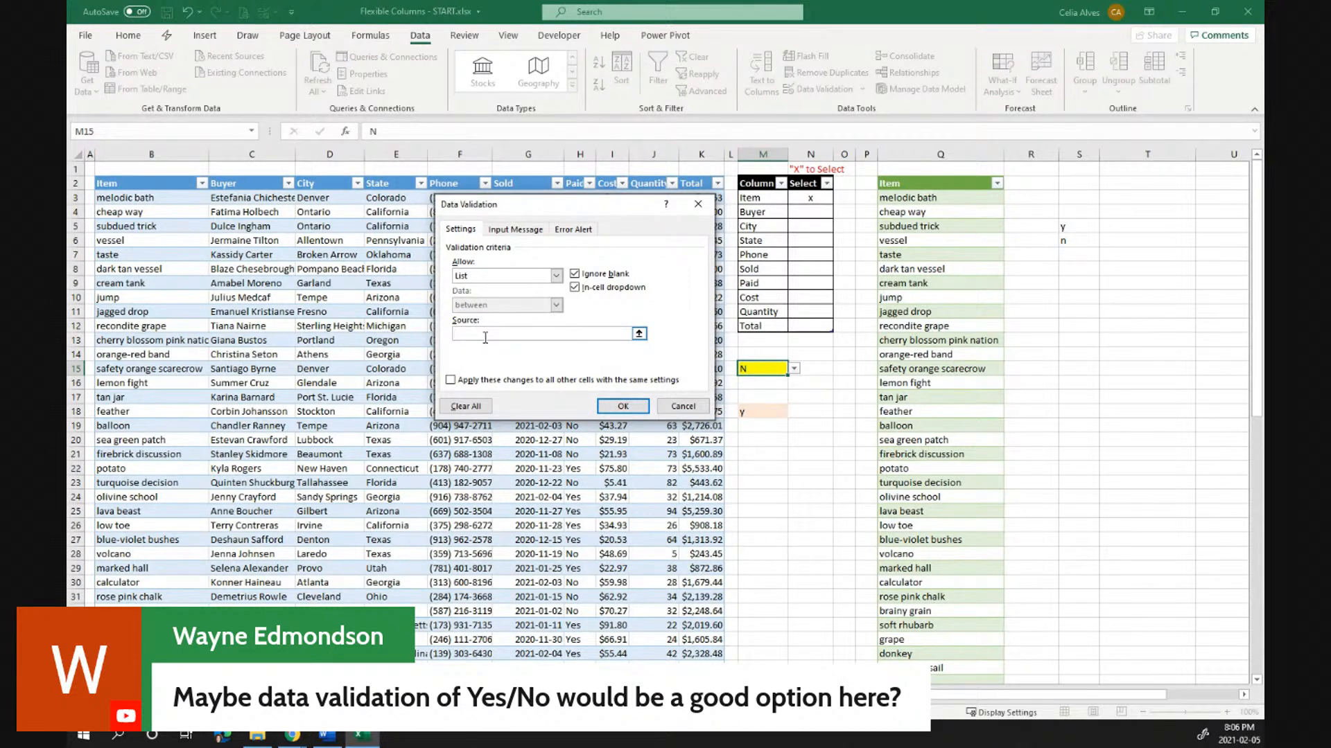
{"action": "type", "text": "="}
{"action": "key", "text": "F3"}
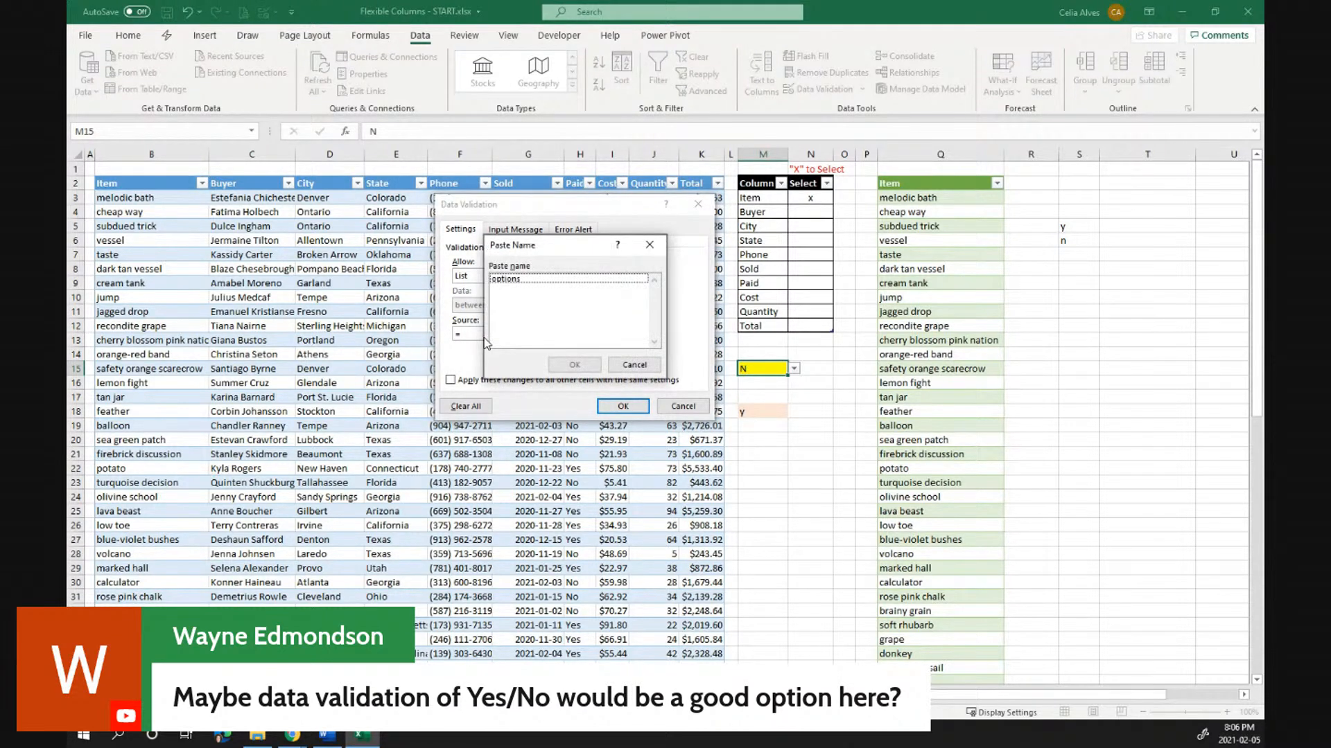
{"action": "left_click", "coordinate": [519, 280]}
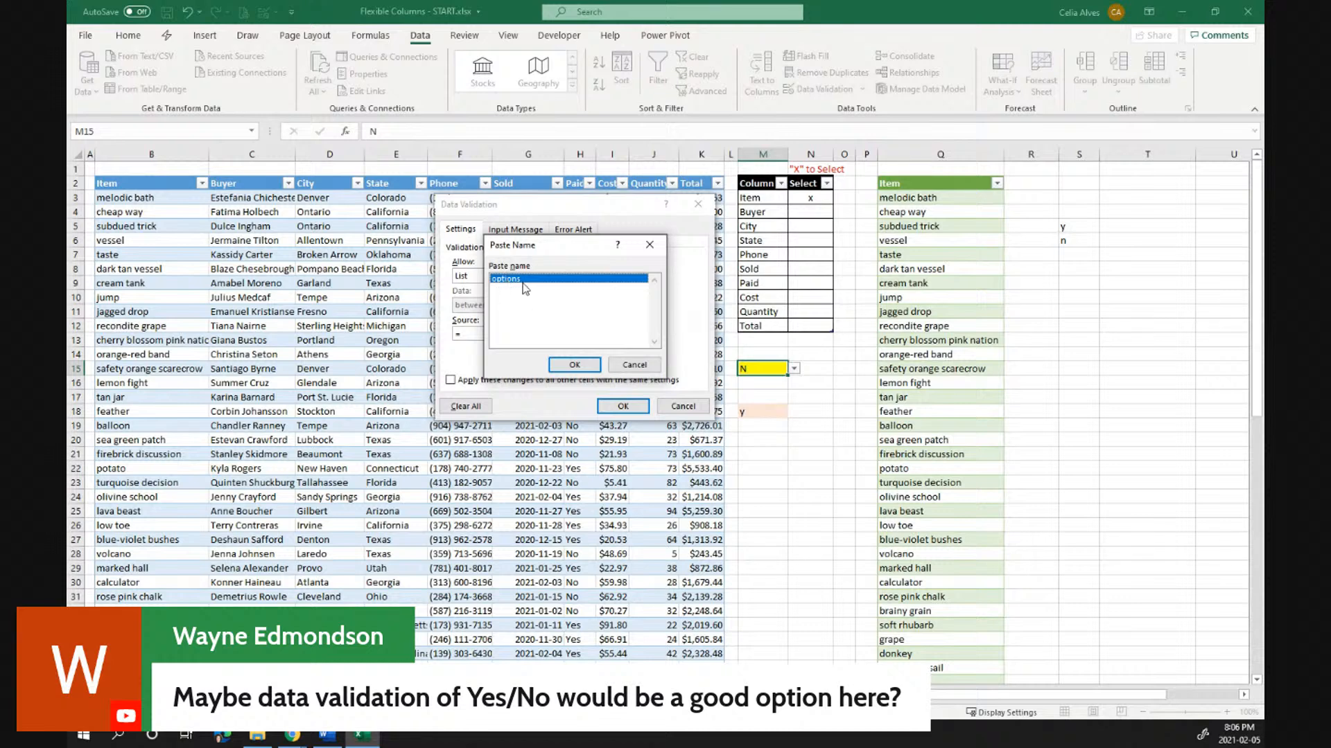
{"action": "left_click", "coordinate": [575, 365]}
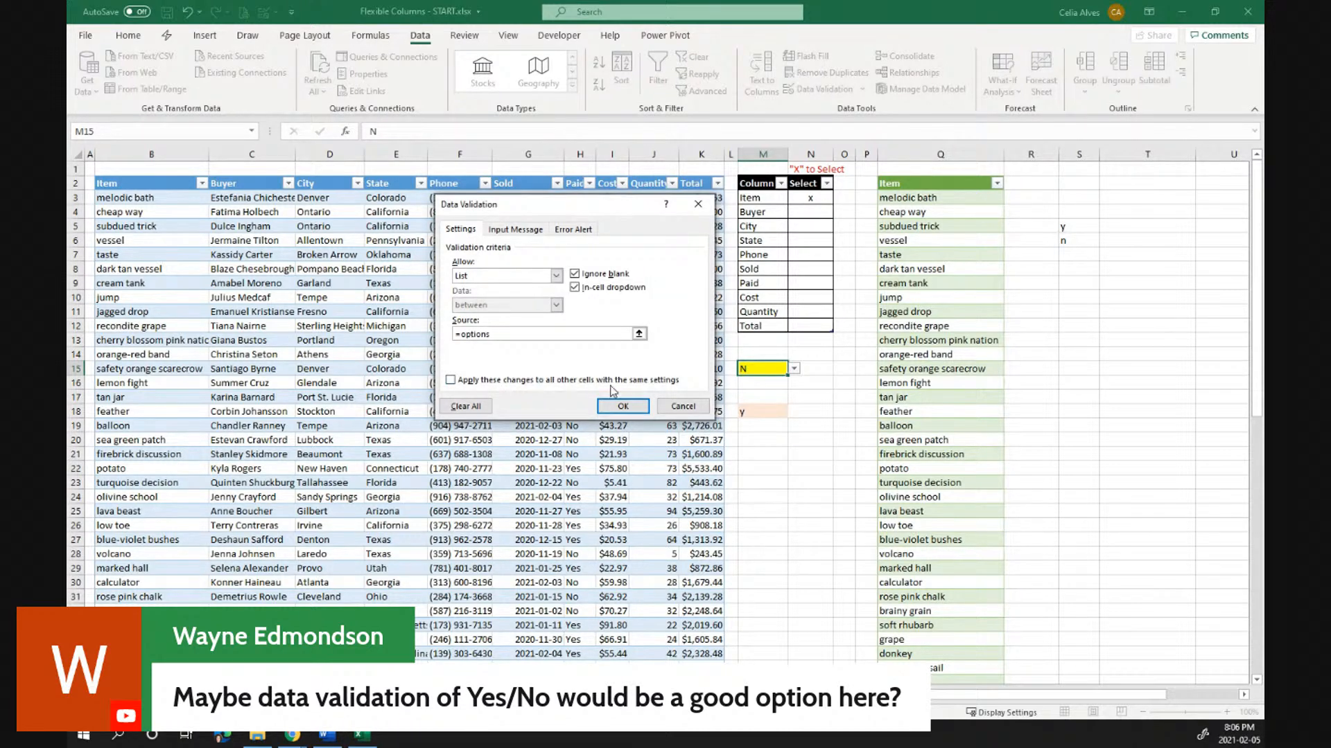
{"action": "left_click", "coordinate": [621, 405]}
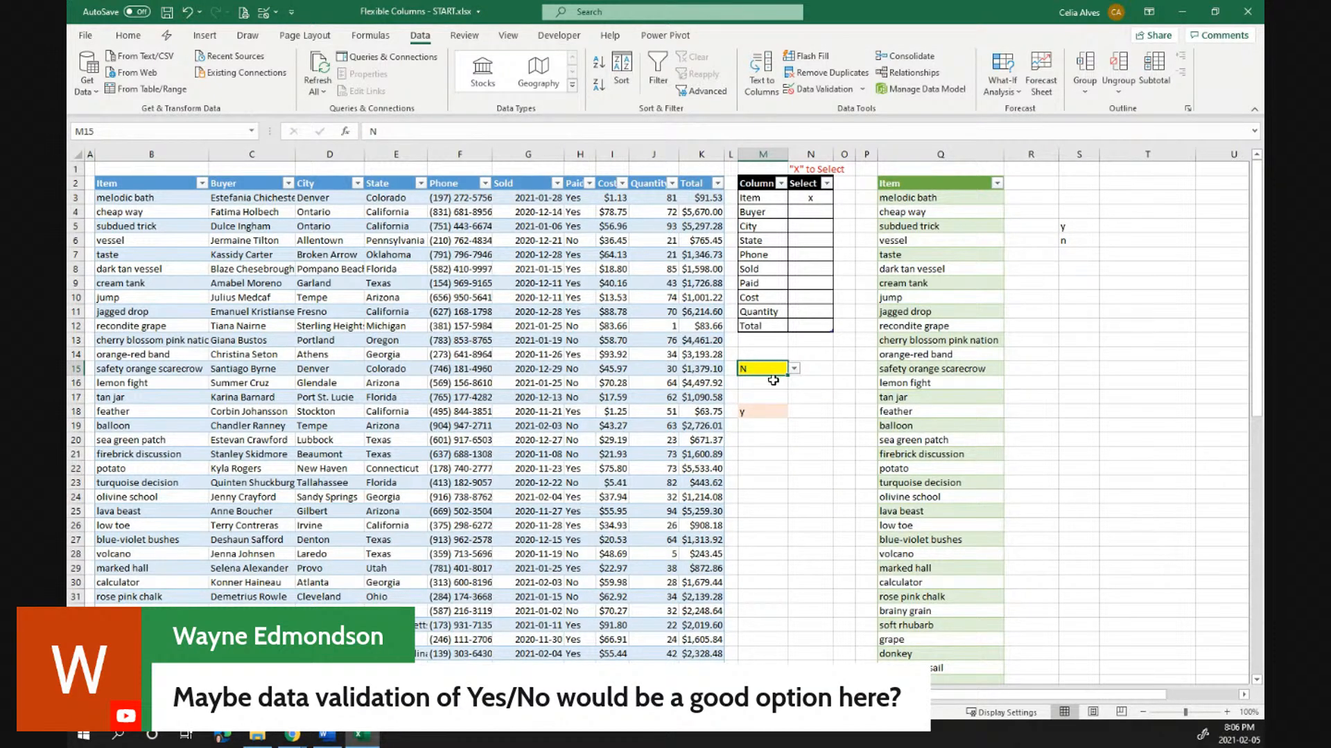
Enter lowercase n in cell M15, then pick y from its validation list
{"action": "type", "text": "n"}
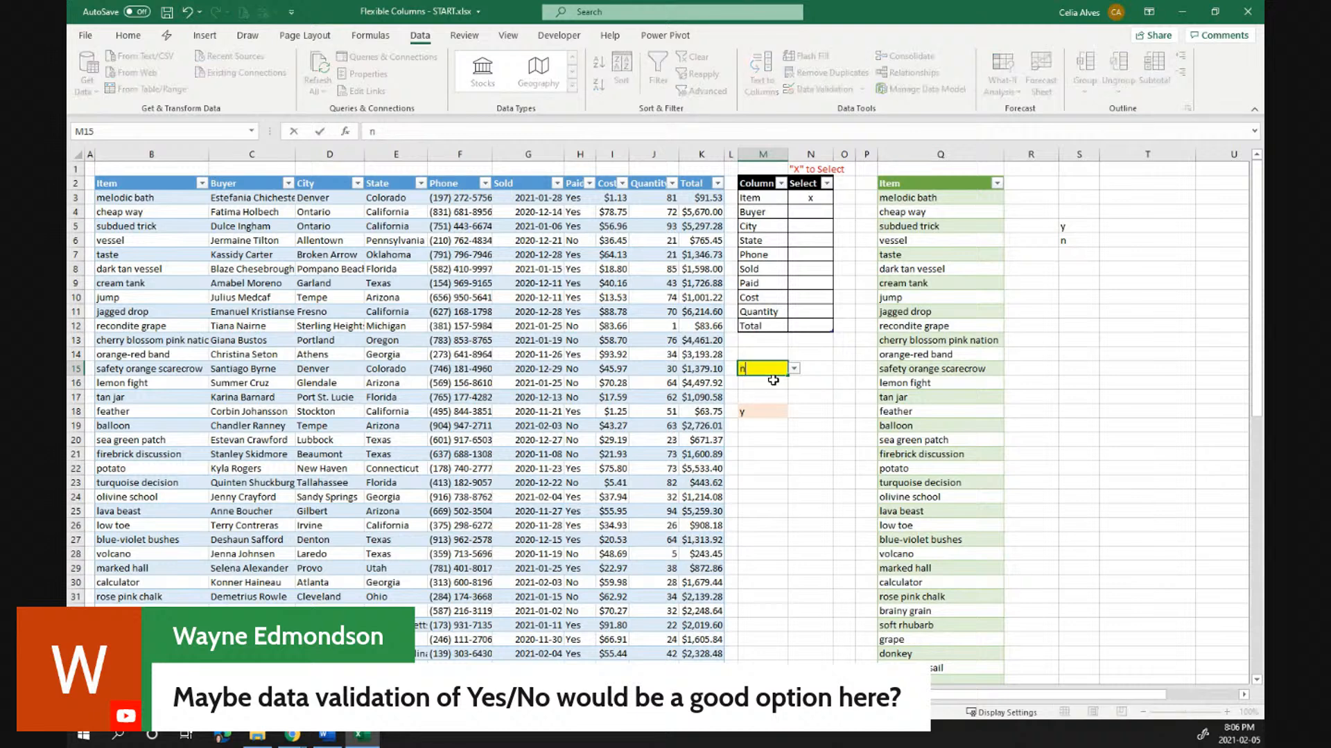
{"action": "key", "text": "Return"}
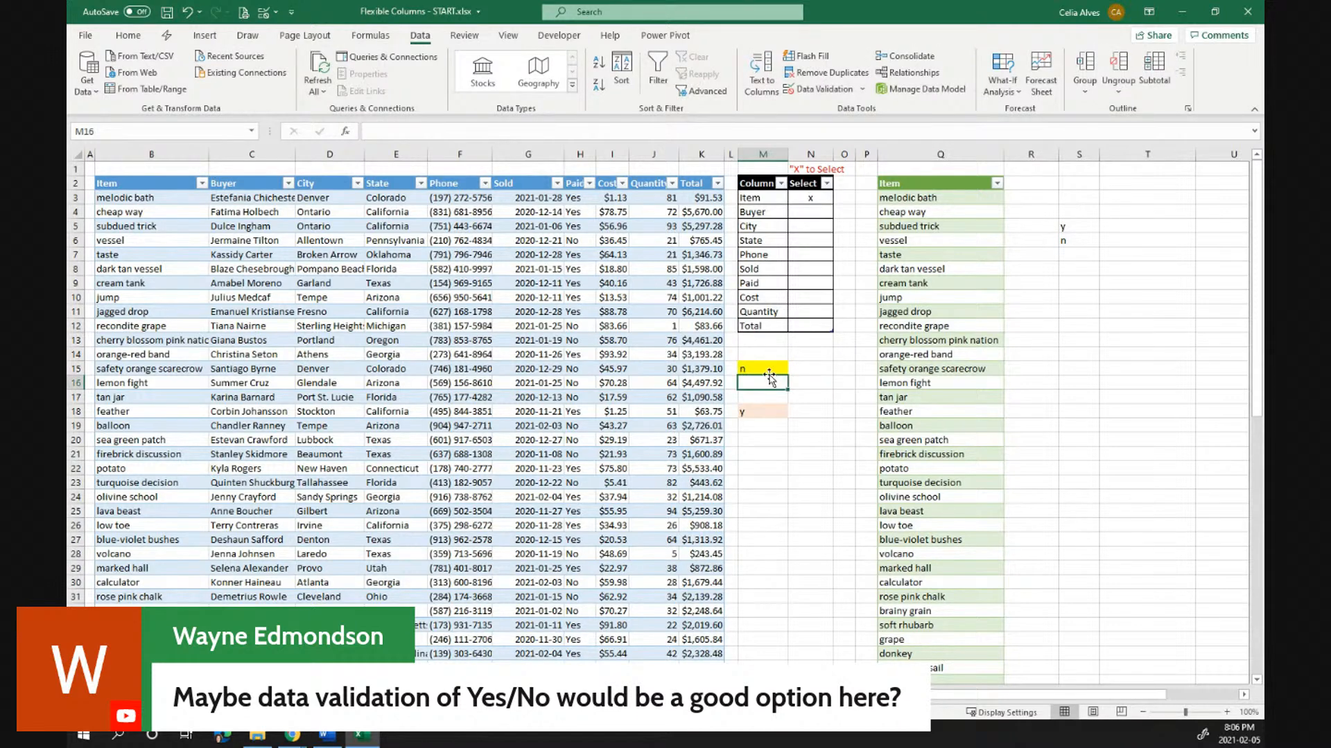
{"action": "left_click", "coordinate": [765, 368]}
{"action": "left_click", "coordinate": [795, 375]}
{"action": "left_click", "coordinate": [759, 382]}
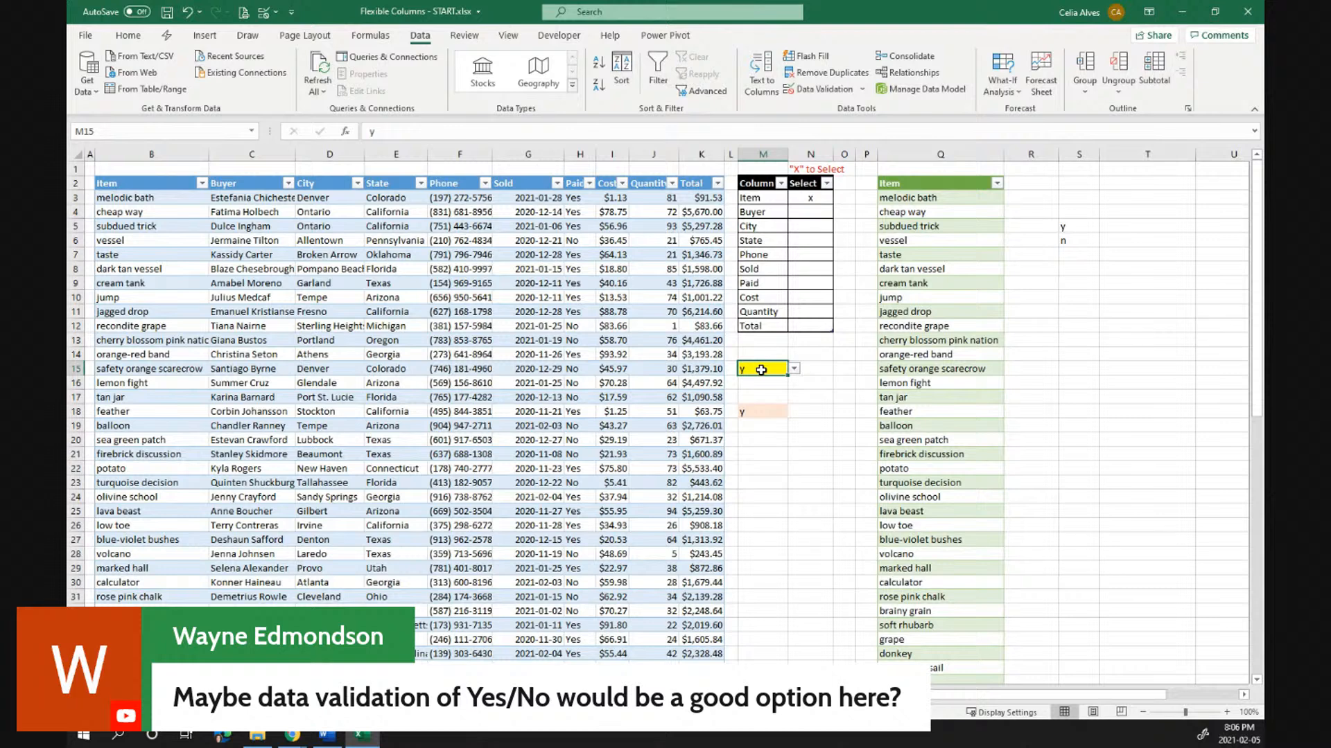
Test letter case in cell M15 by entering y, then uppercase Y, then uppercase N
{"action": "type", "text": "y"}
{"action": "key", "text": "Return"}
{"action": "left_click", "coordinate": [761, 370]}
{"action": "type", "text": "Y"}
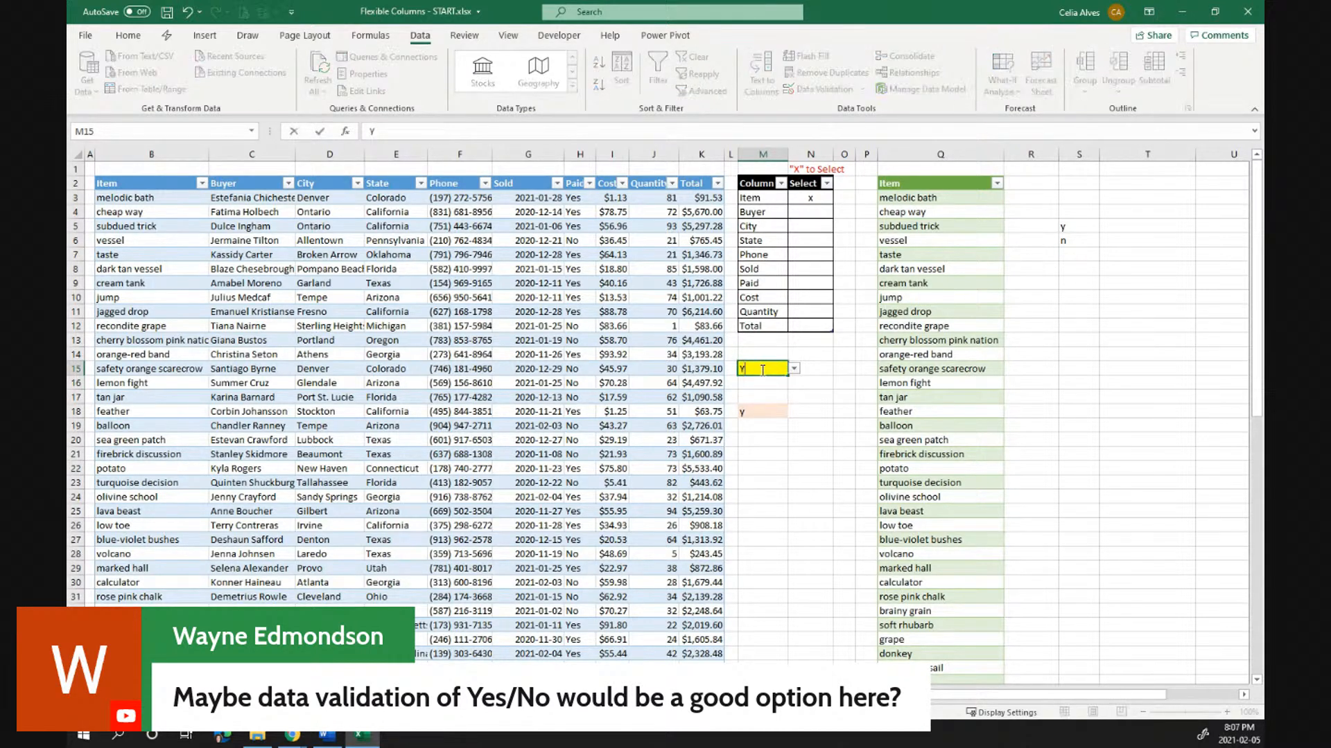
{"action": "key", "text": "Return"}
{"action": "left_click", "coordinate": [761, 369]}
{"action": "type", "text": "N"}
{"action": "key", "text": "Return"}
{"action": "left_click", "coordinate": [757, 369]}
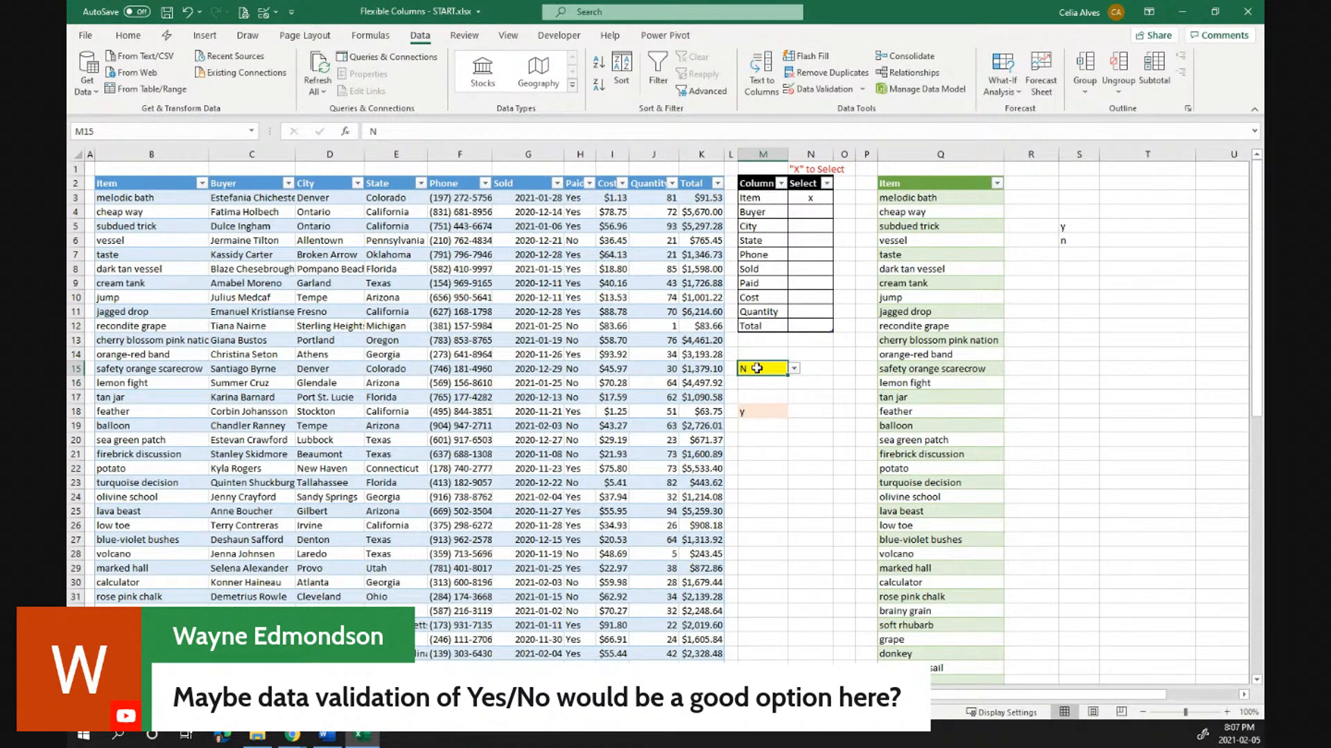
Compare the named source range S5:S6 with the validated cell M18
{"action": "left_click_drag", "start_coordinate": [1071, 227], "coordinate": [1079, 238]}
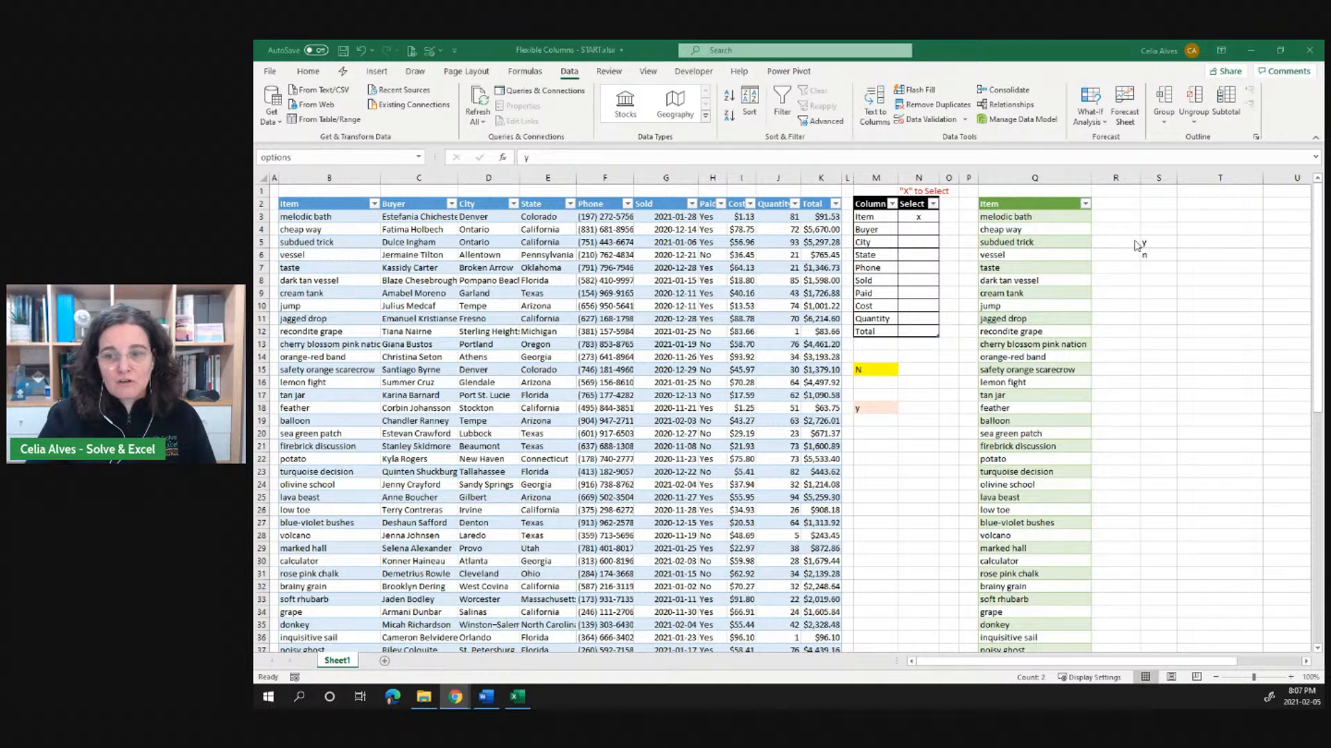
{"action": "left_click_drag", "start_coordinate": [1155, 244], "coordinate": [1156, 255]}
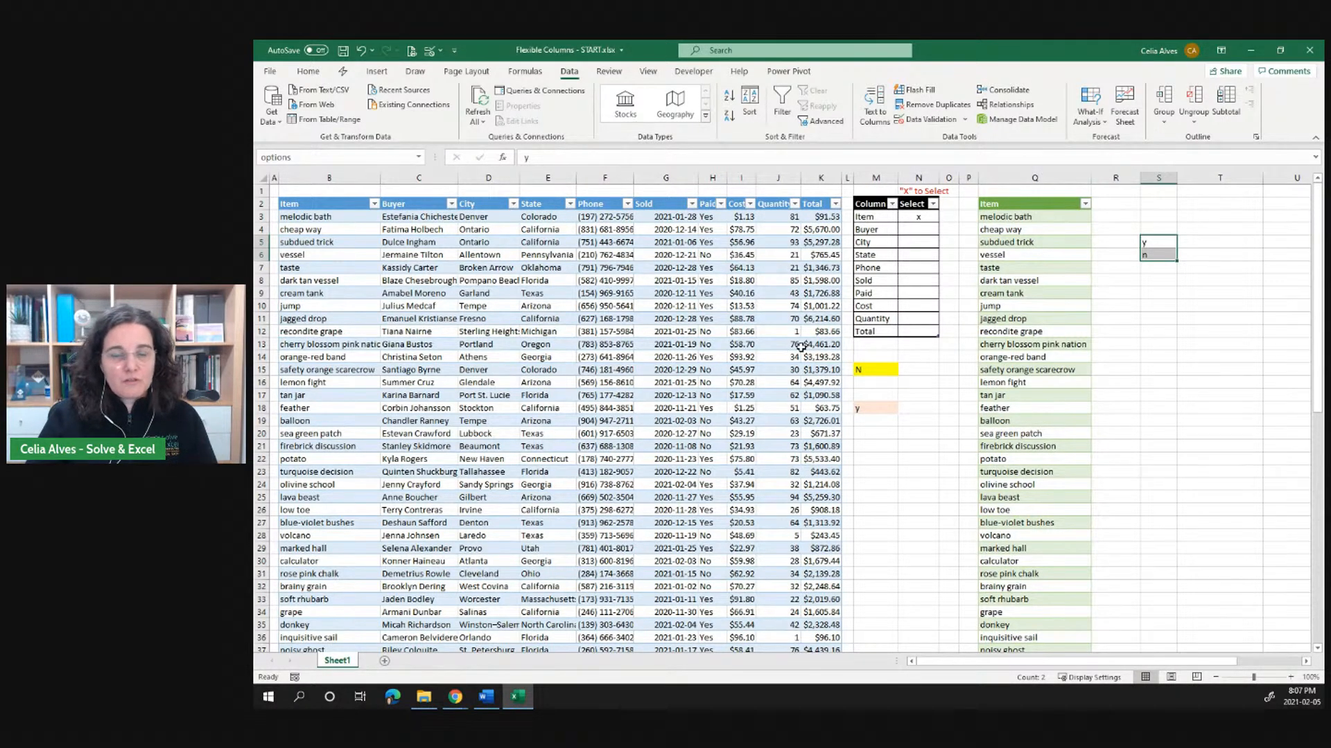
{"action": "left_click", "coordinate": [882, 408]}
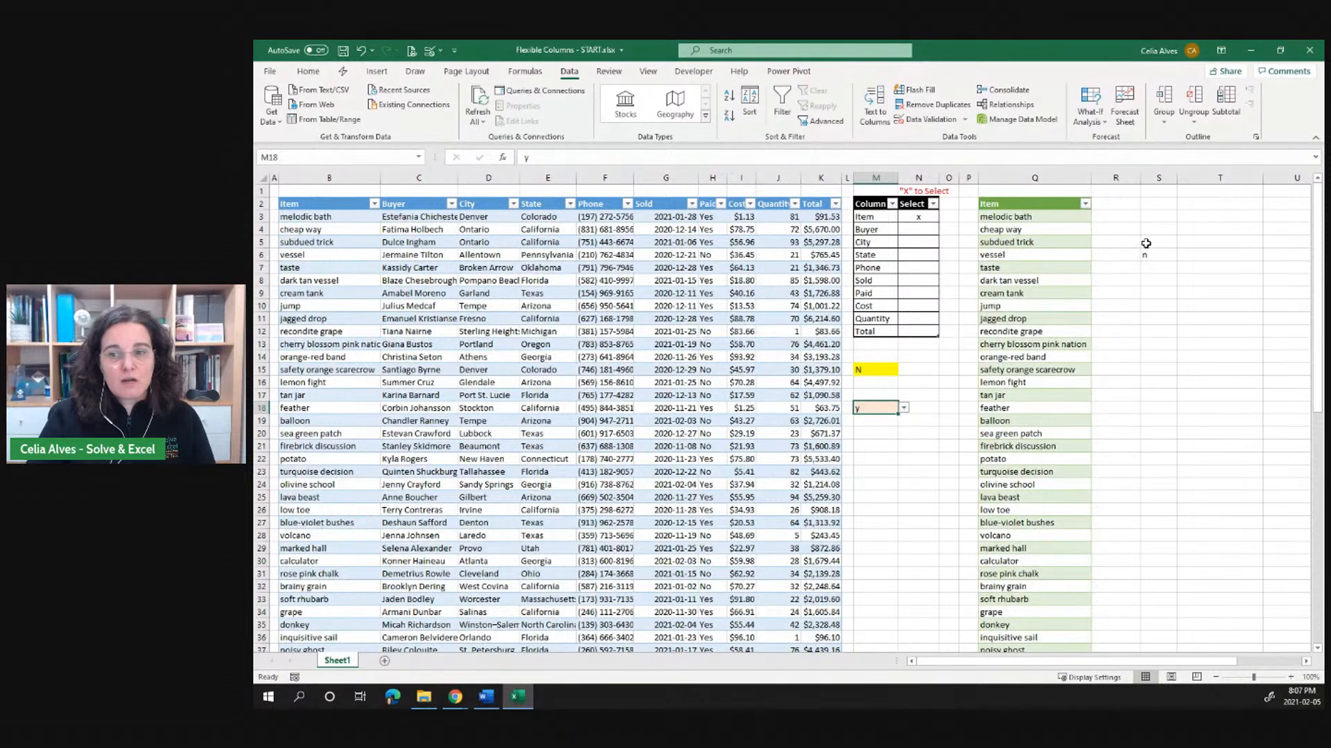
{"action": "left_click_drag", "start_coordinate": [1146, 244], "coordinate": [1148, 260]}
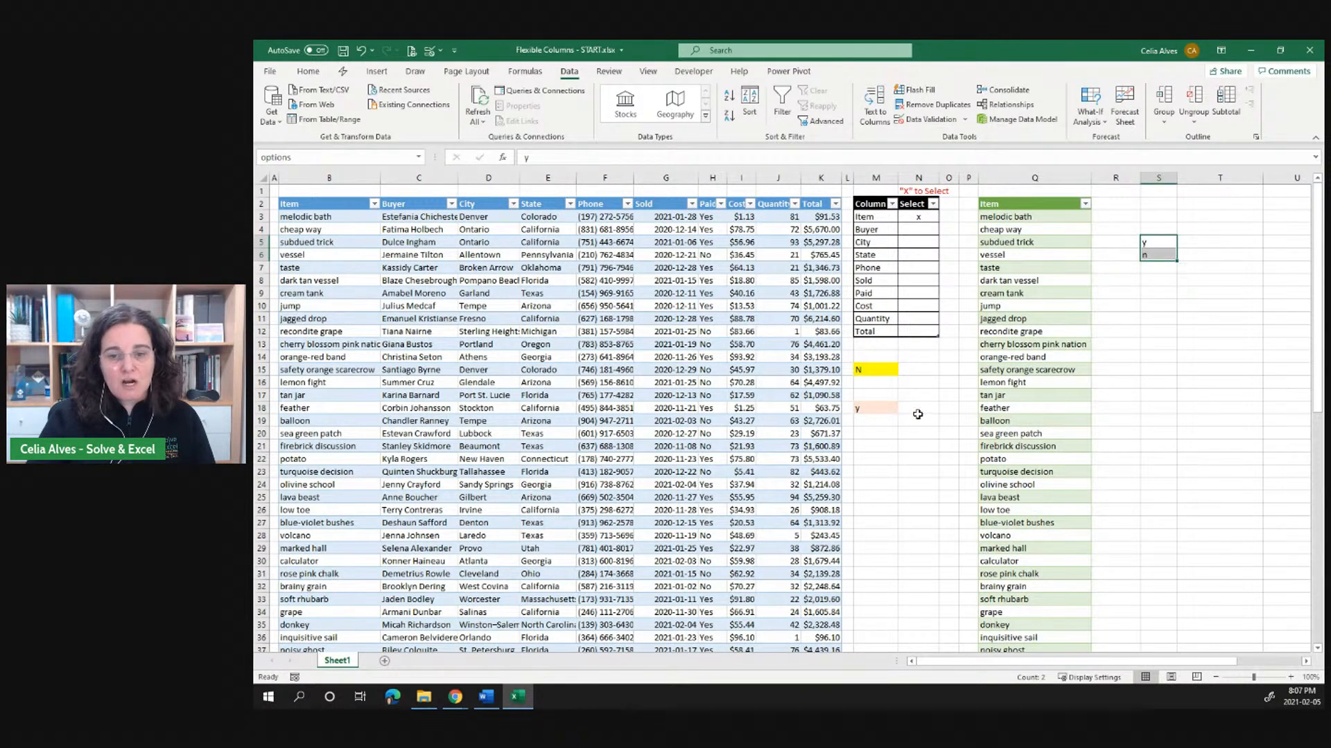
Review the typed list source in cell M18's data validation, then compare cells M15 and M18
{"action": "left_click", "coordinate": [871, 409]}
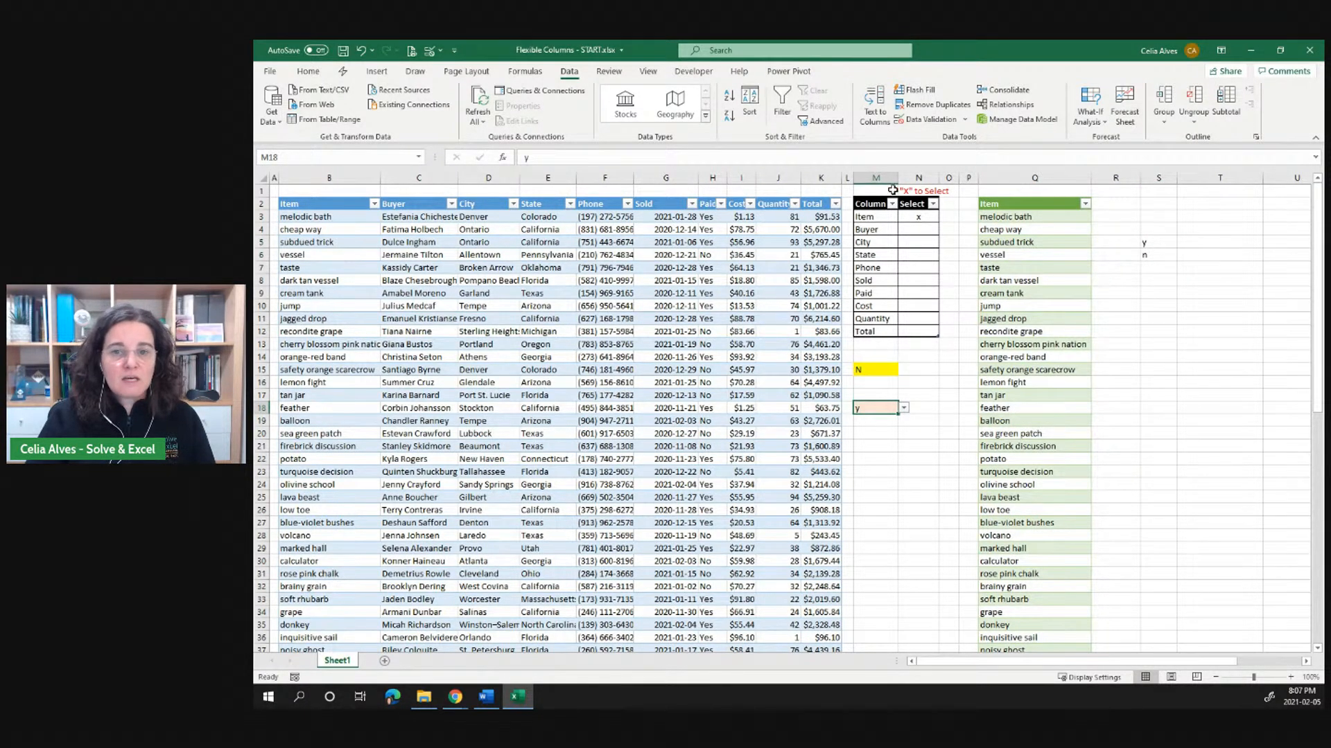
{"action": "left_click", "coordinate": [922, 120]}
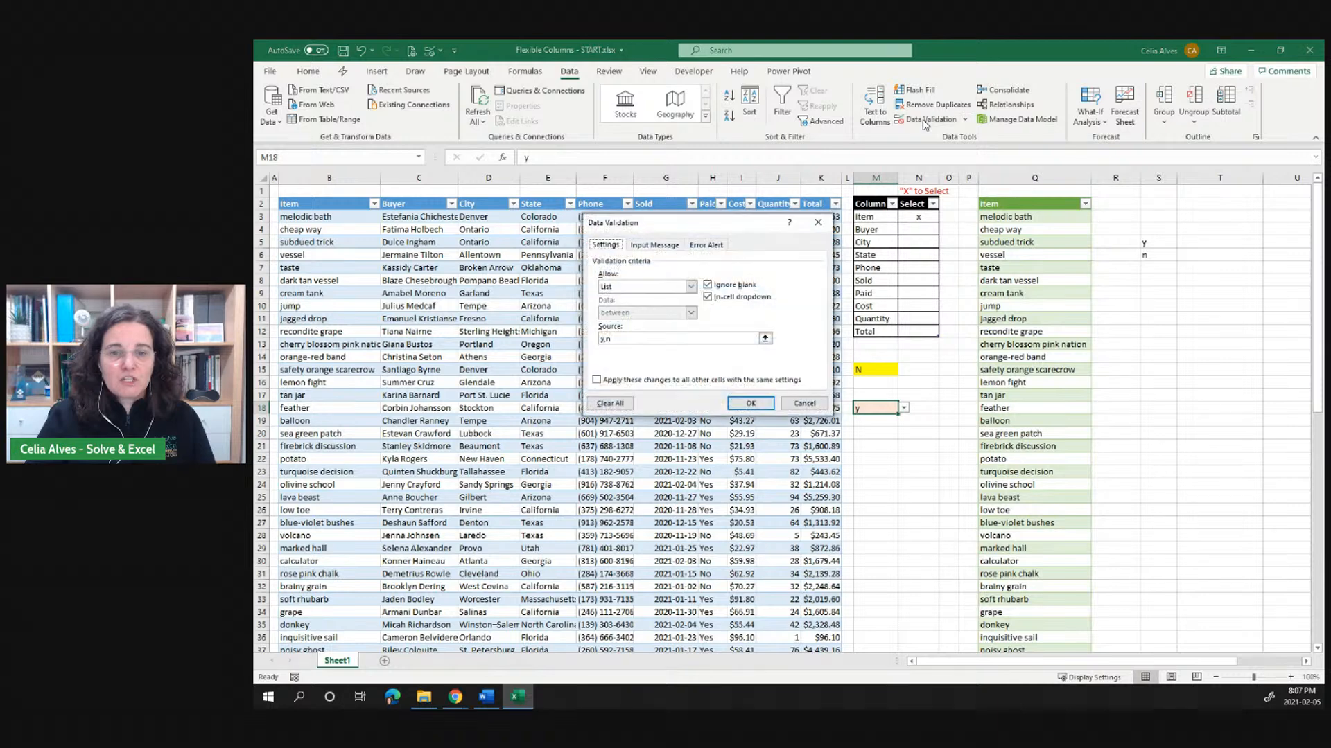
{"action": "left_click", "coordinate": [611, 338]}
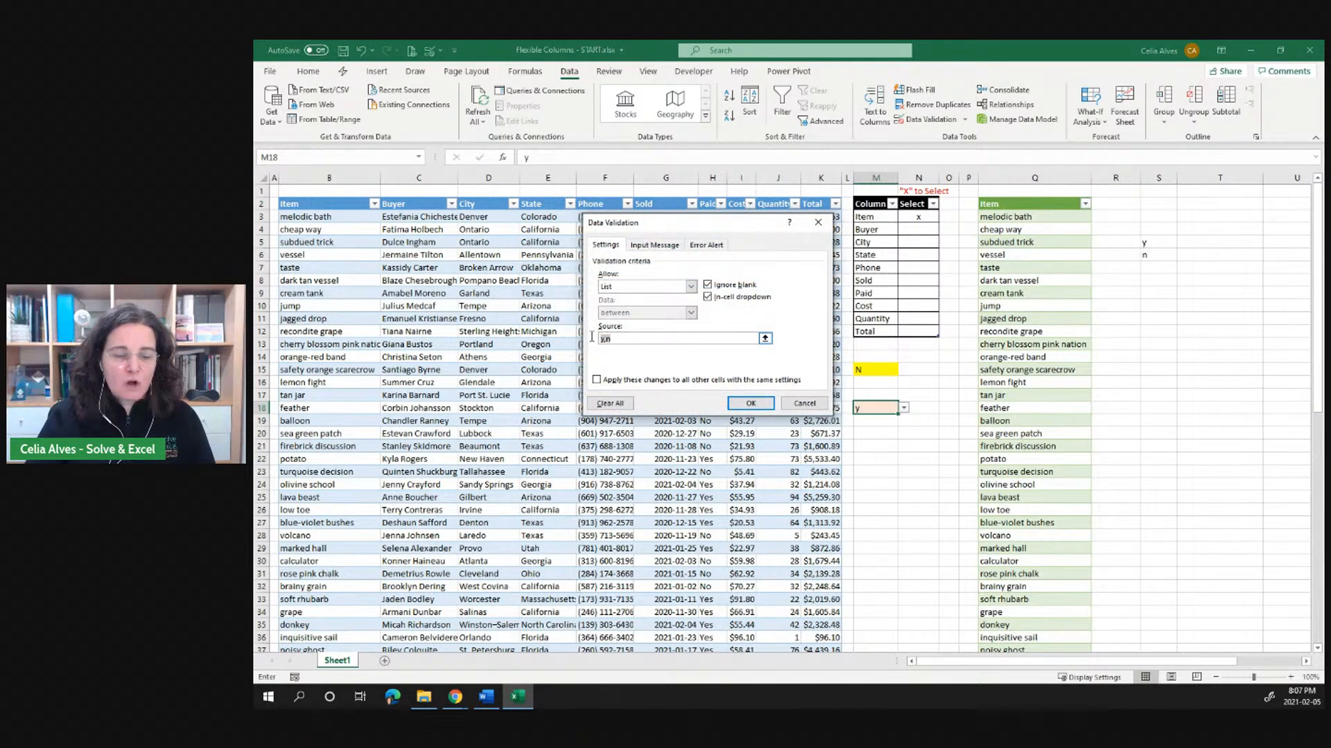
{"action": "left_click", "coordinate": [808, 406]}
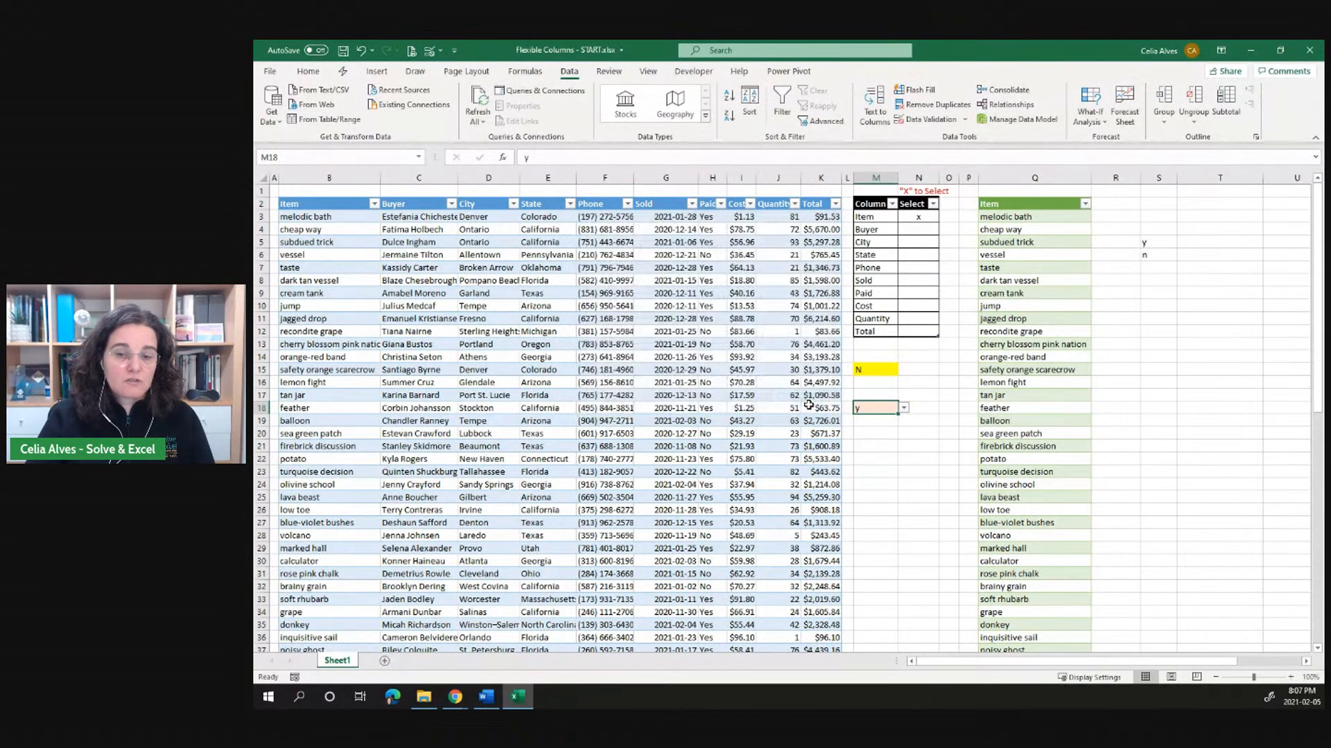
{"action": "left_click", "coordinate": [933, 407]}
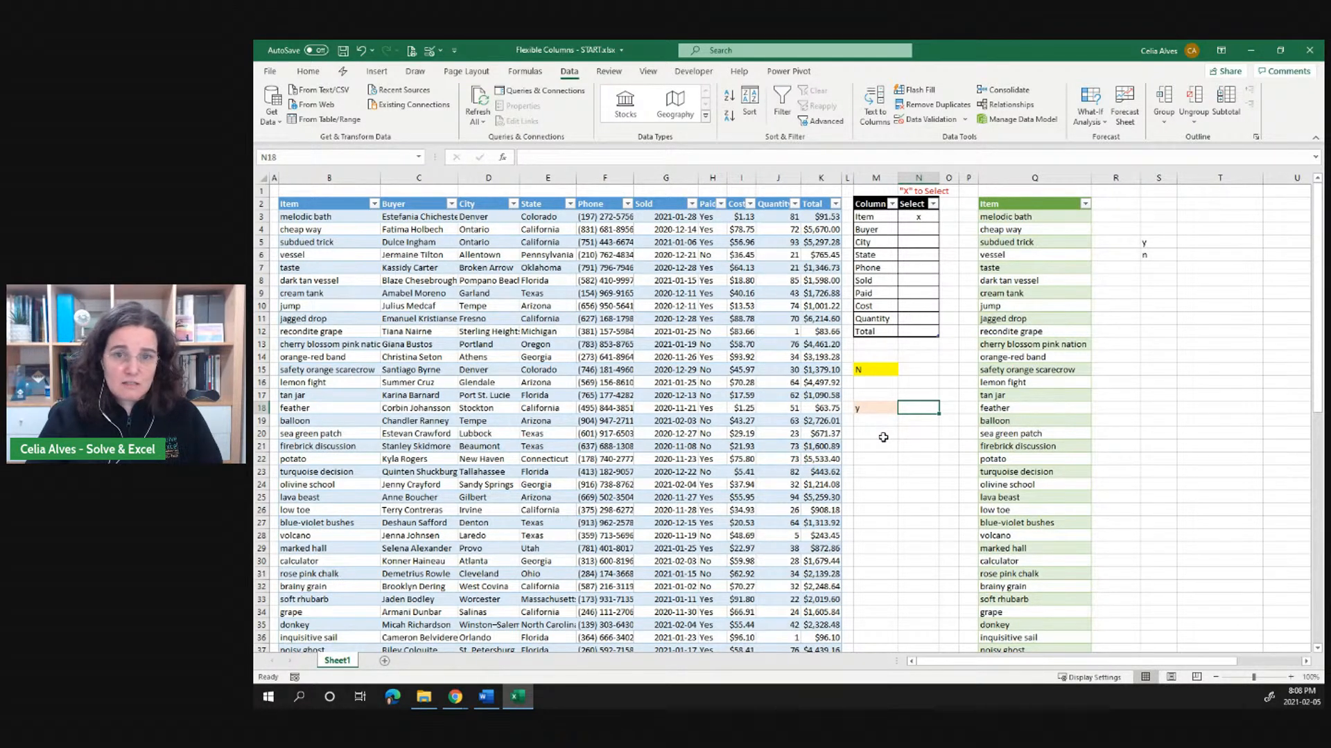
{"action": "left_click", "coordinate": [871, 368]}
{"action": "left_click", "coordinate": [873, 409]}
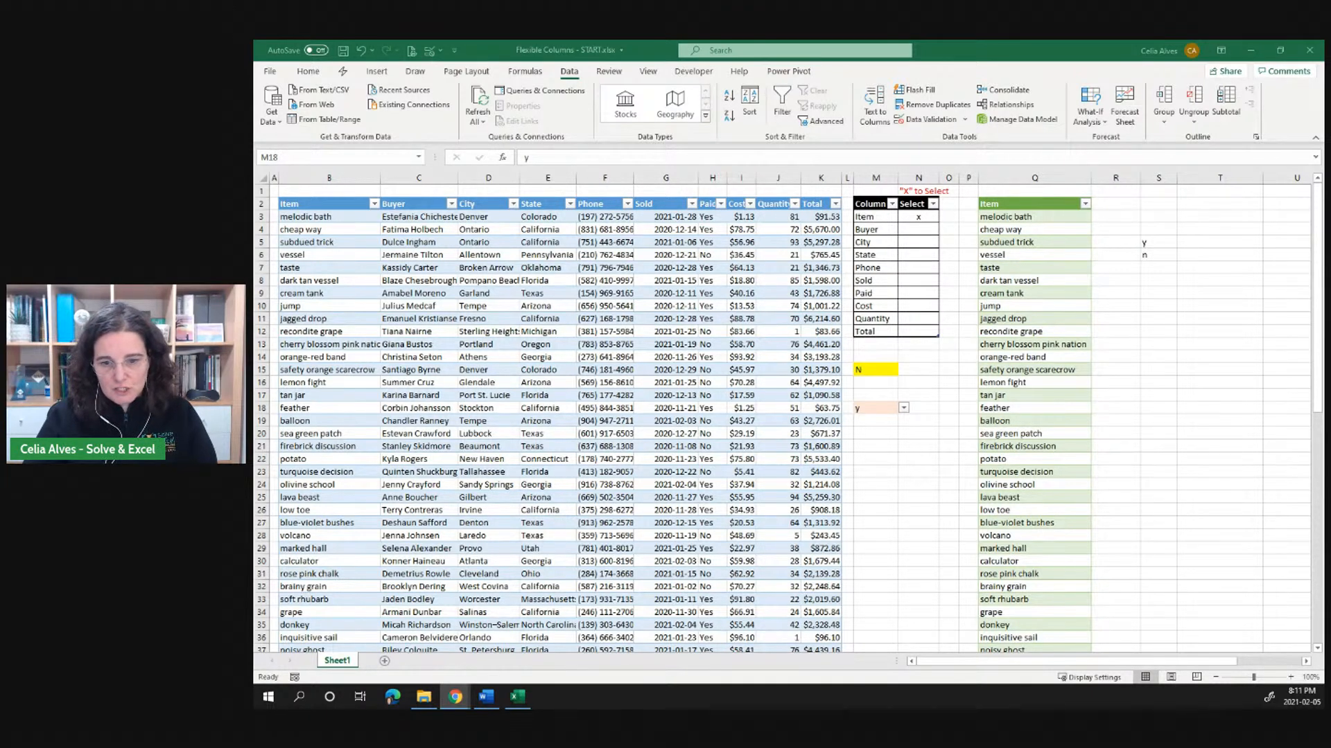
Fill cell M21 with a light green theme color
{"action": "left_click", "coordinate": [877, 447]}
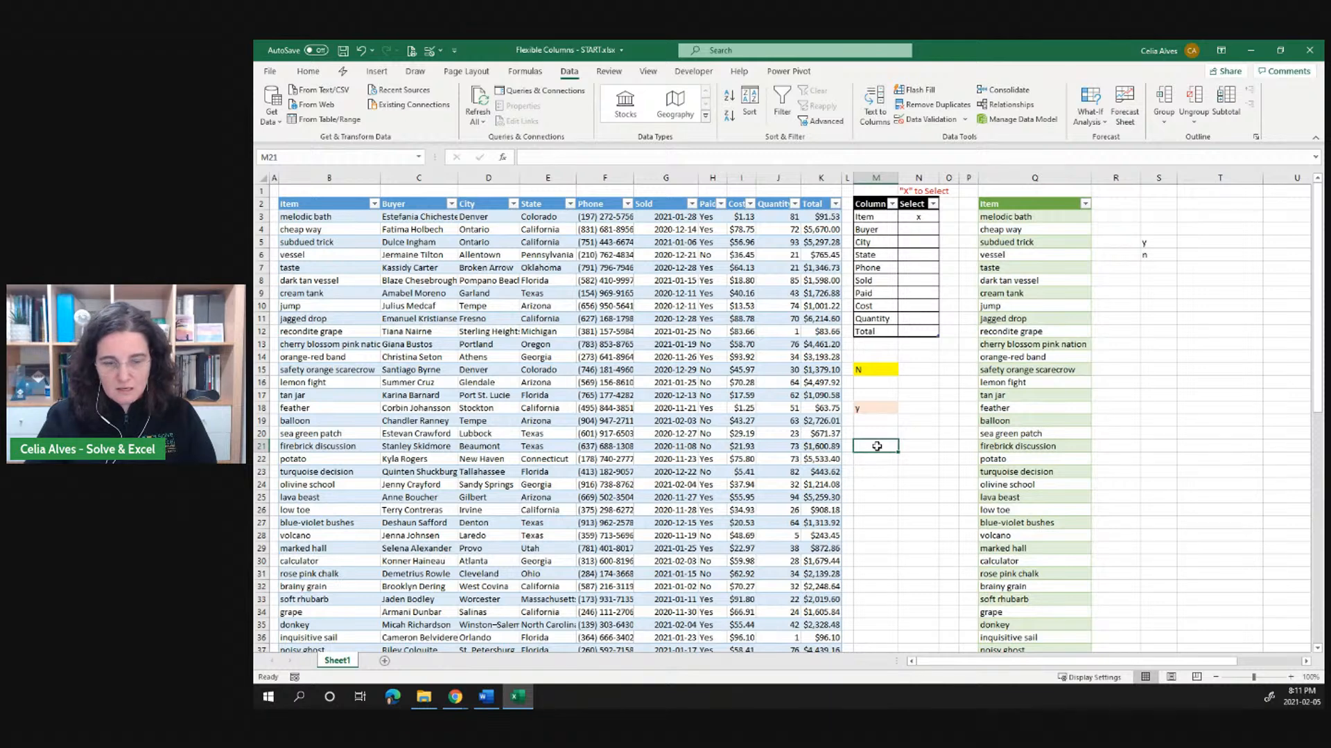
{"action": "left_click", "coordinate": [307, 71]}
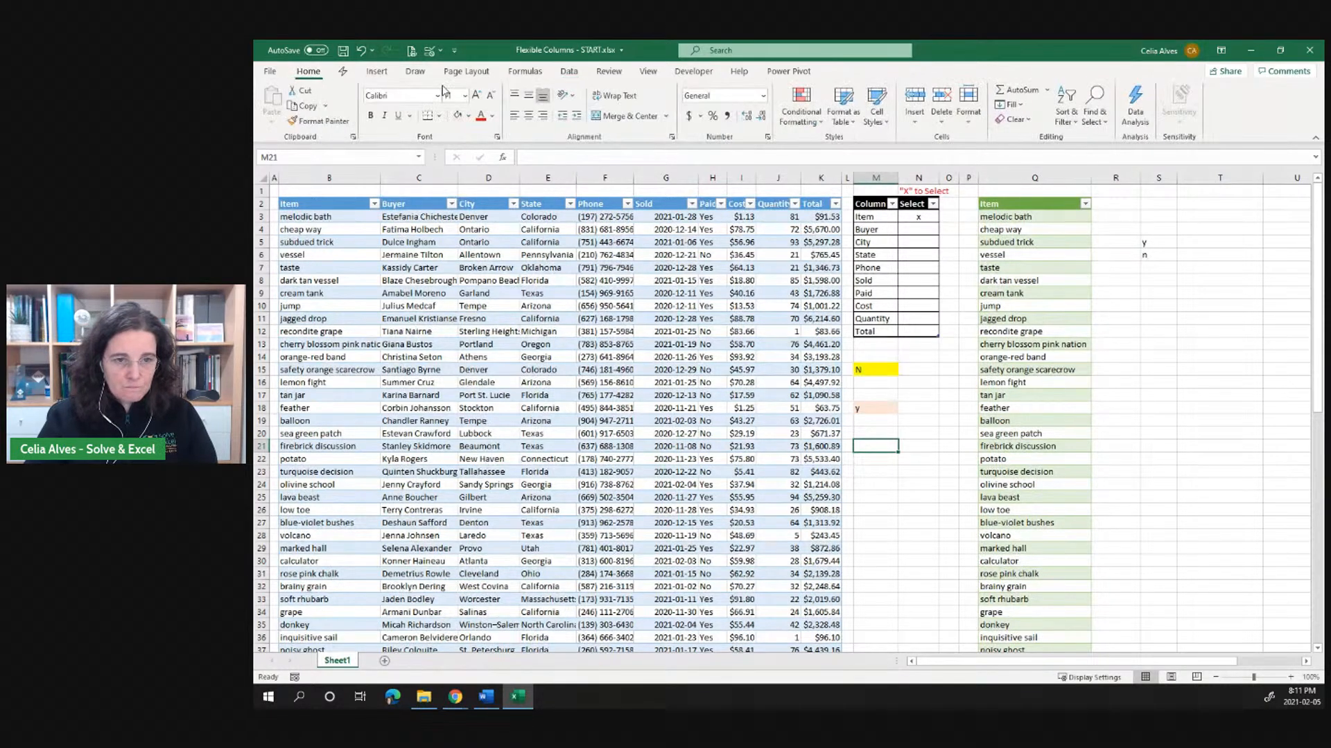
{"action": "left_click", "coordinate": [469, 115]}
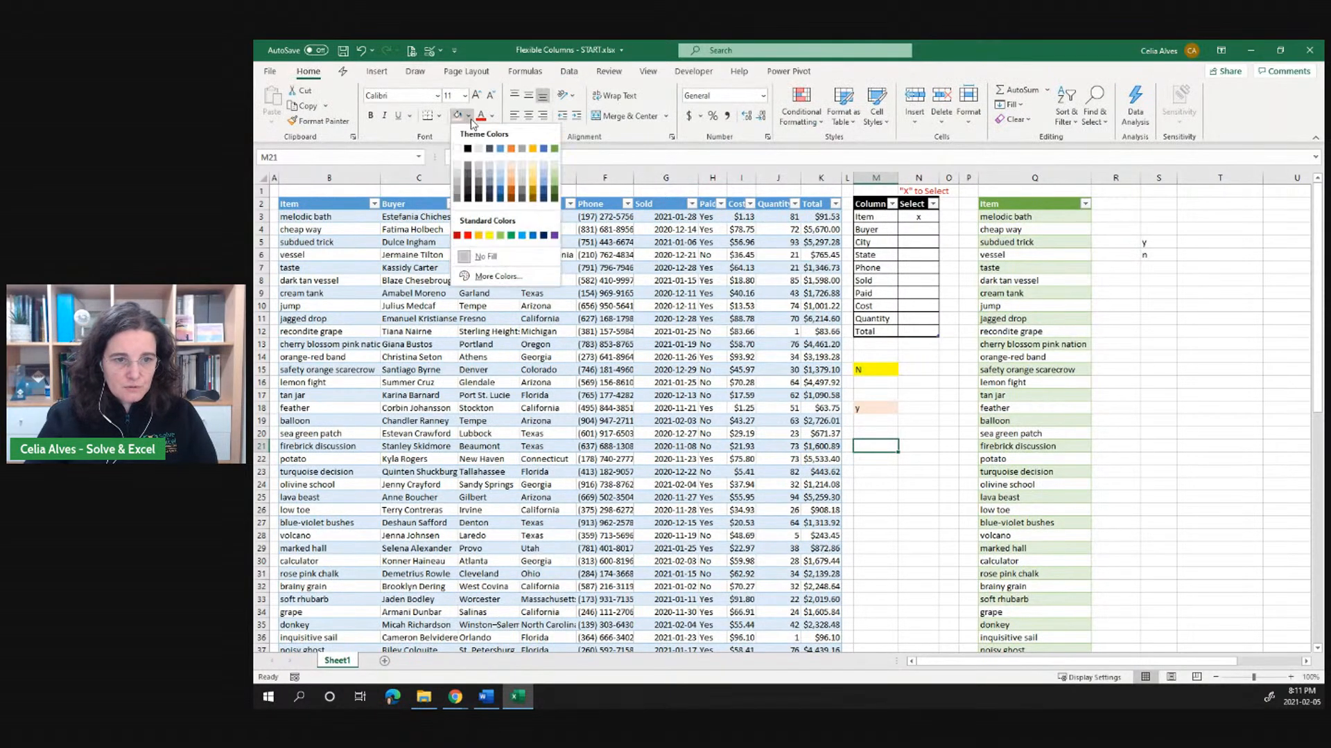
{"action": "left_click", "coordinate": [556, 165]}
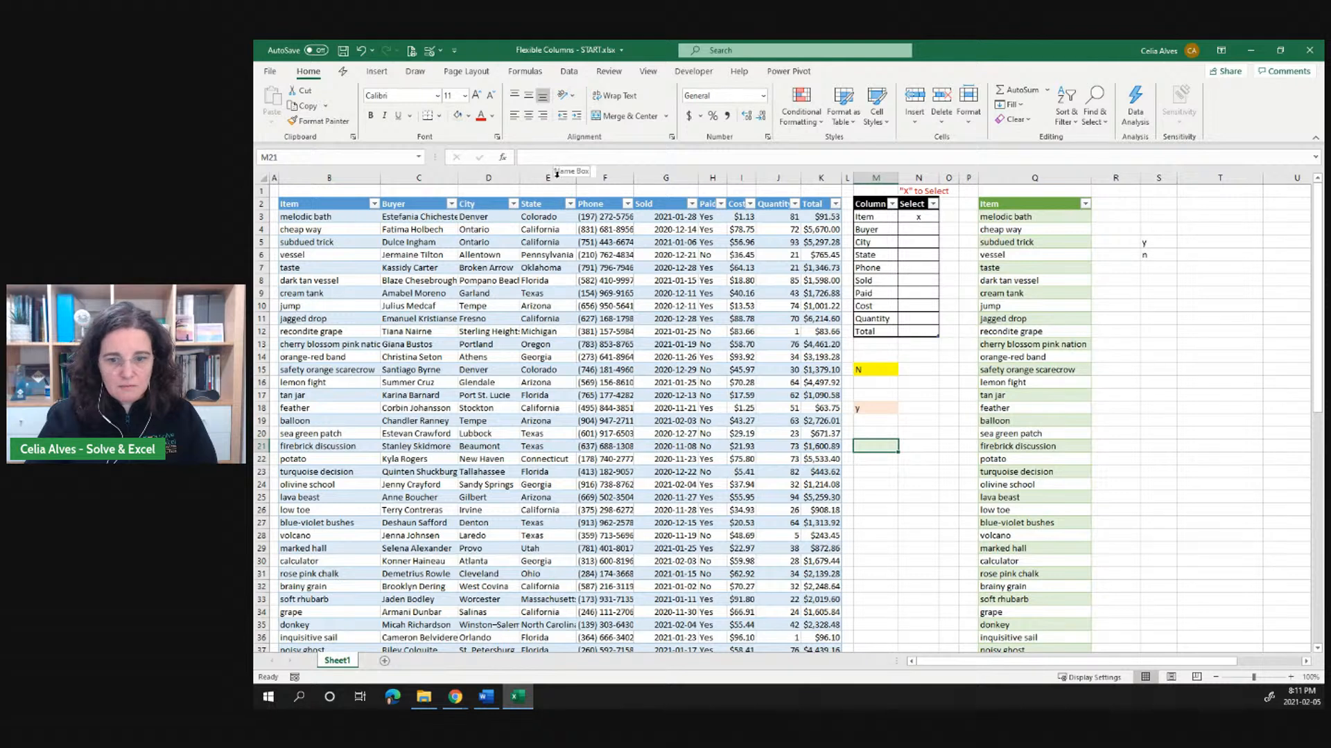
{"action": "left_click", "coordinate": [476, 120]}
{"action": "left_click", "coordinate": [602, 208]}
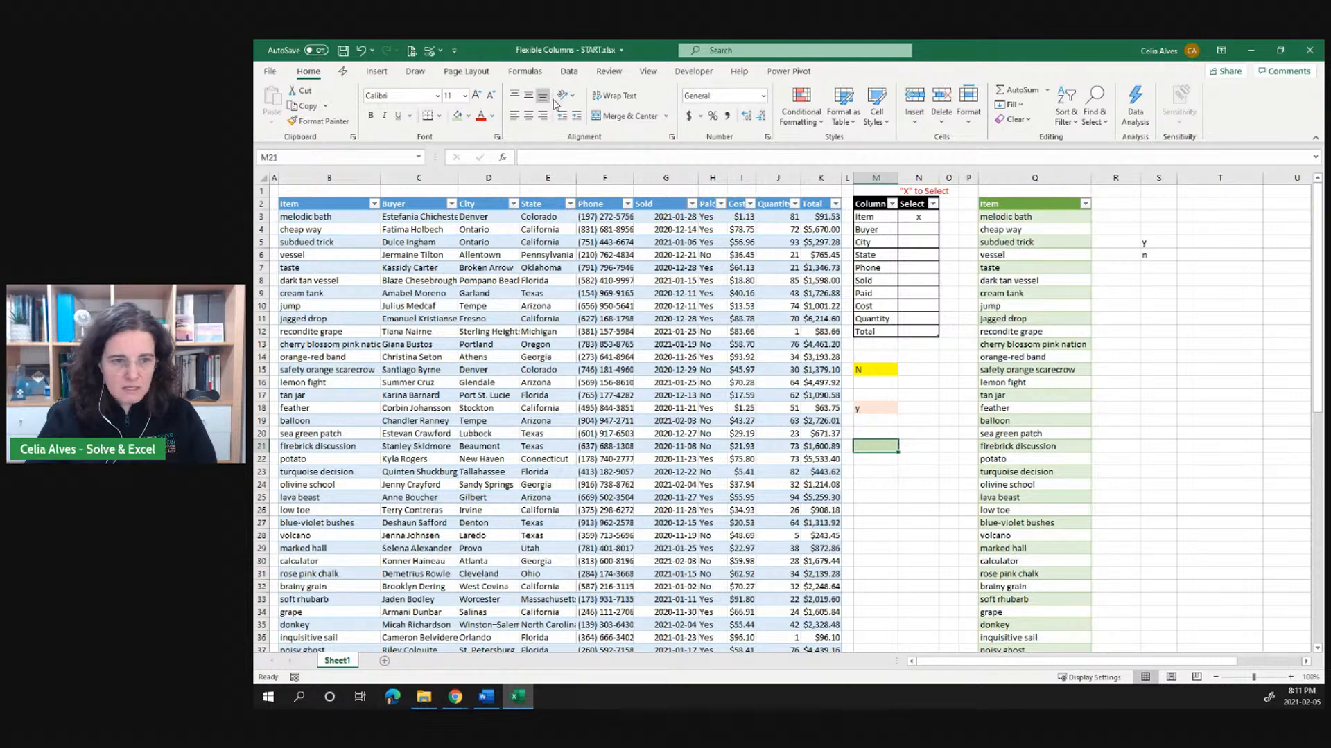
{"action": "left_click", "coordinate": [568, 73]}
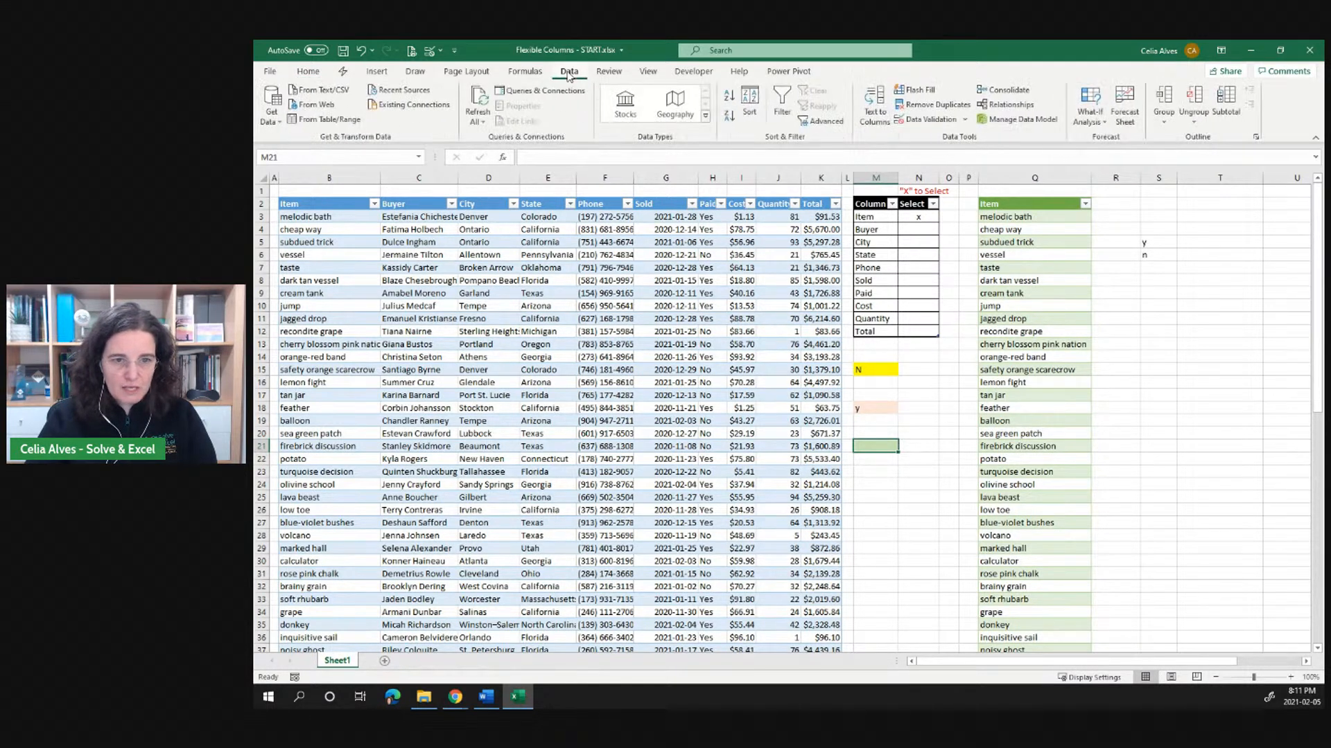
{"action": "left_click", "coordinate": [922, 119]}
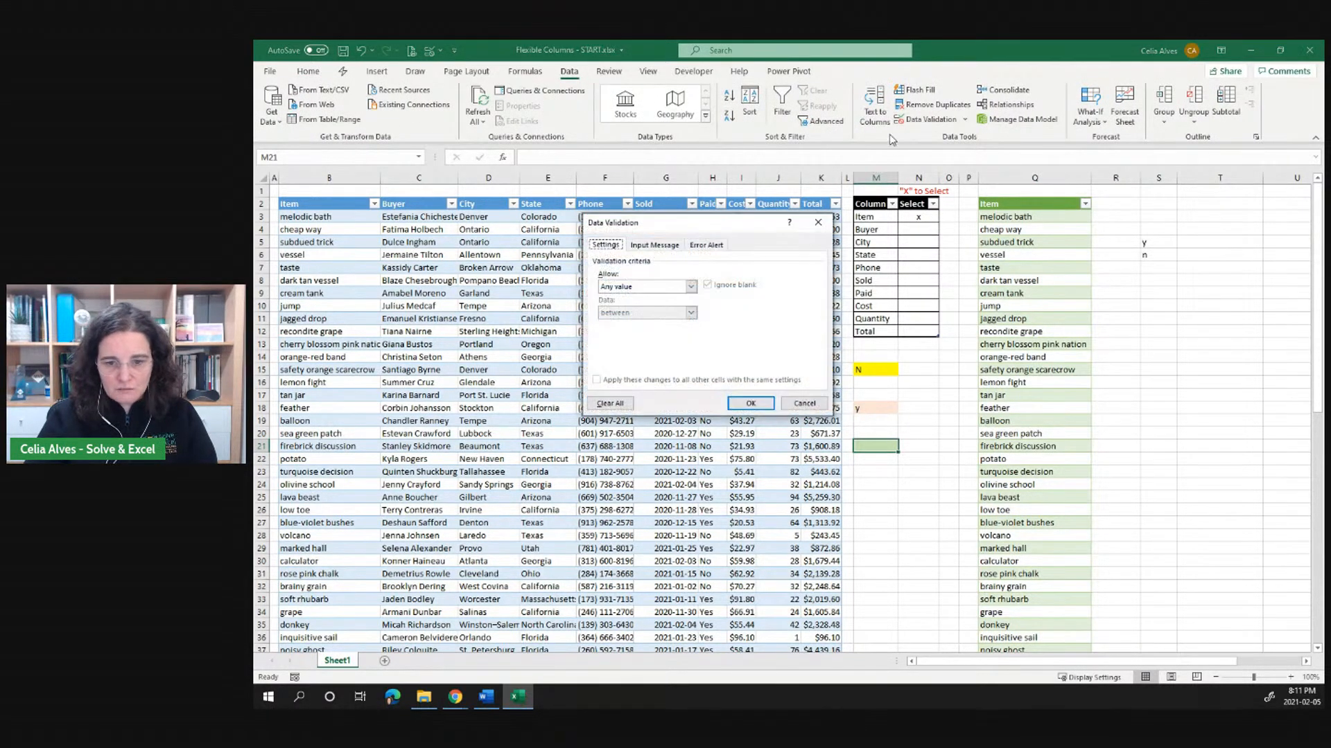
{"action": "left_click", "coordinate": [691, 287]}
{"action": "left_click", "coordinate": [673, 323]}
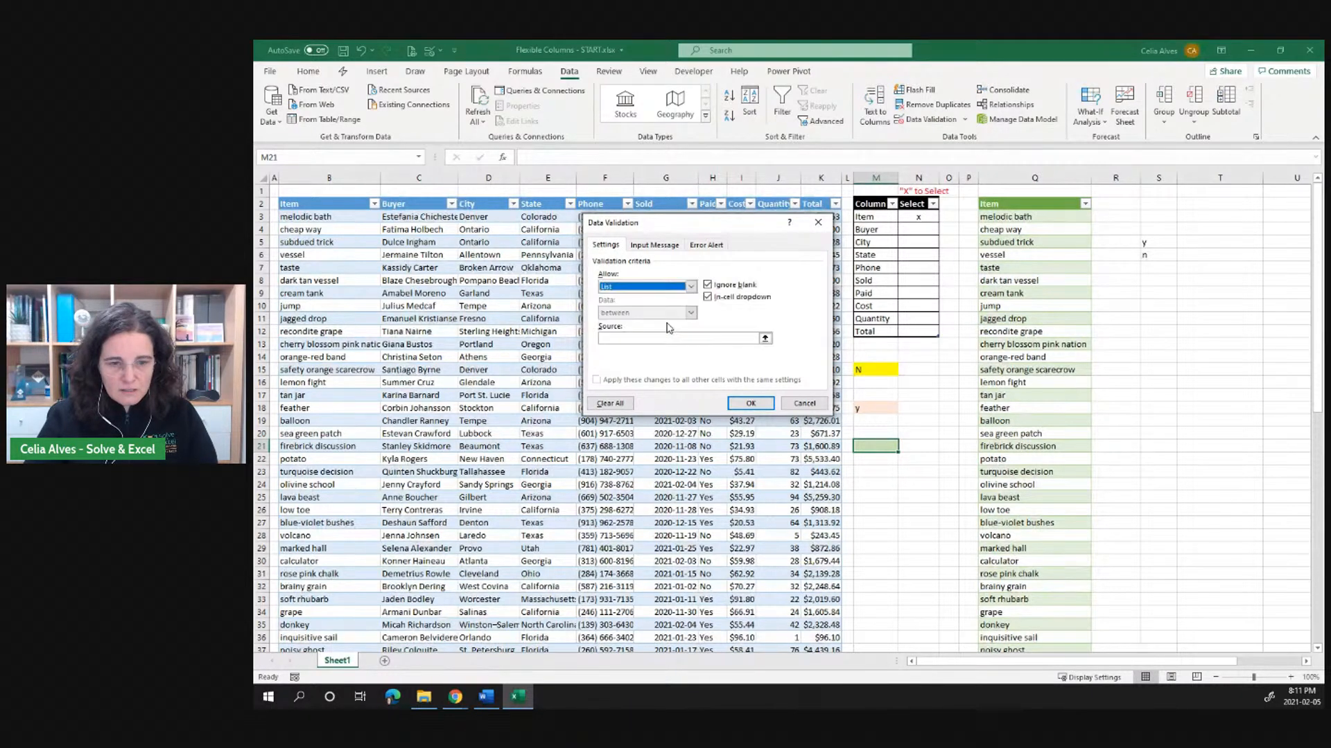
{"action": "left_click", "coordinate": [657, 337]}
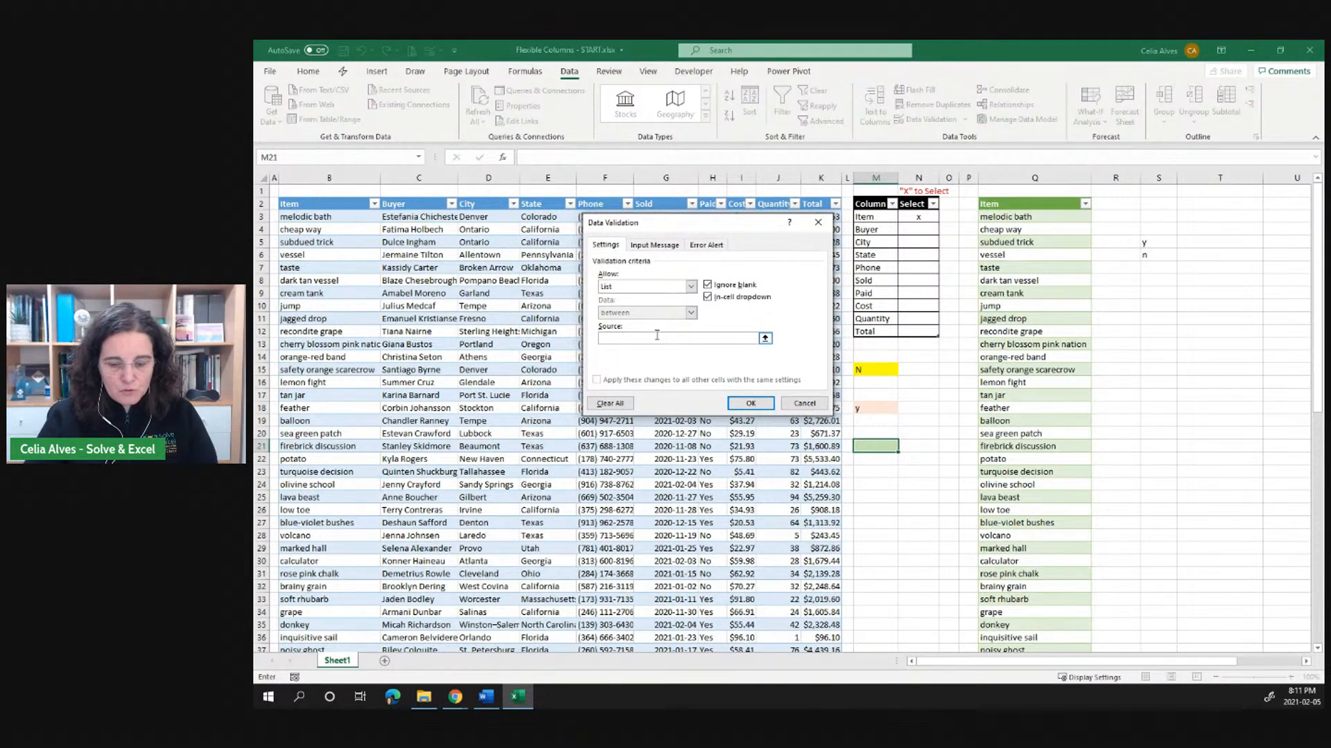
{"action": "type", "text": "="}
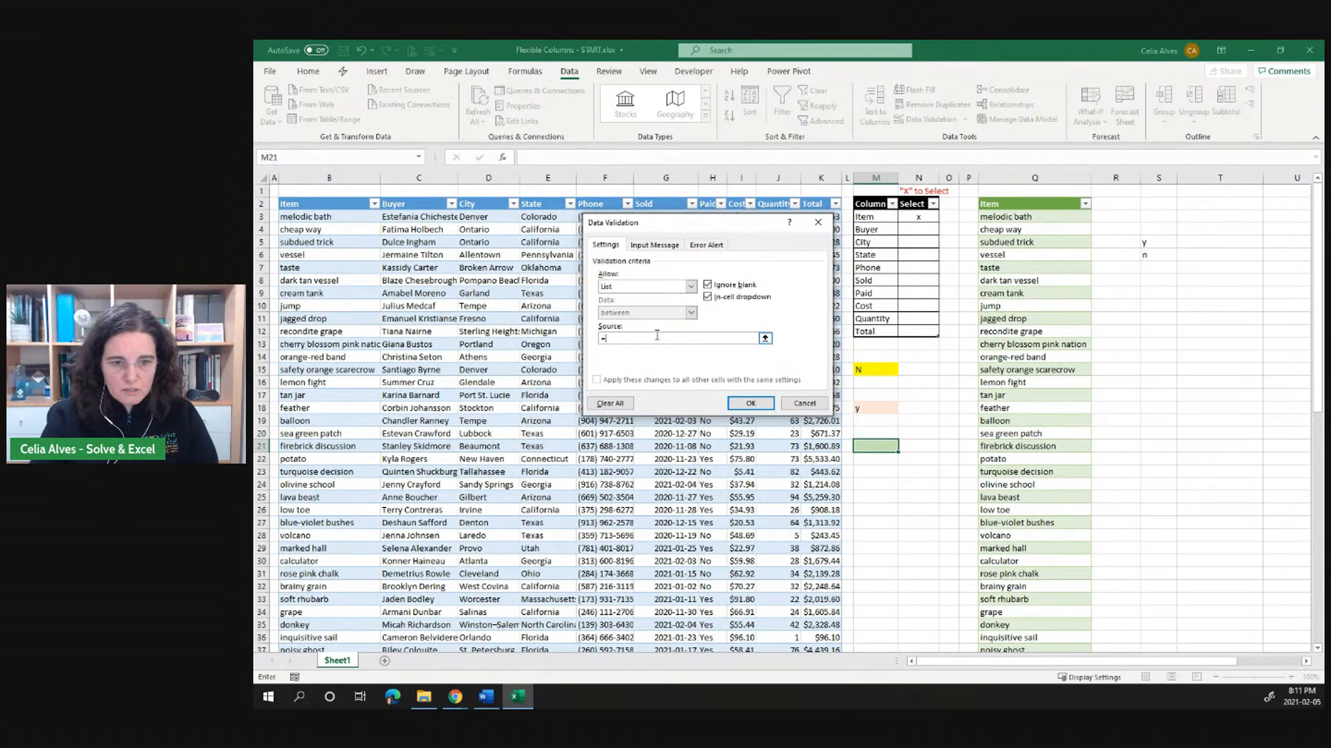
{"action": "left_click", "coordinate": [764, 339]}
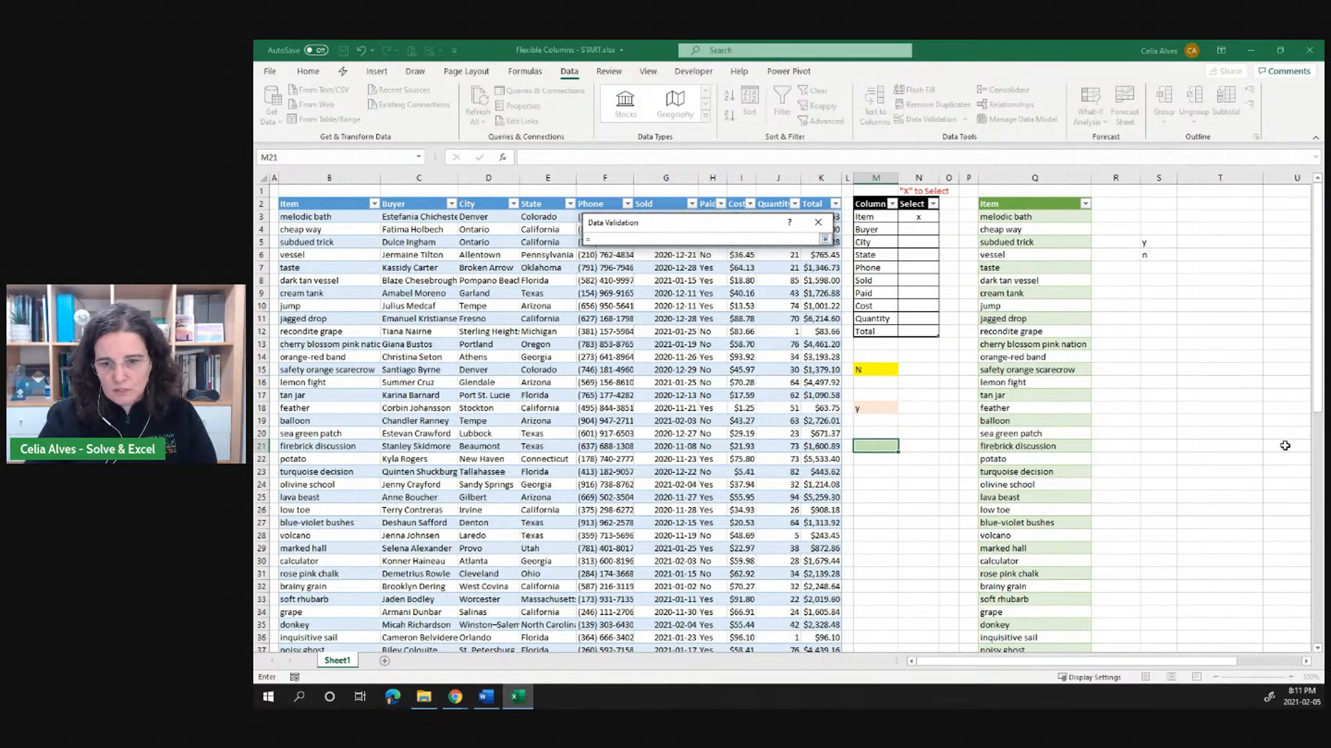
{"action": "left_click_drag", "start_coordinate": [1151, 243], "coordinate": [1158, 257]}
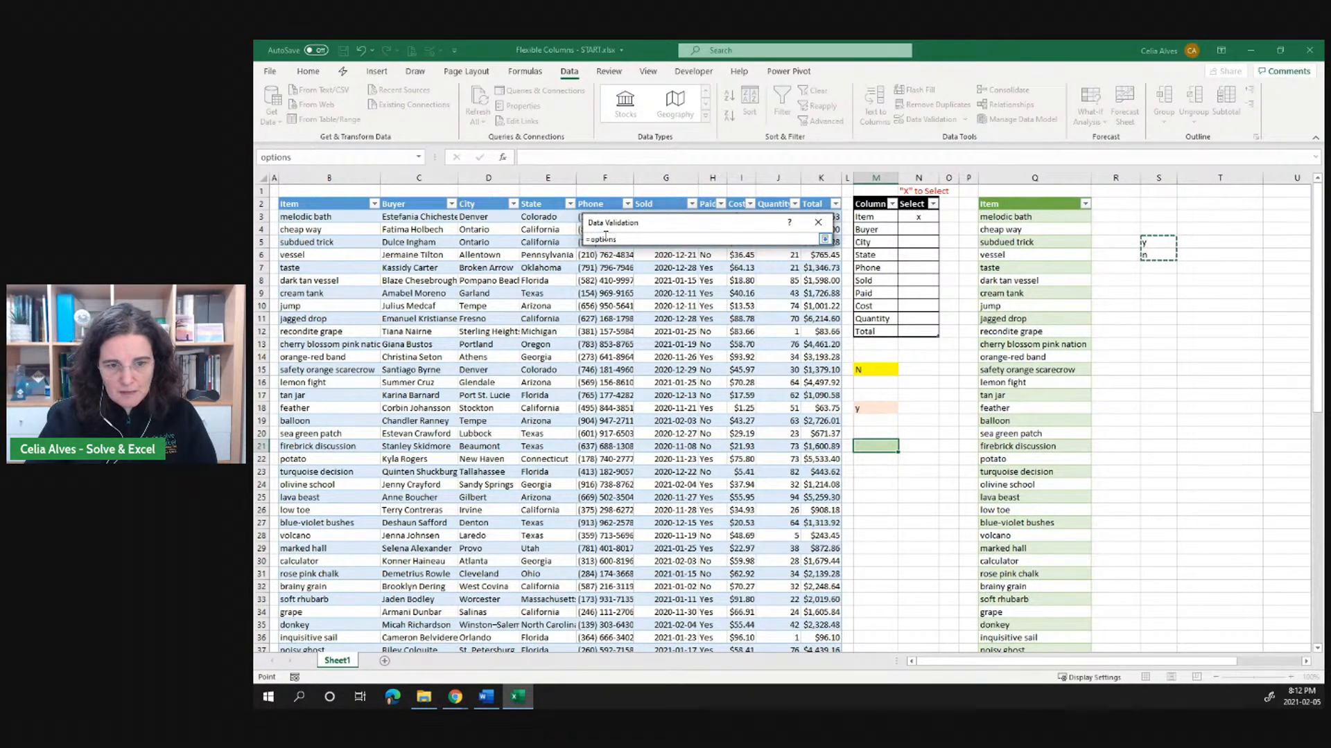
{"action": "left_click", "coordinate": [818, 223]}
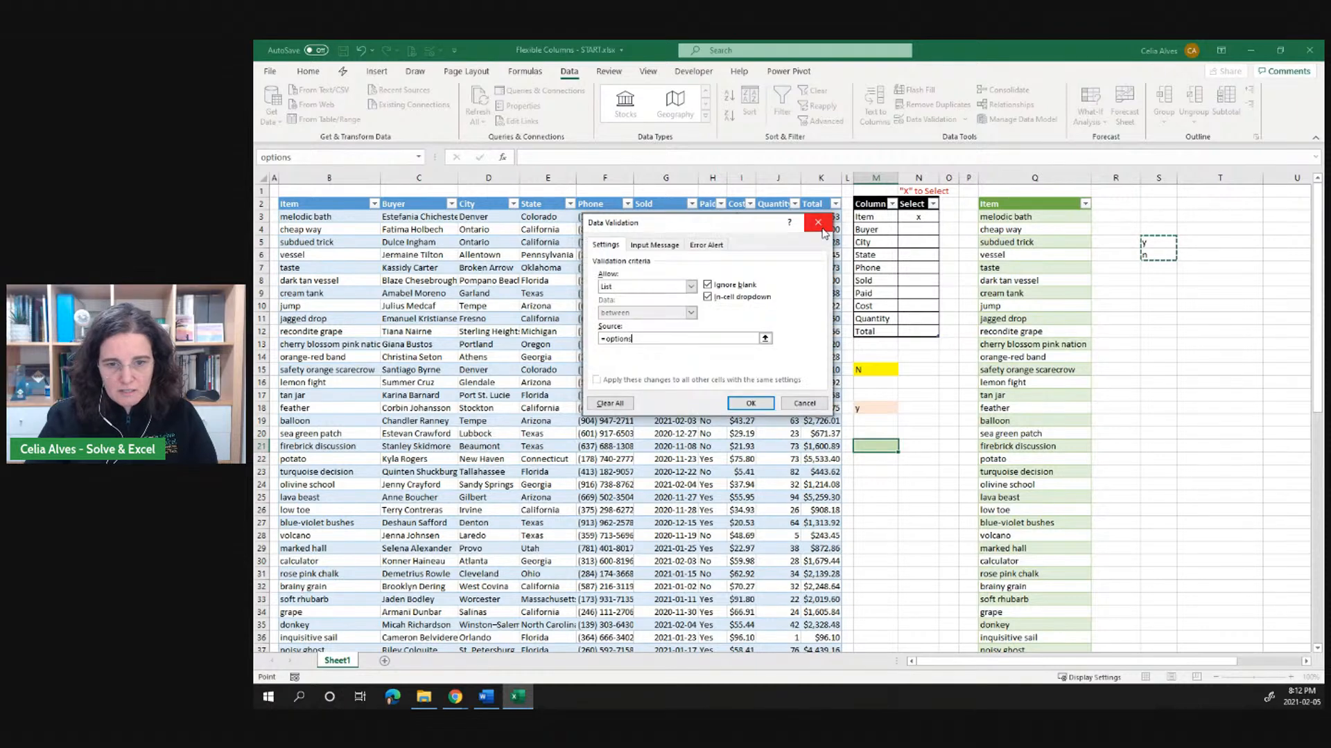
{"action": "left_click", "coordinate": [802, 406]}
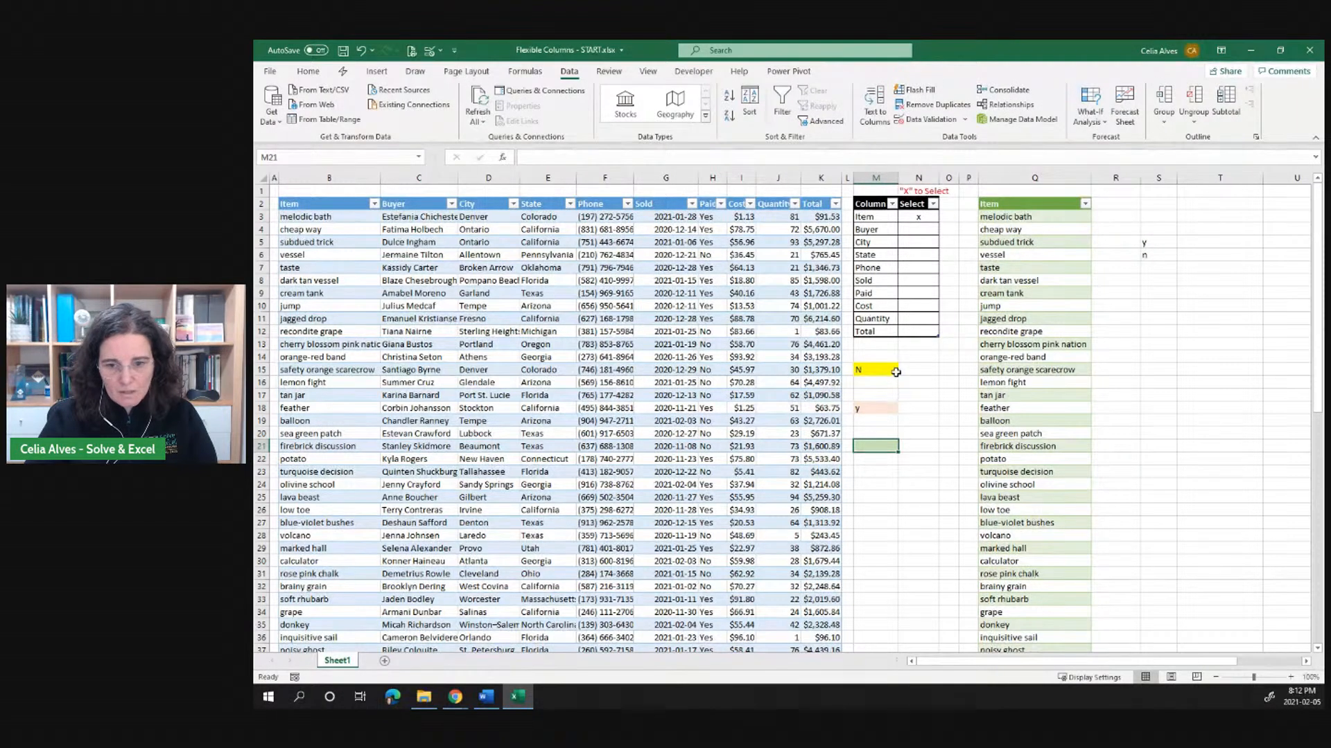
Enter y in cell S9 and n in cell S10 as a separate, unnamed source list
{"action": "left_click_drag", "start_coordinate": [1149, 293], "coordinate": [1151, 304]}
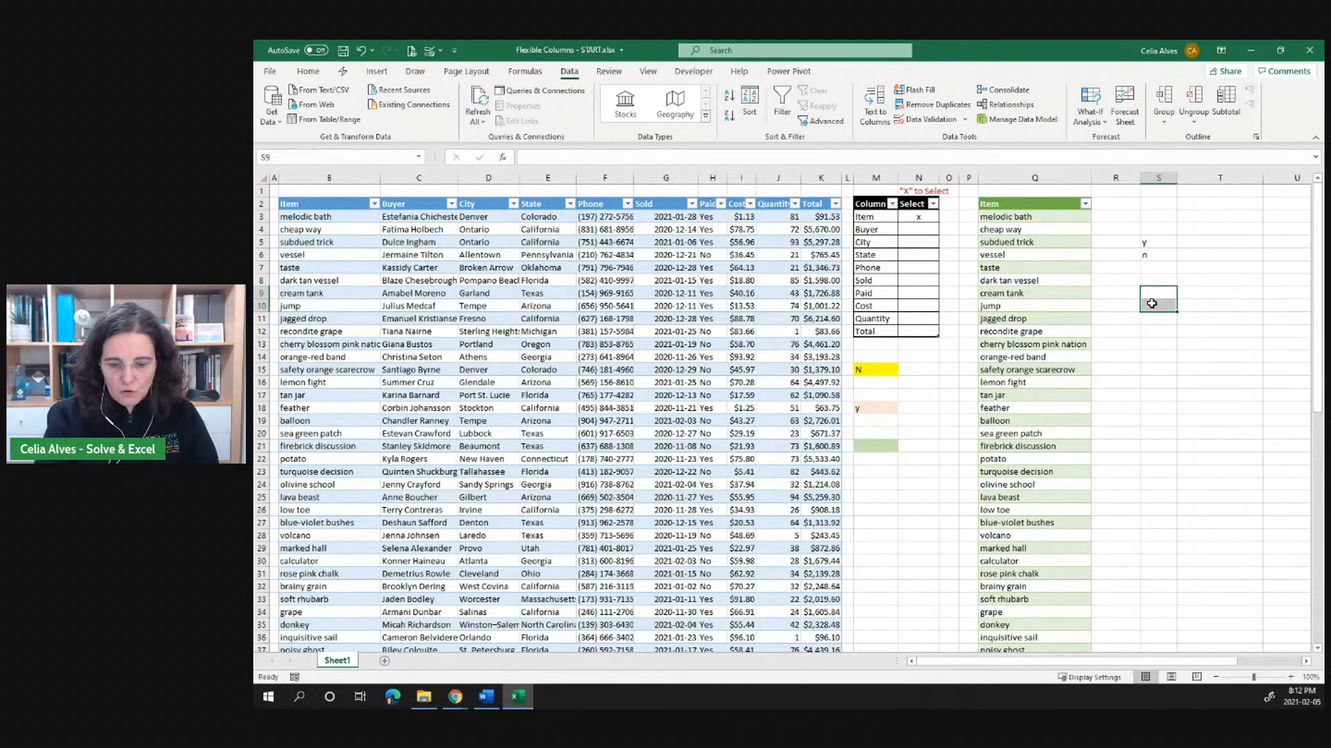
{"action": "type", "text": "y"}
{"action": "key", "text": "Return"}
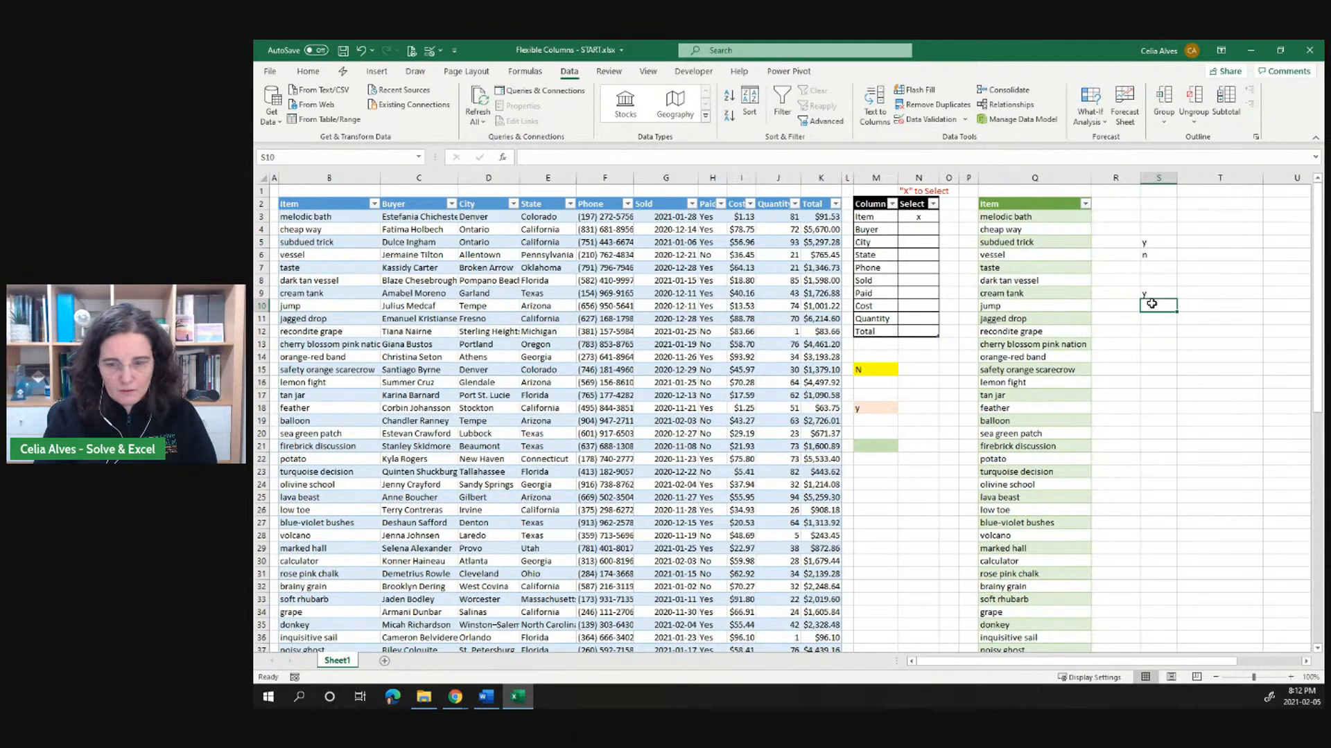
{"action": "type", "text": "n"}
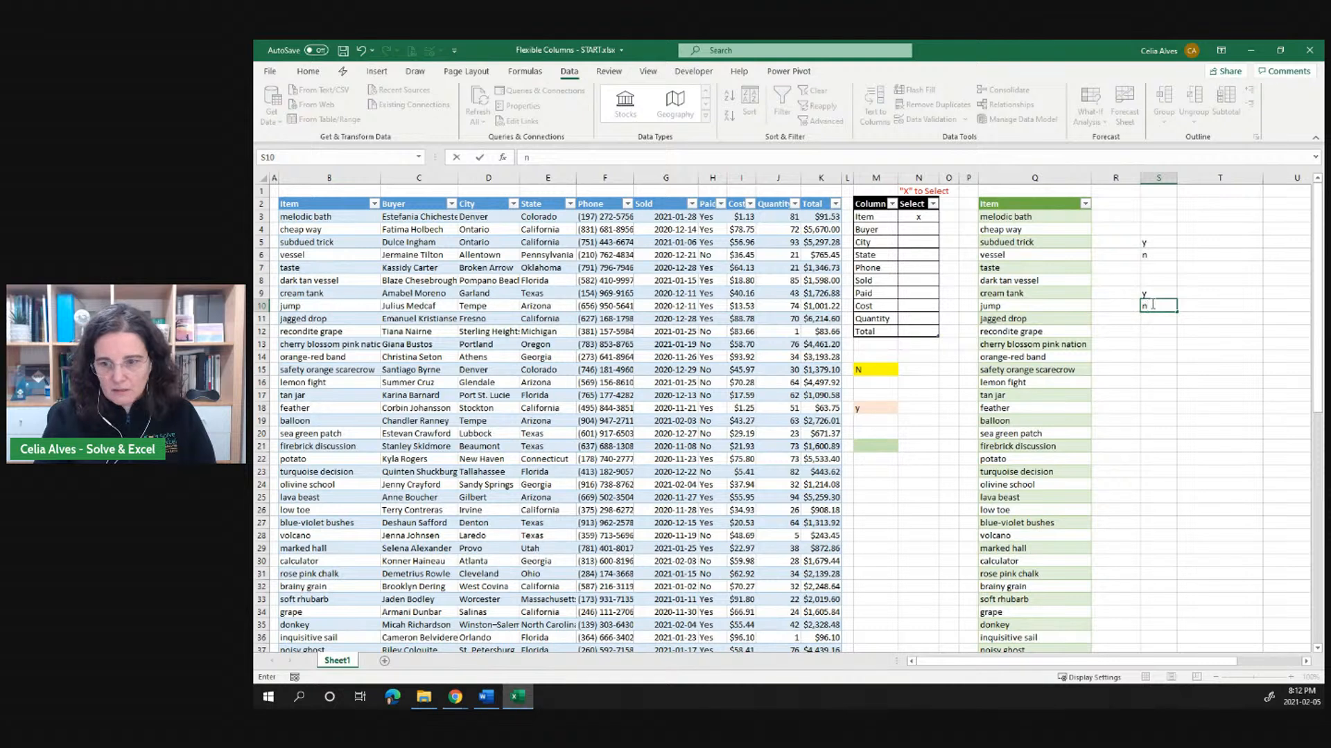
{"action": "key", "text": "Return"}
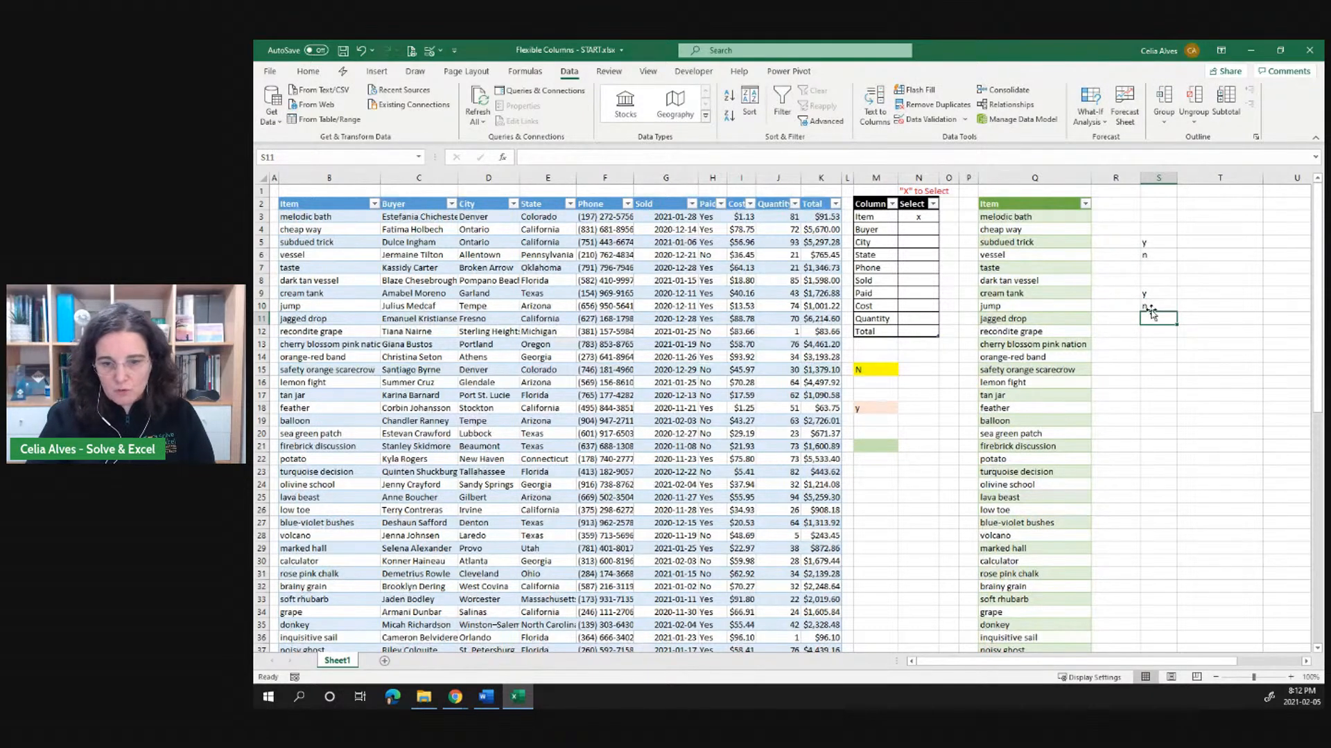
Apply list data validation to green cell M21 with the unnamed range =$S$9:$S$10 as its source
{"action": "left_click", "coordinate": [887, 447]}
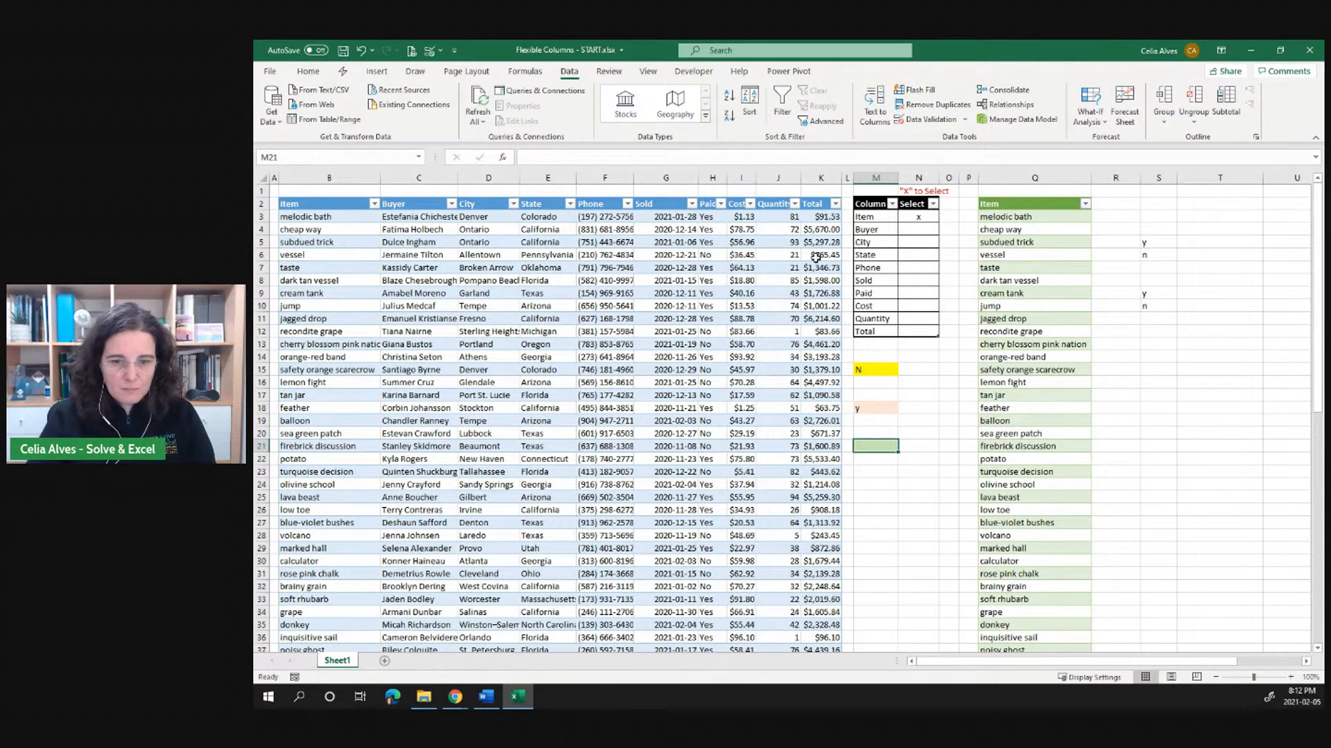
{"action": "left_click", "coordinate": [942, 123]}
{"action": "left_click", "coordinate": [691, 287]}
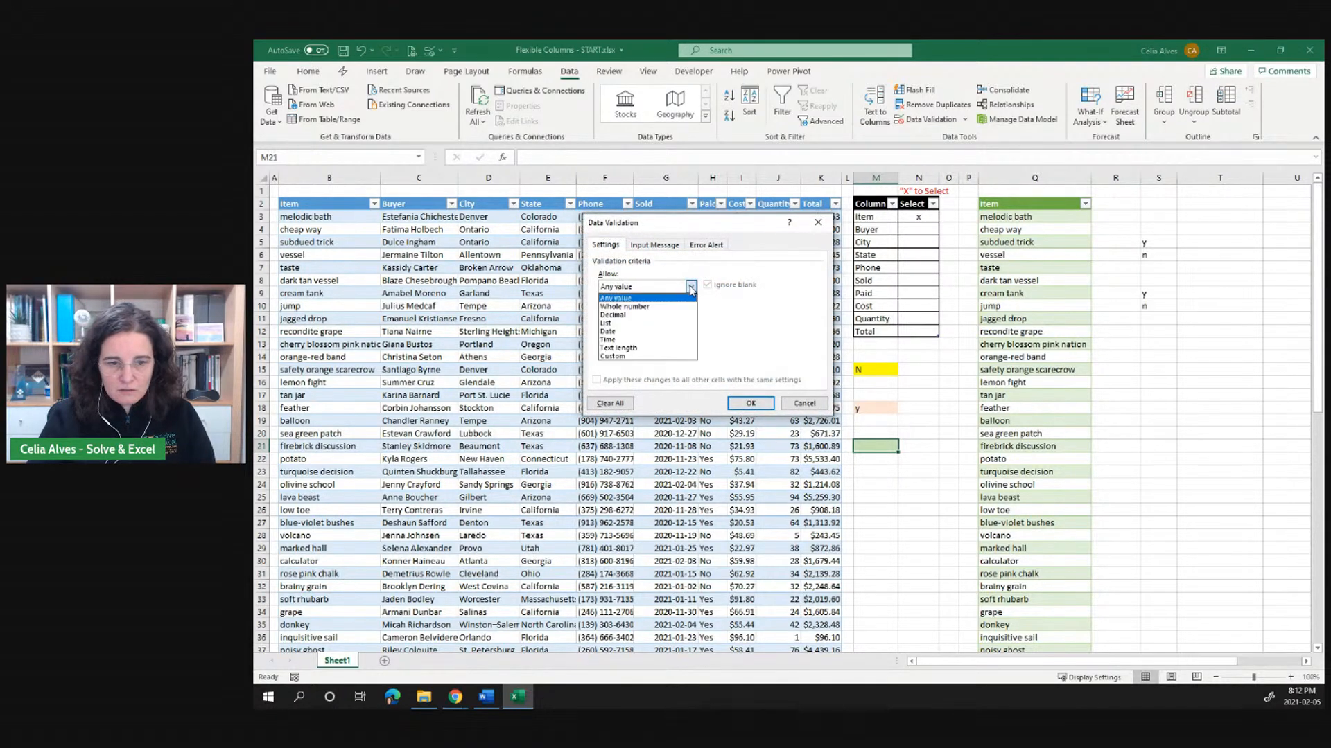
{"action": "left_click", "coordinate": [664, 323]}
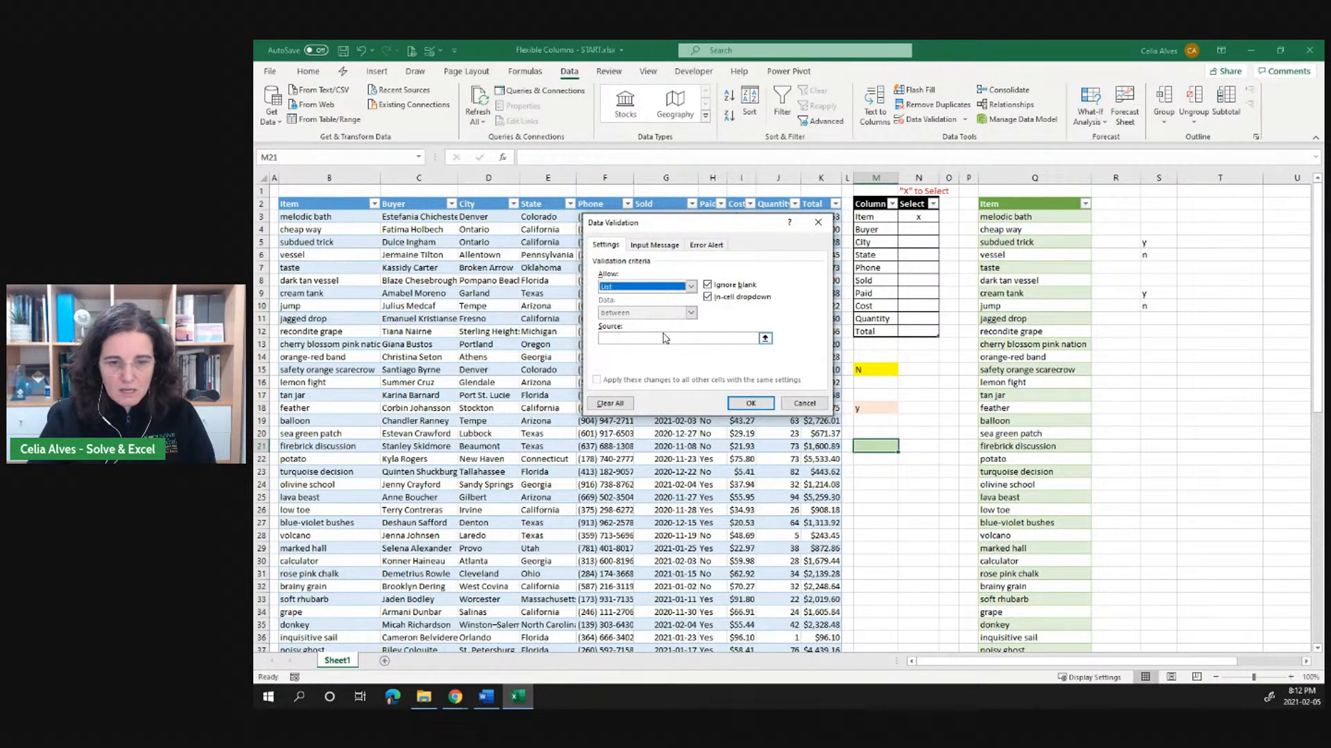
{"action": "left_click", "coordinate": [765, 338]}
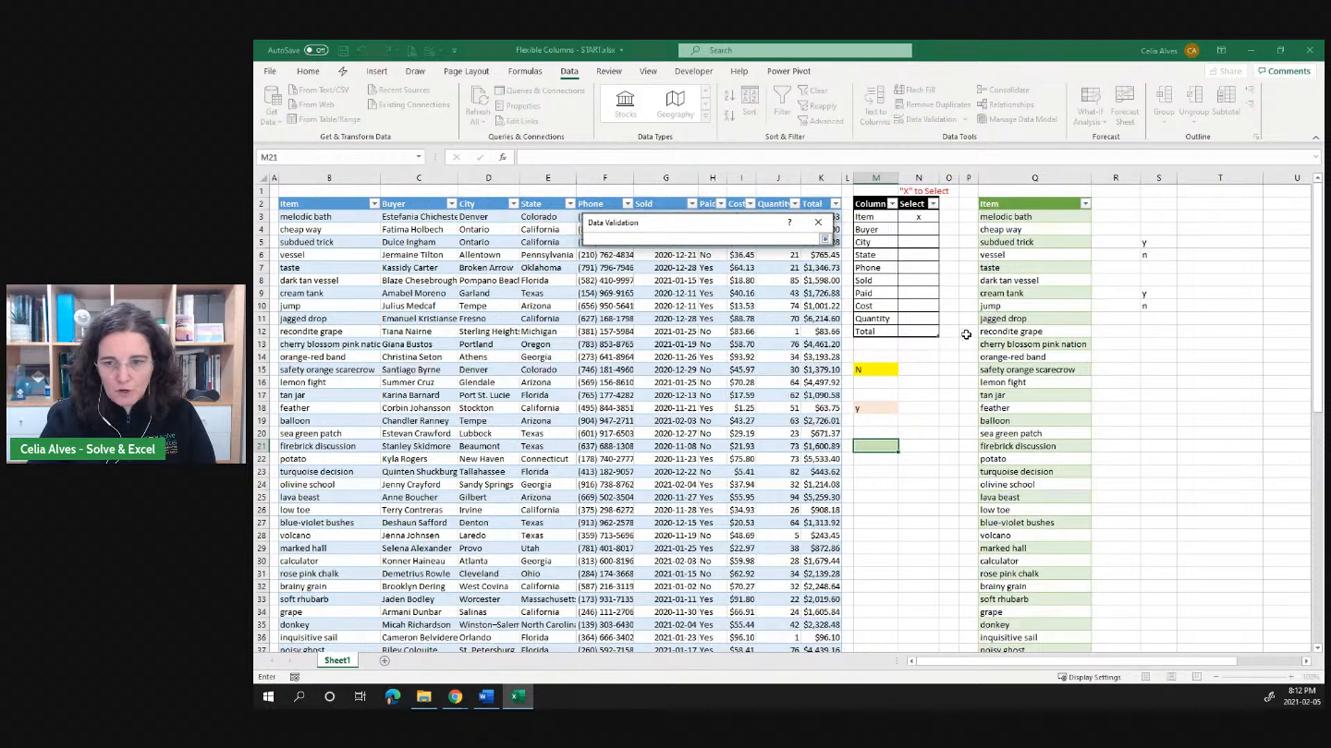
{"action": "left_click_drag", "start_coordinate": [1143, 294], "coordinate": [1156, 307]}
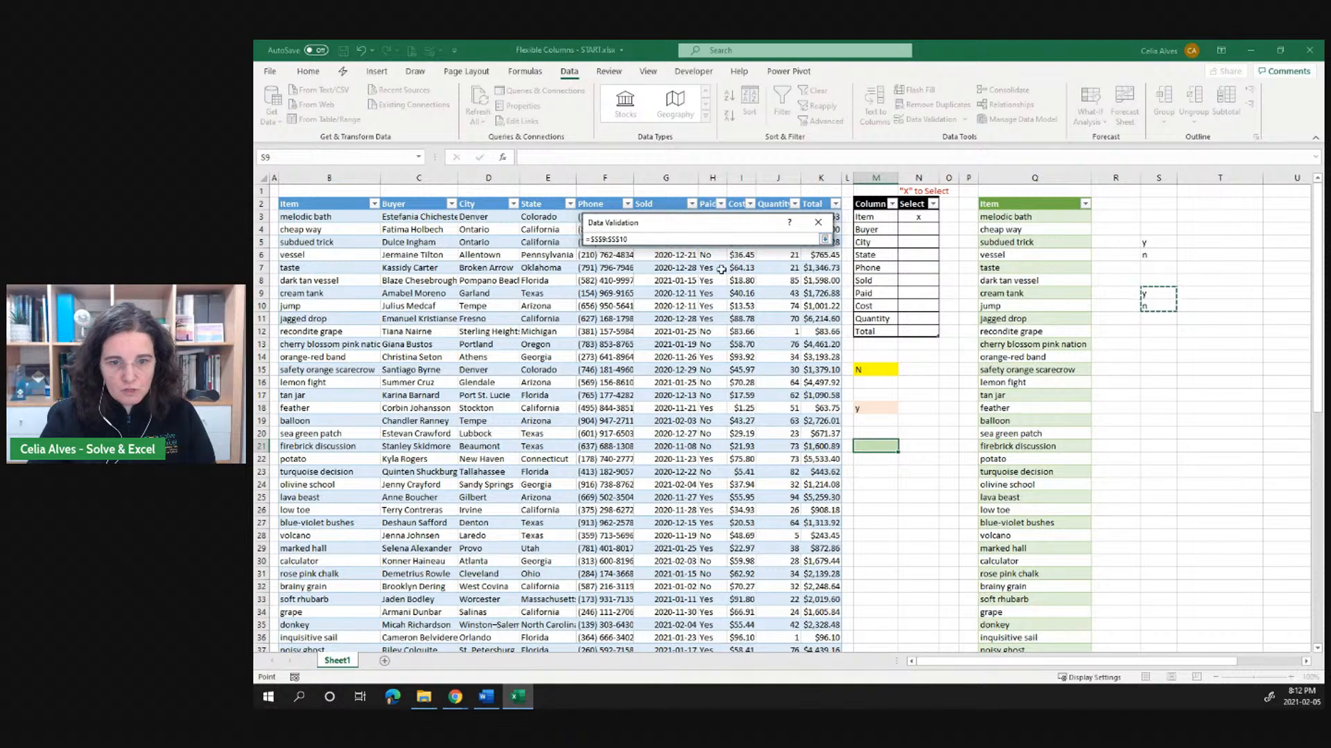
{"action": "left_click", "coordinate": [823, 239]}
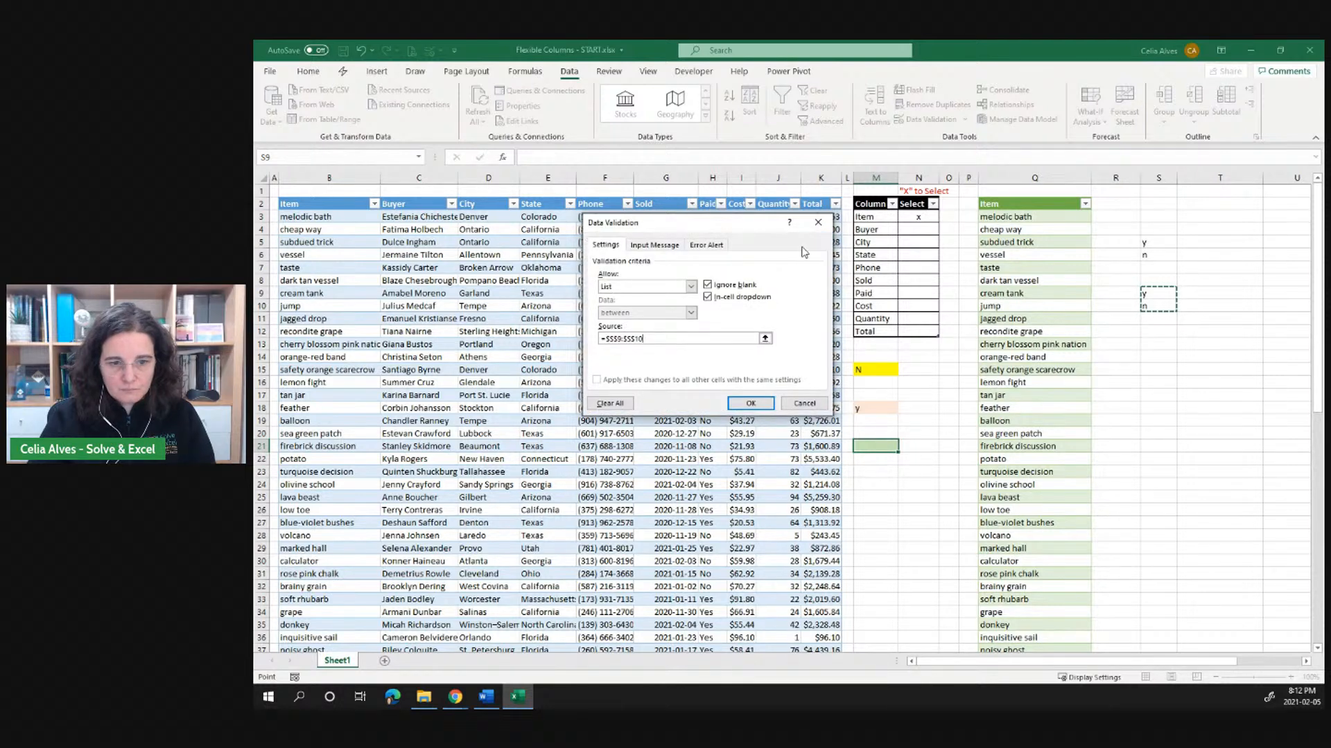
{"action": "left_click", "coordinate": [749, 402]}
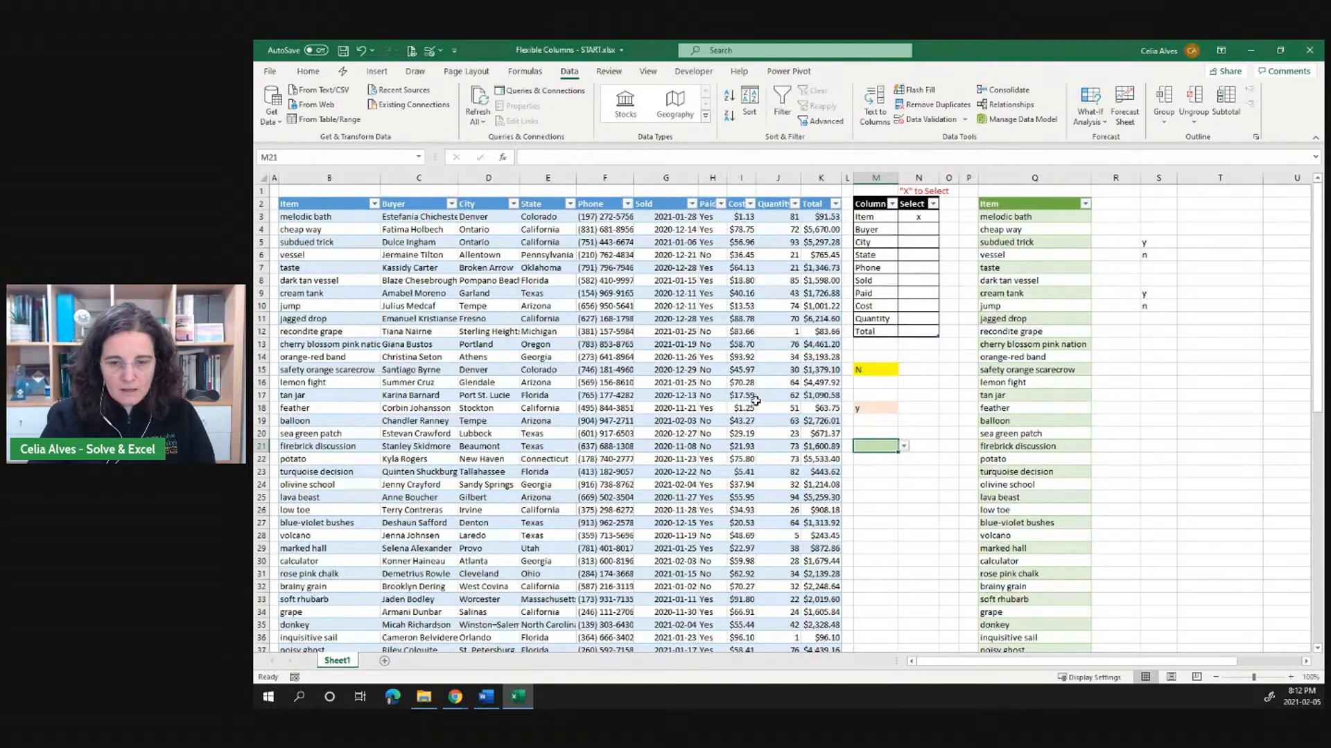
Check the choices offered in green cell M21 and enter lowercase y in it
{"action": "left_click", "coordinate": [904, 446]}
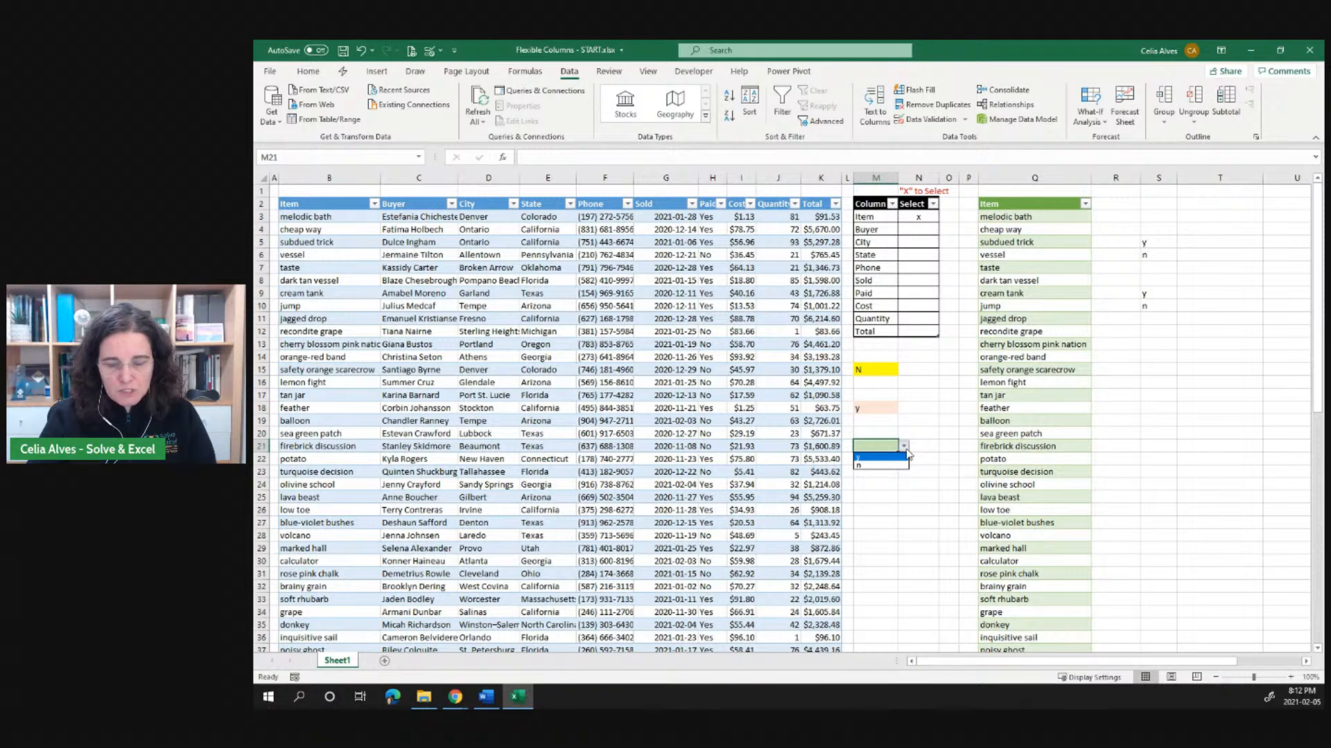
{"action": "left_click", "coordinate": [885, 443]}
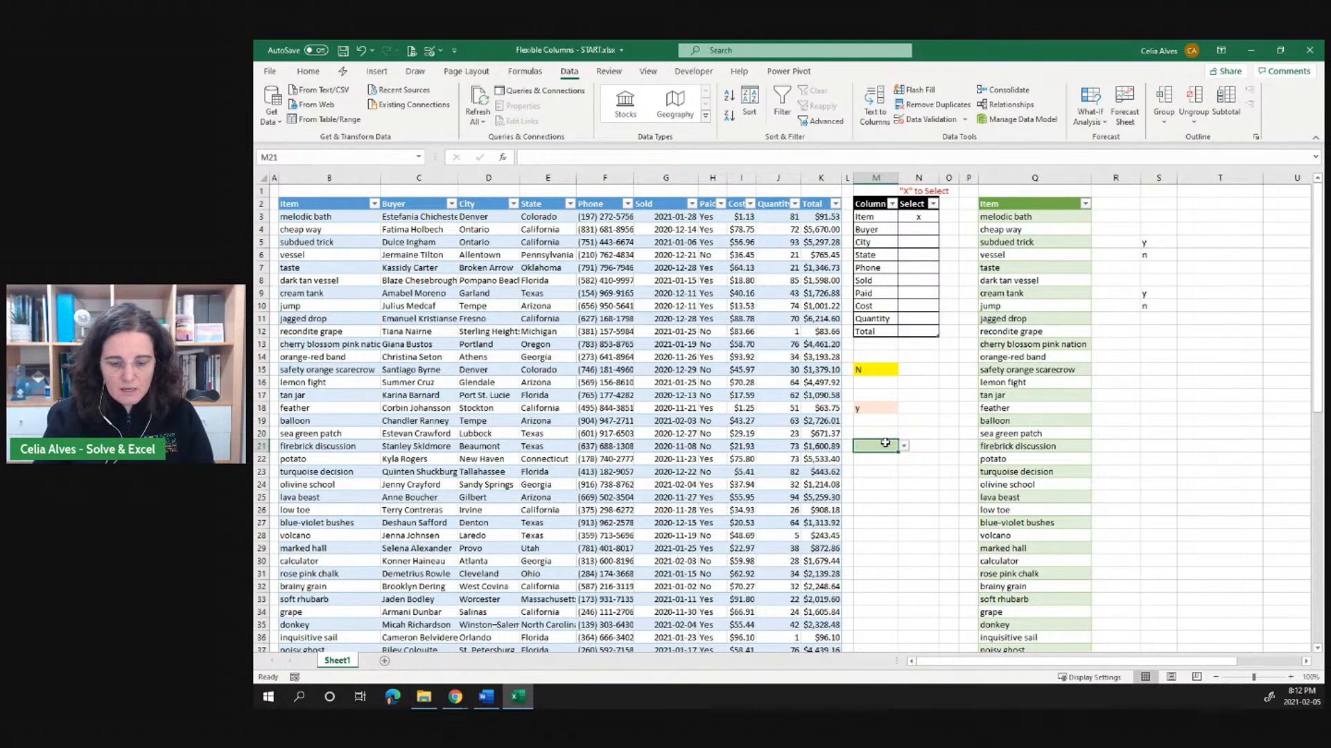
{"action": "type", "text": "y"}
{"action": "key", "text": "ctrl+Return"}
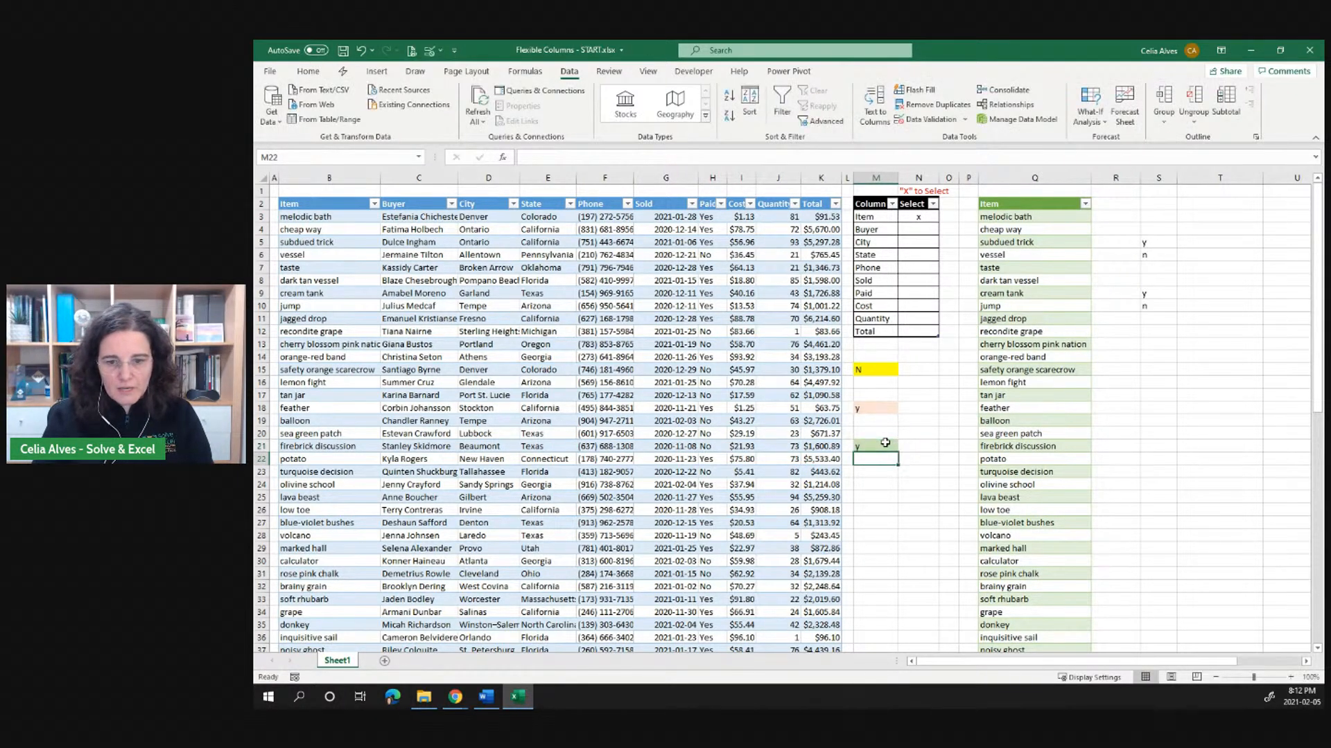
Test the case sensitivity of cell M21's validation by entering uppercase Y in place of the listed lowercase choice
{"action": "left_click", "coordinate": [904, 447]}
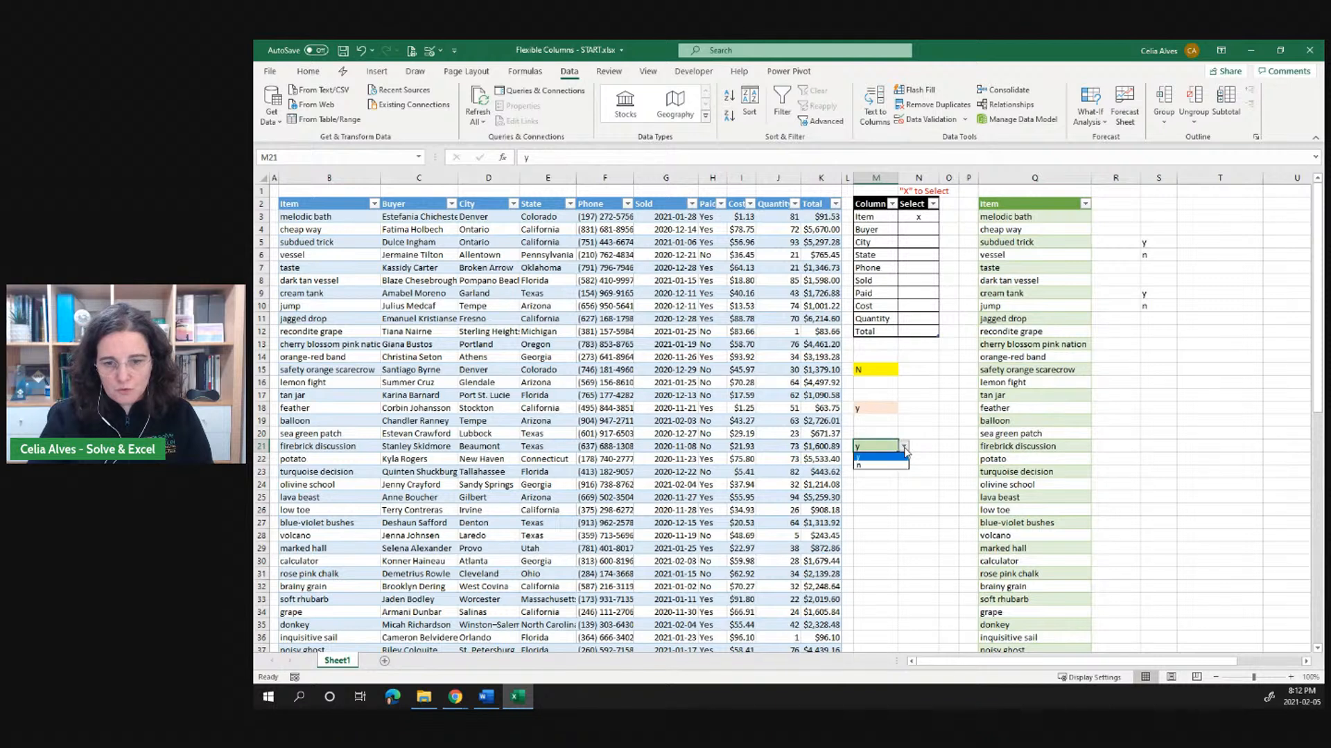
{"action": "left_click", "coordinate": [895, 450]}
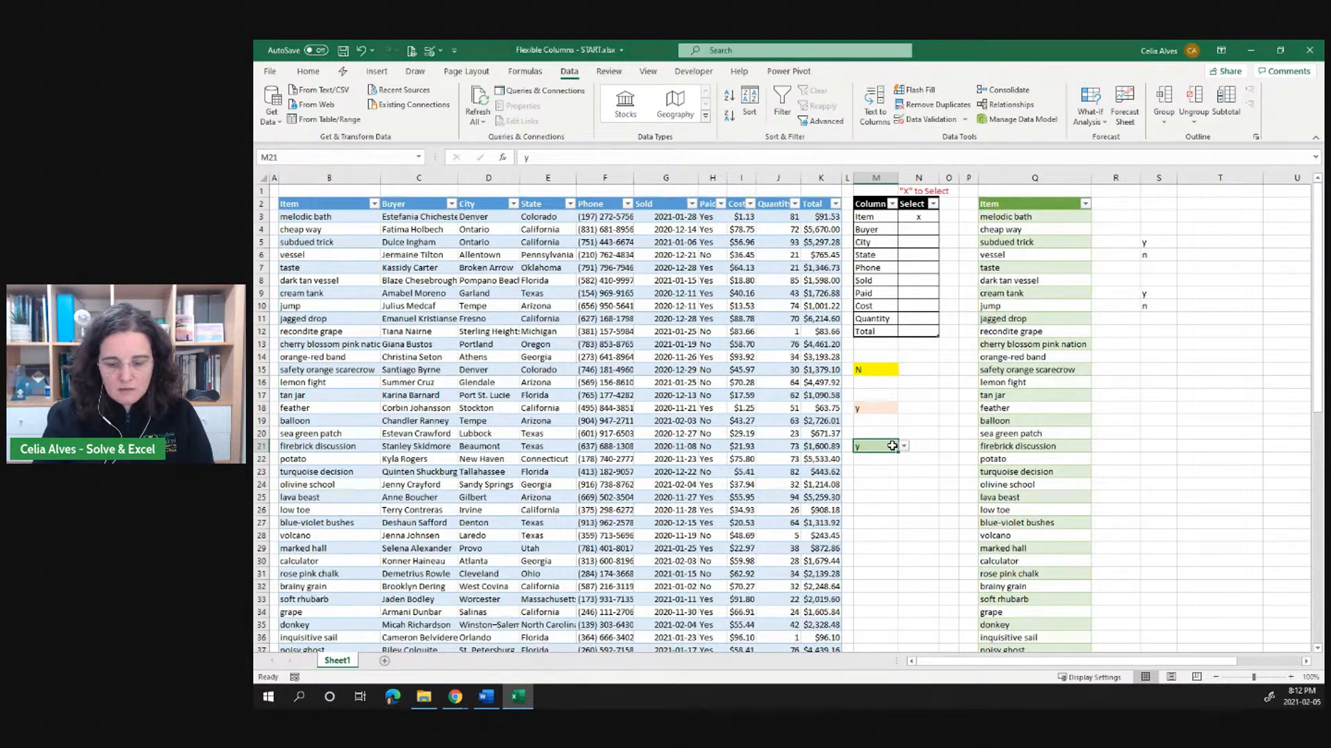
{"action": "type", "text": "Y"}
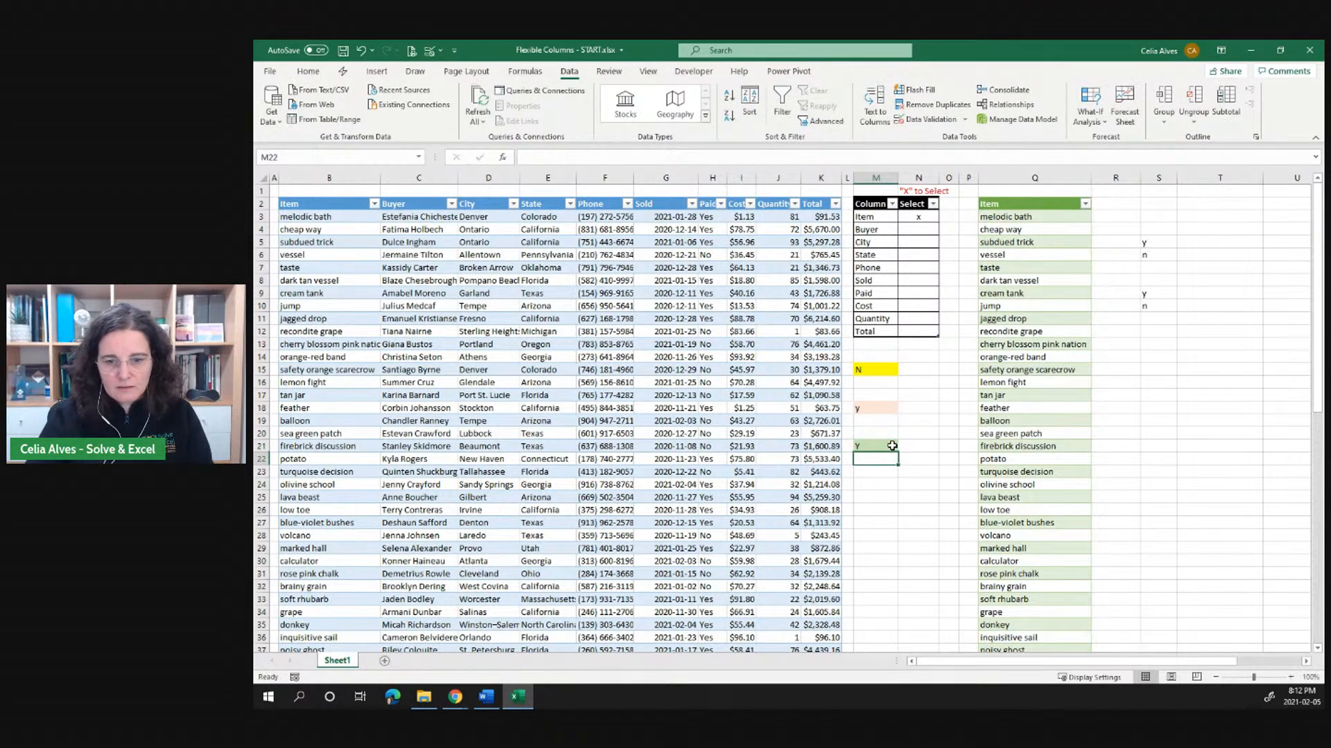
{"action": "key", "text": "ctrl+Return"}
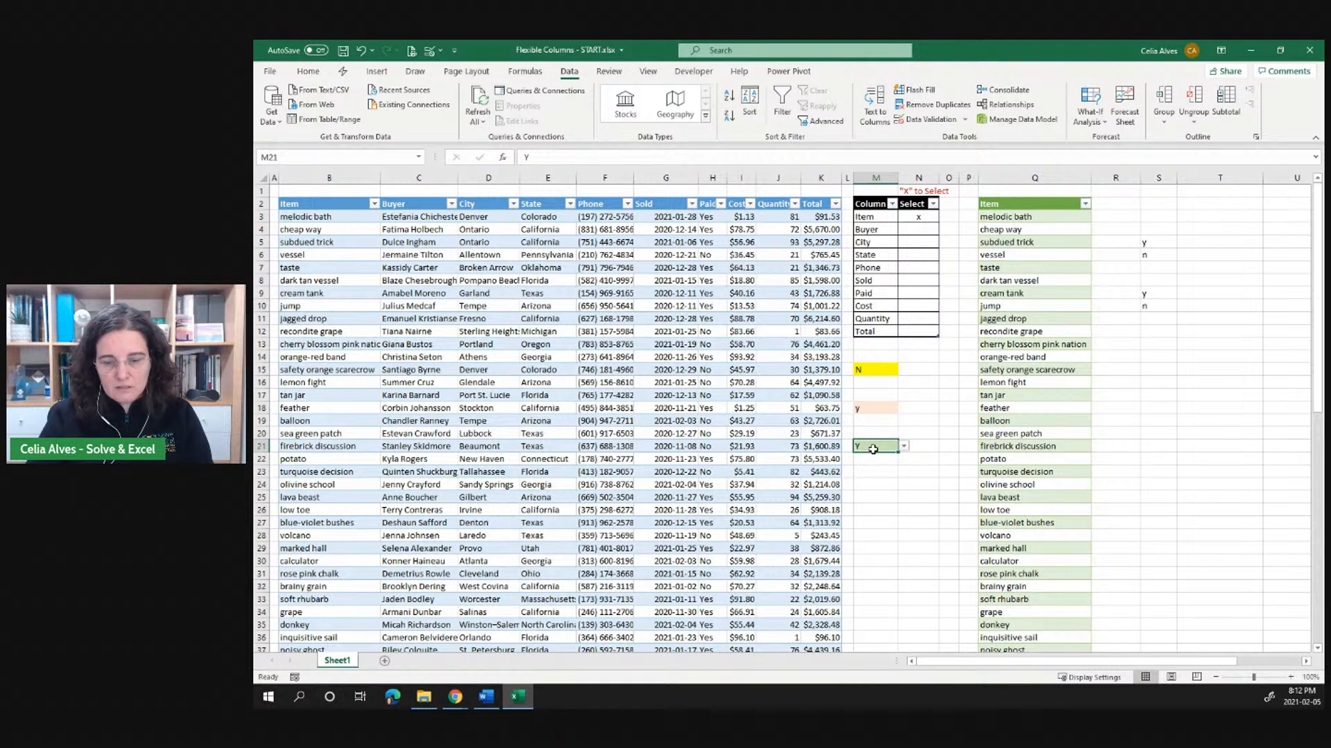
{"action": "left_click", "coordinate": [878, 470]}
{"action": "left_click", "coordinate": [874, 446]}
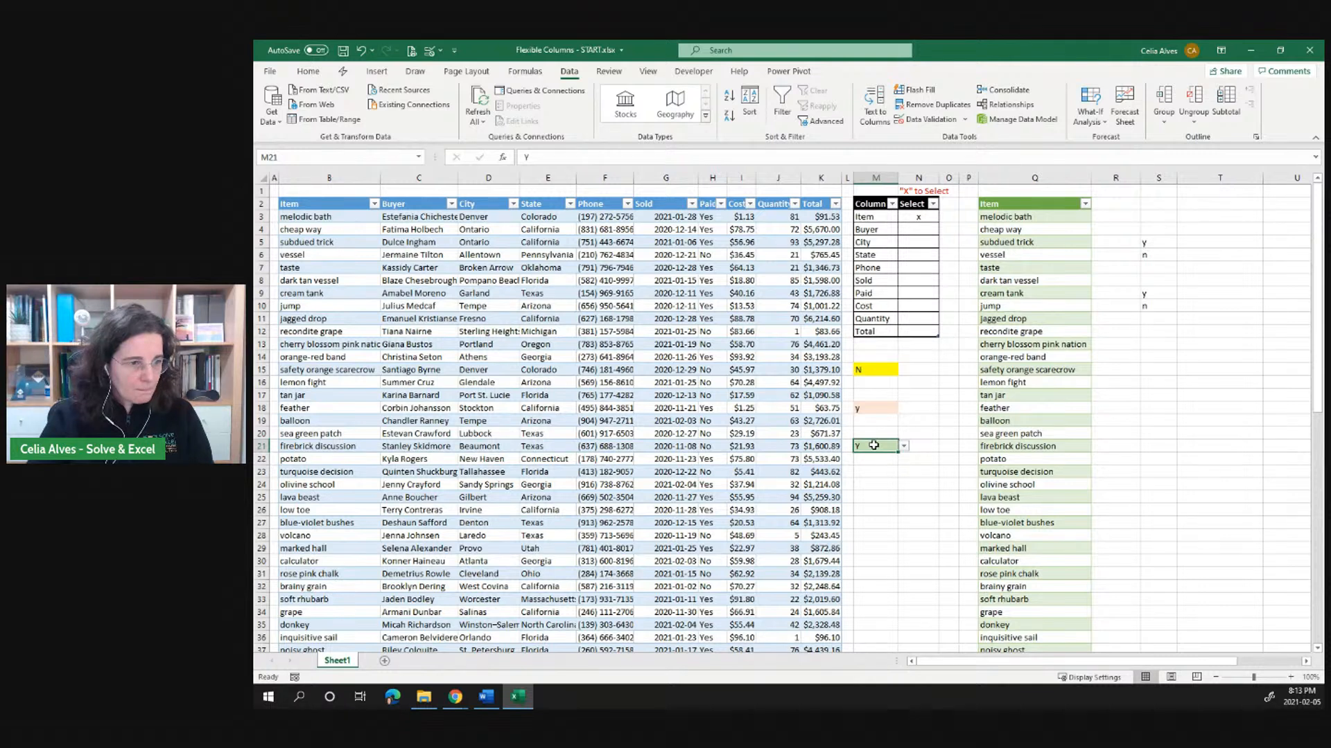
{"action": "key", "text": "Return"}
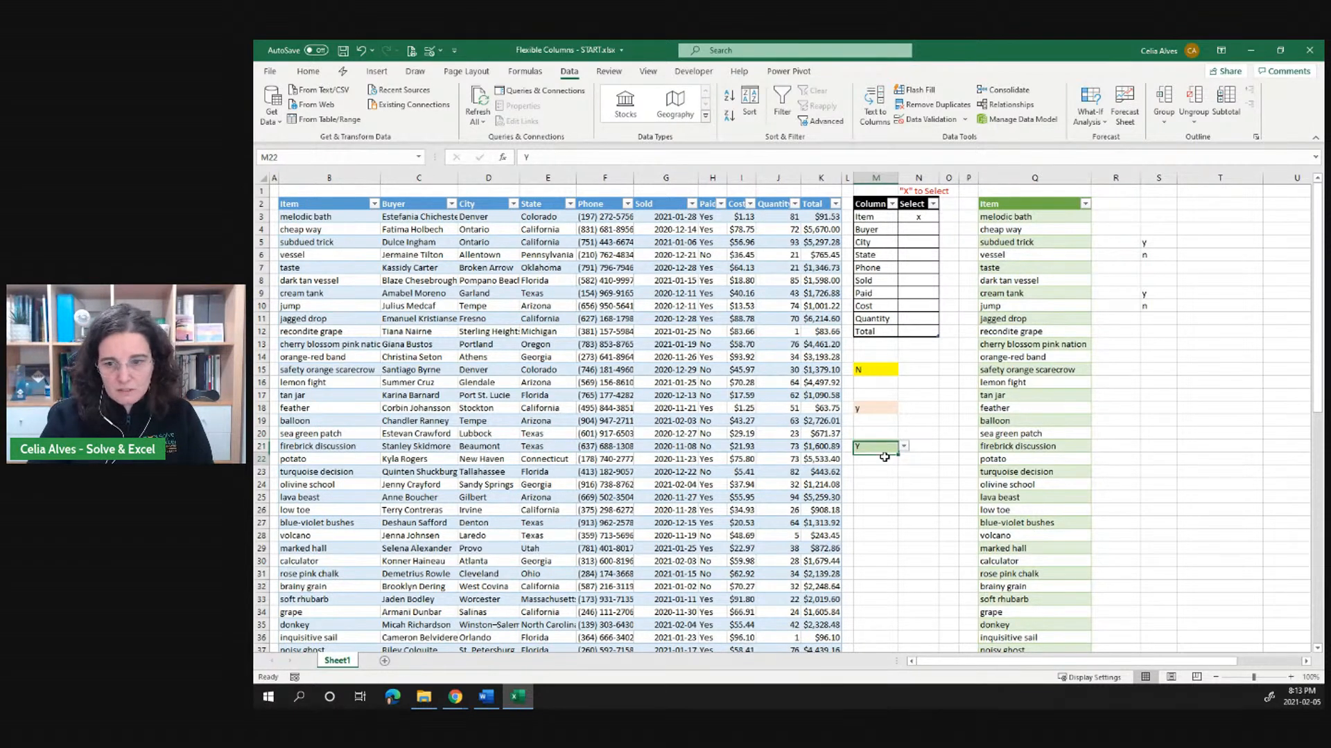
{"action": "left_click", "coordinate": [876, 443]}
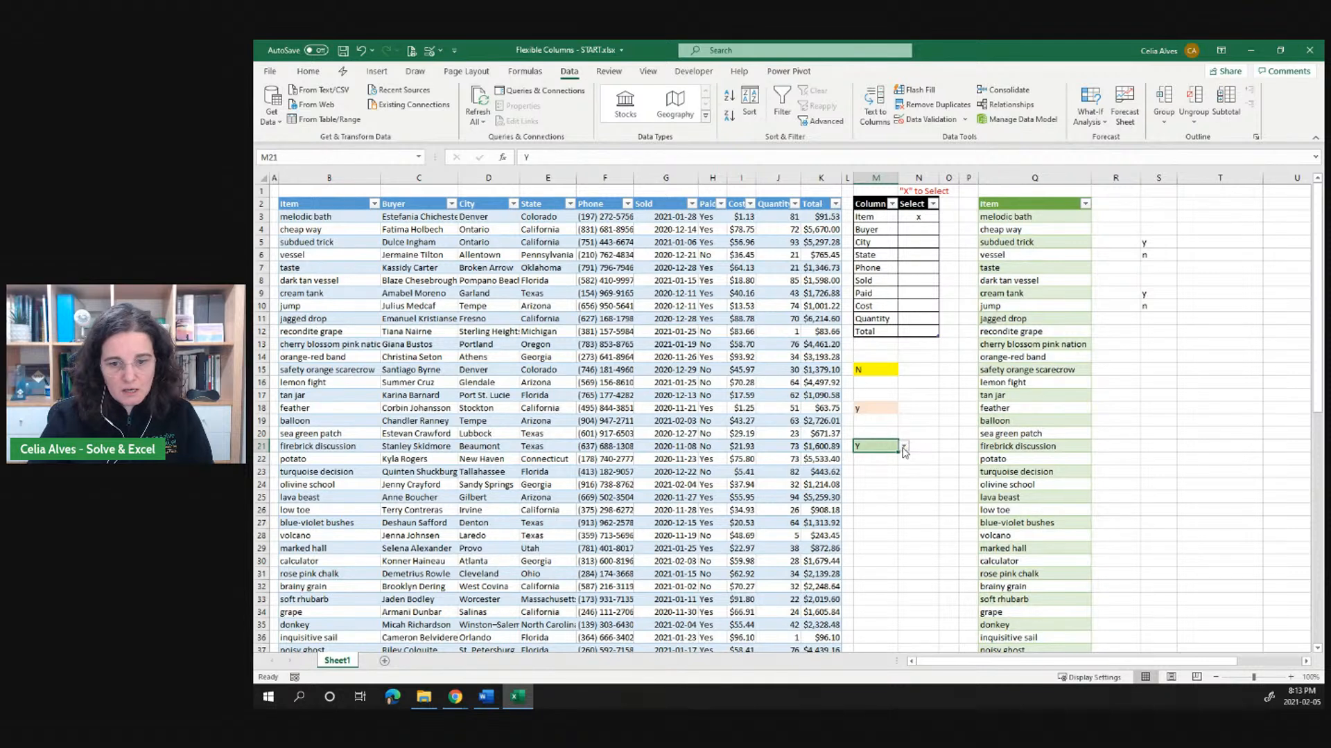
{"action": "left_click", "coordinate": [884, 460]}
{"action": "left_click", "coordinate": [879, 446]}
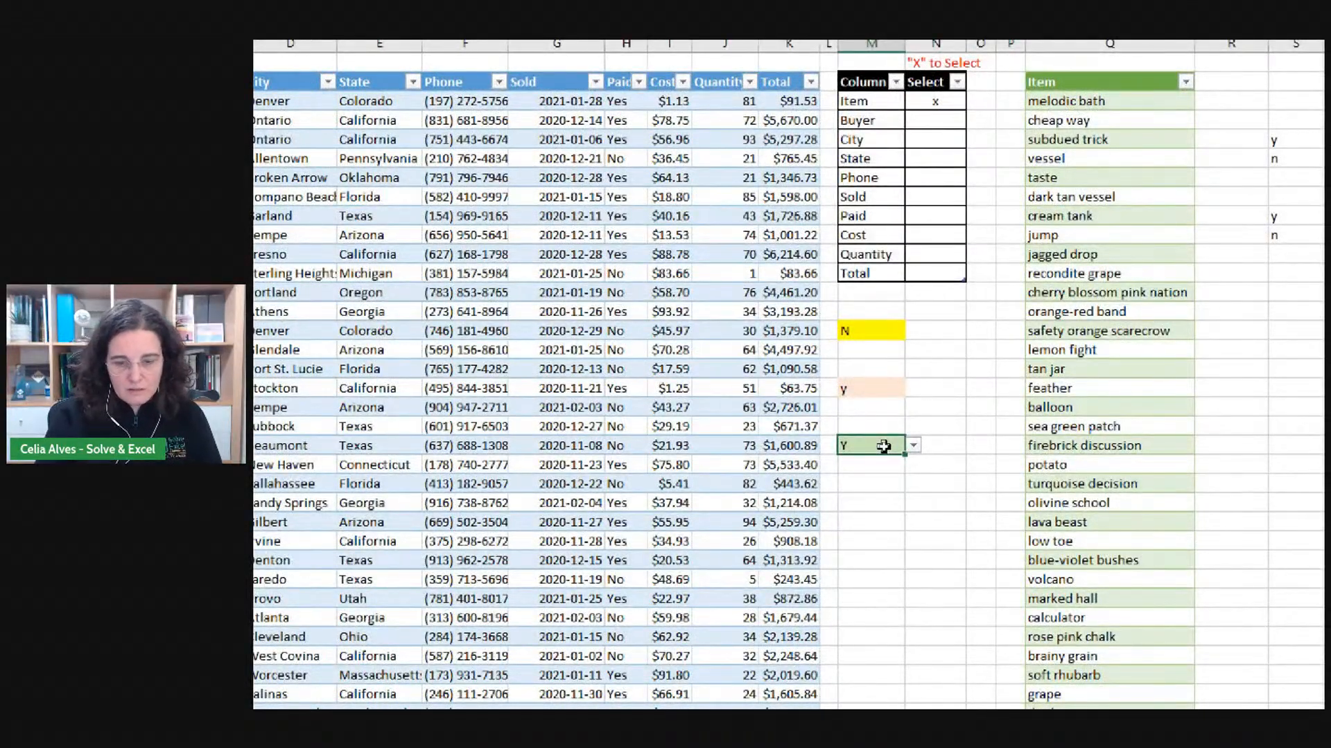
Enter uppercase N in cell M21 as another case test, then replace it with lowercase n
{"action": "type", "text": "N"}
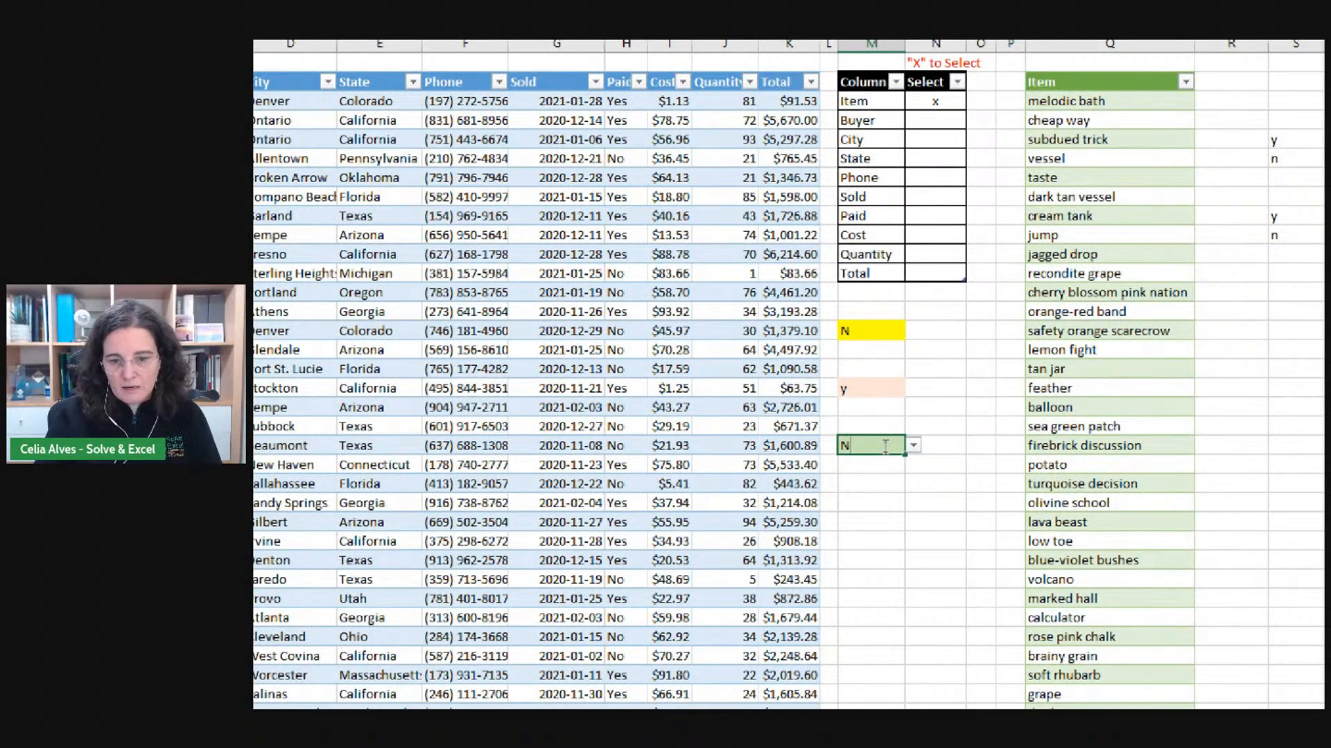
{"action": "key", "text": "Return"}
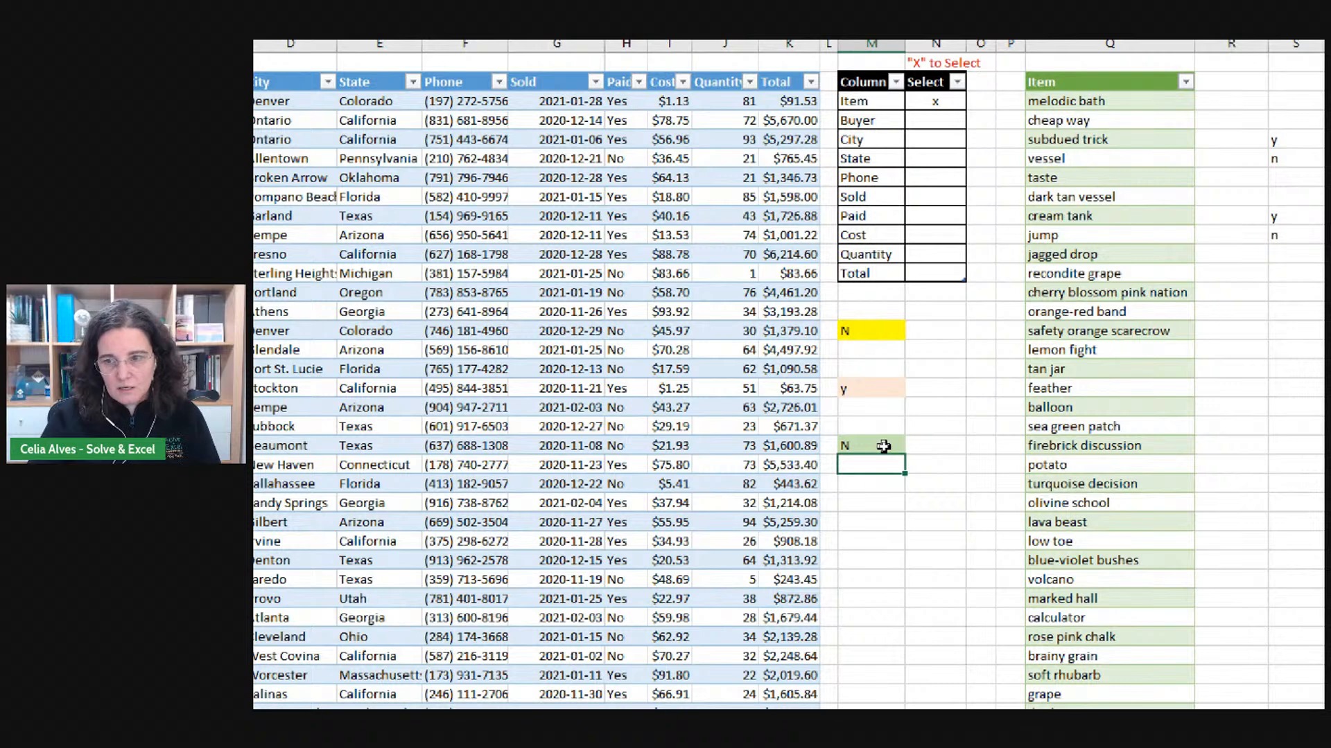
{"action": "left_click", "coordinate": [884, 446]}
{"action": "type", "text": "n"}
{"action": "key", "text": "Return"}
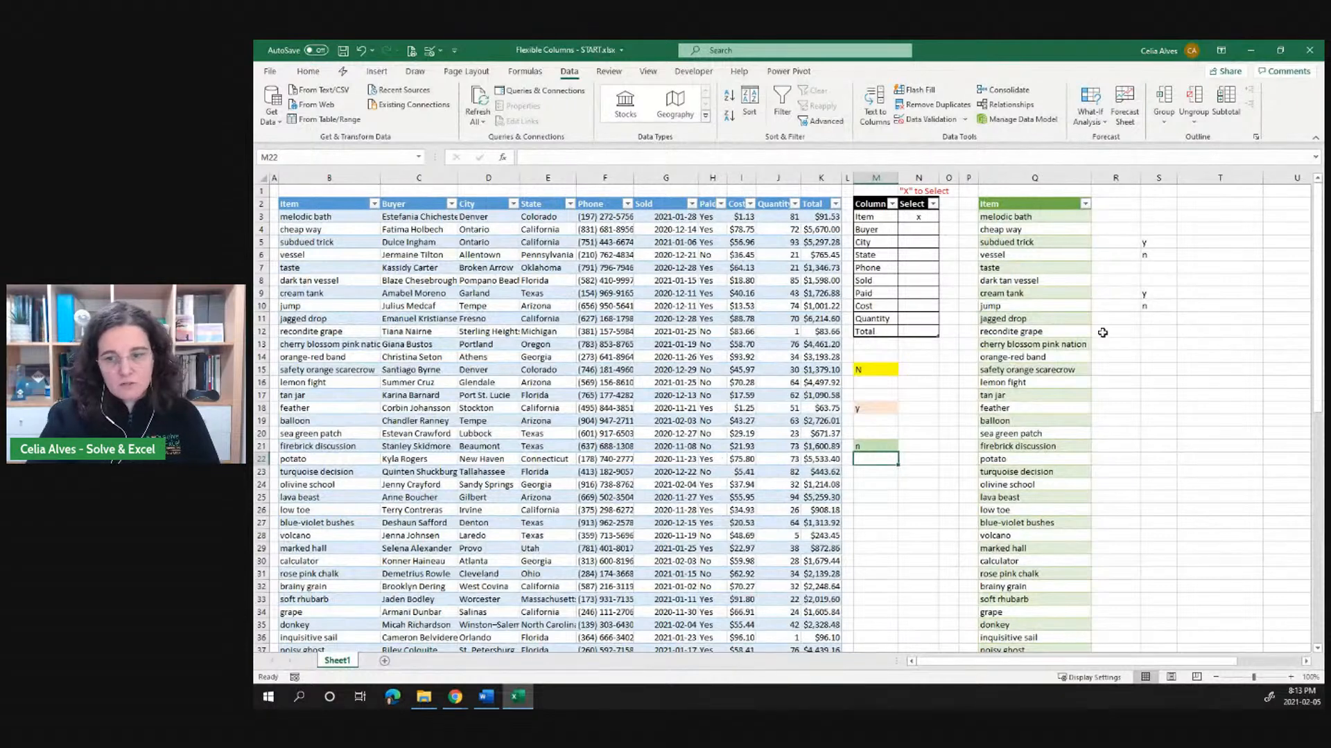
Compare the three validated cells M15, M18 and M21, which use different list sources
{"action": "left_click", "coordinate": [874, 409]}
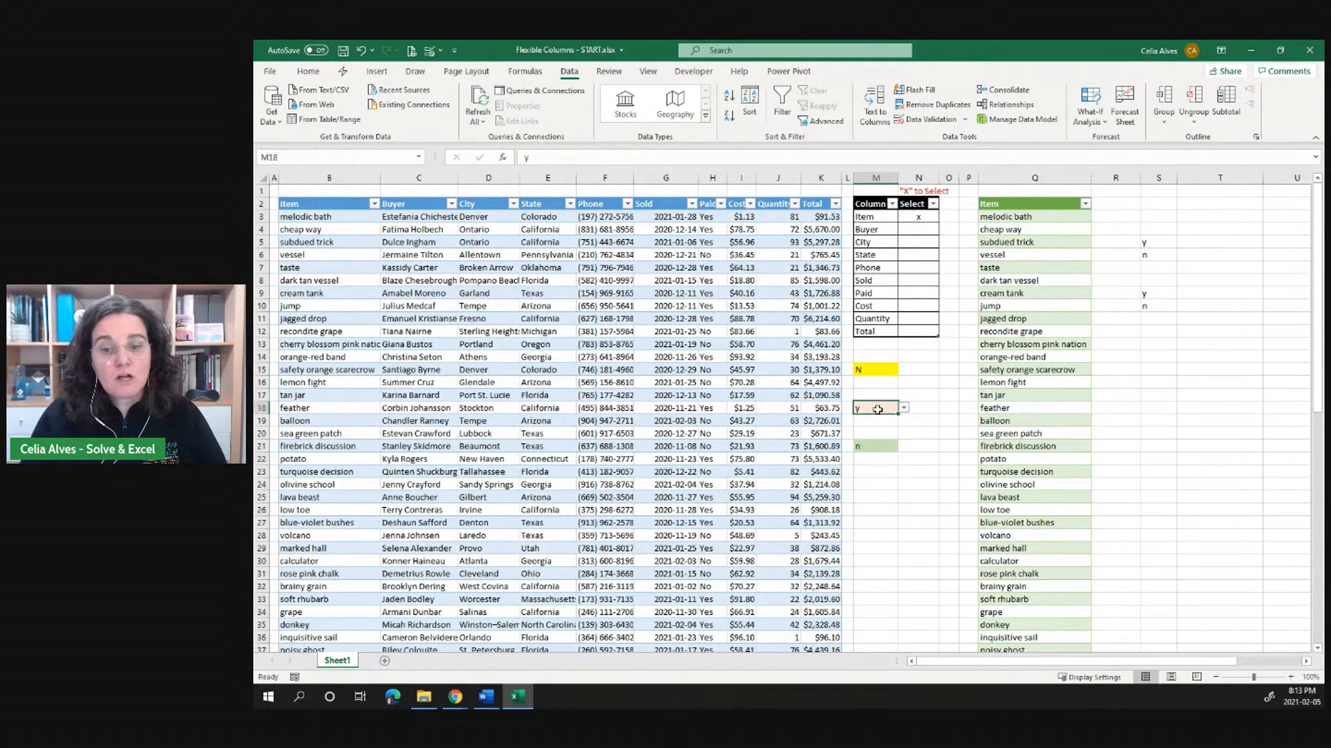
{"action": "left_click", "coordinate": [876, 445]}
{"action": "left_click", "coordinate": [874, 370]}
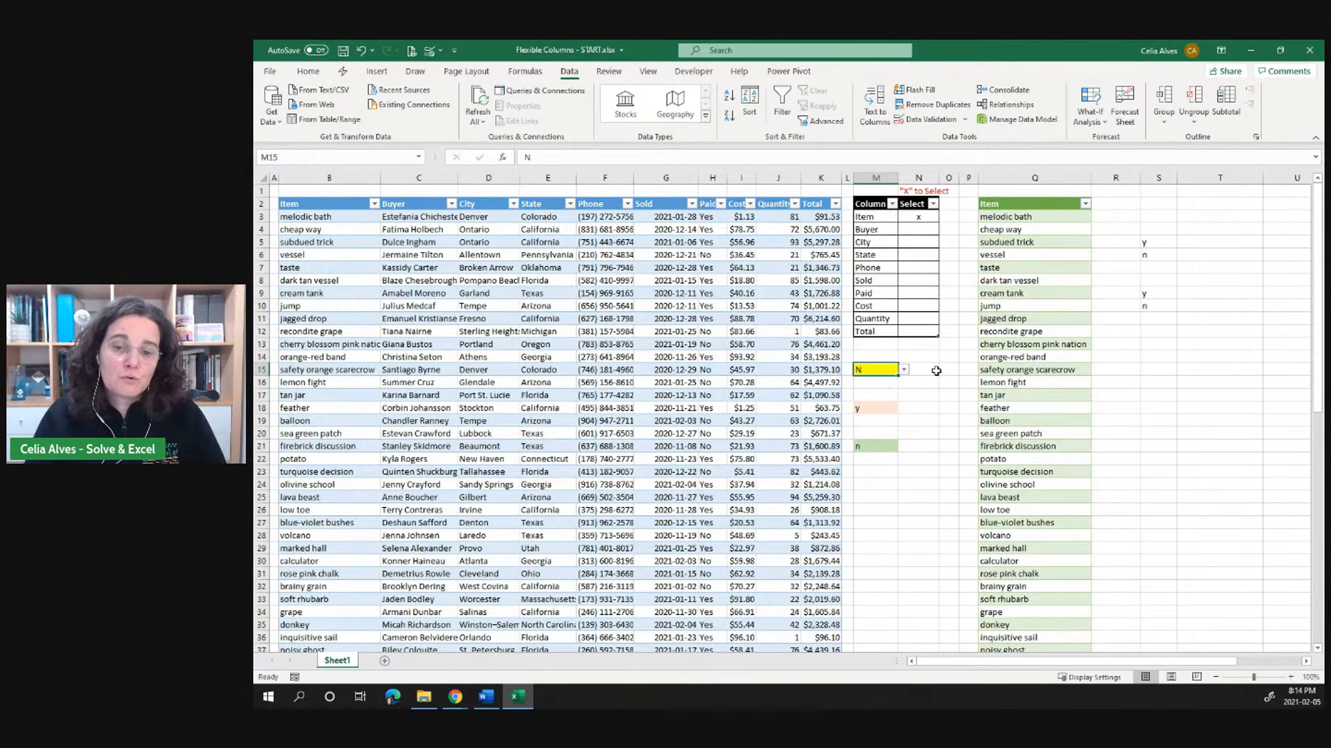
{"action": "left_click", "coordinate": [871, 409]}
{"action": "left_click", "coordinate": [869, 449]}
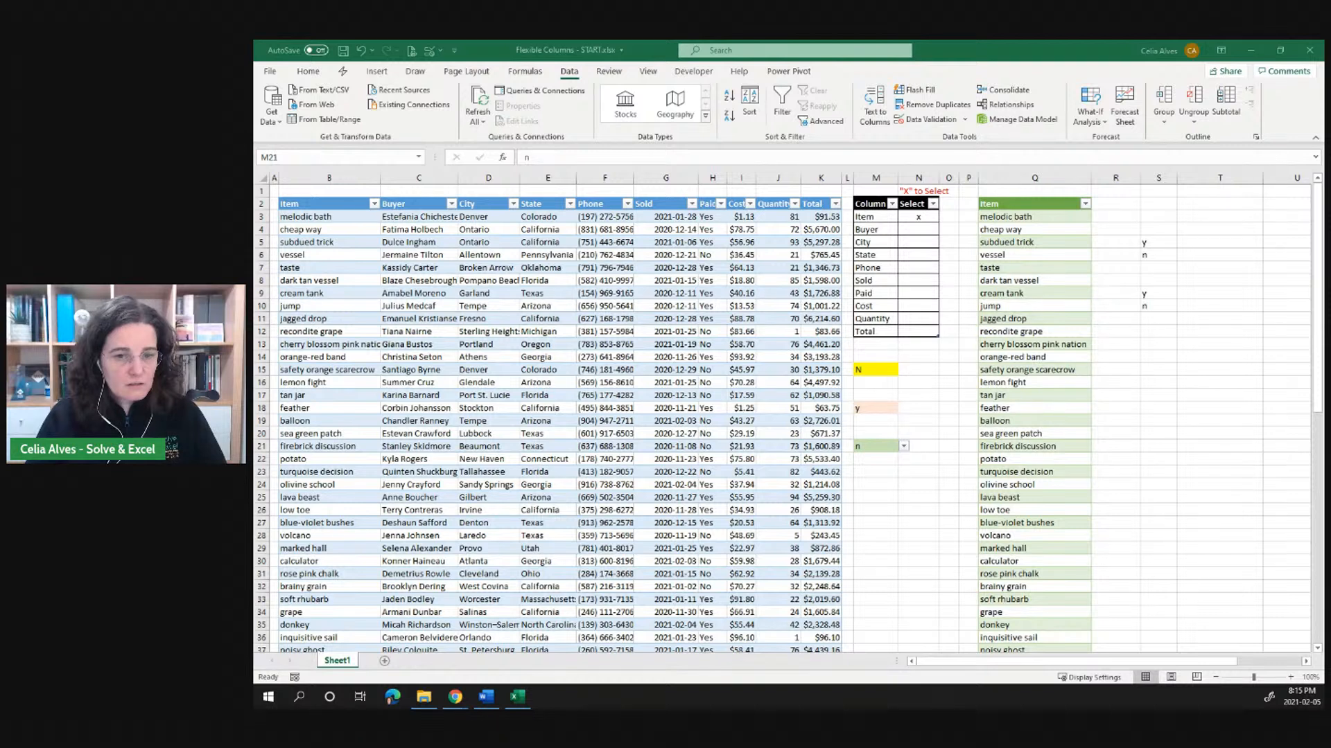
{"action": "left_click", "coordinate": [675, 297]}
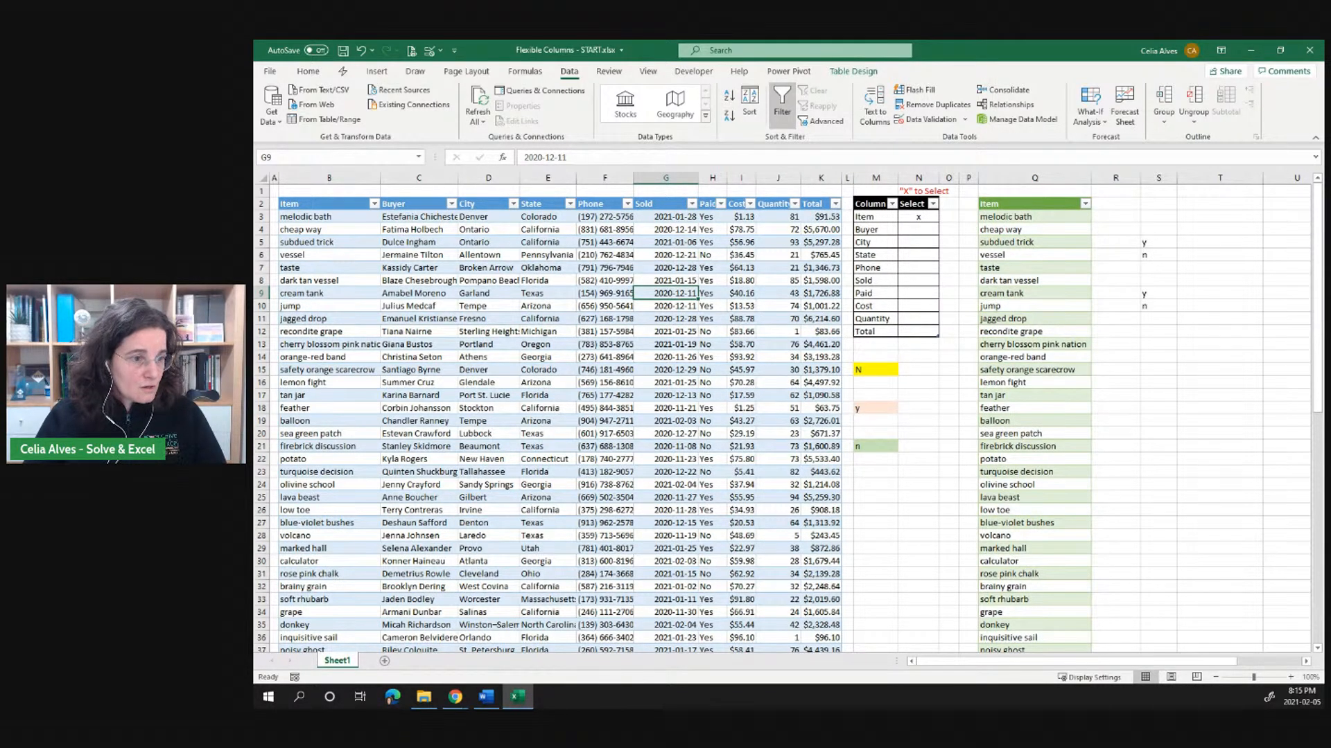
{"action": "key", "text": "alt+Tab"}
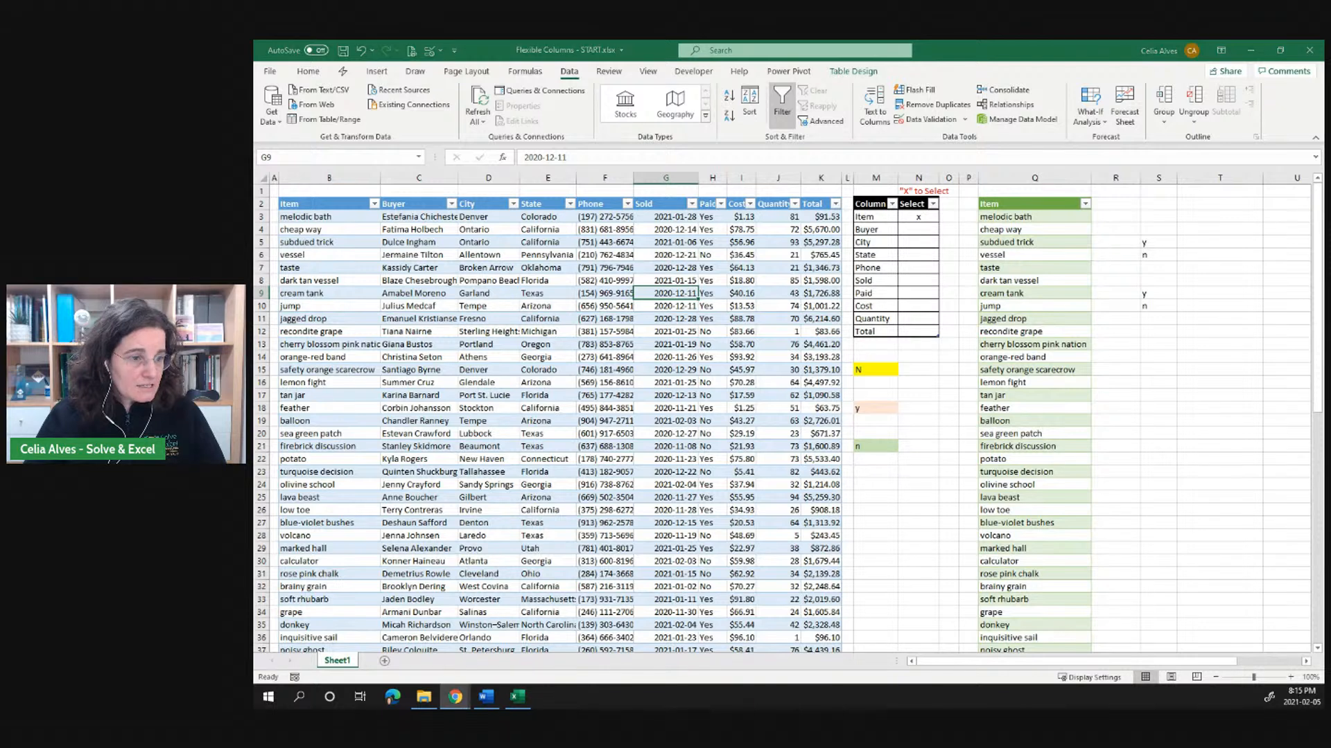